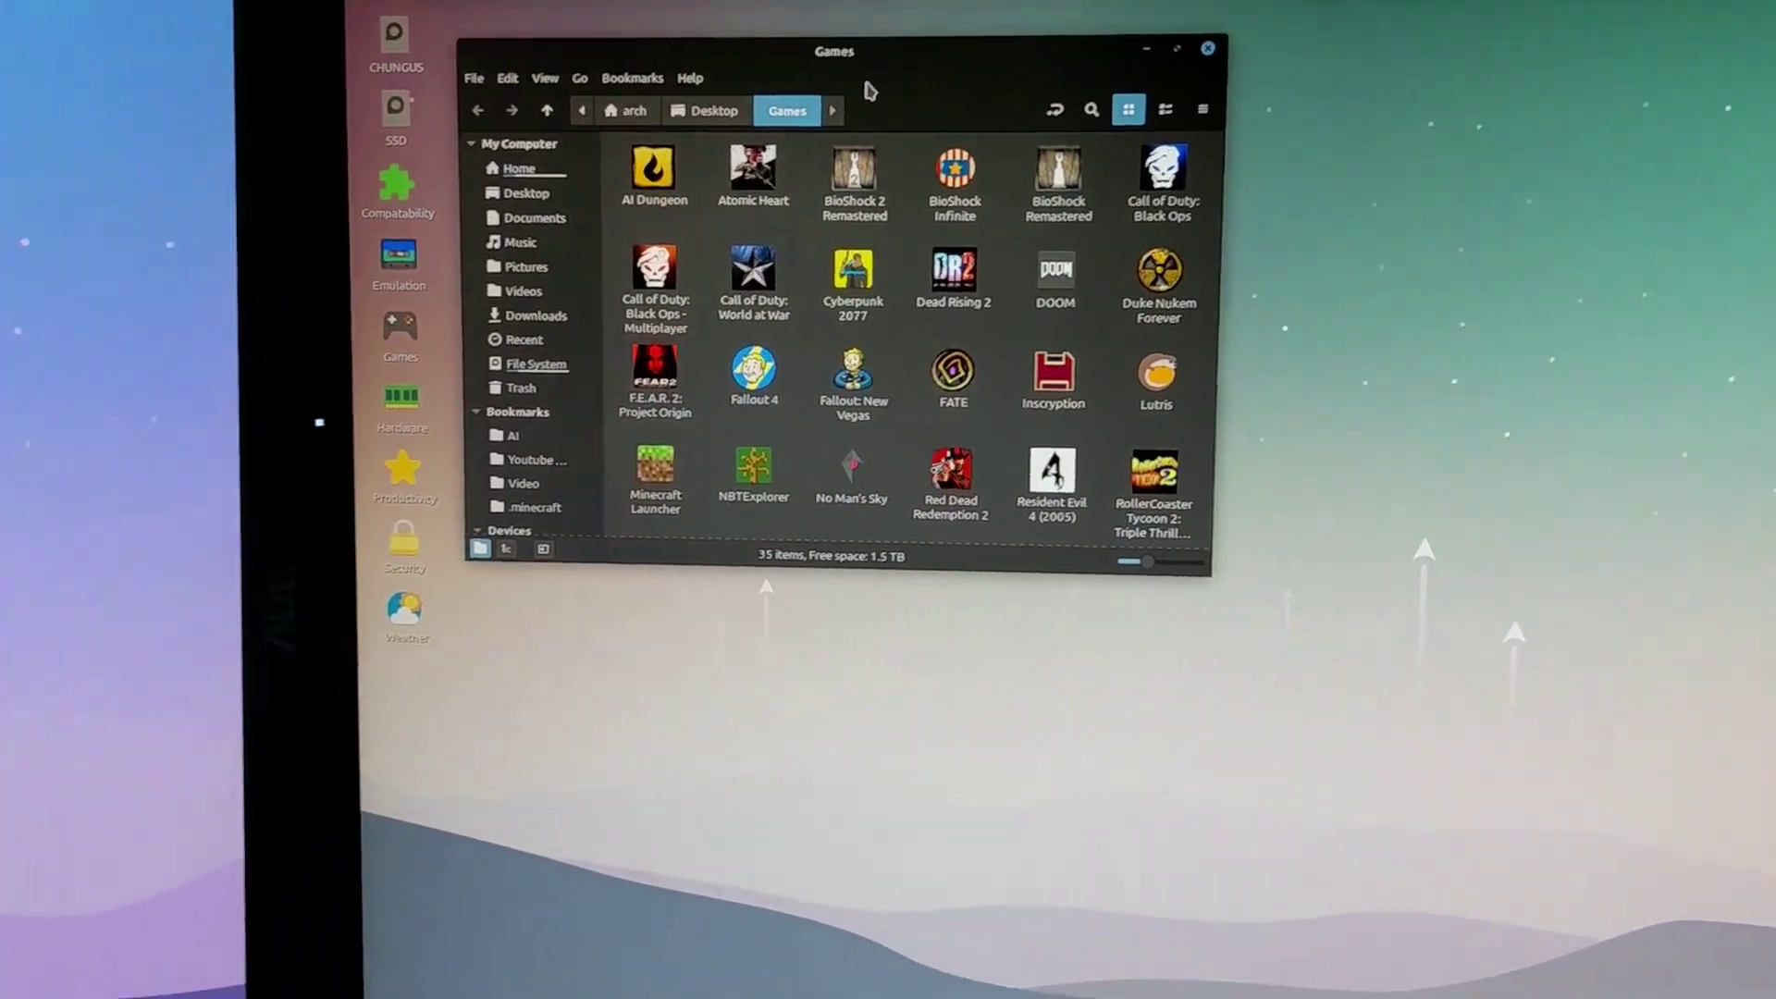
# Look through the game launchers in the Games folder and select Valheim.
pyautogui.scroll(-2, 769, 321)
pyautogui.scroll(-2, 881, 214)
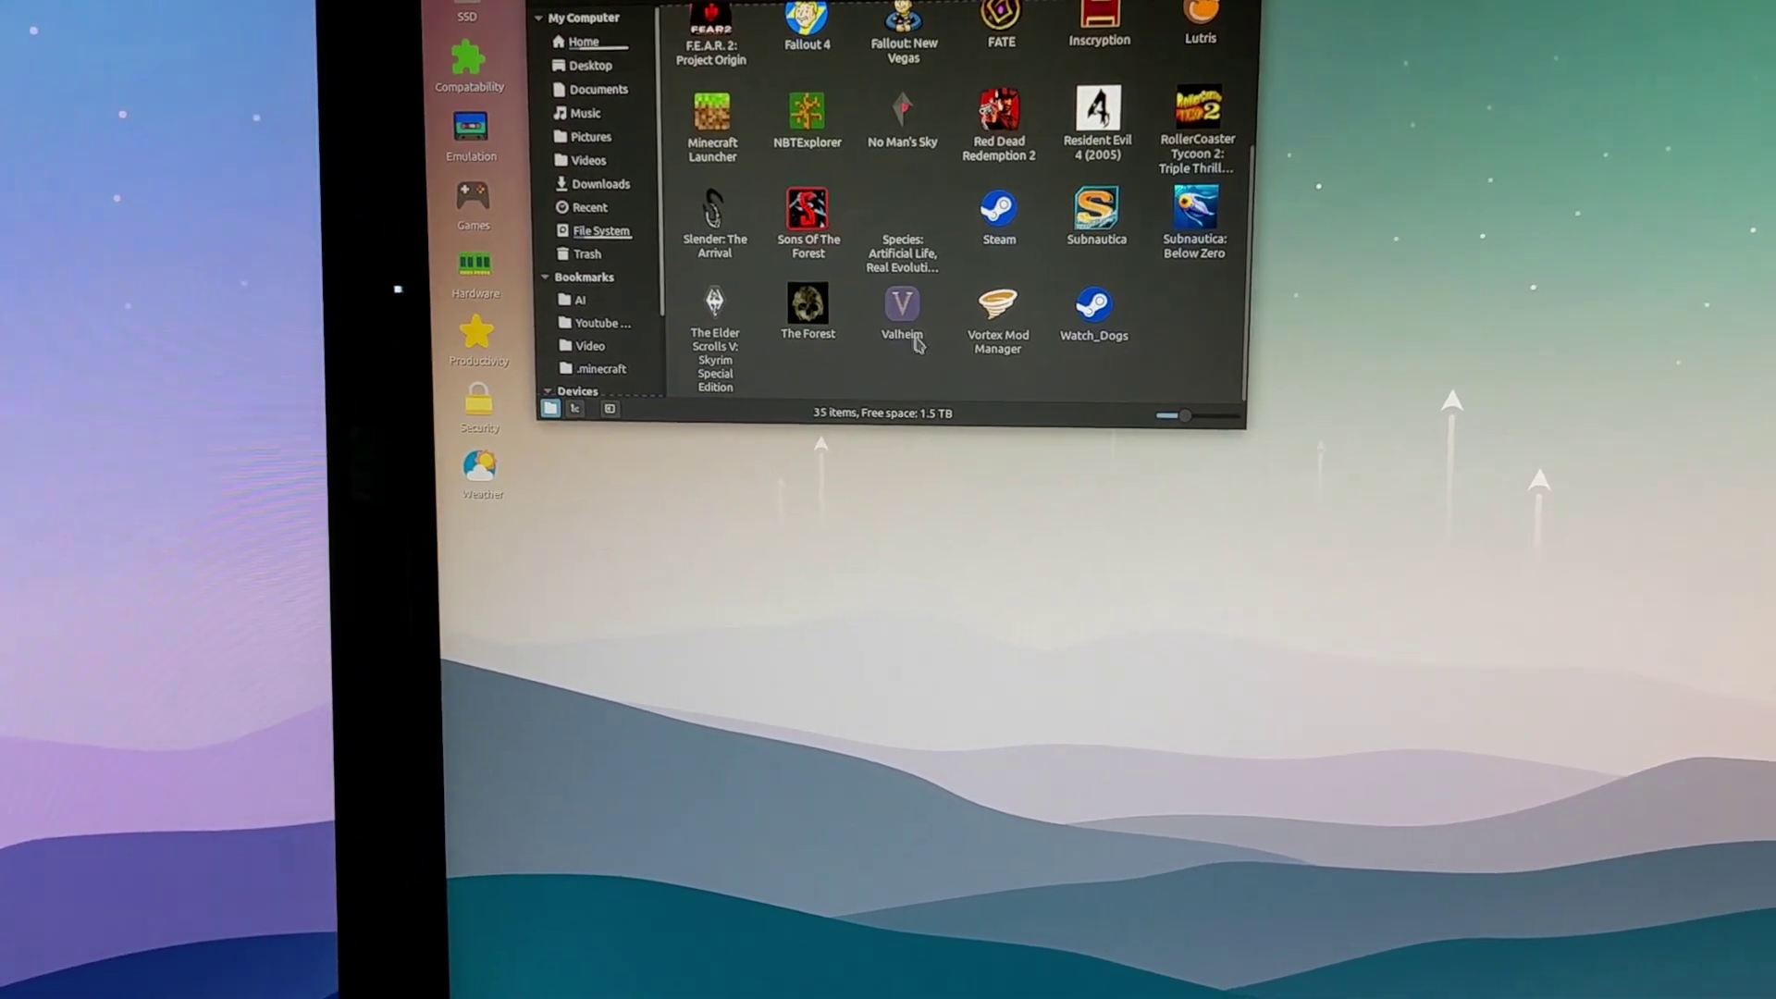
pyautogui.scroll(1, 889, 304)
pyautogui.scroll(2, 844, 305)
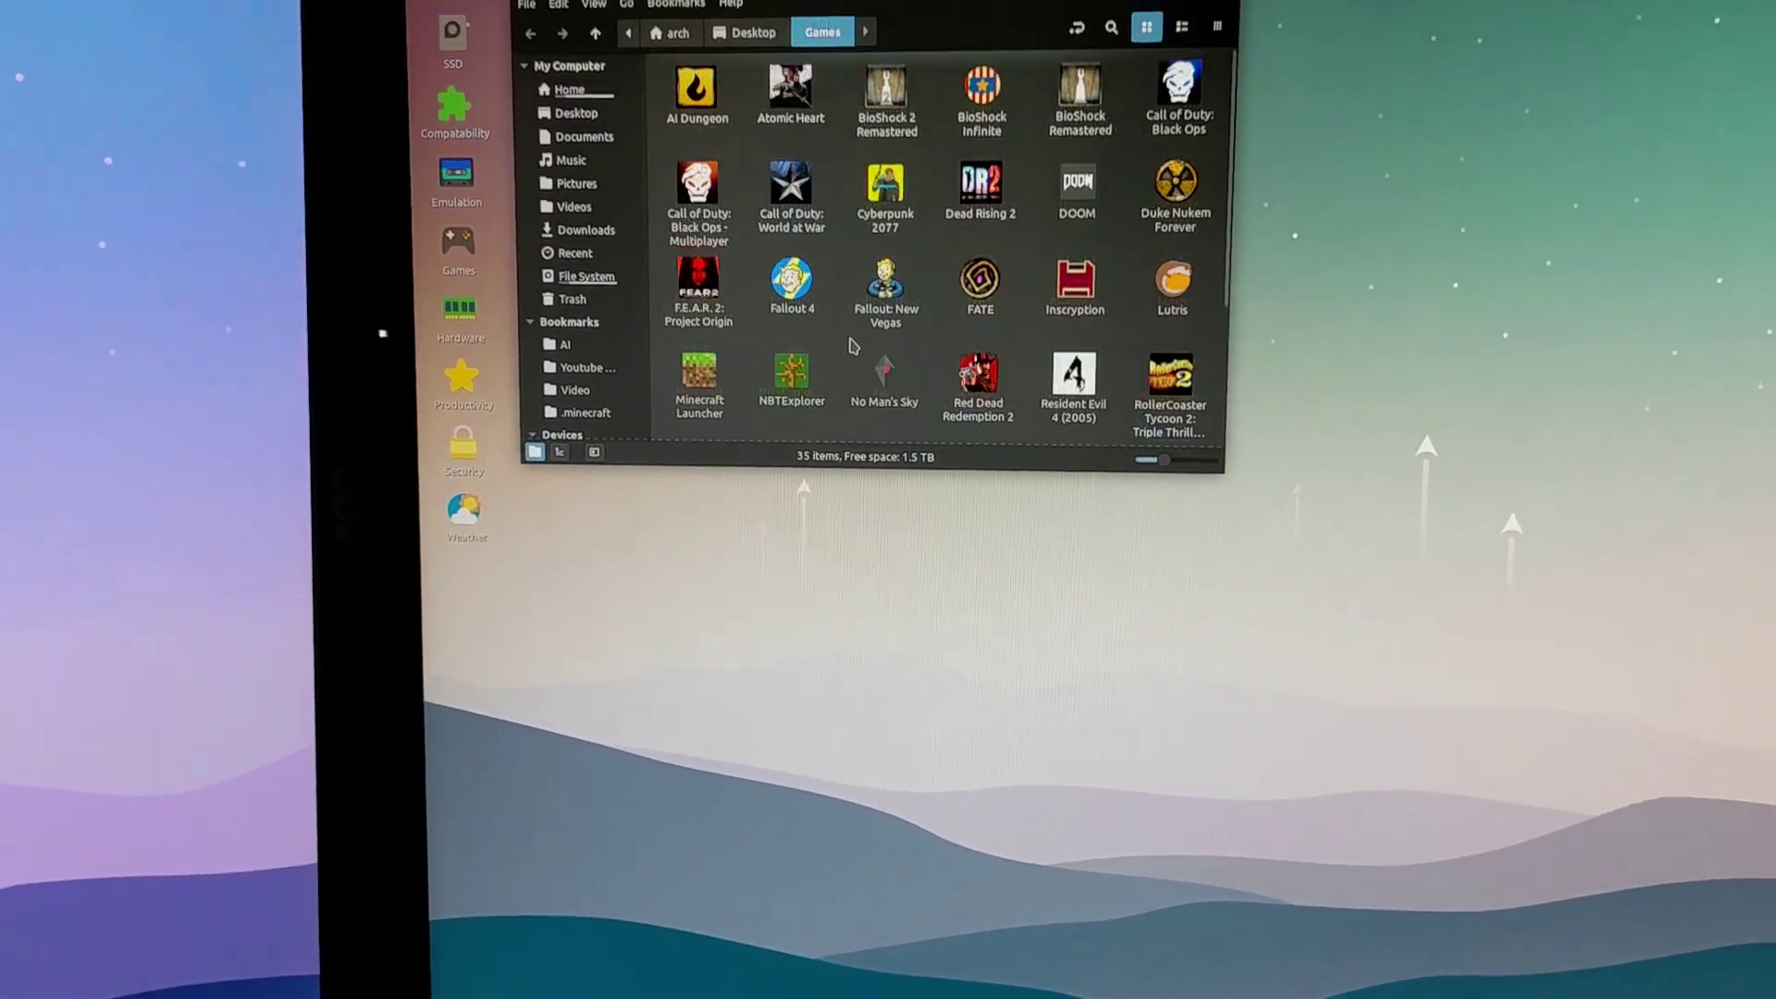
pyautogui.scroll(-2, 893, 271)
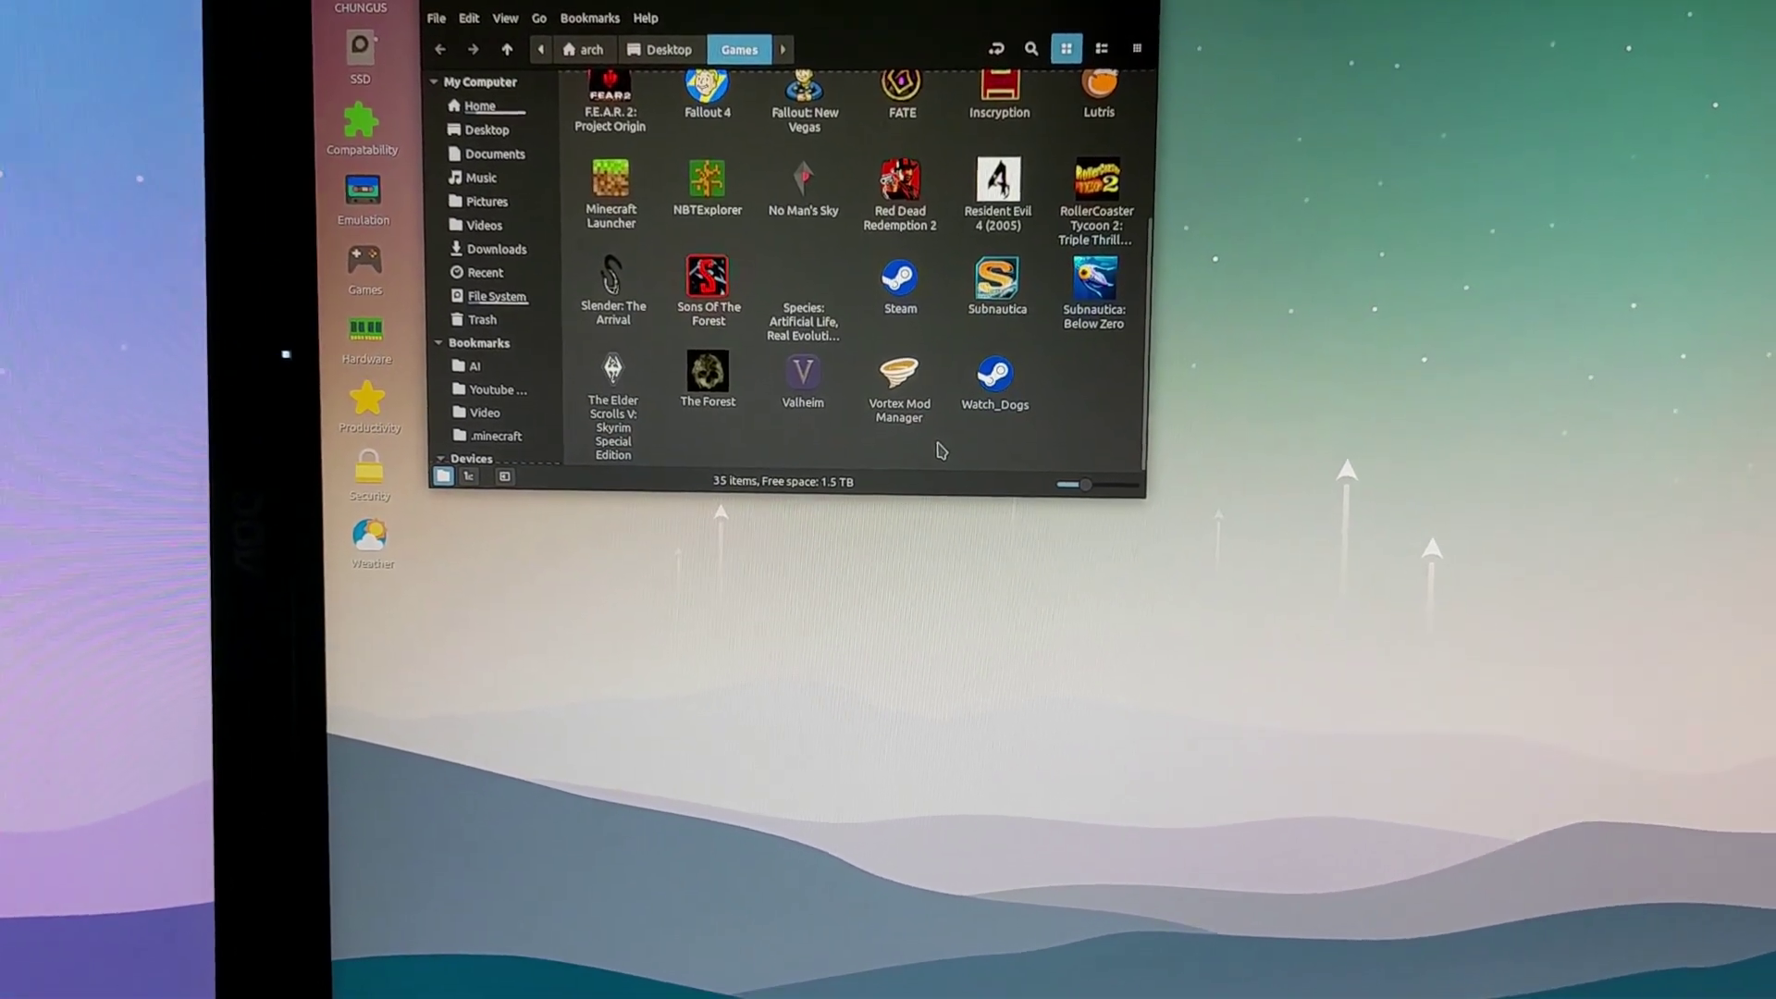
pyautogui.click(801, 380)
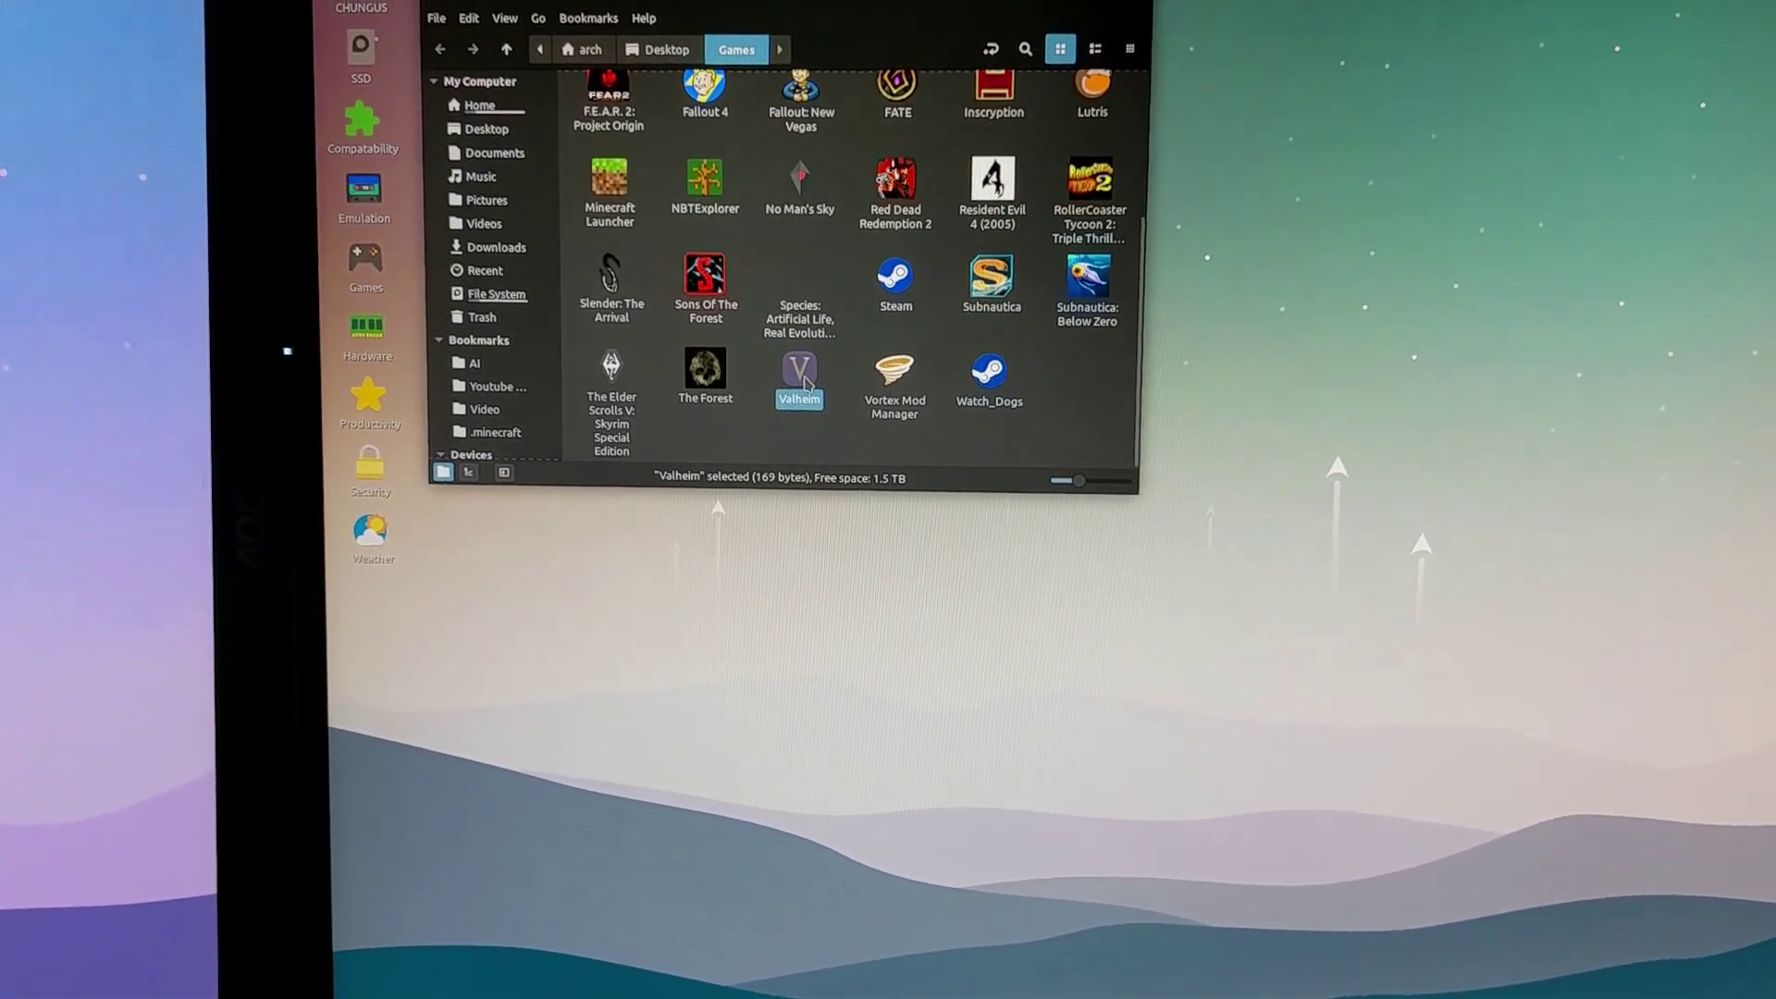
pyautogui.doubleClick(811, 443)
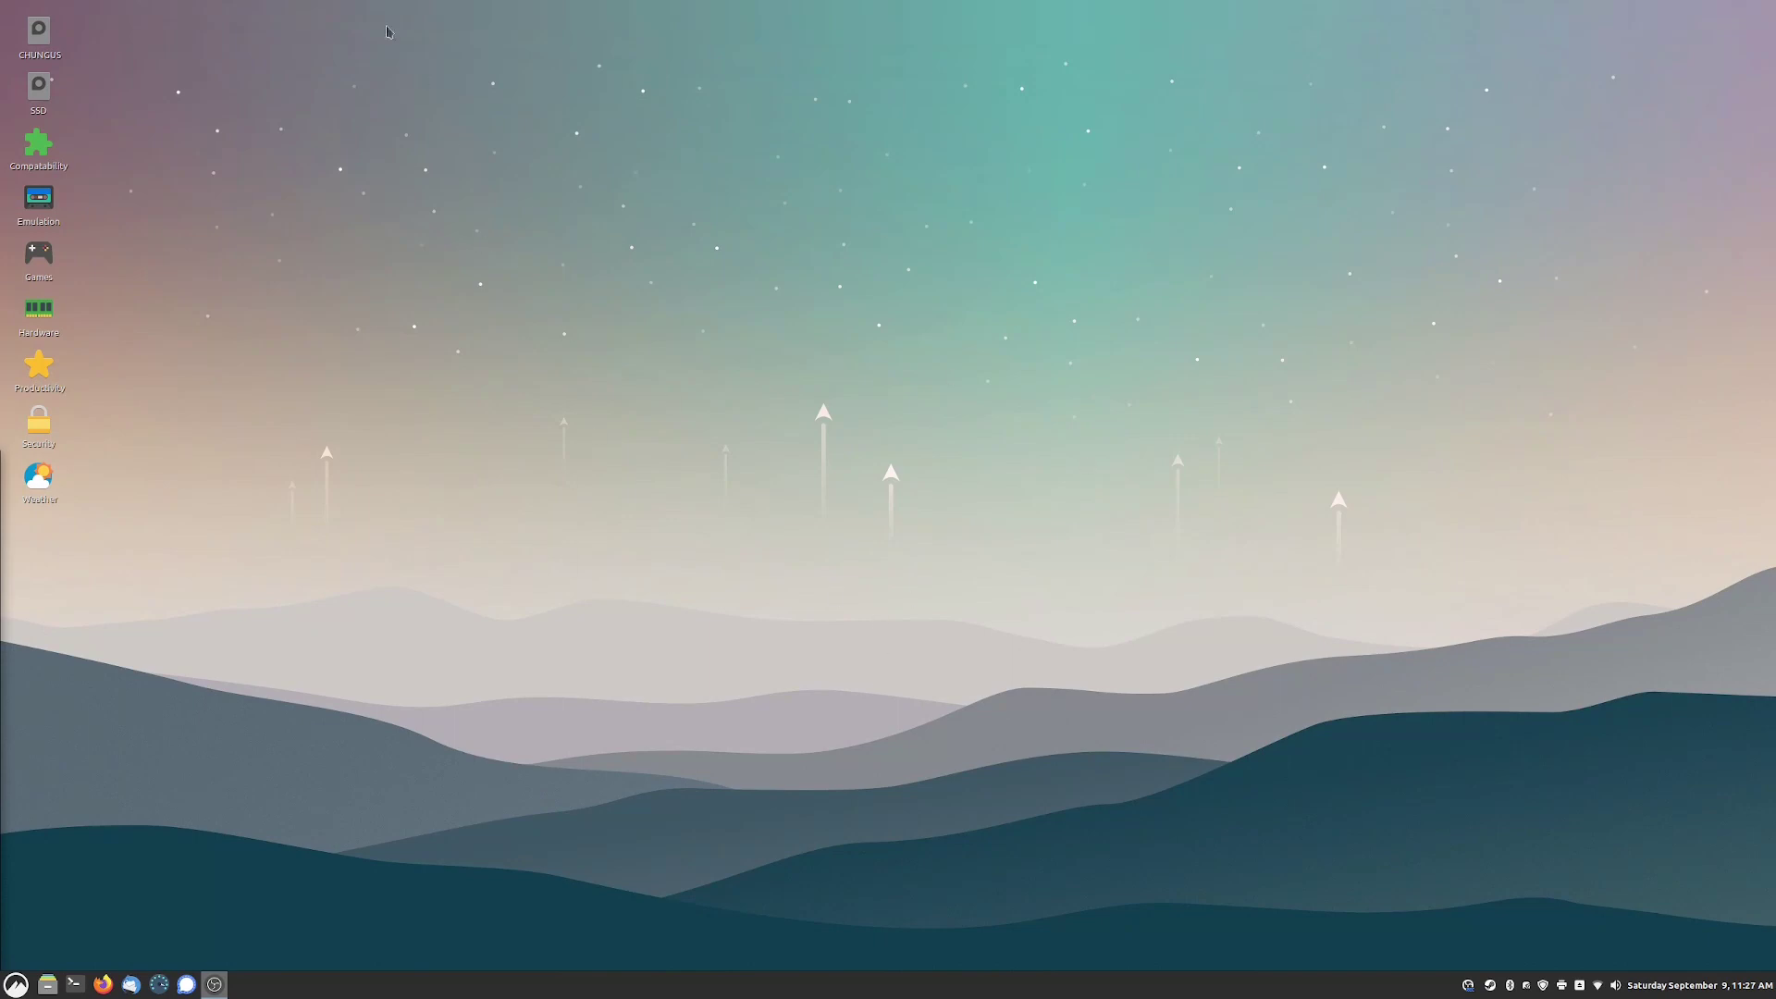
# Find and open Driver Manager, review the graphics drivers offered for the NVIDIA card, and close it.
pyautogui.click(15, 982)
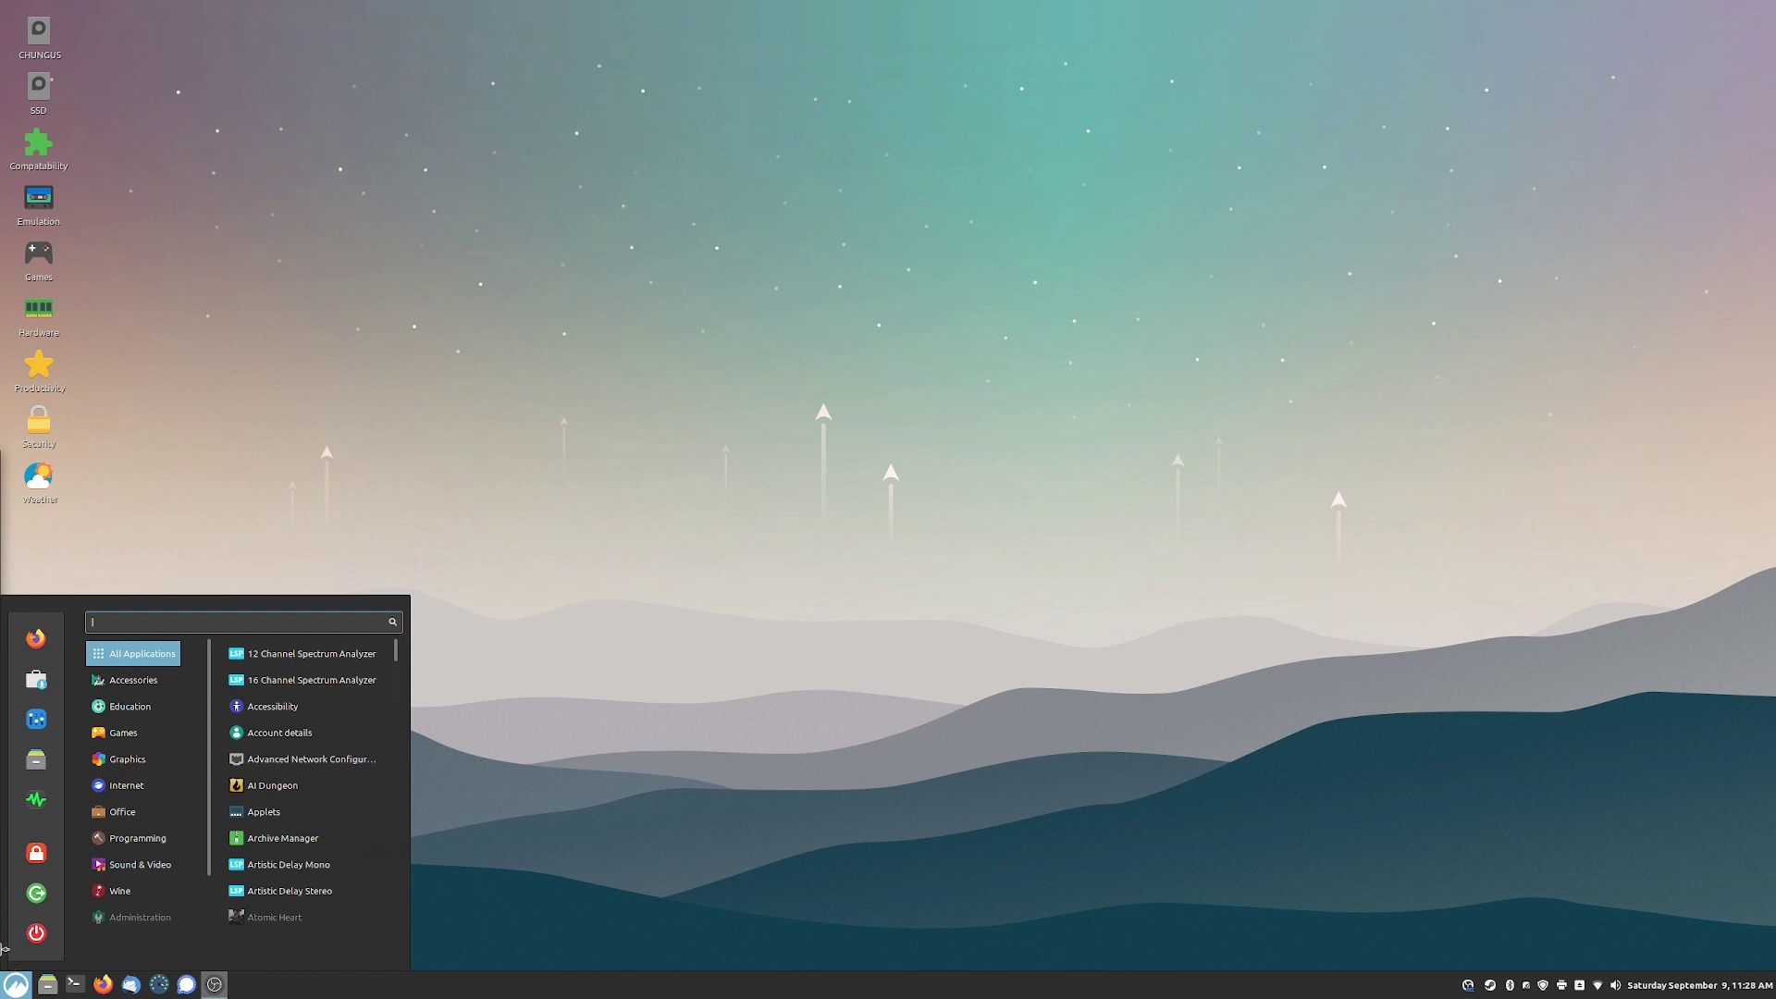
pyautogui.click(123, 732)
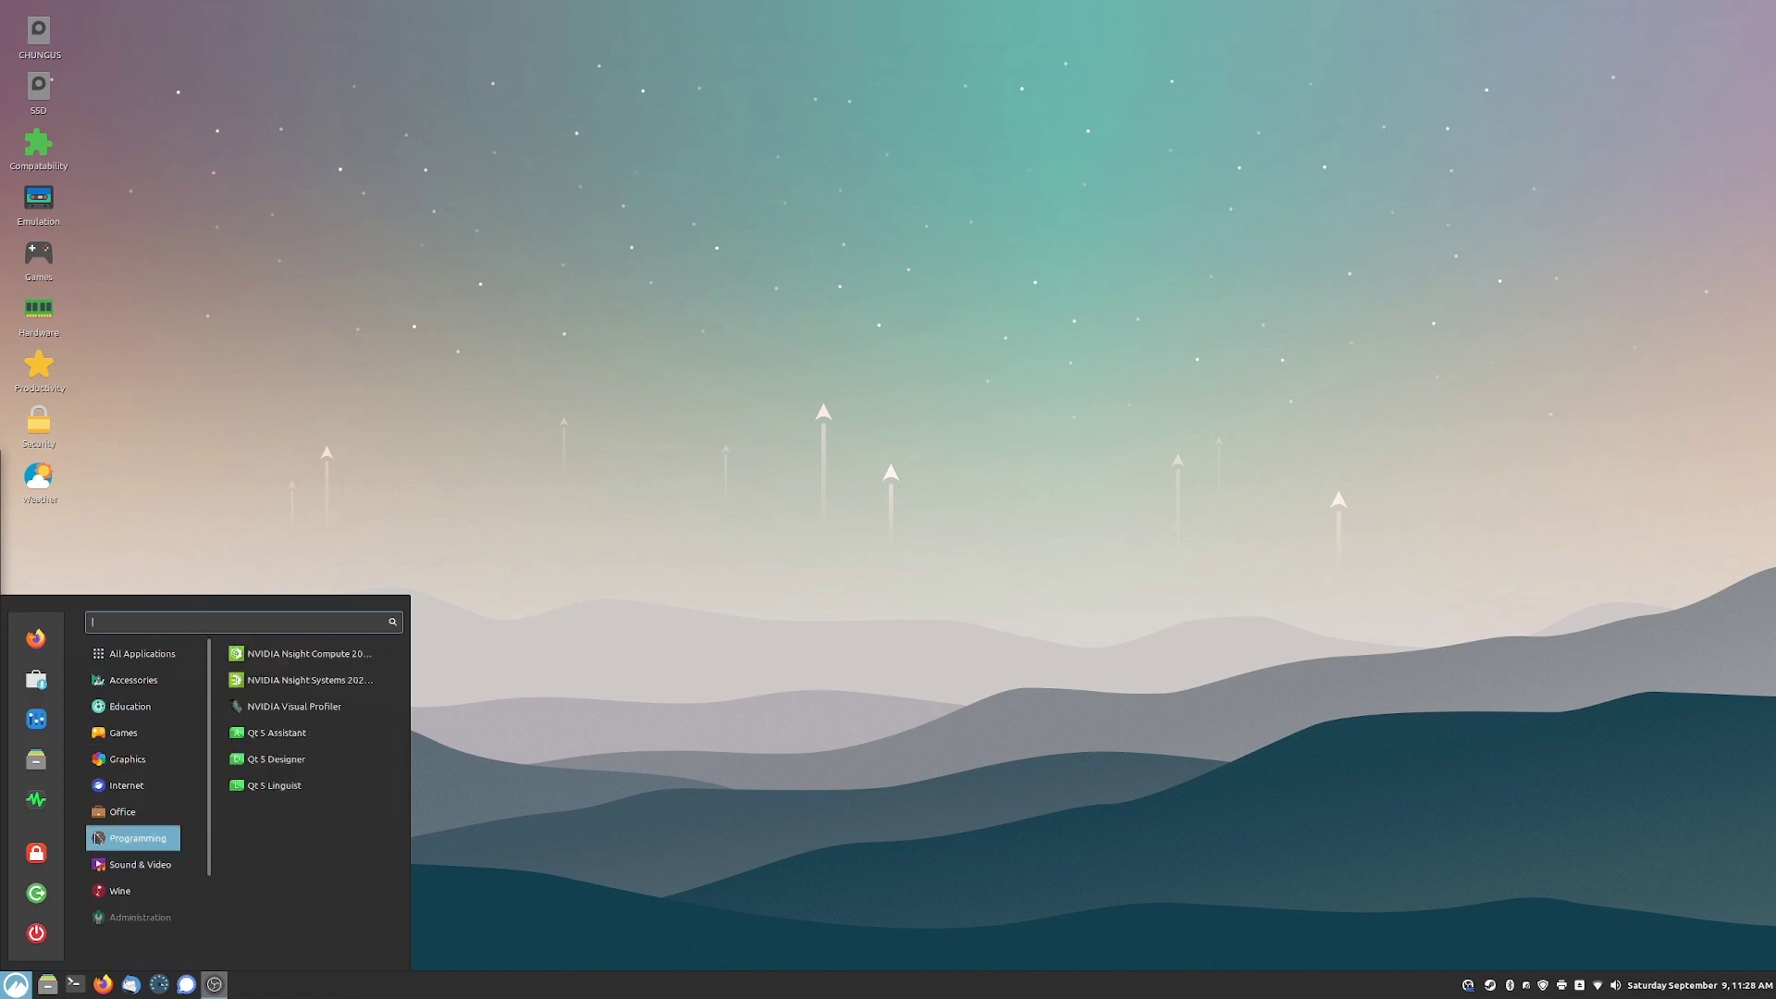
pyautogui.write('drivl')
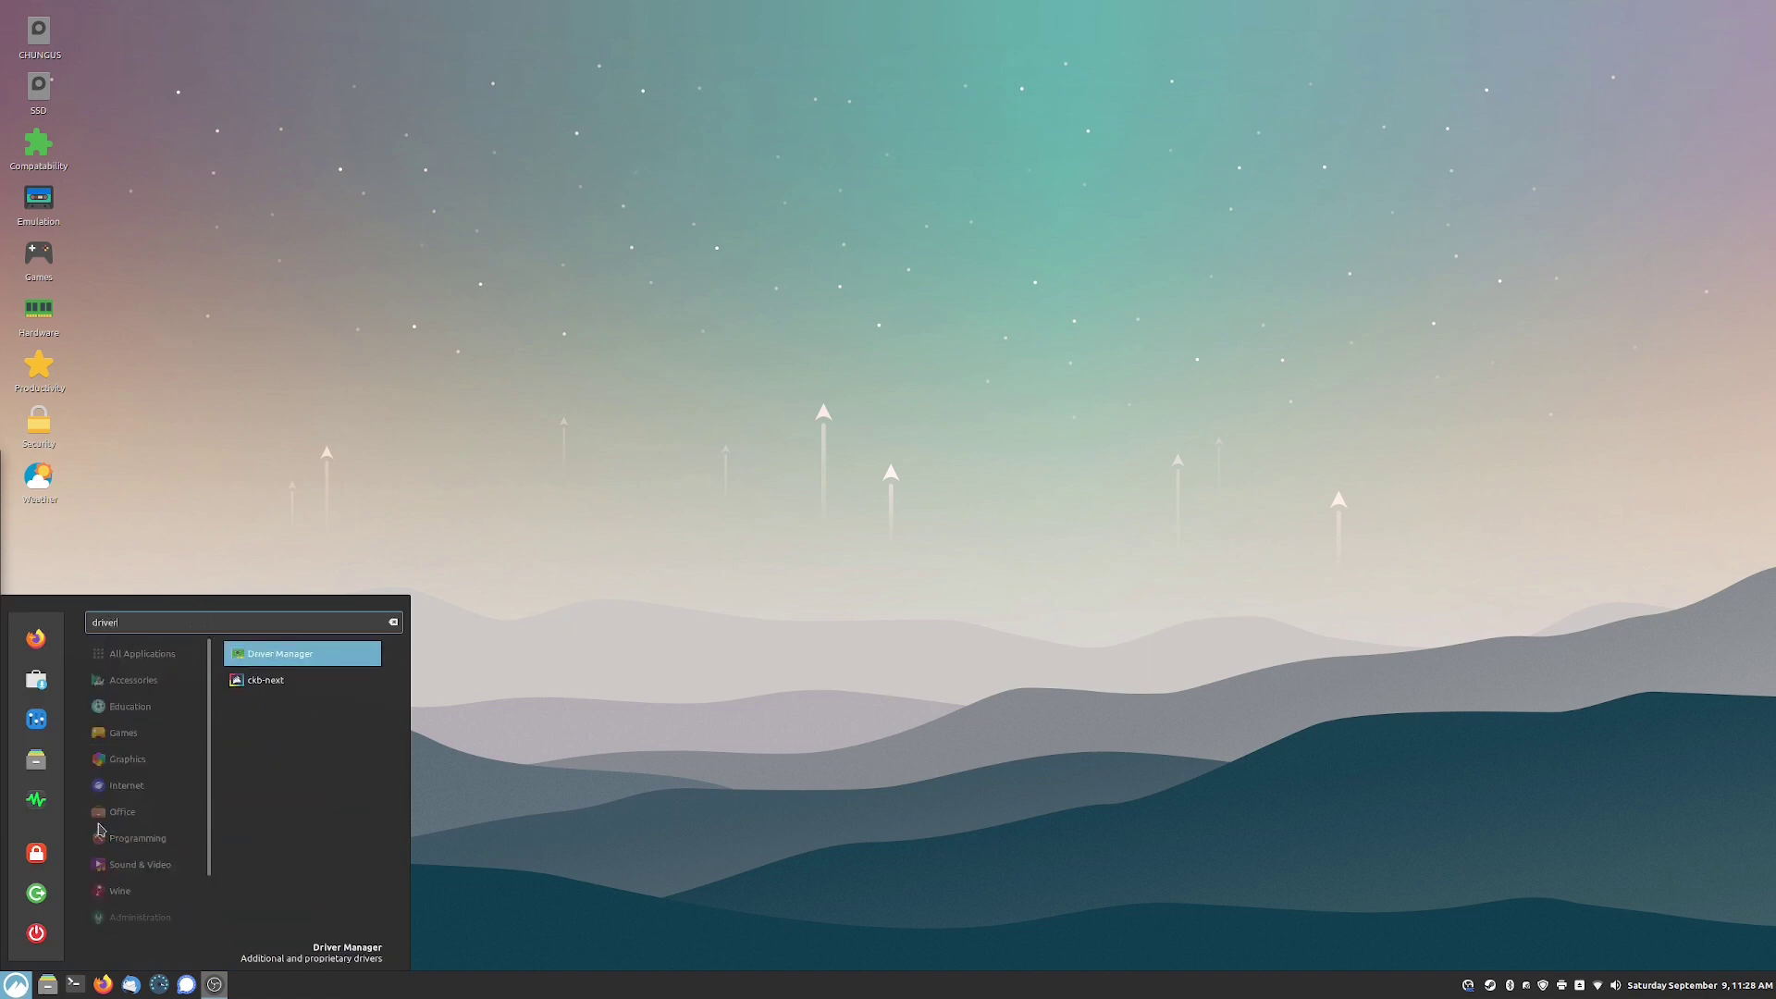
pyautogui.press('Return')
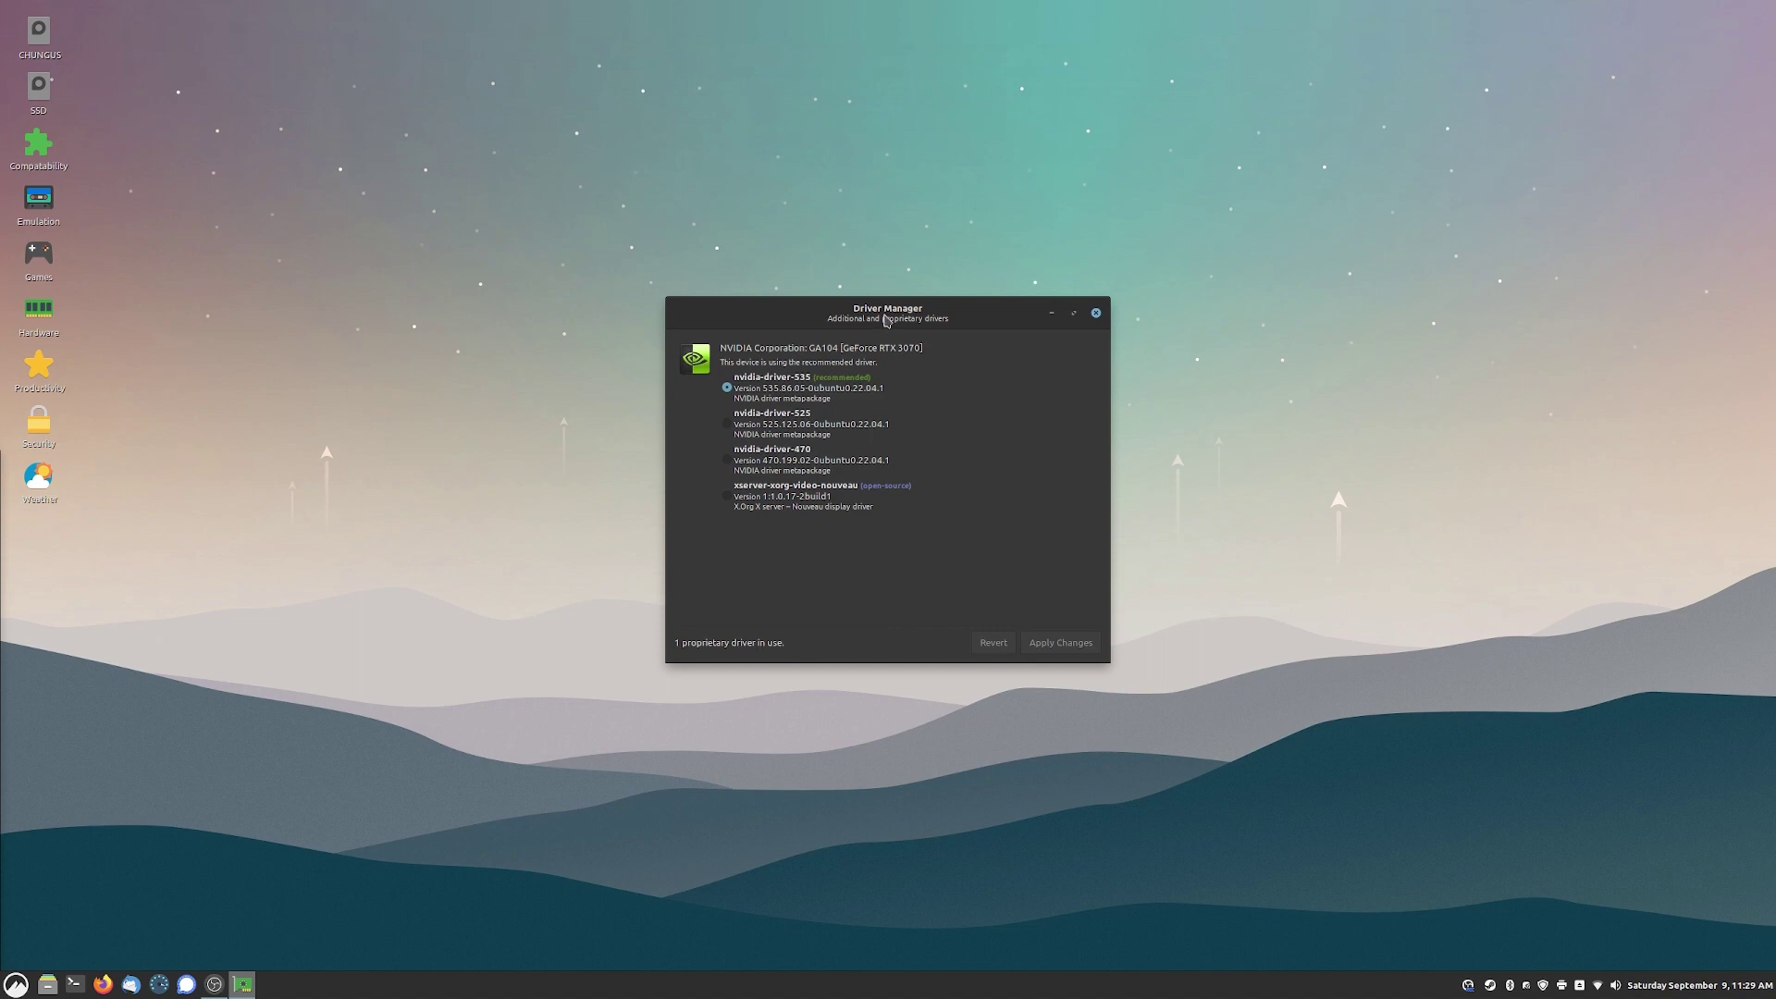
pyautogui.click(1097, 313)
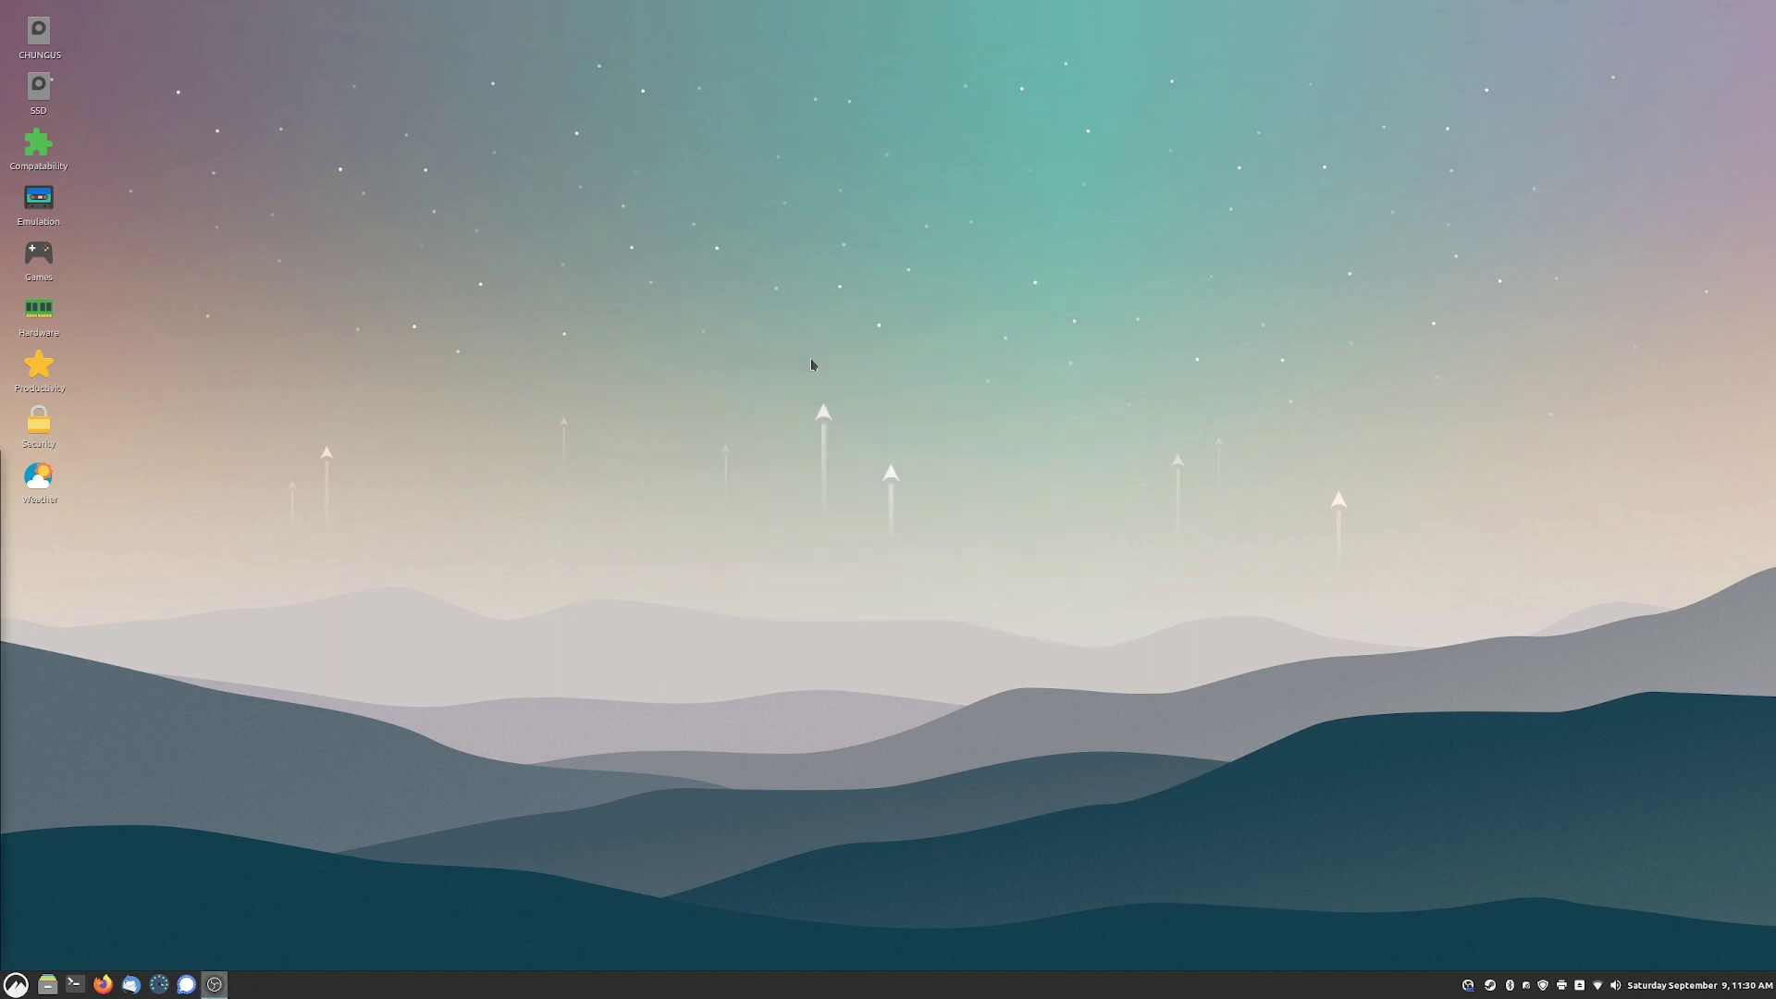
# On winehq.org, go to the Wine downloads and open the Ubuntu binary package instructions.
pyautogui.press('super')
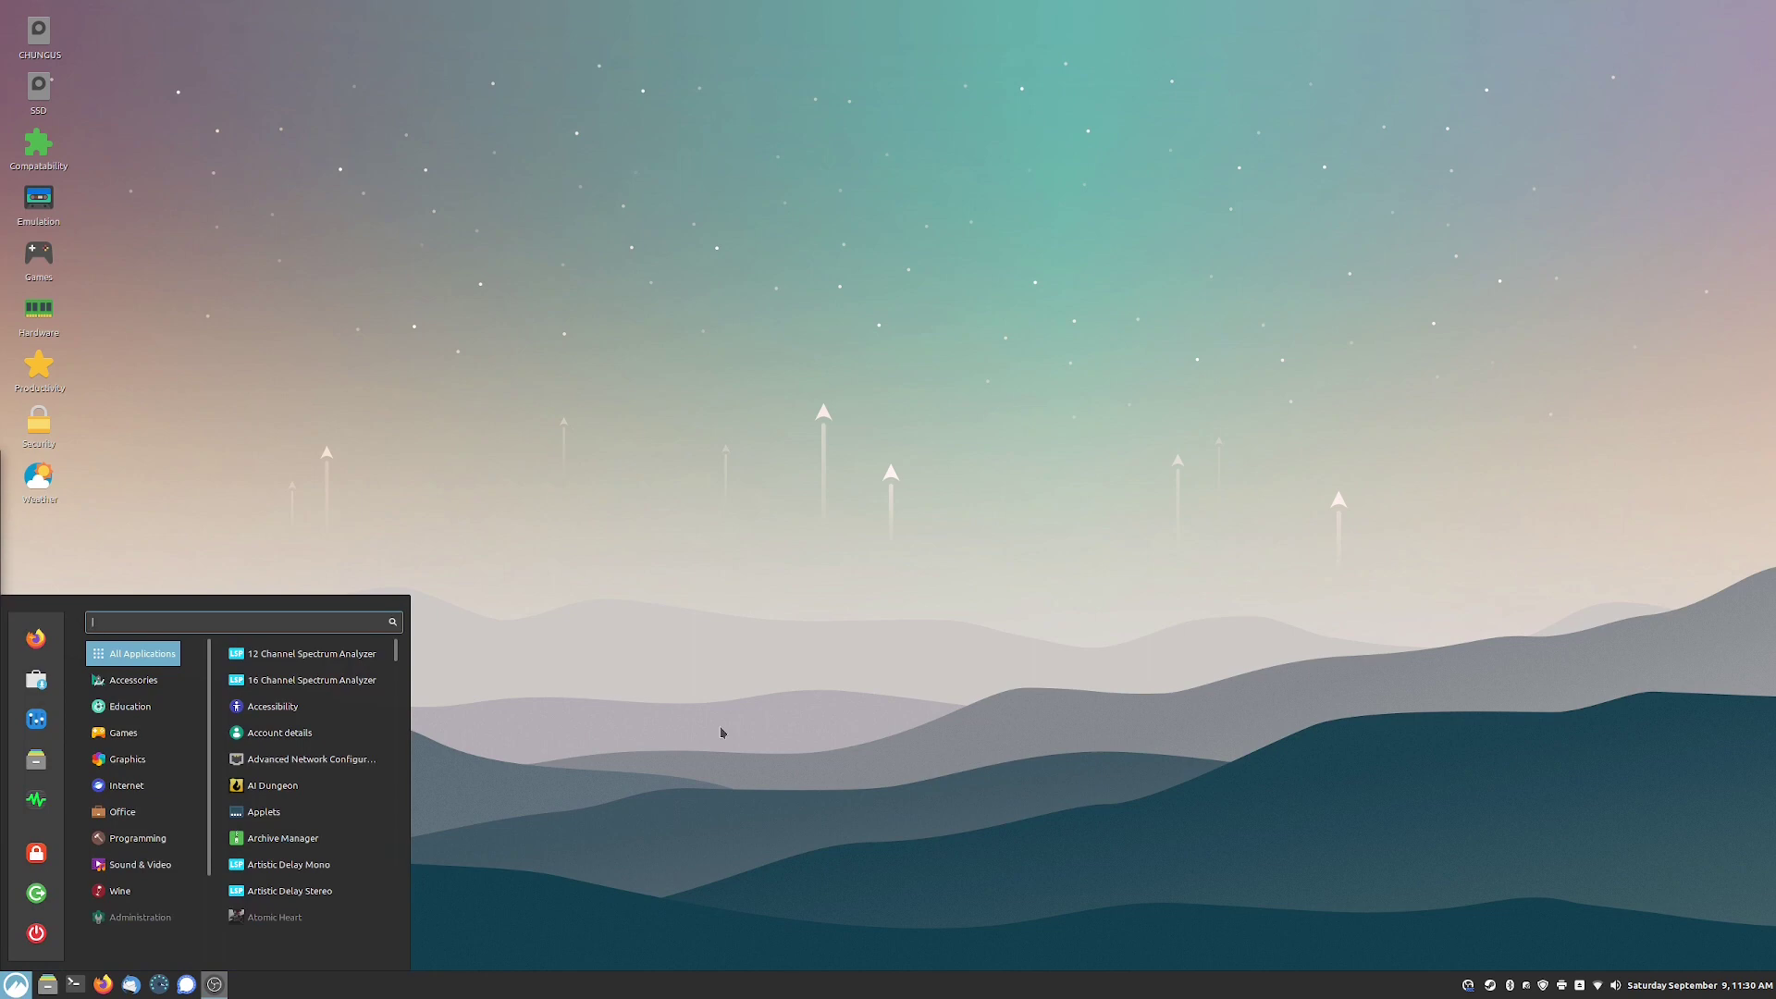
pyautogui.hotkey('ctrl', 'alt', 't')
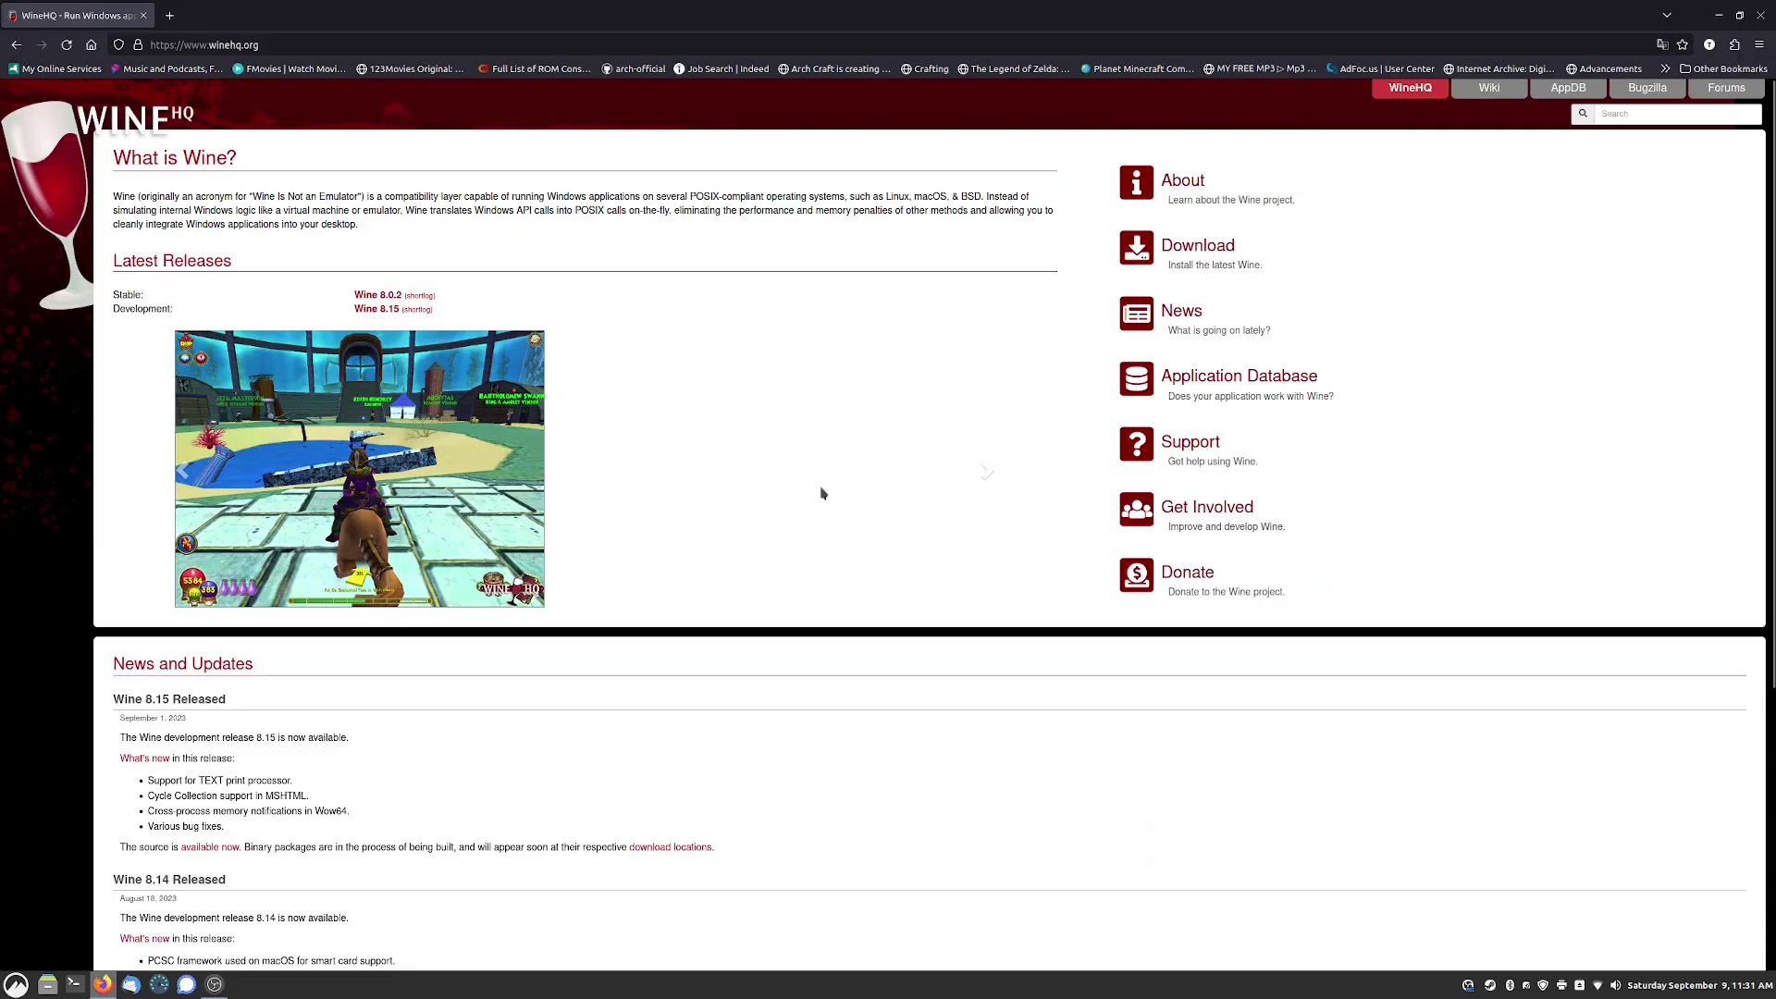
pyautogui.scroll(-3, 786, 428)
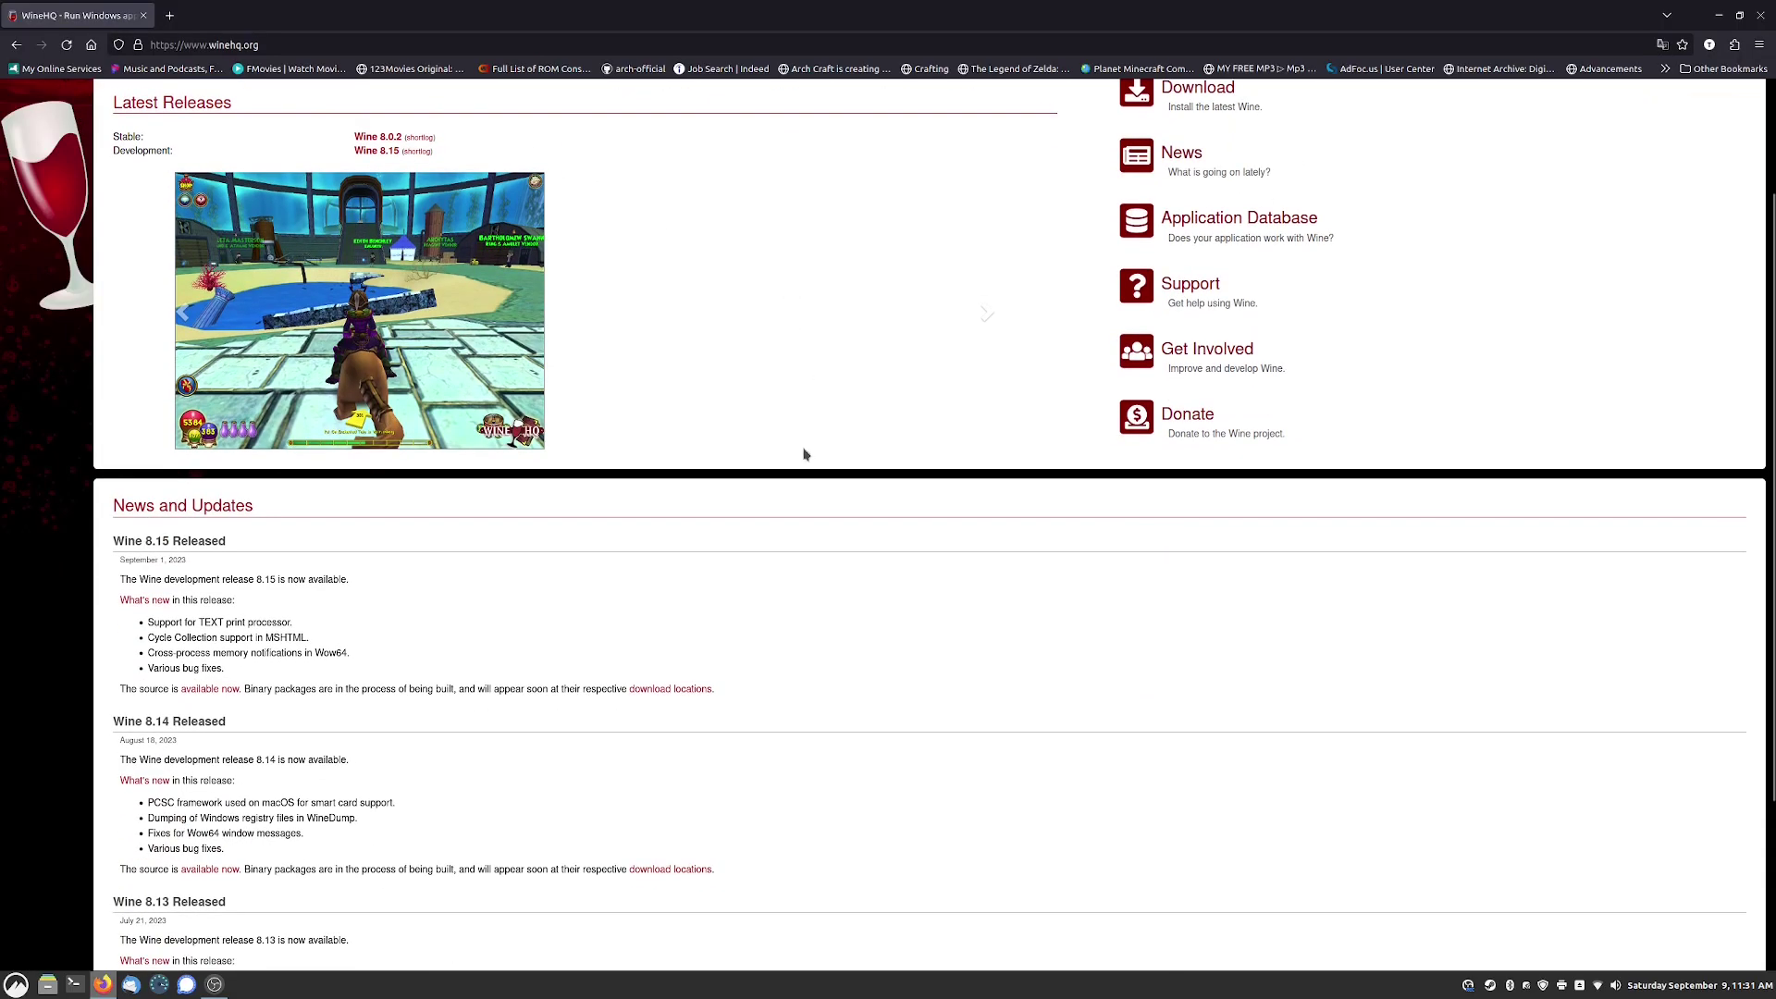
pyautogui.scroll(-2, 278, 518)
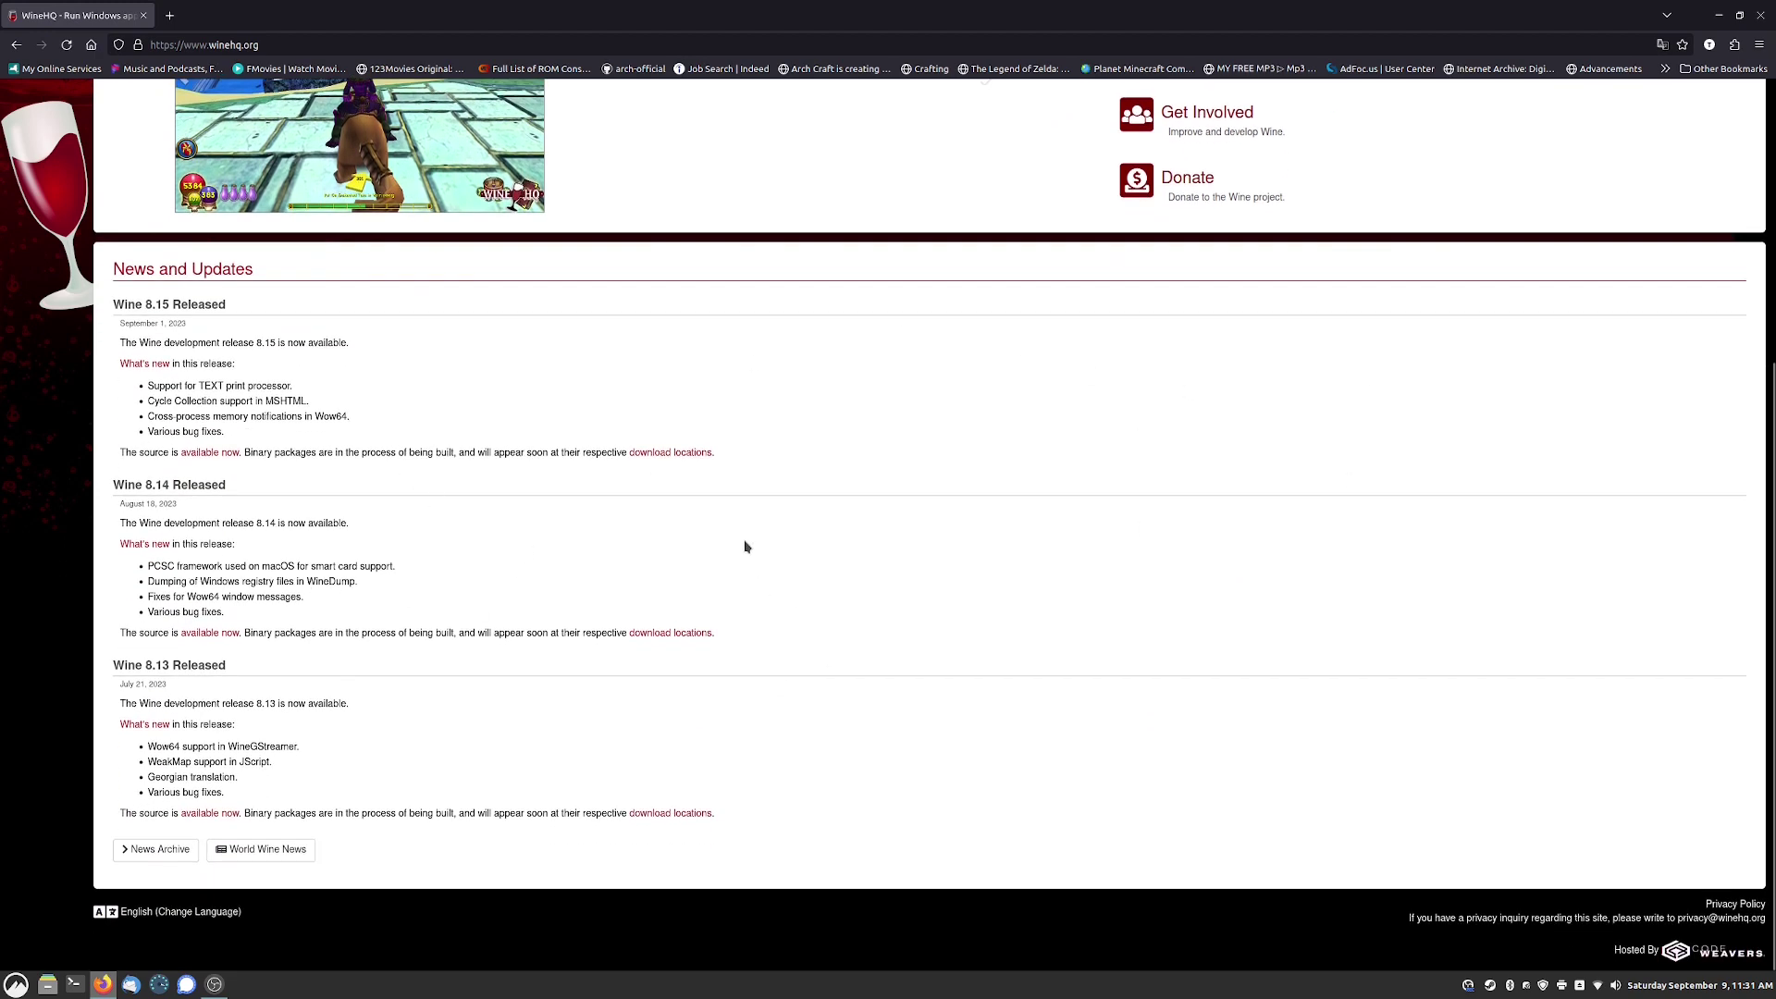
pyautogui.scroll(5, 737, 583)
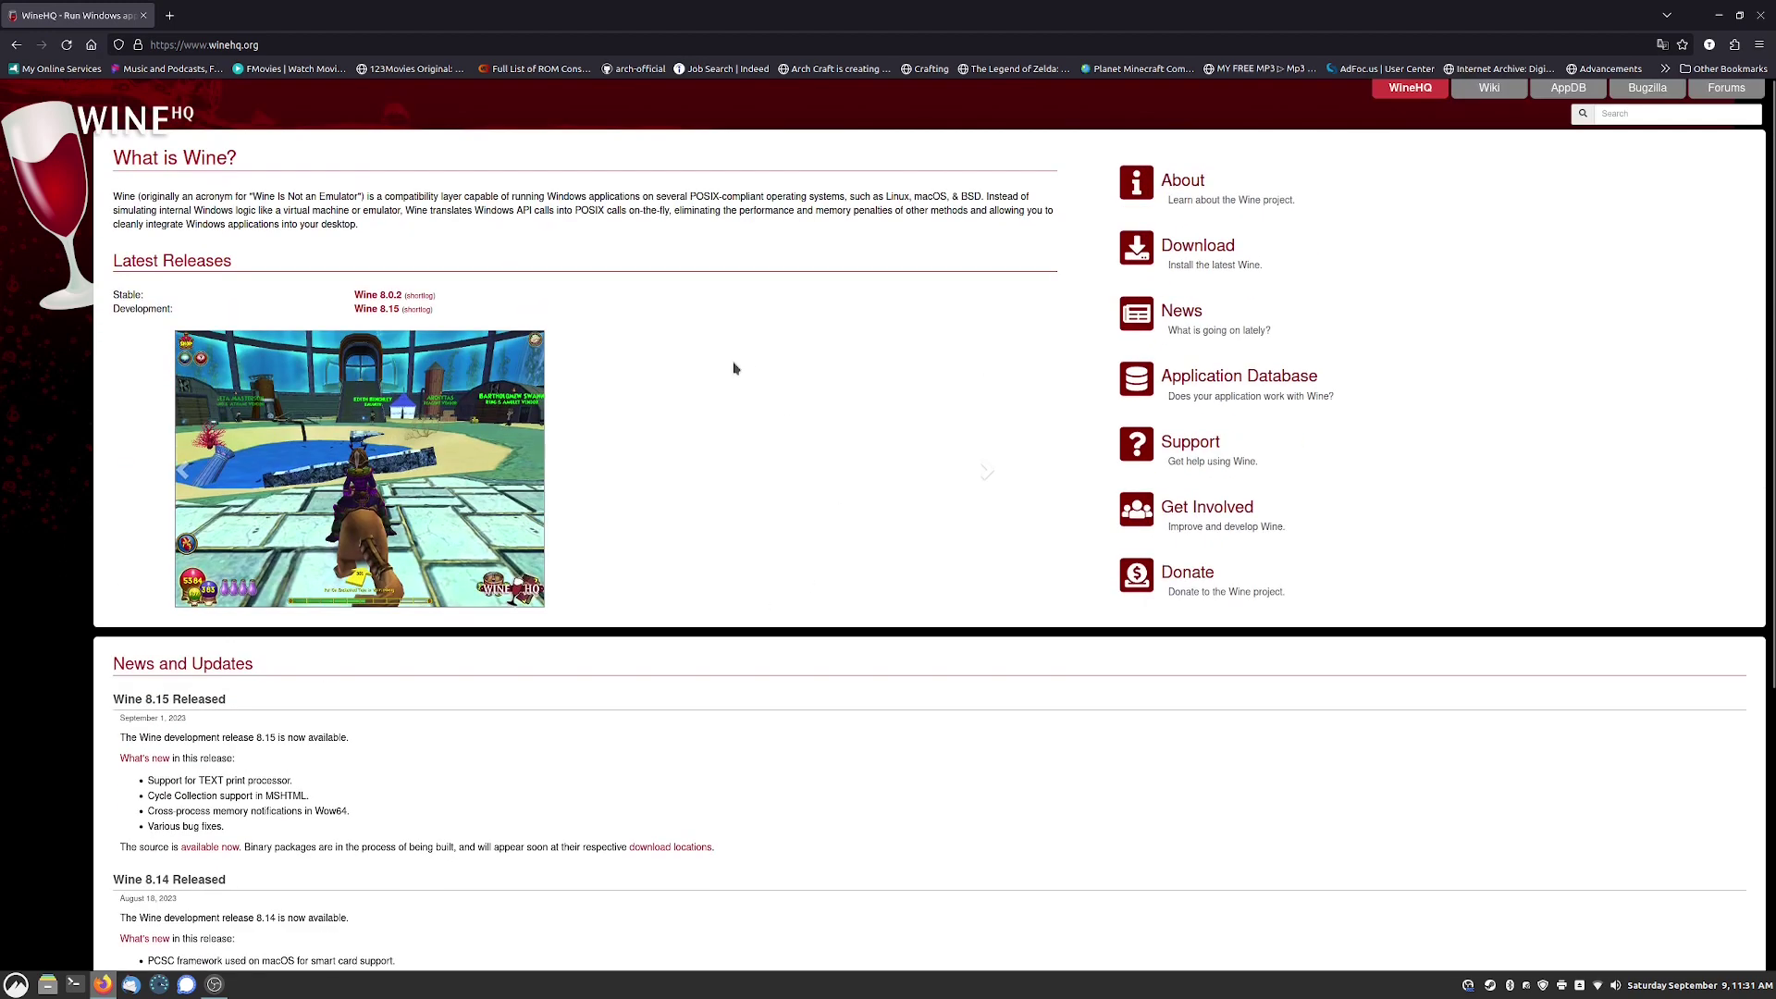
pyautogui.click(1193, 247)
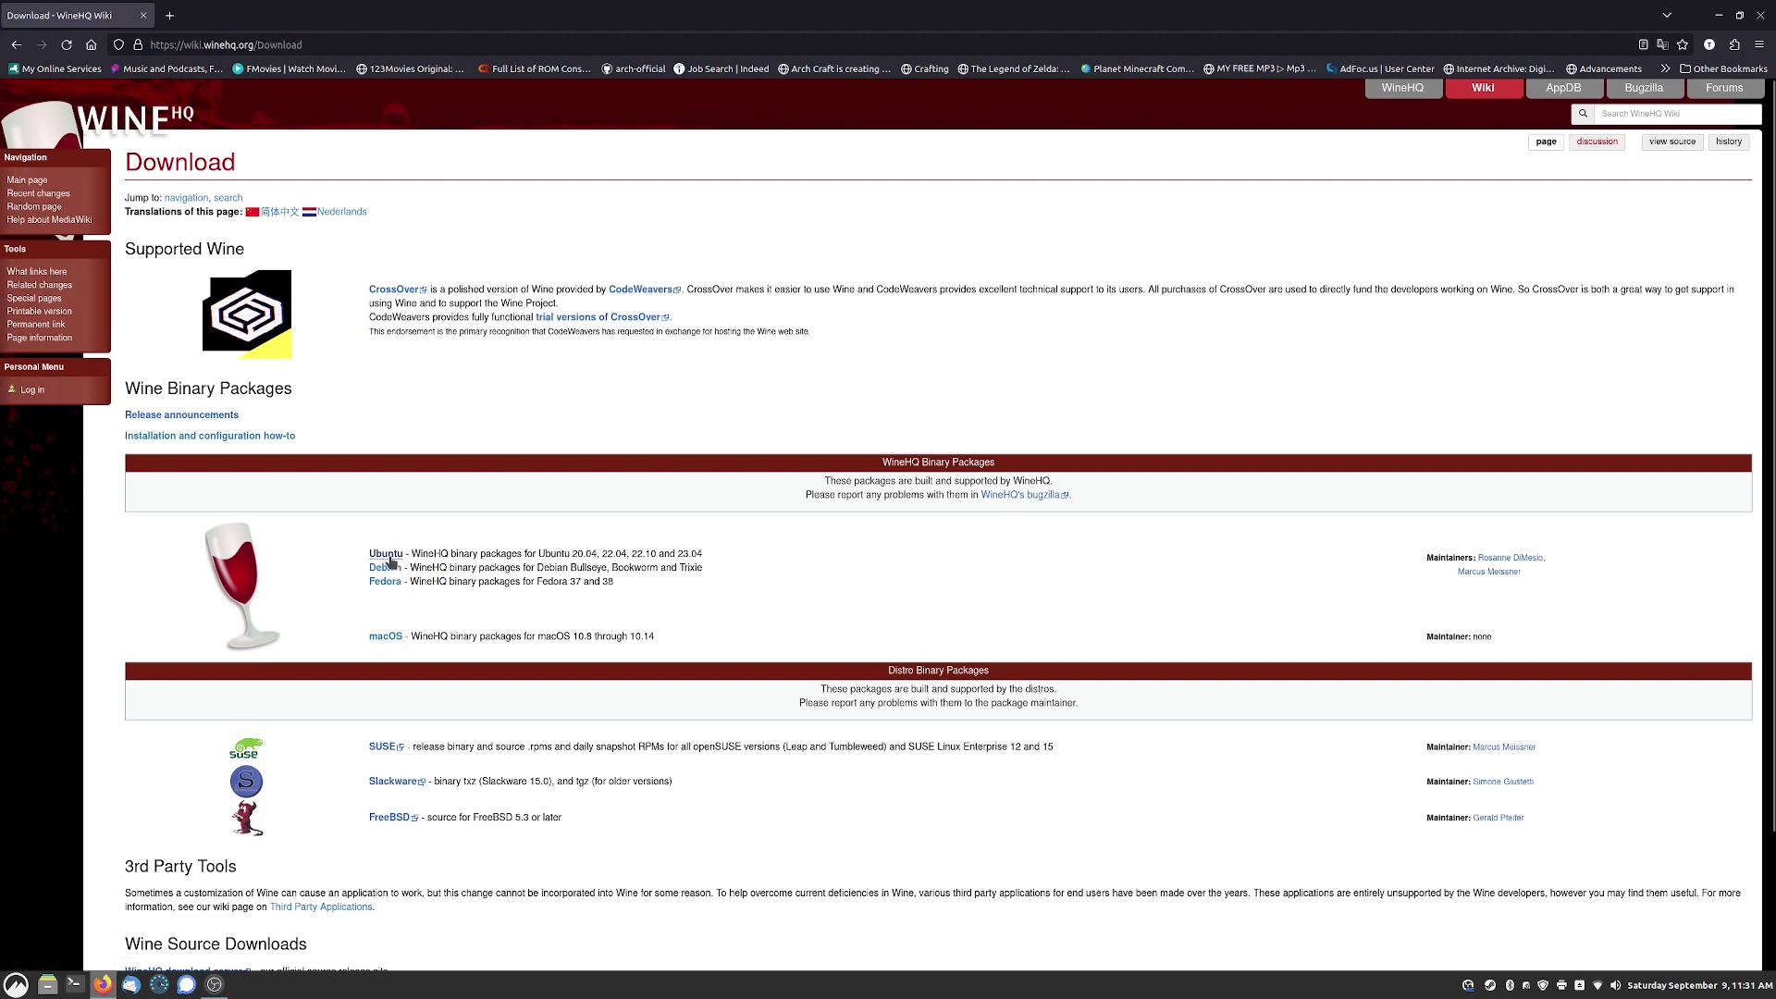
pyautogui.click(389, 558)
pyautogui.scroll(-3, 435, 647)
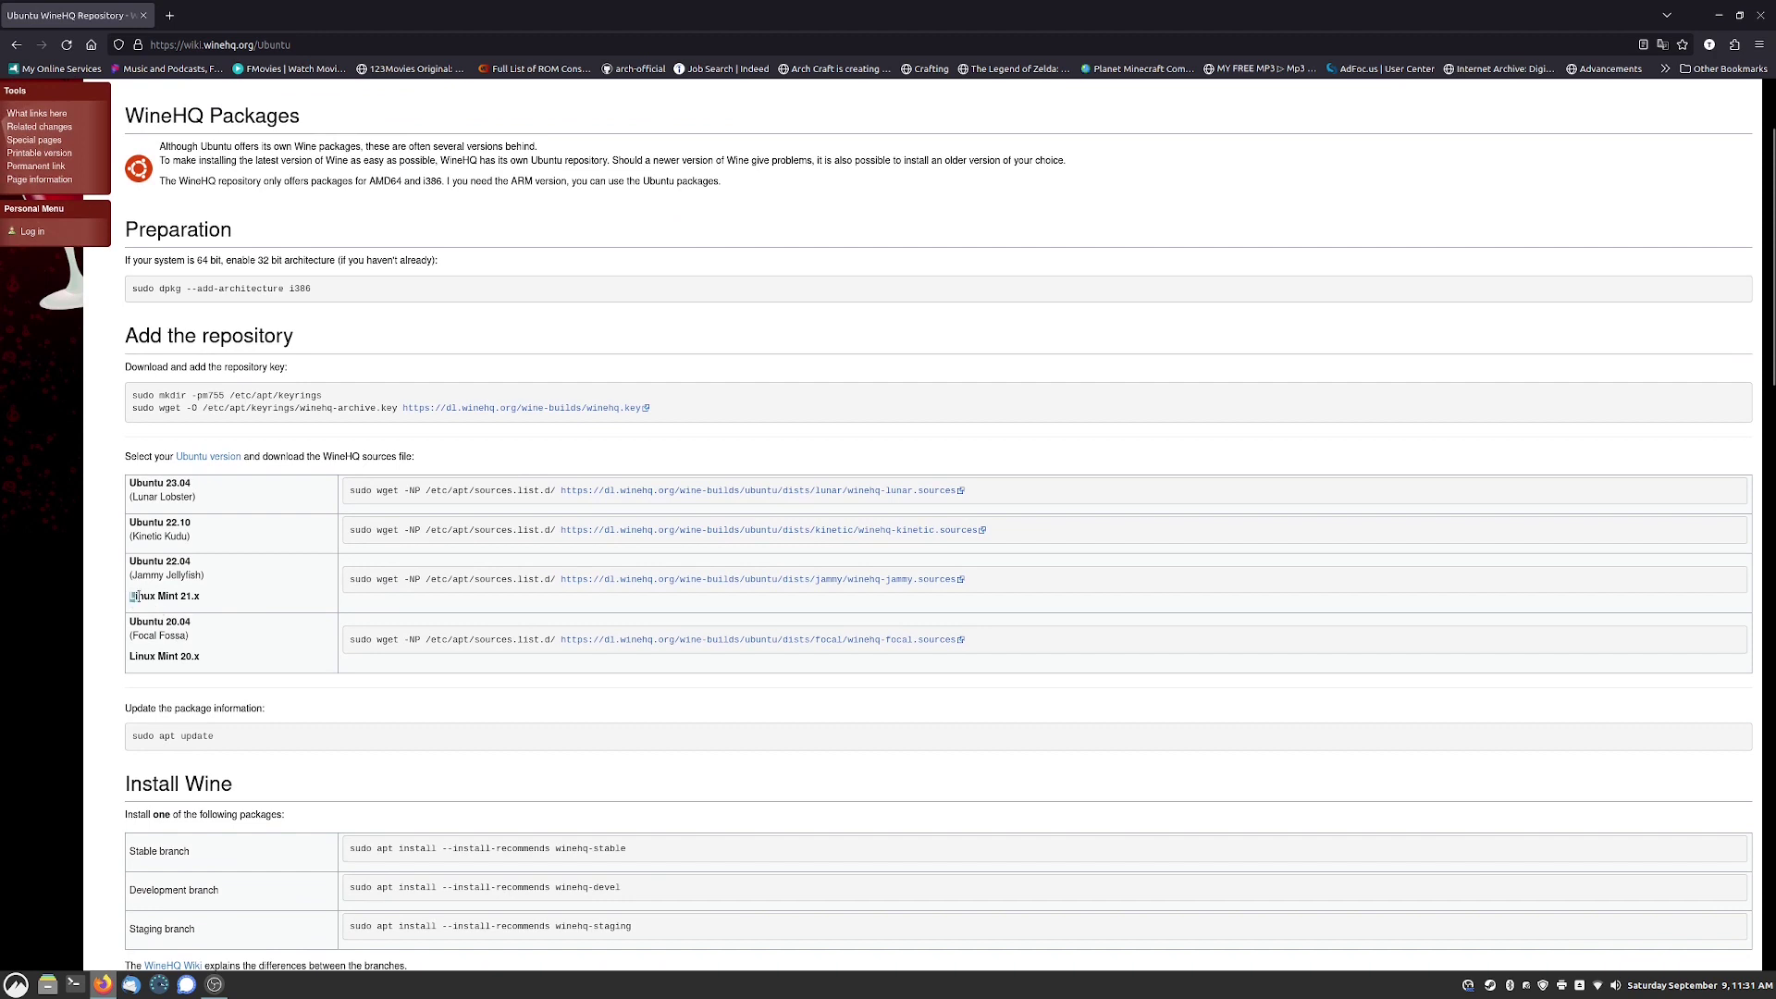
# Examine the Linux Mint 21.x entry and highlight the commands for enabling i386 architecture and adding the repository key.
pyautogui.moveTo(132, 597); pyautogui.dragTo(205, 604)
pyautogui.moveTo(132, 597); pyautogui.dragTo(211, 606)
pyautogui.scroll(3, 194, 592)
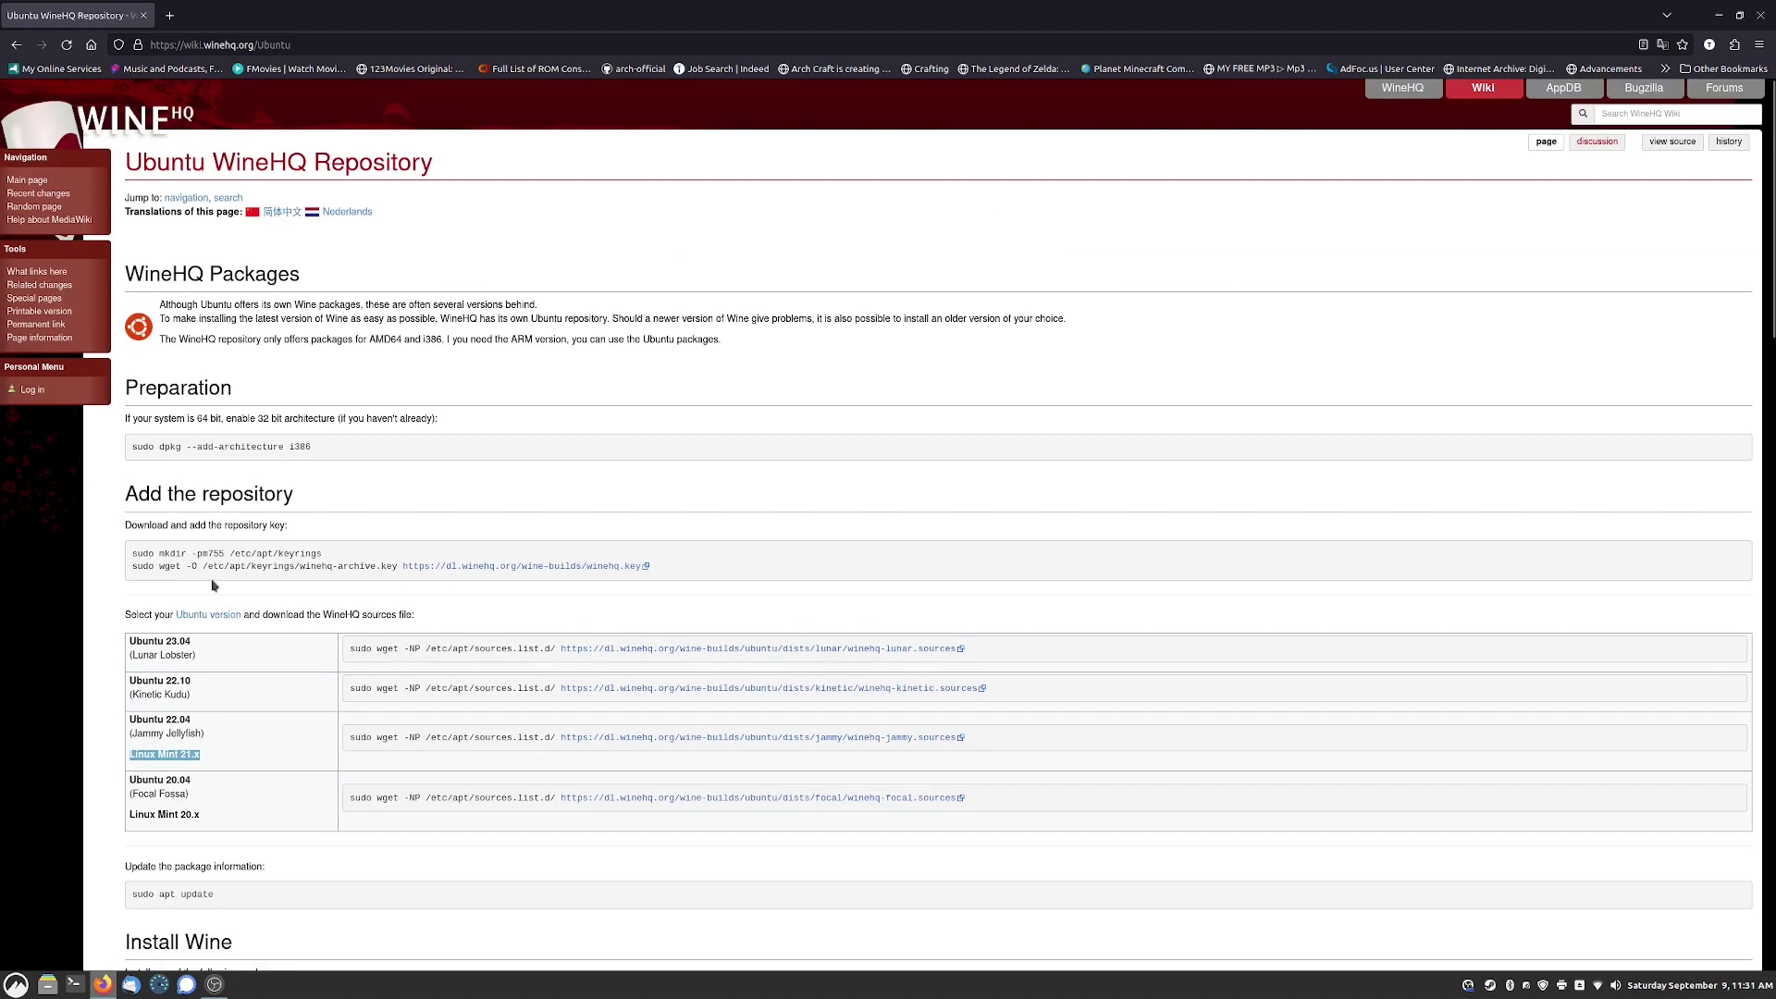
pyautogui.moveTo(132, 451); pyautogui.dragTo(358, 455)
pyautogui.scroll(-3, 370, 435)
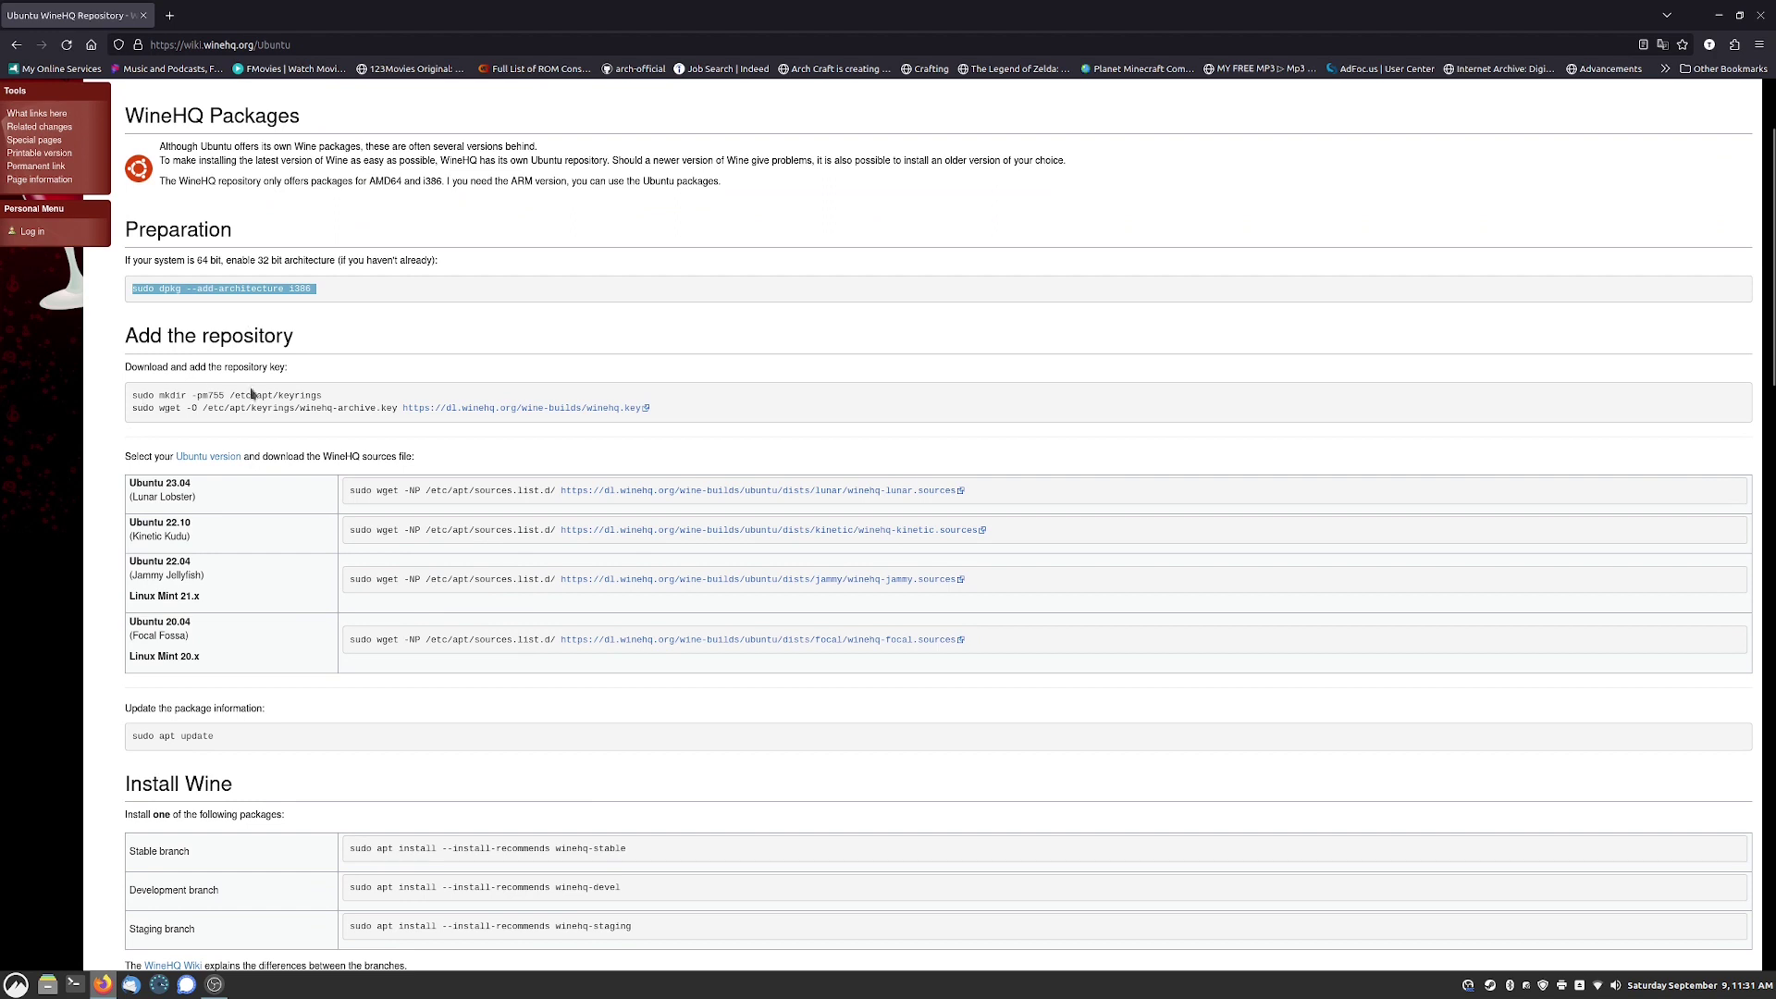
pyautogui.moveTo(133, 396); pyautogui.dragTo(384, 396)
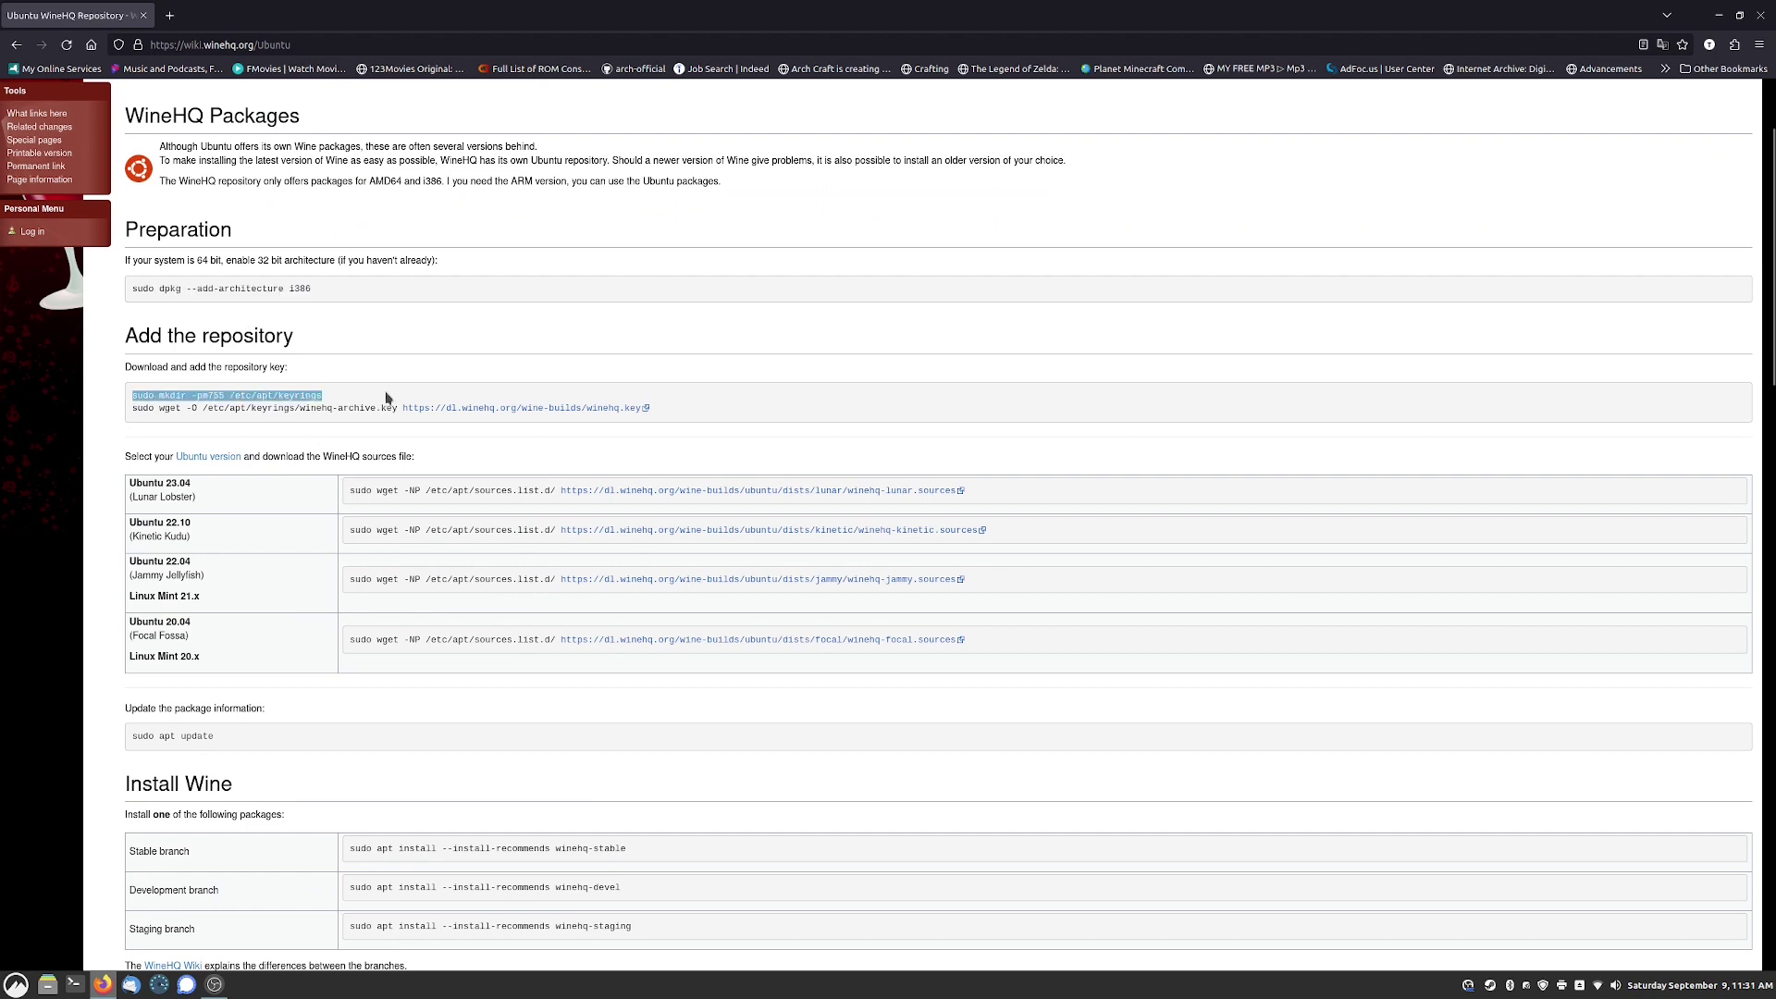
pyautogui.moveTo(132, 395); pyautogui.dragTo(246, 444)
pyautogui.click(246, 444)
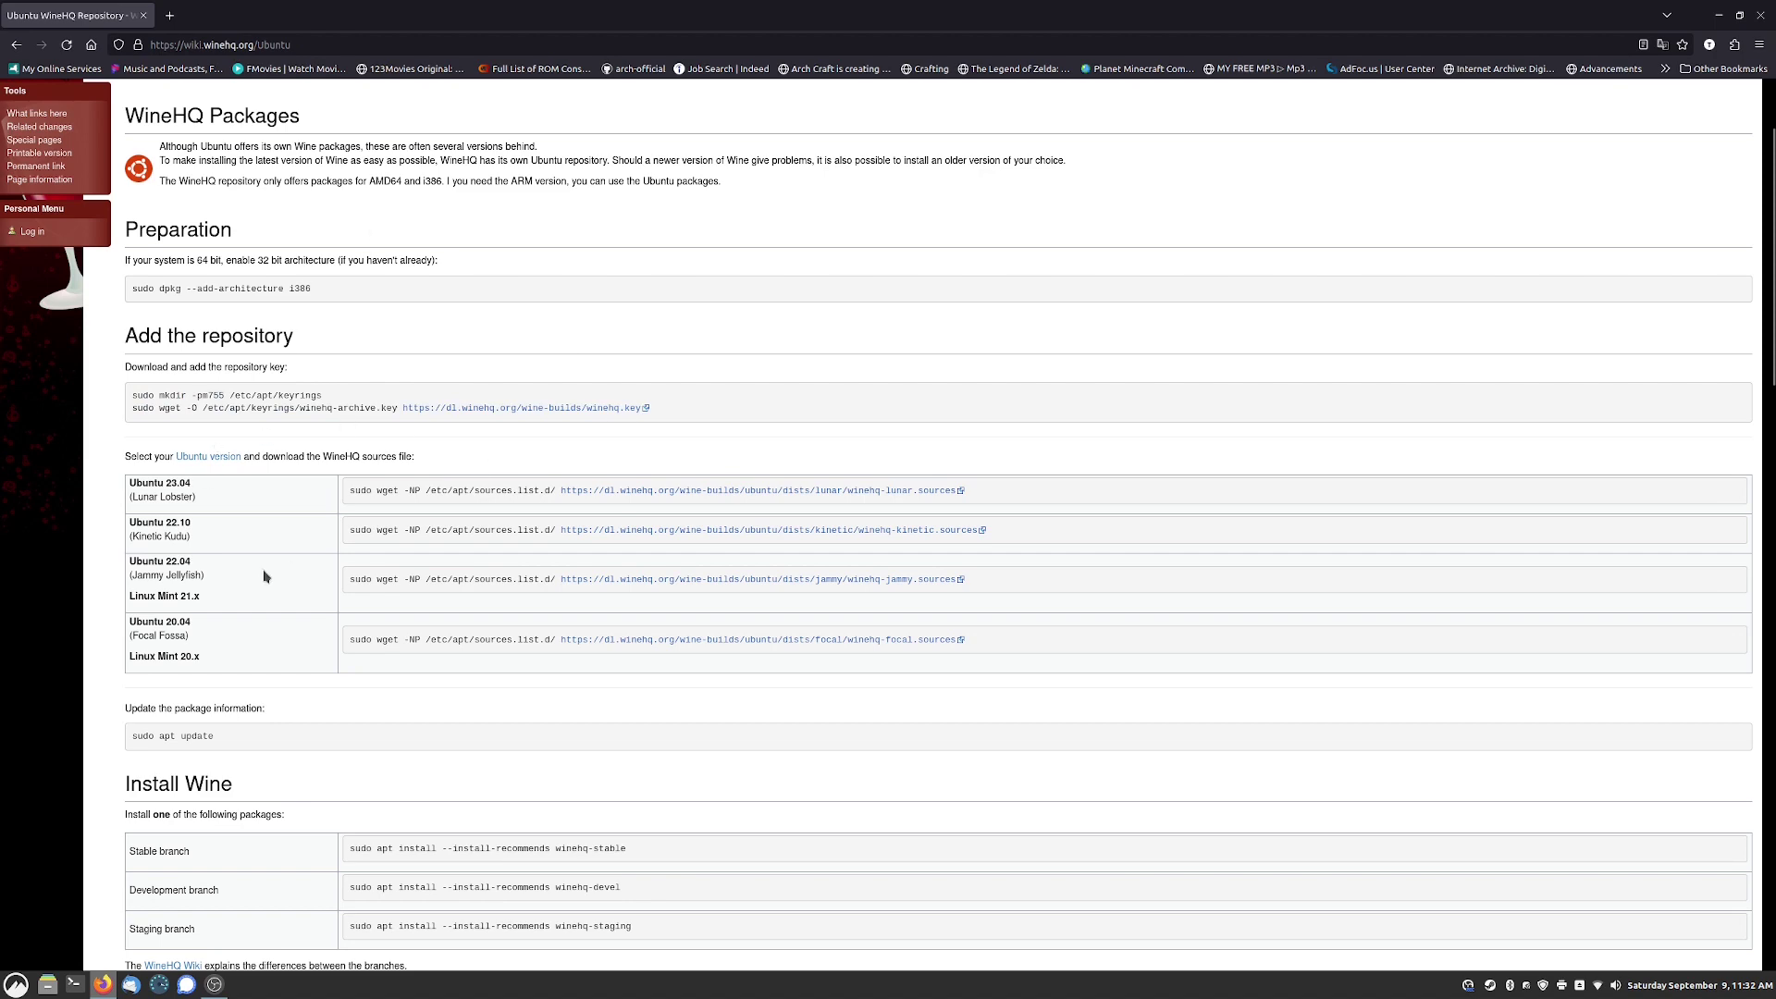
# Highlight the Linux Mint 21.x sources download, the sudo apt update command and the winehq-devel install command to review them.
pyautogui.scroll(-3, 264, 576)
pyautogui.scroll(-2, 222, 394)
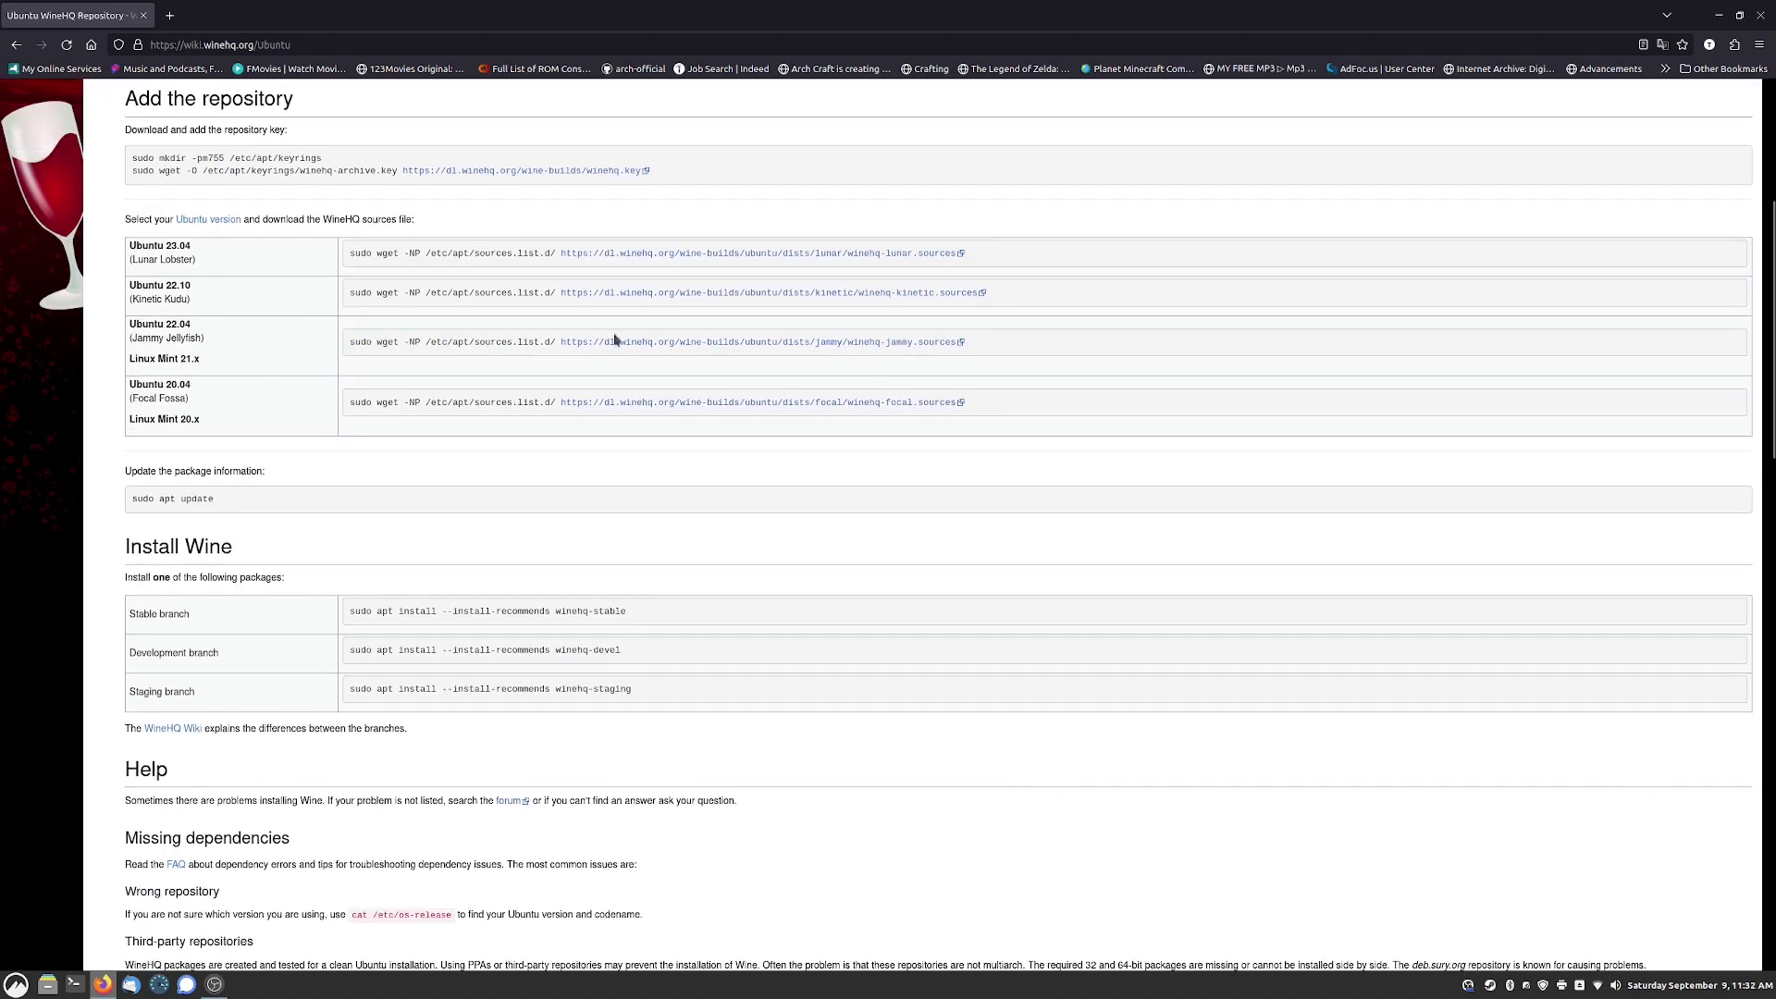
pyautogui.tripleClick(979, 338)
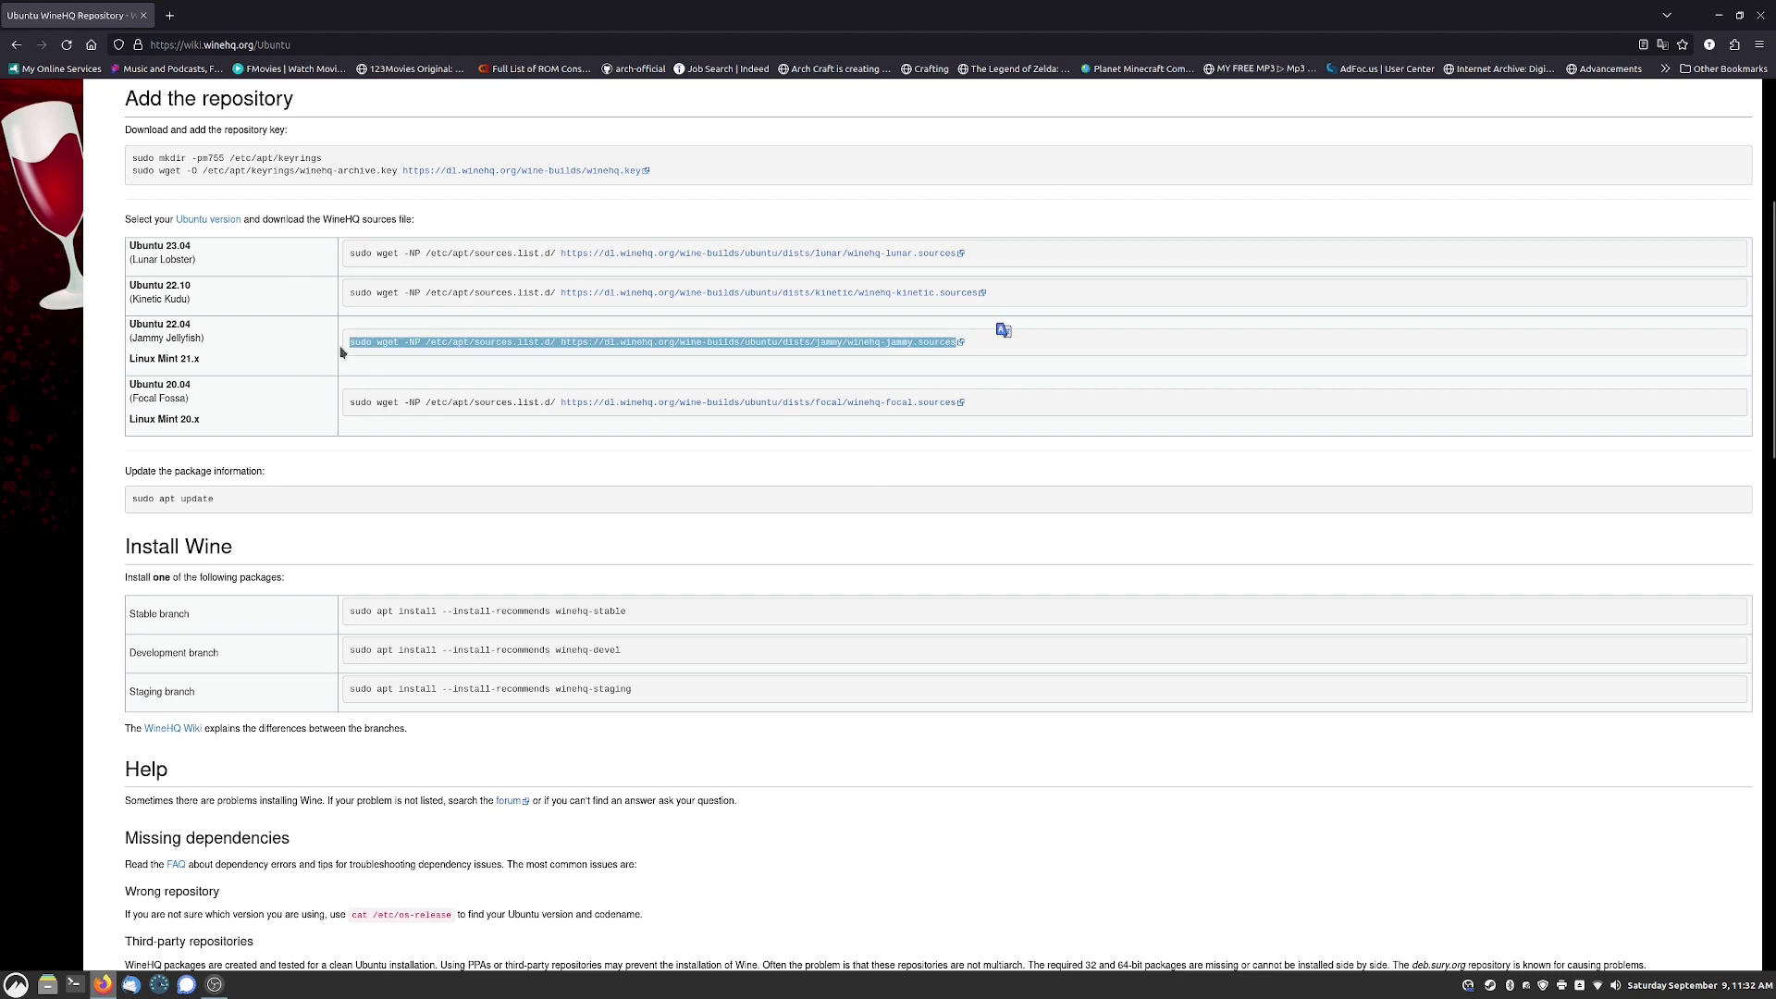
pyautogui.tripleClick(150, 504)
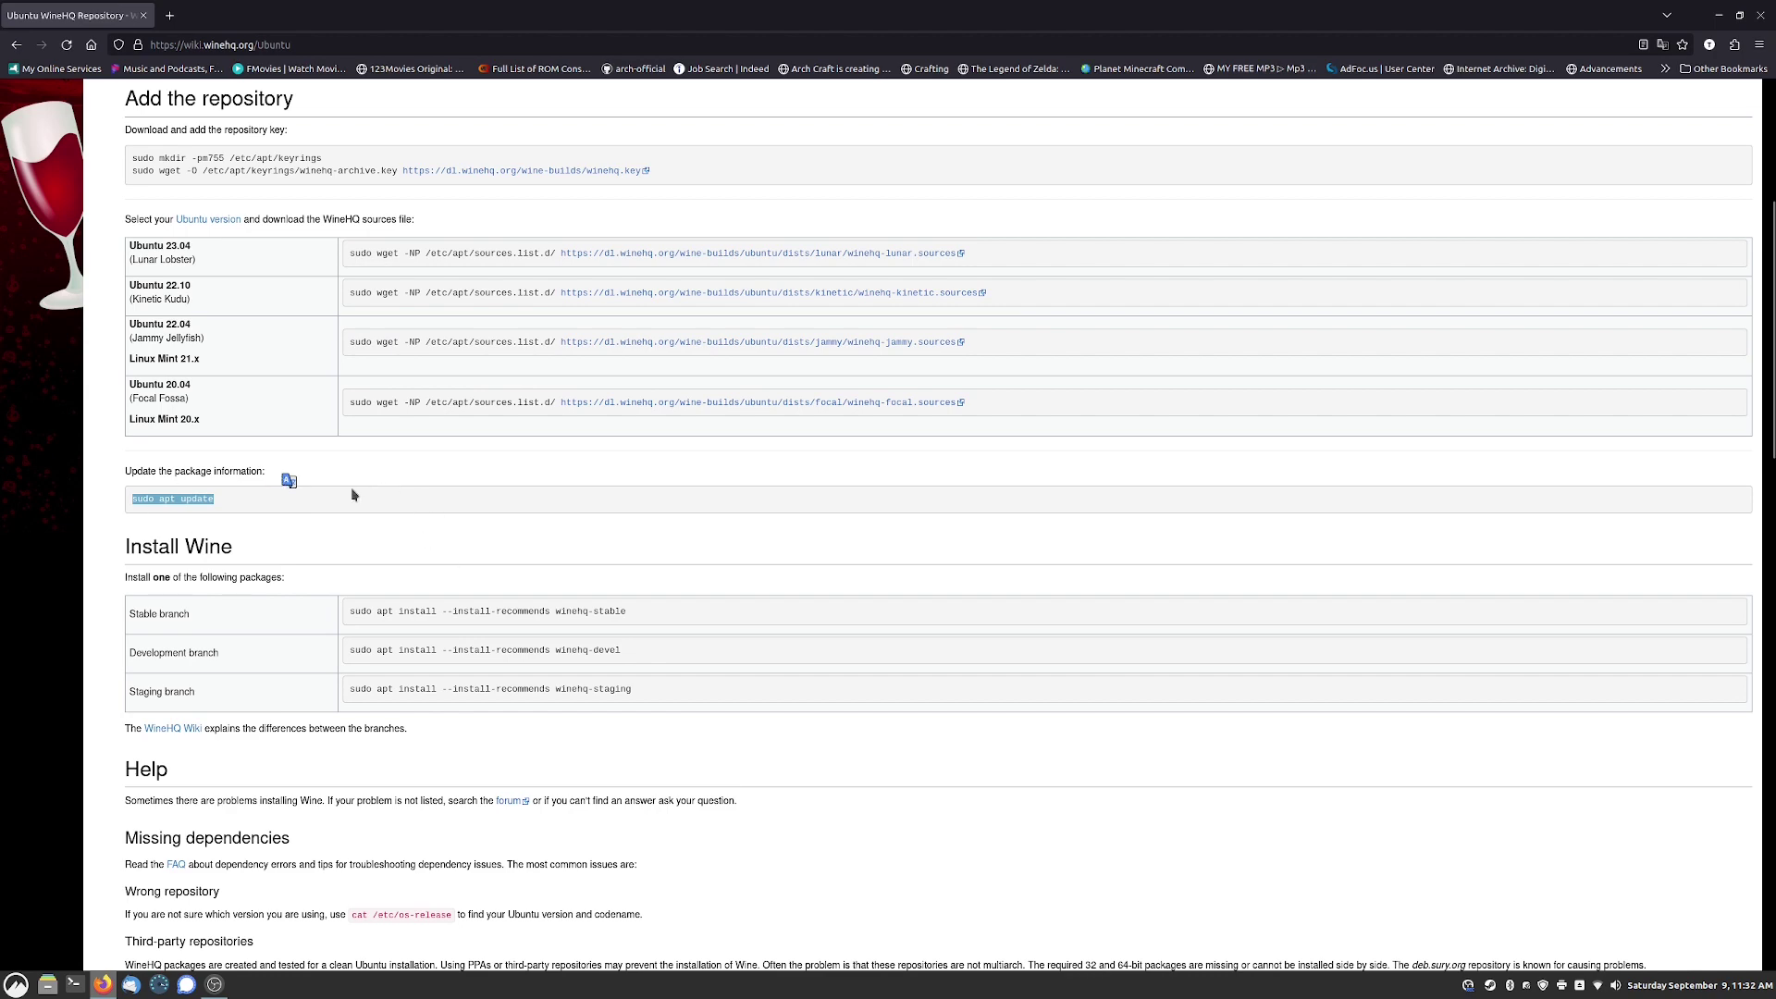
pyautogui.scroll(-3, 403, 666)
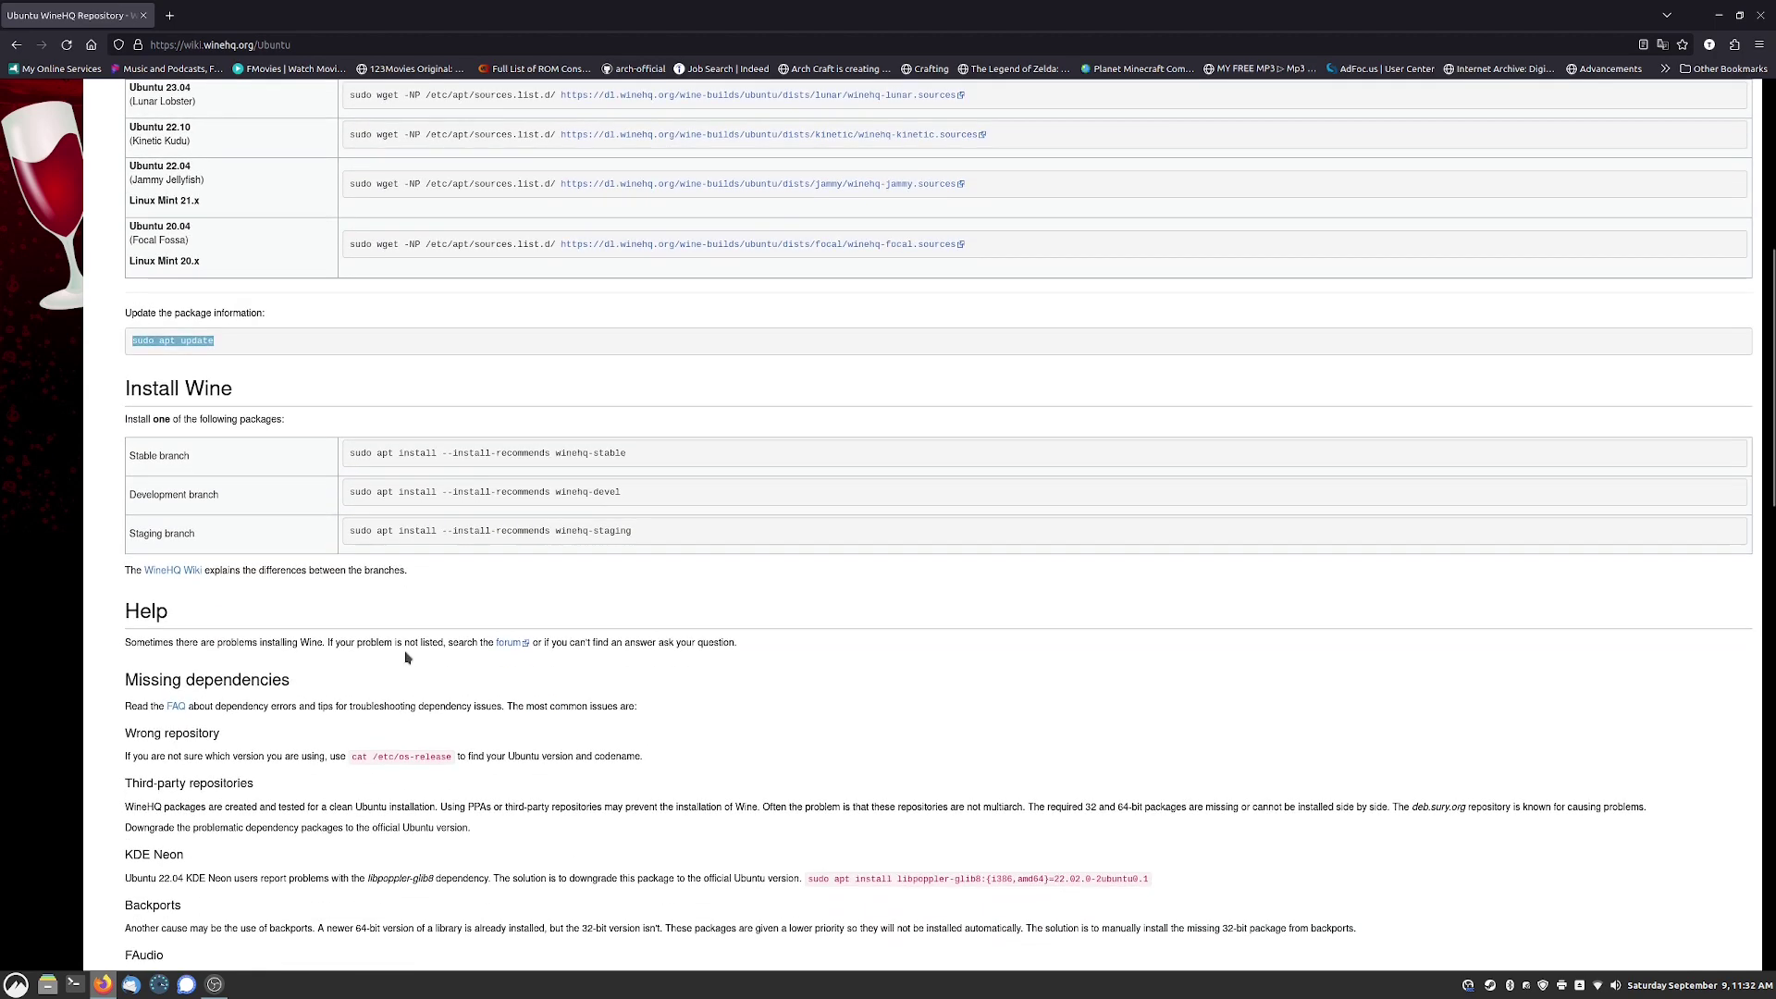
pyautogui.moveTo(344, 499); pyautogui.dragTo(824, 476)
pyautogui.tripleClick(659, 502)
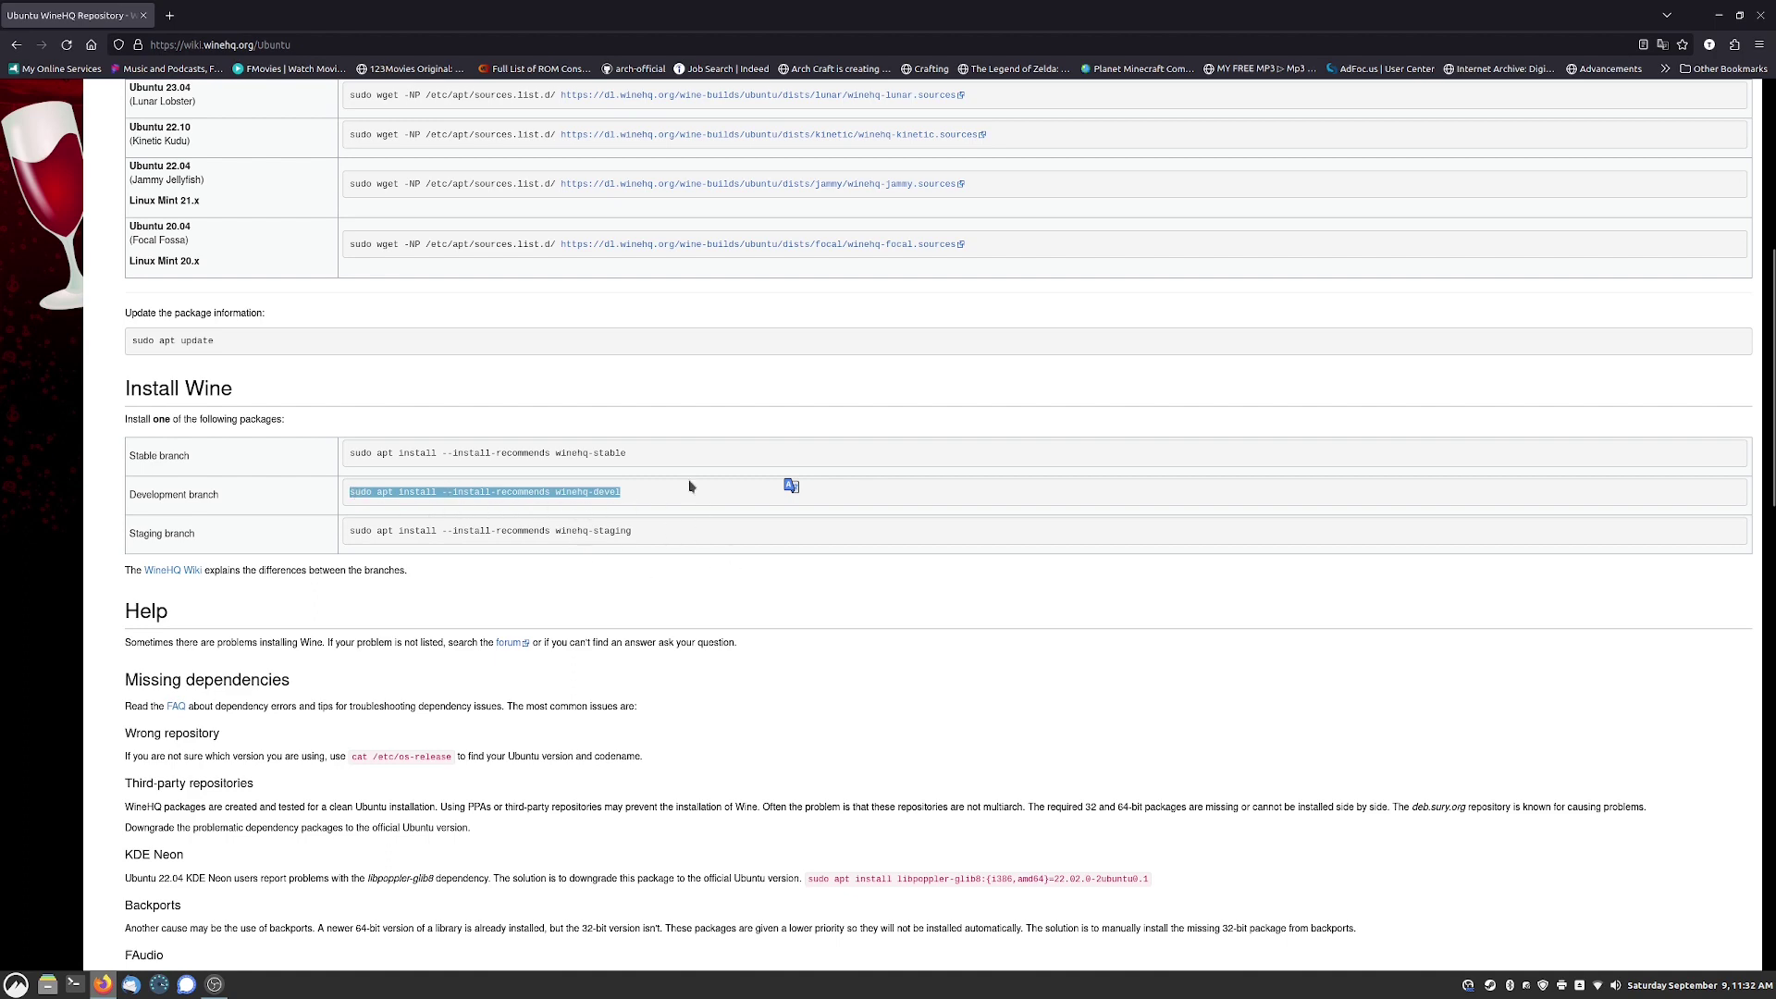
pyautogui.scroll(3, 823, 626)
pyautogui.scroll(3, 845, 737)
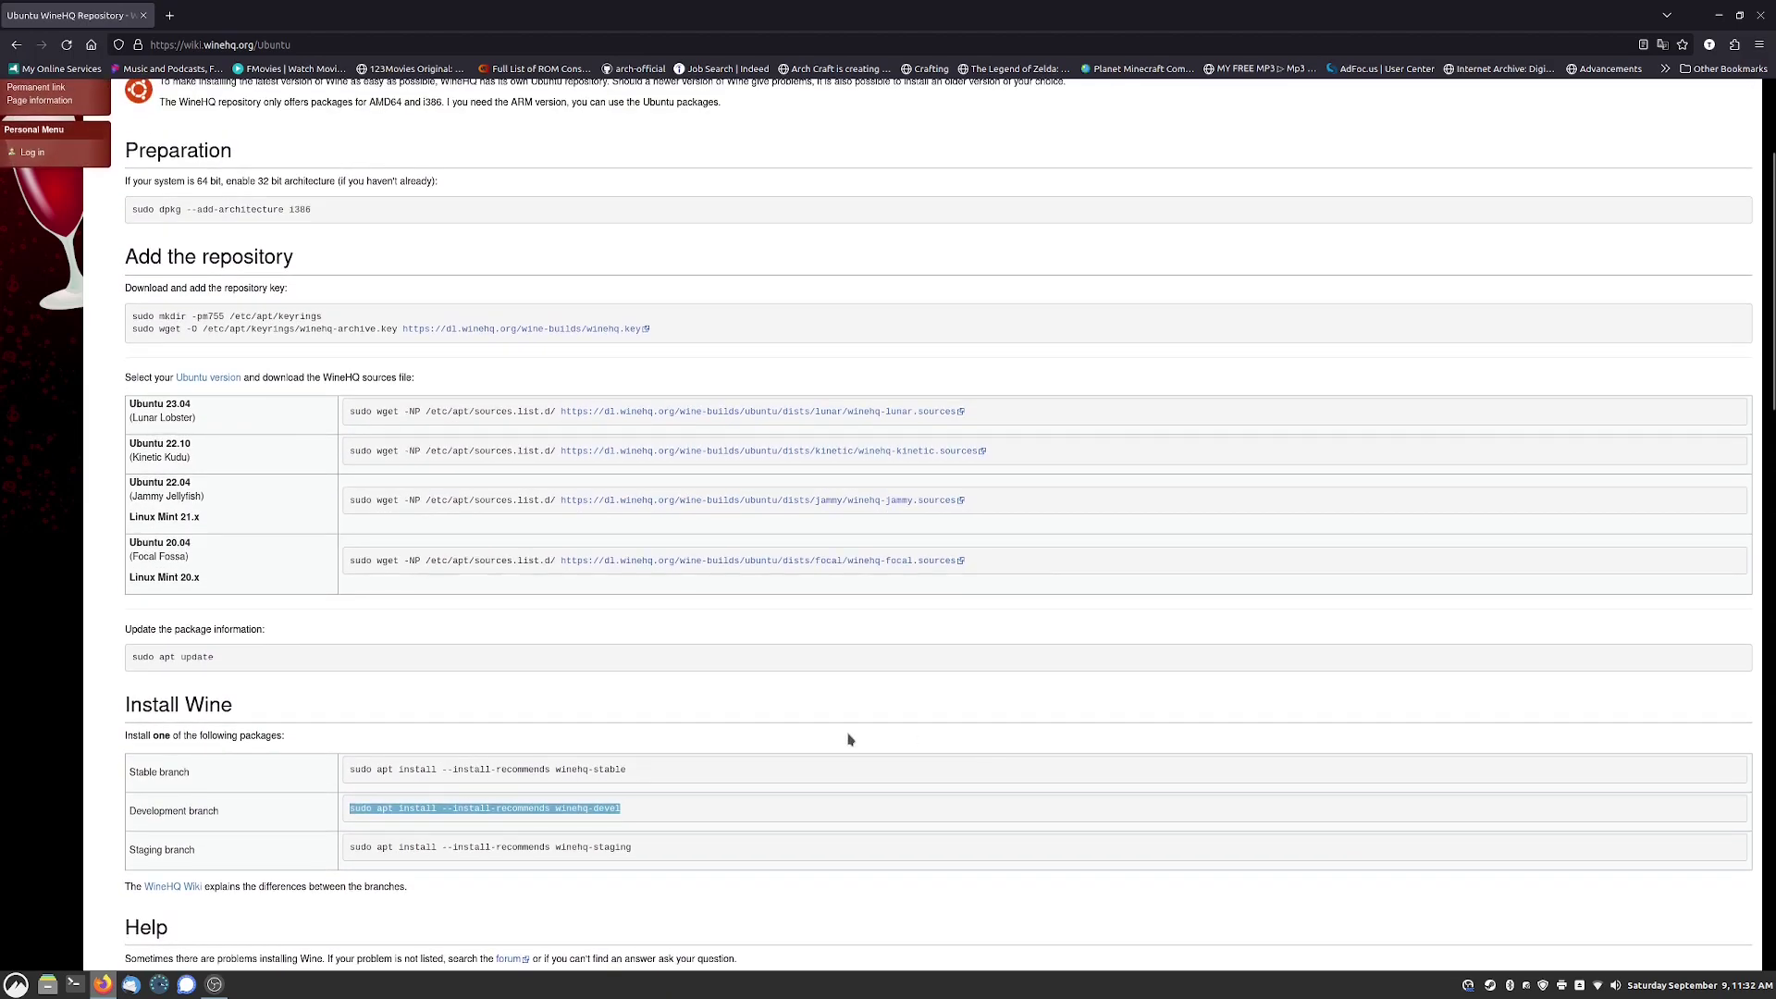
# Start a fresh browser window, search the web for "steam", and open the Steam store site.
pyautogui.press('super+d')
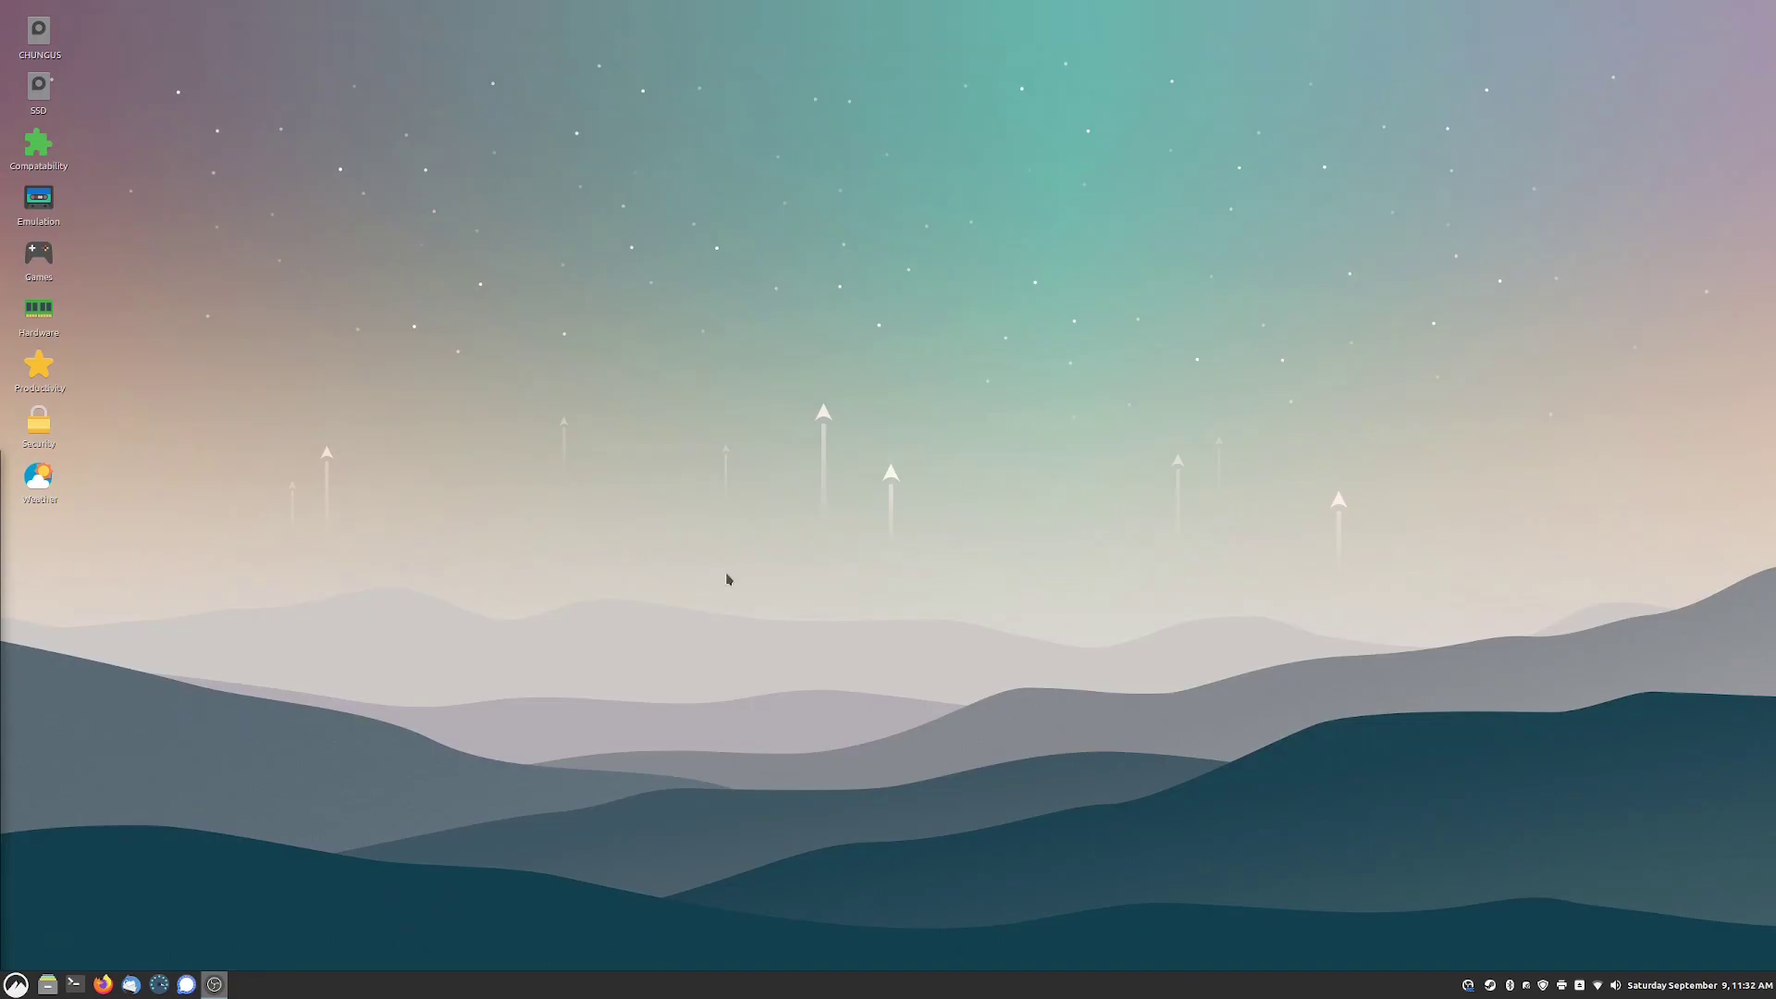
pyautogui.click(103, 983)
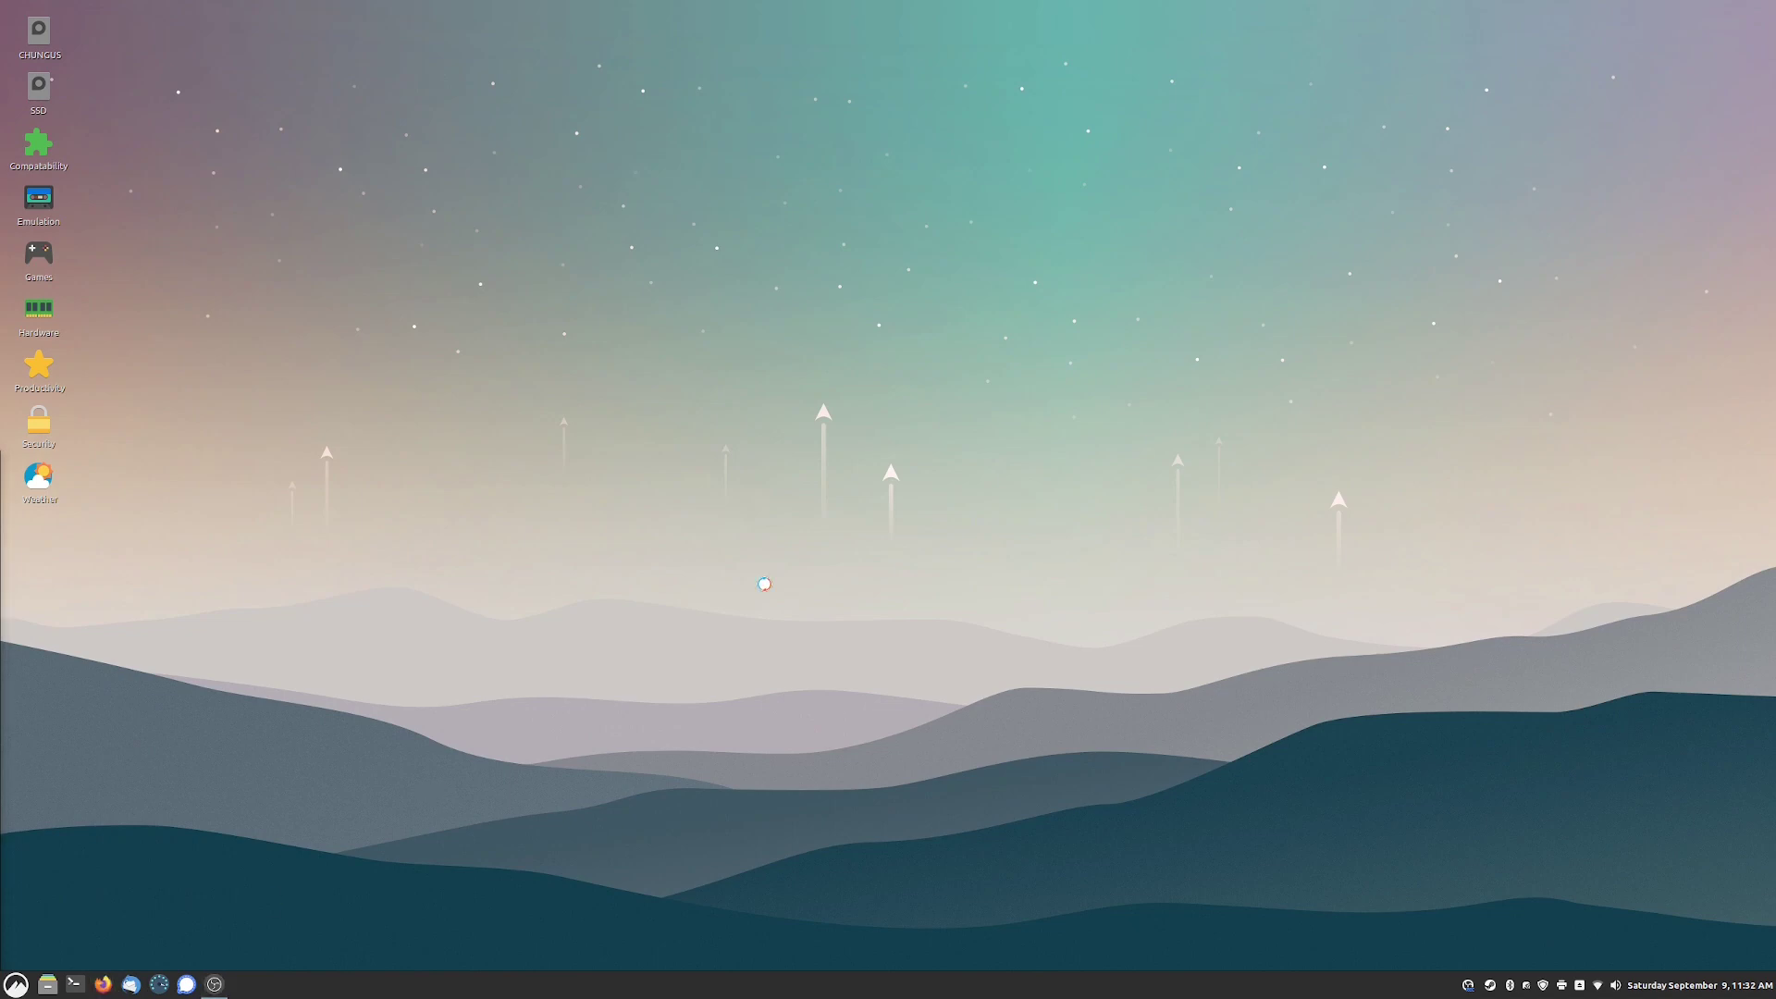
pyautogui.write('steam')
pyautogui.press('Return')
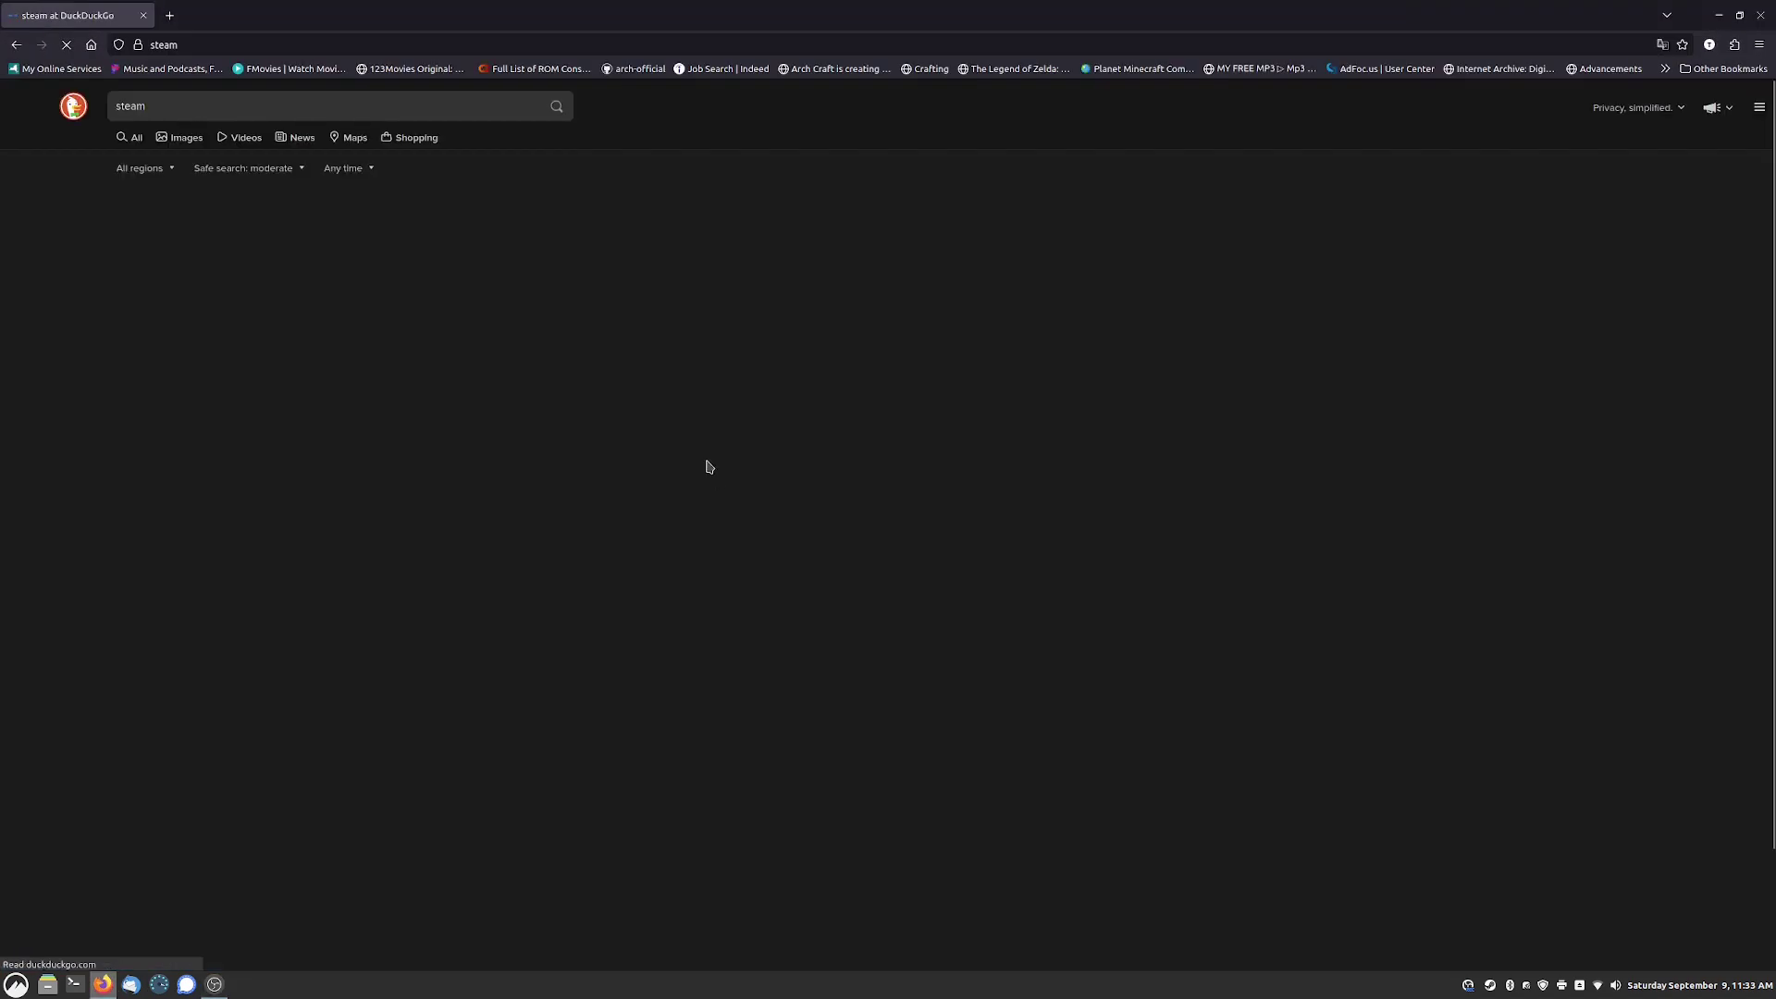
pyautogui.click(160, 222)
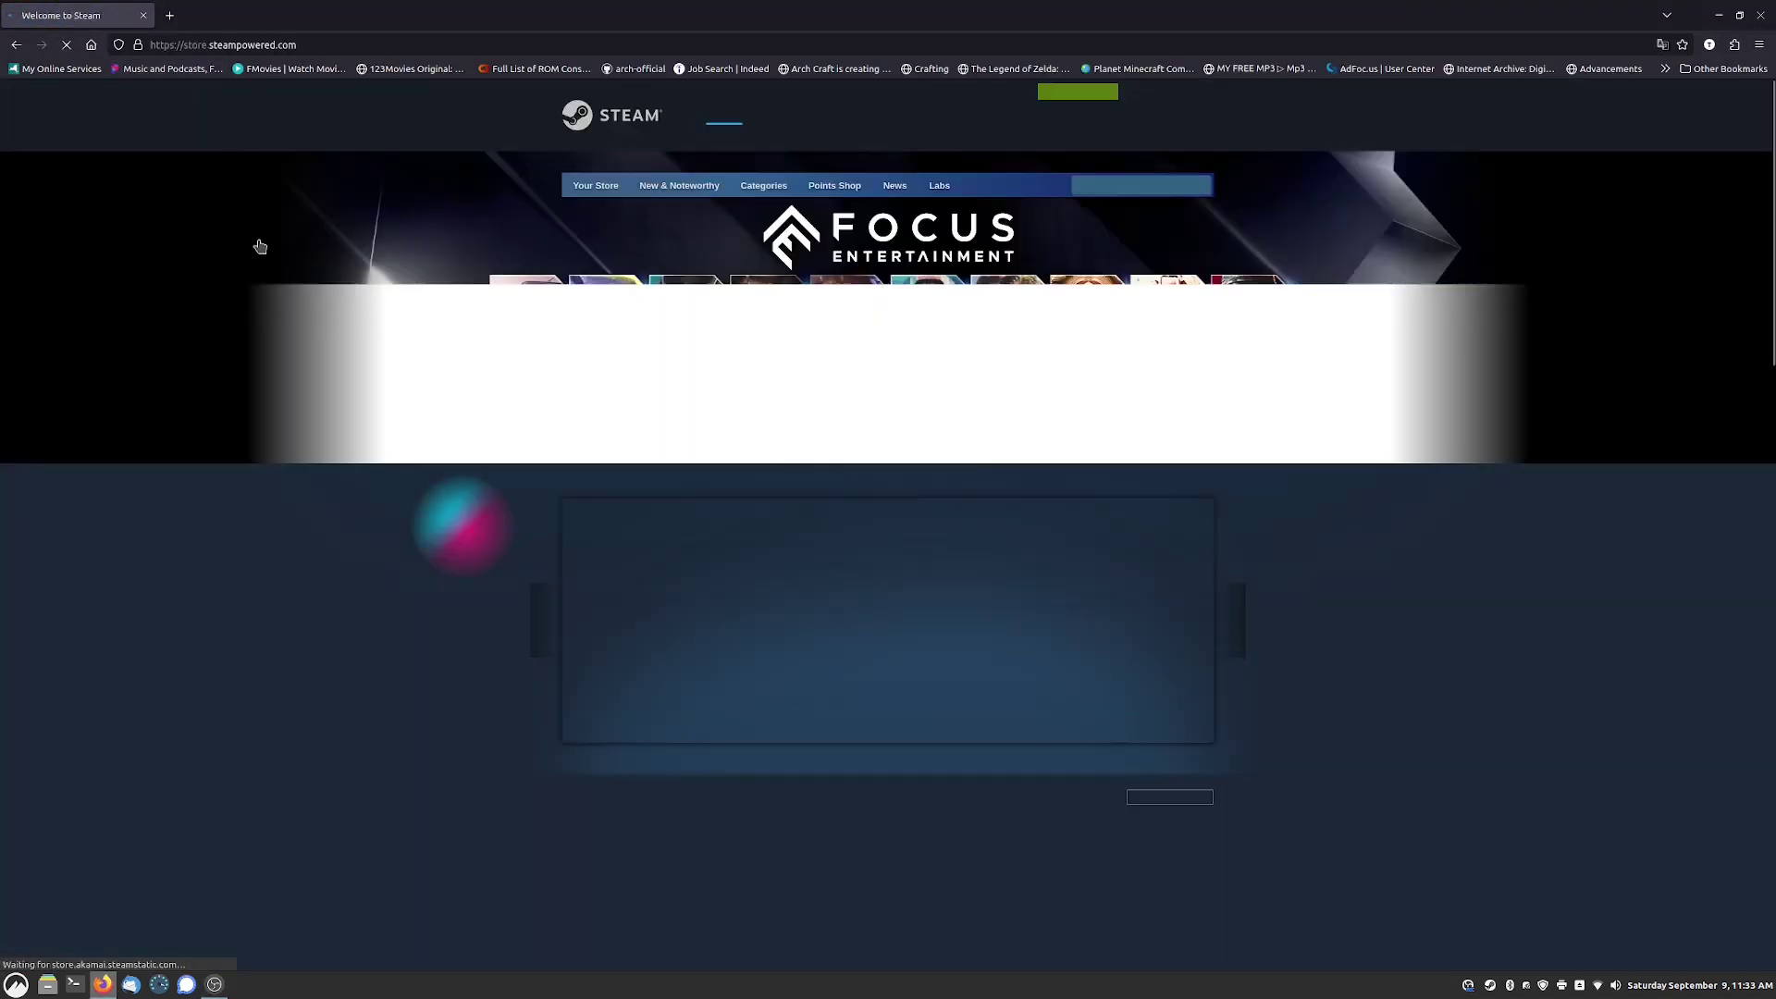
# Download the Steam installer steam_latest.deb from Steam's install page and open it in the package installer.
pyautogui.click(1100, 91)
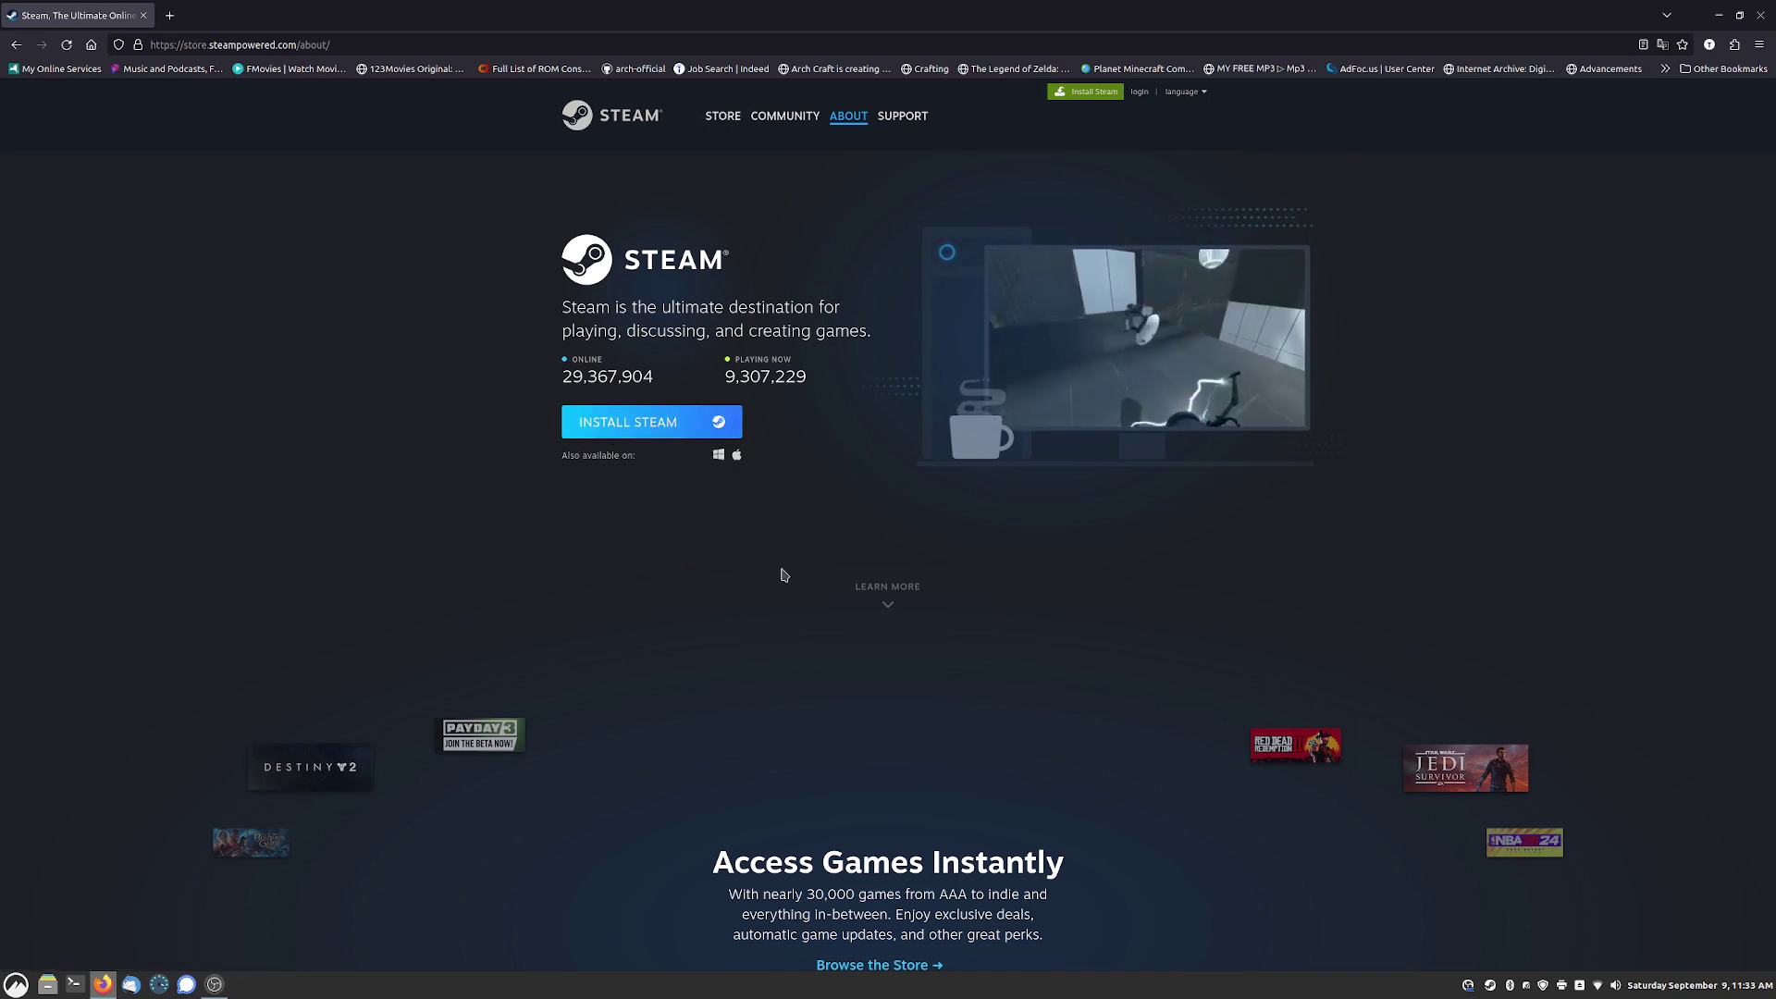
pyautogui.click(628, 435)
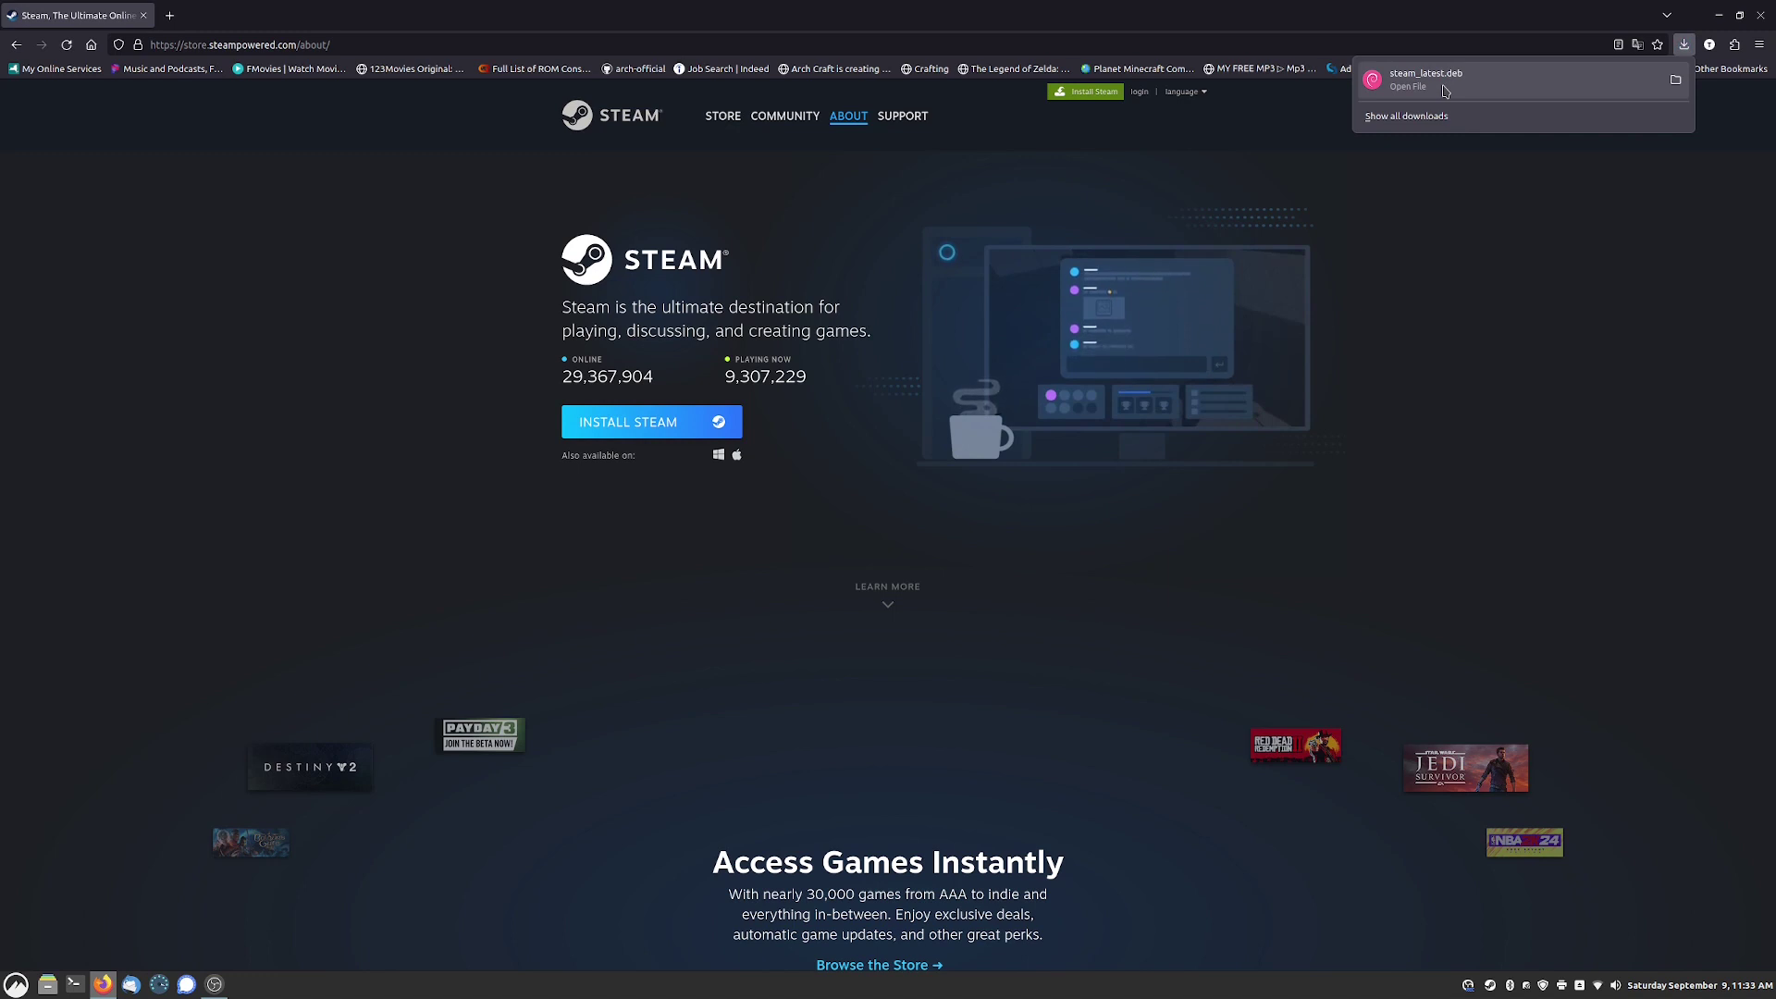
pyautogui.click(1450, 89)
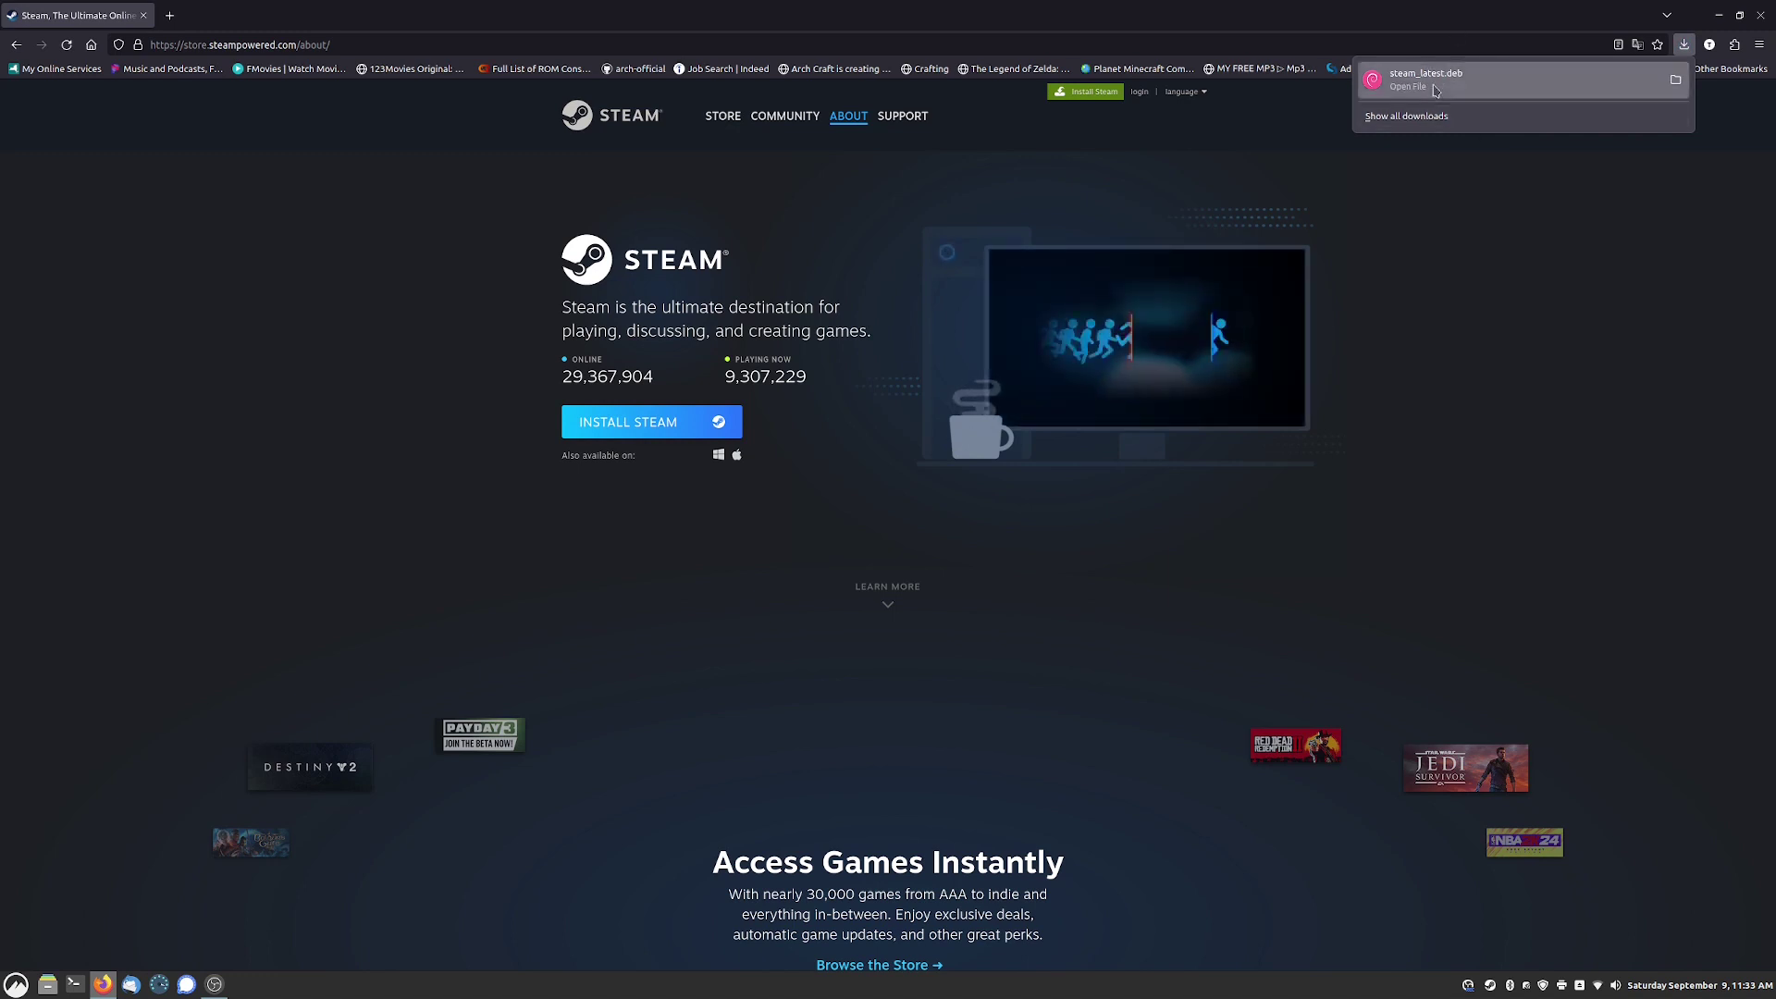
pyautogui.click(1508, 87)
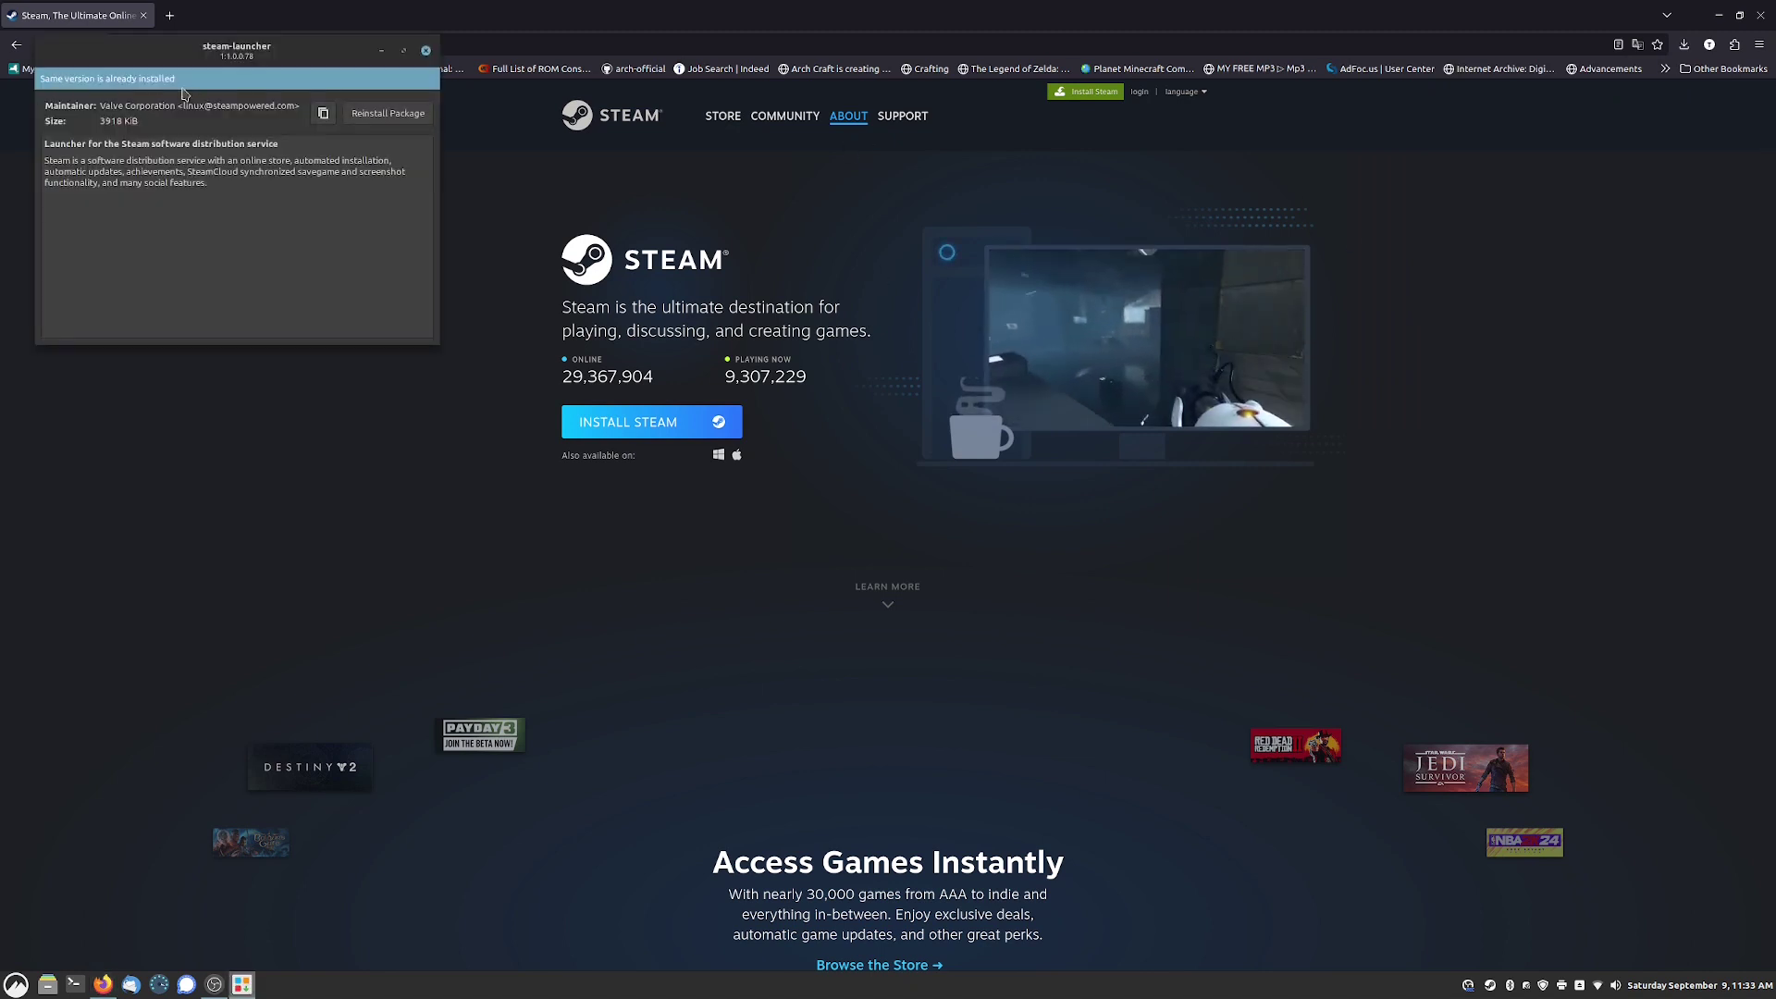
# Close the steam-launcher package installer and the browser window showing the Steam site.
pyautogui.moveTo(221, 123); pyautogui.dragTo(331, 219)
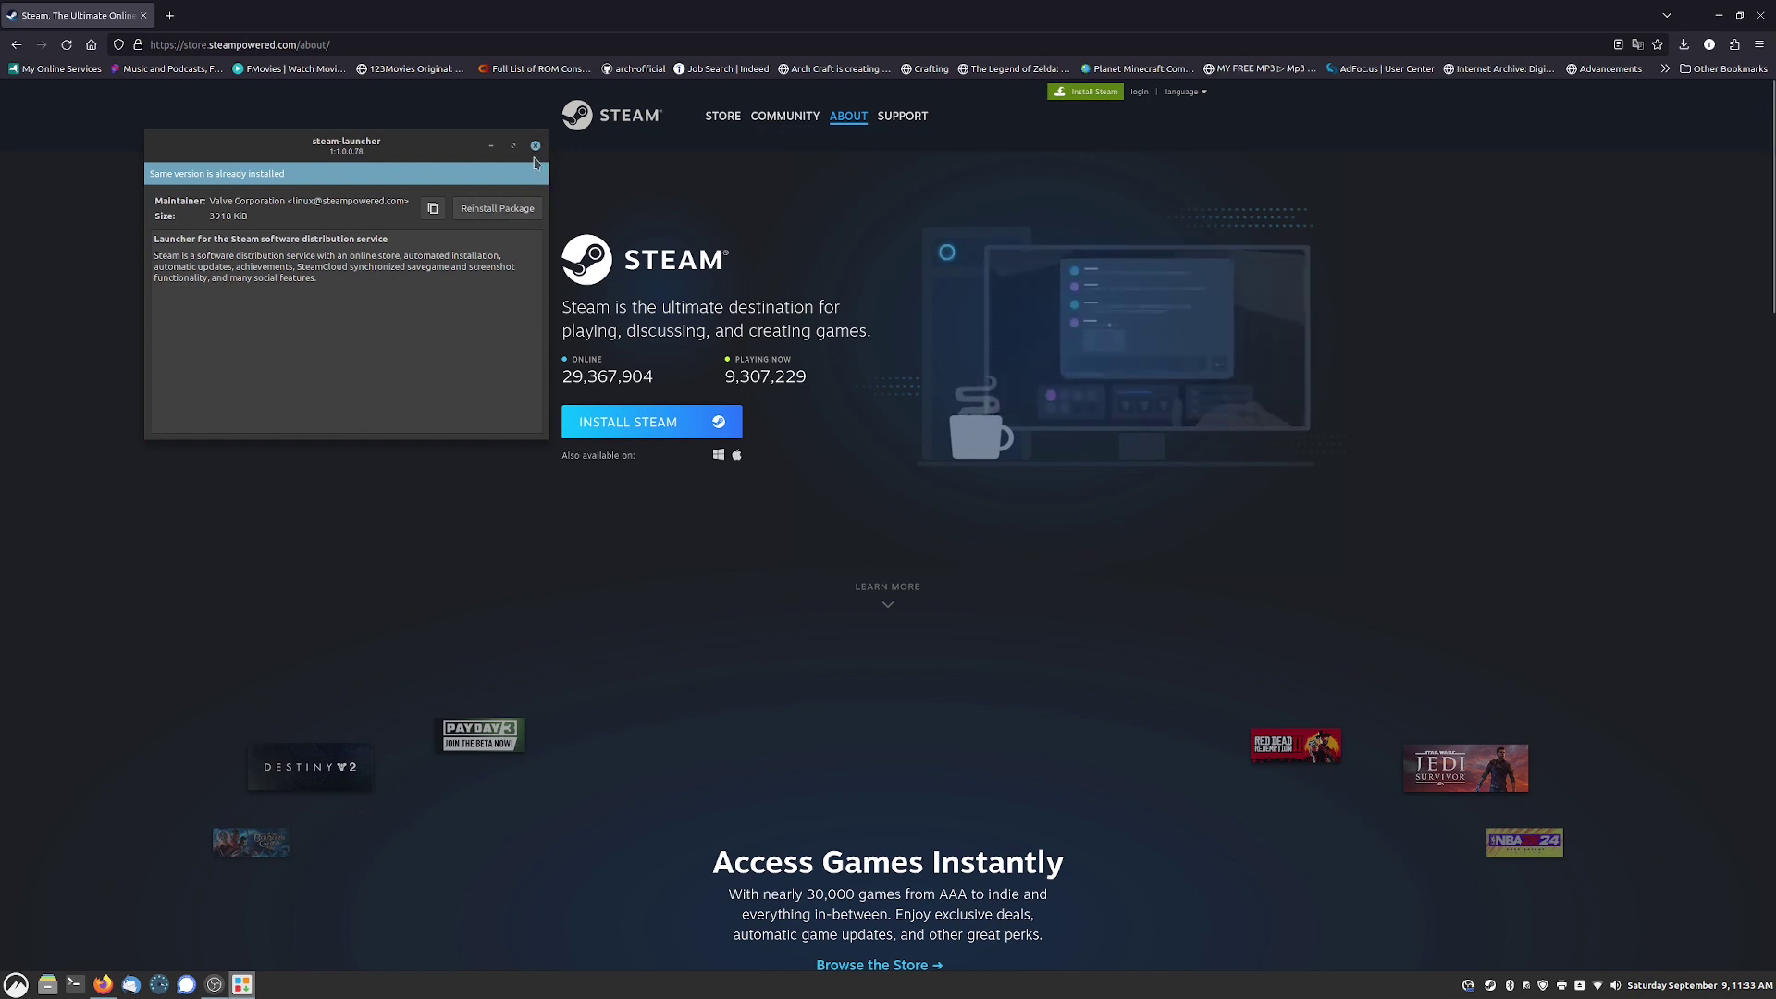
pyautogui.hotkey('alt', 'F4')
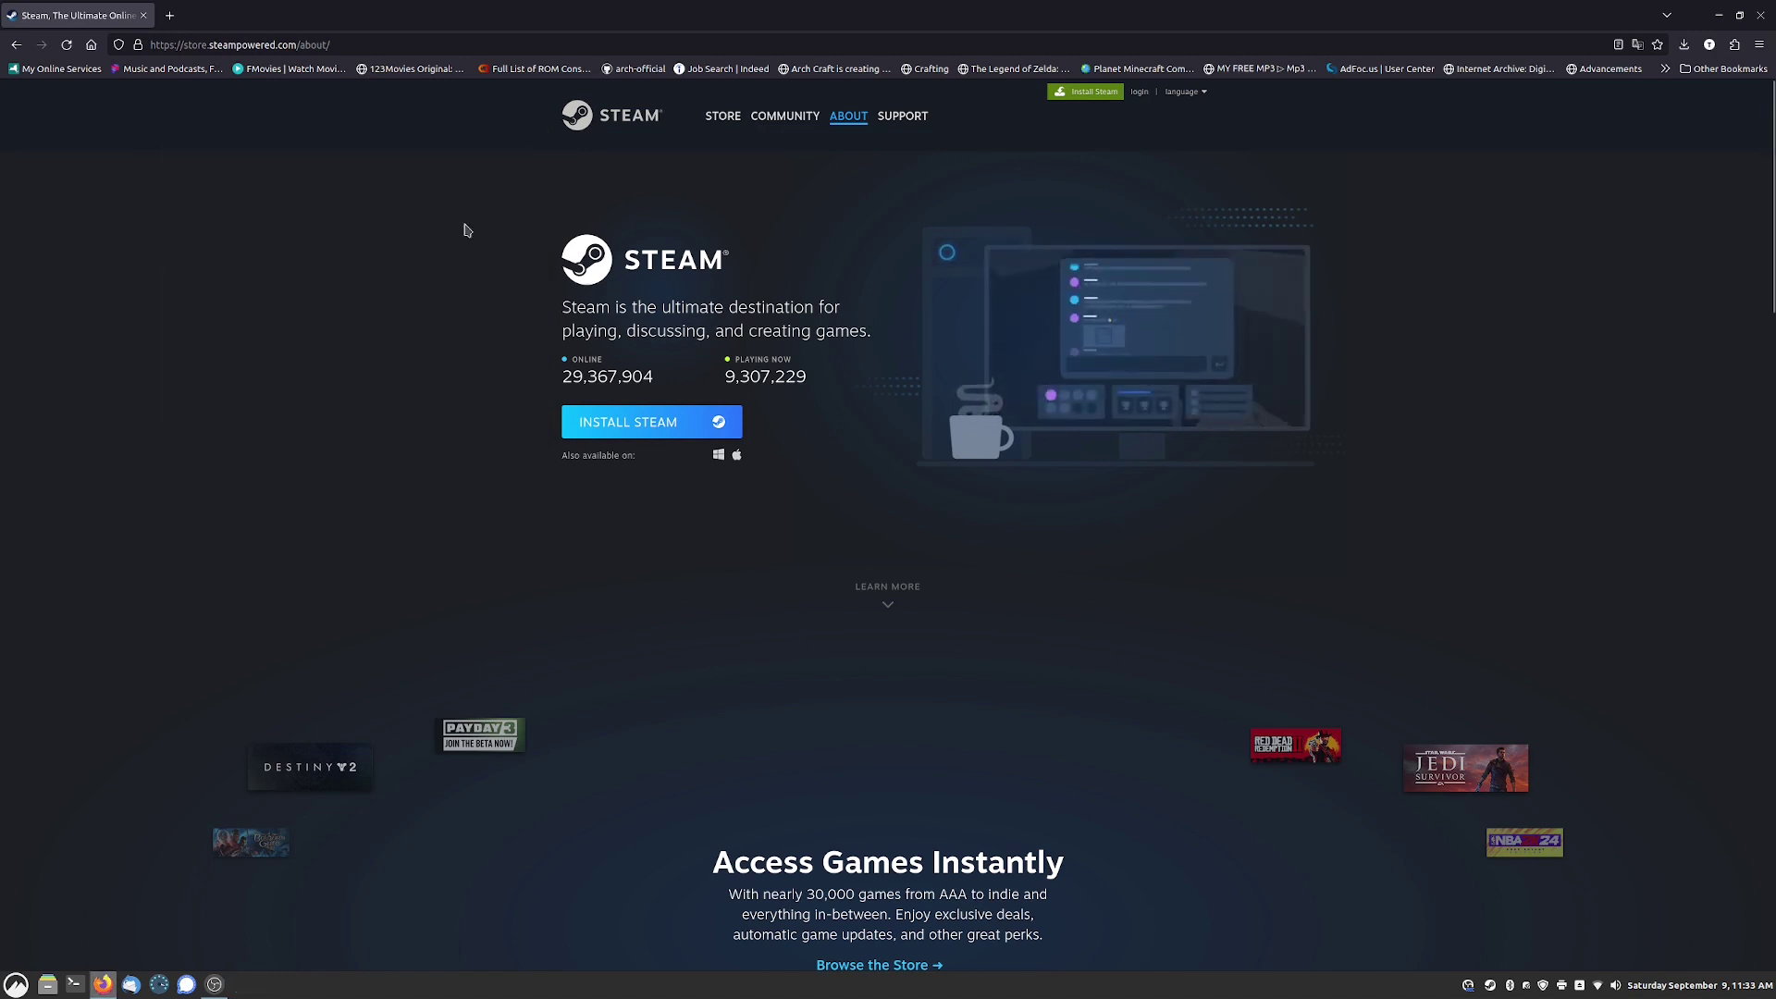
pyautogui.click(145, 17)
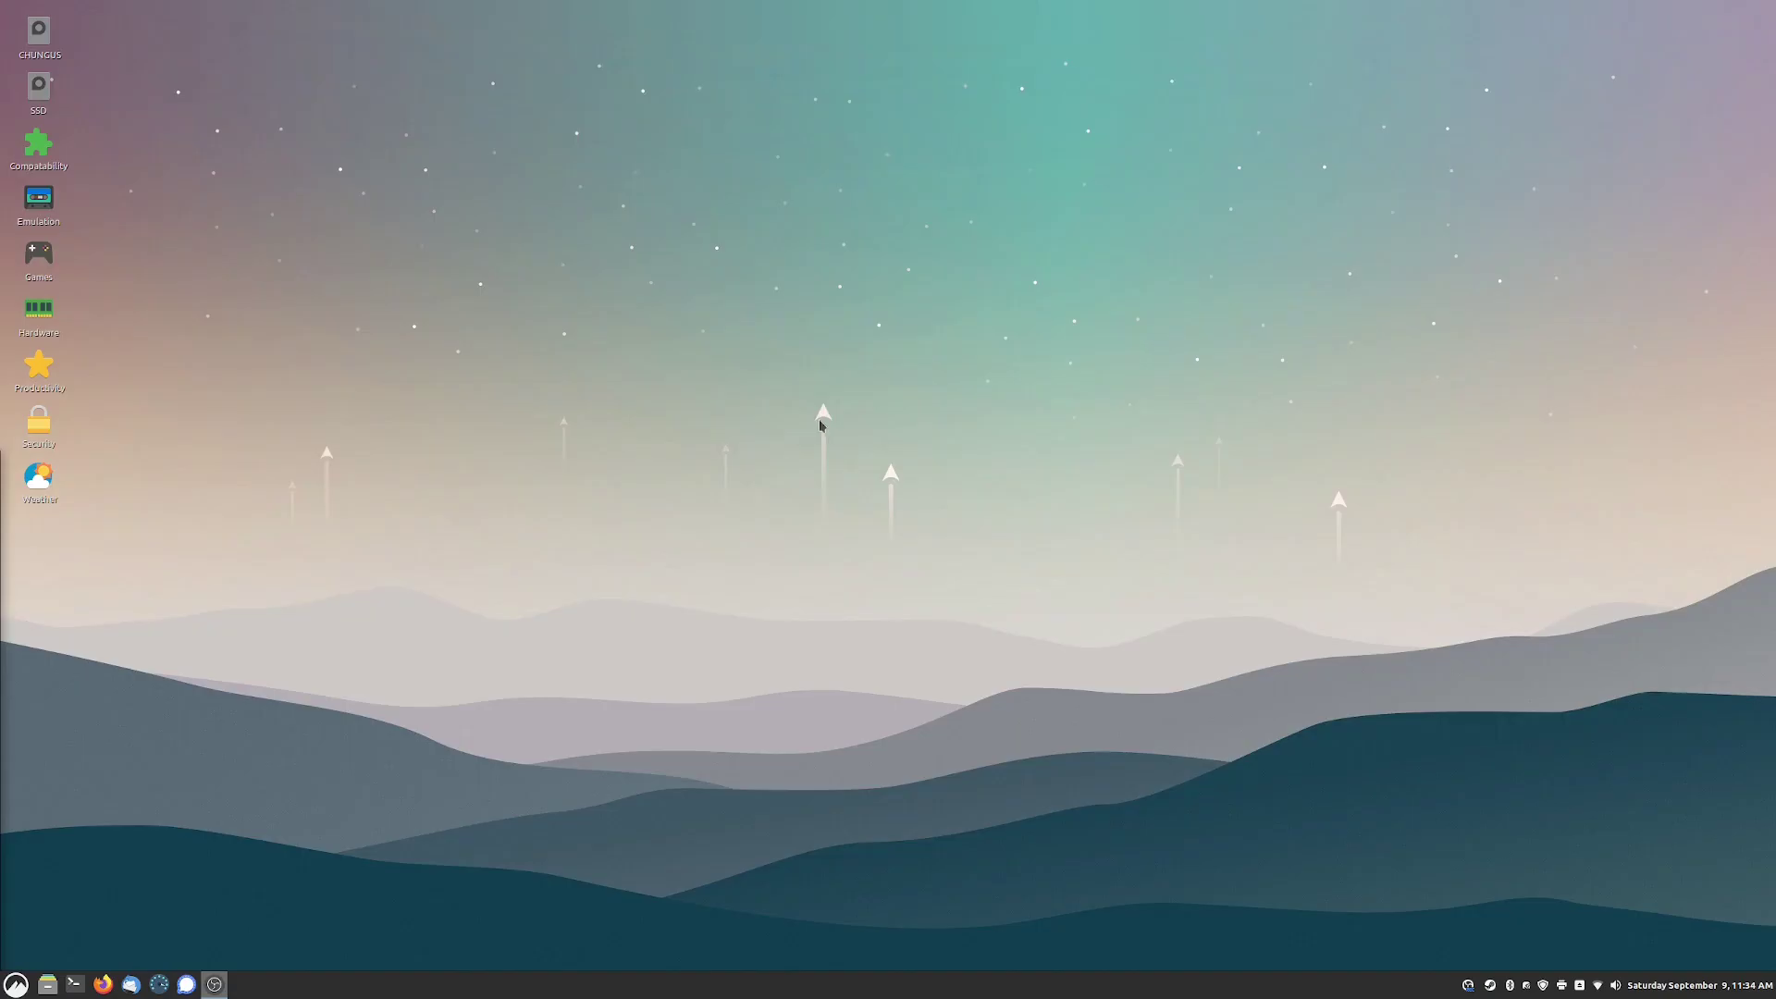
# Open the Games folder on the desktop and launch Steam from it.
pyautogui.doubleClick(38, 257)
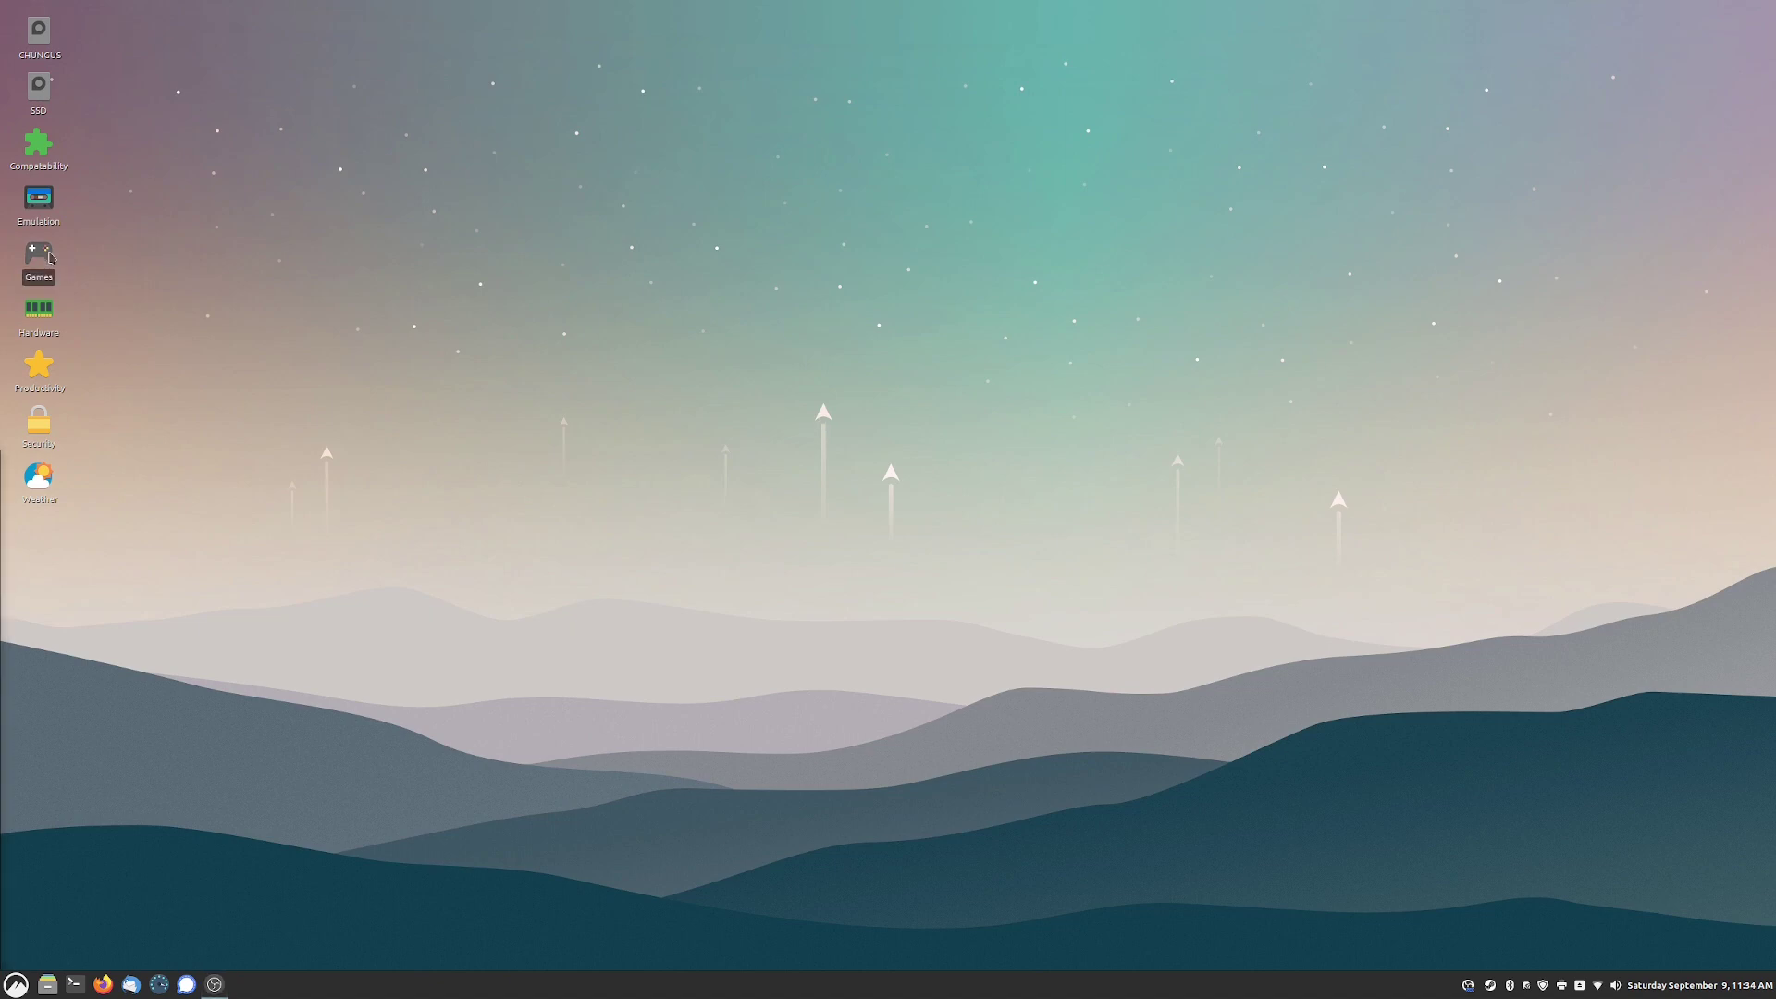
pyautogui.scroll(-3, 361, 291)
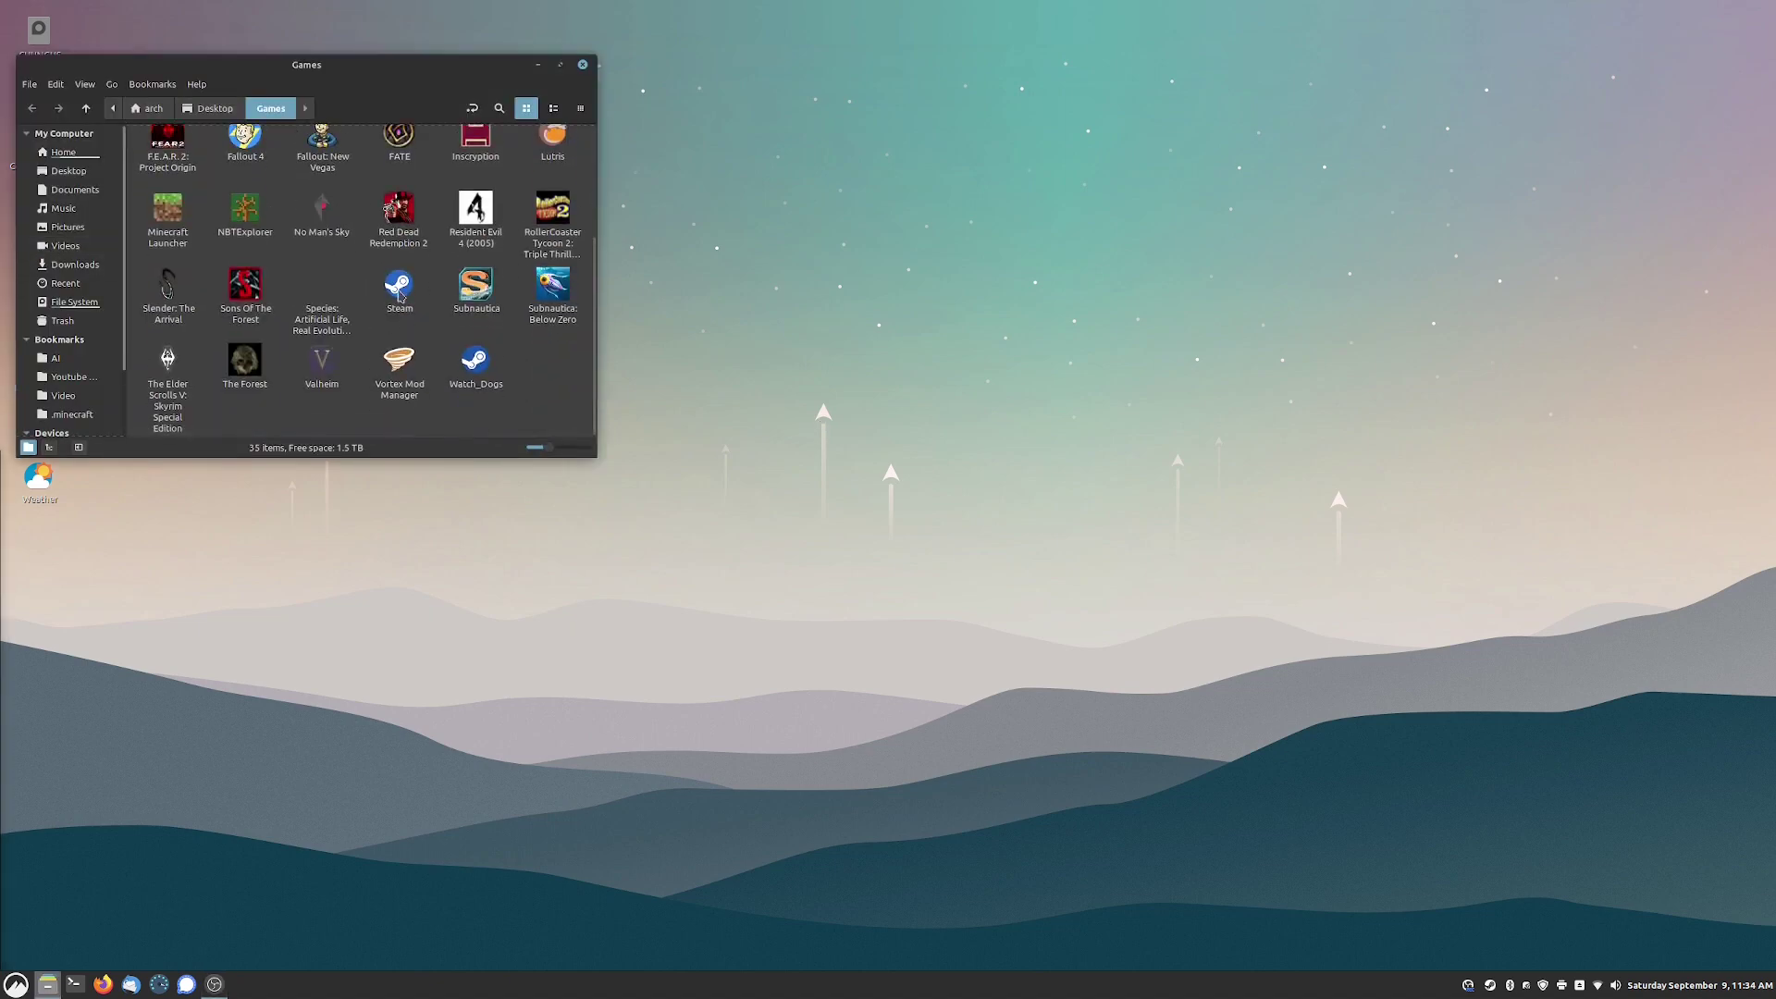
pyautogui.doubleClick(374, 282)
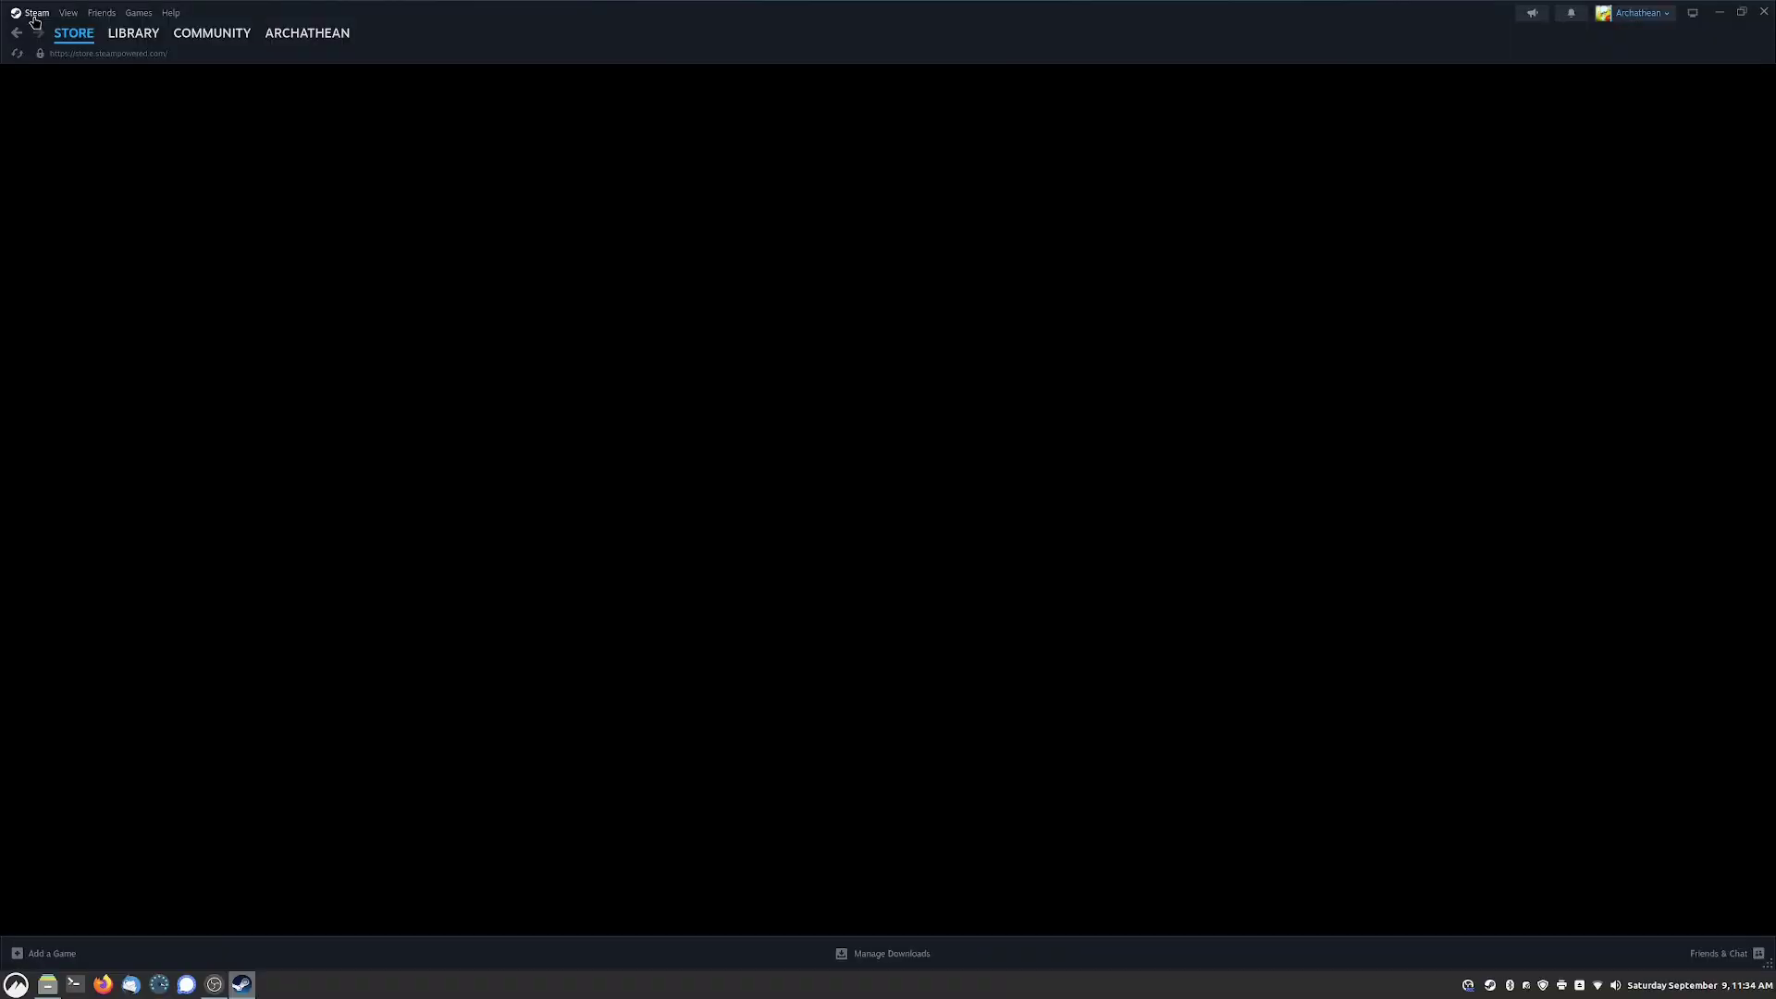
# Open the Compatibility page of Steam's settings and review the Proton versions offered for running other titles.
pyautogui.click(34, 15)
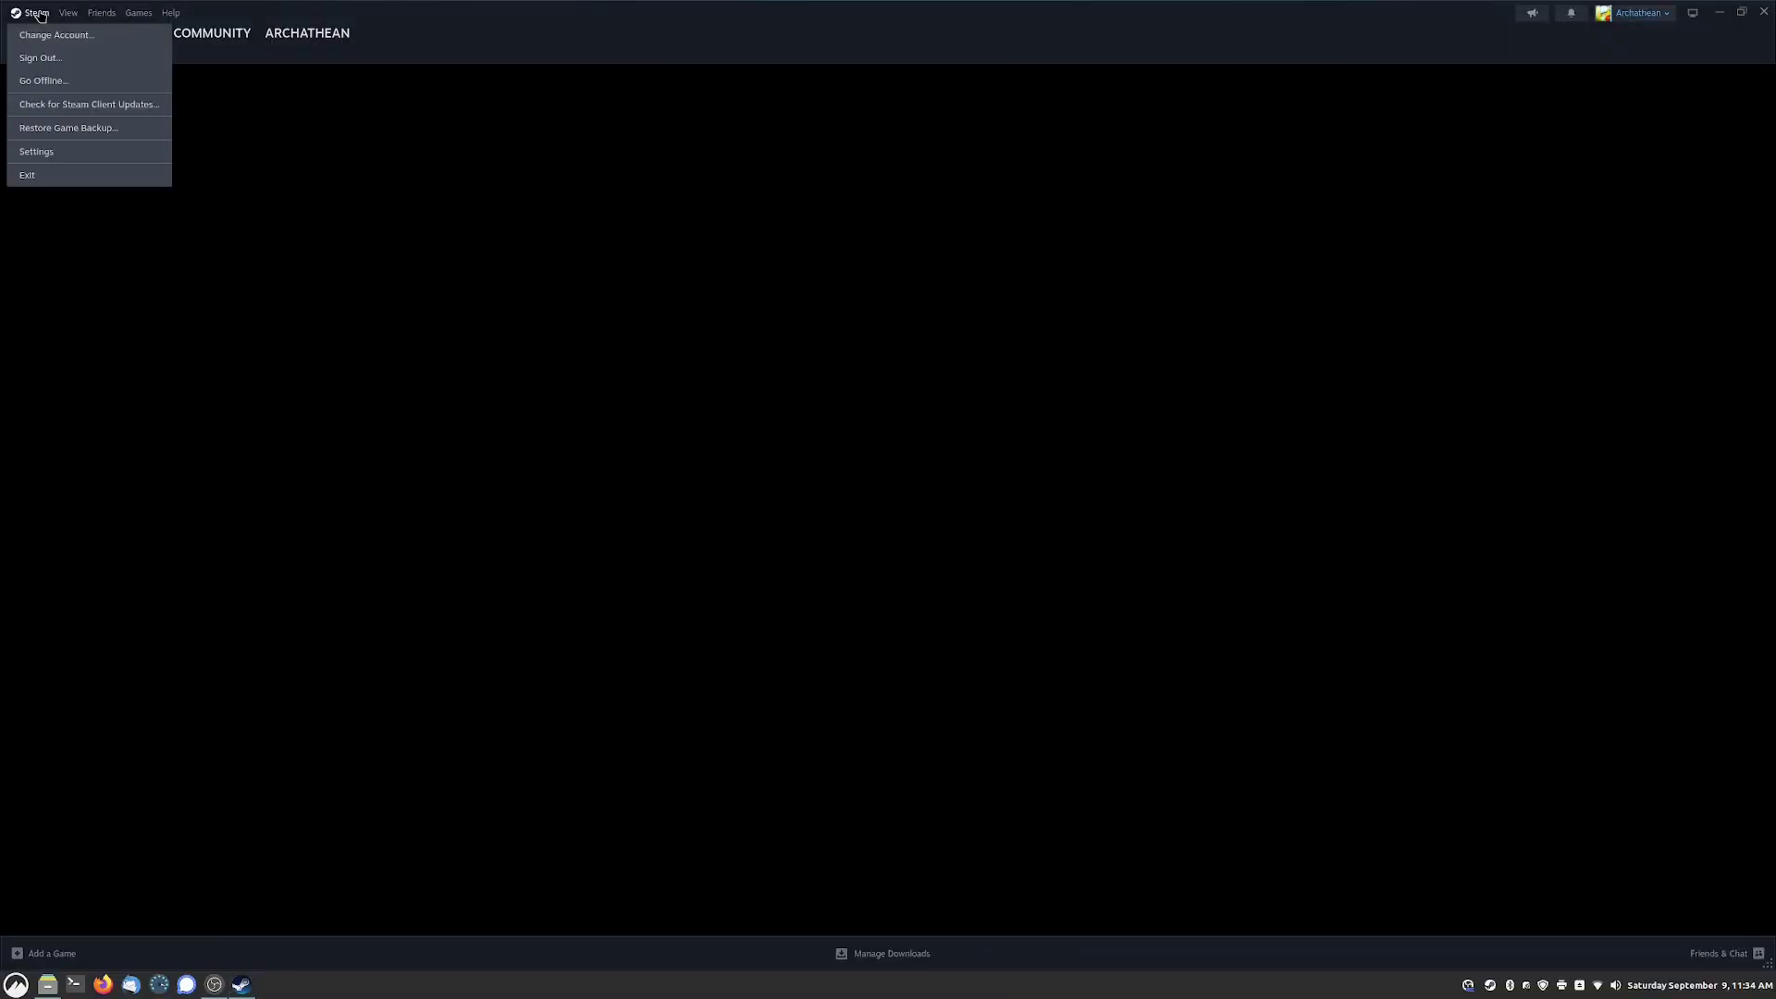
pyautogui.click(49, 153)
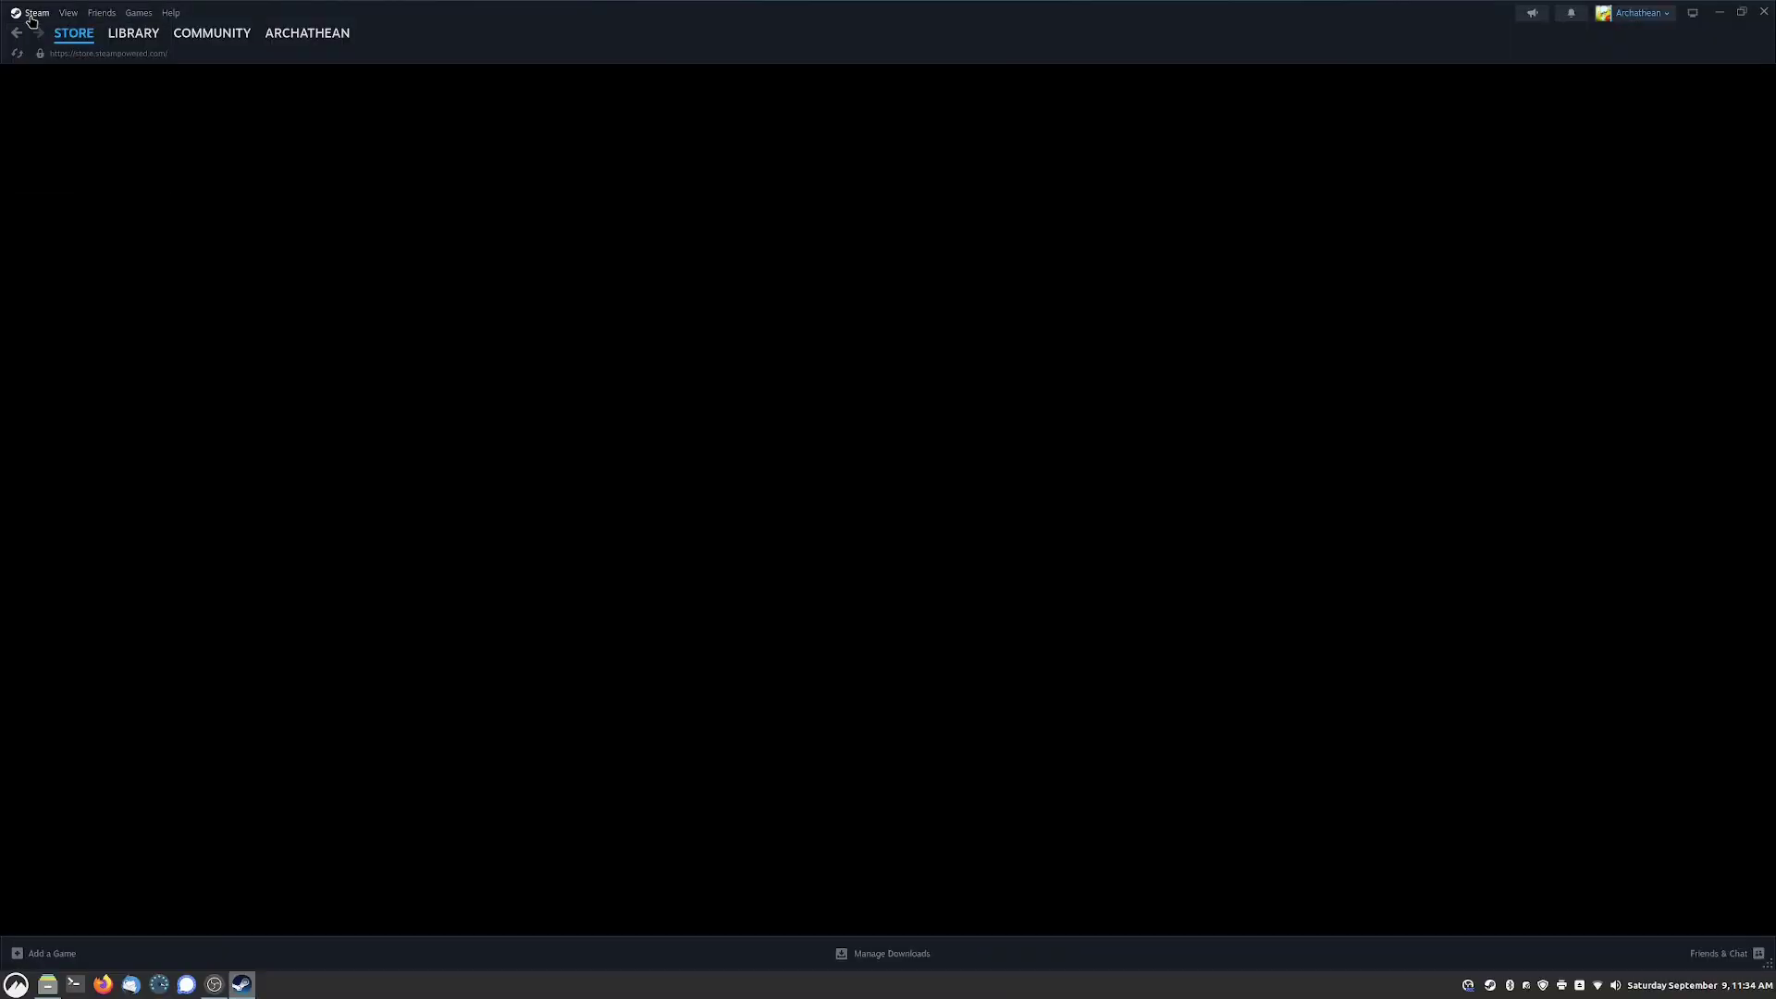
pyautogui.click(659, 601)
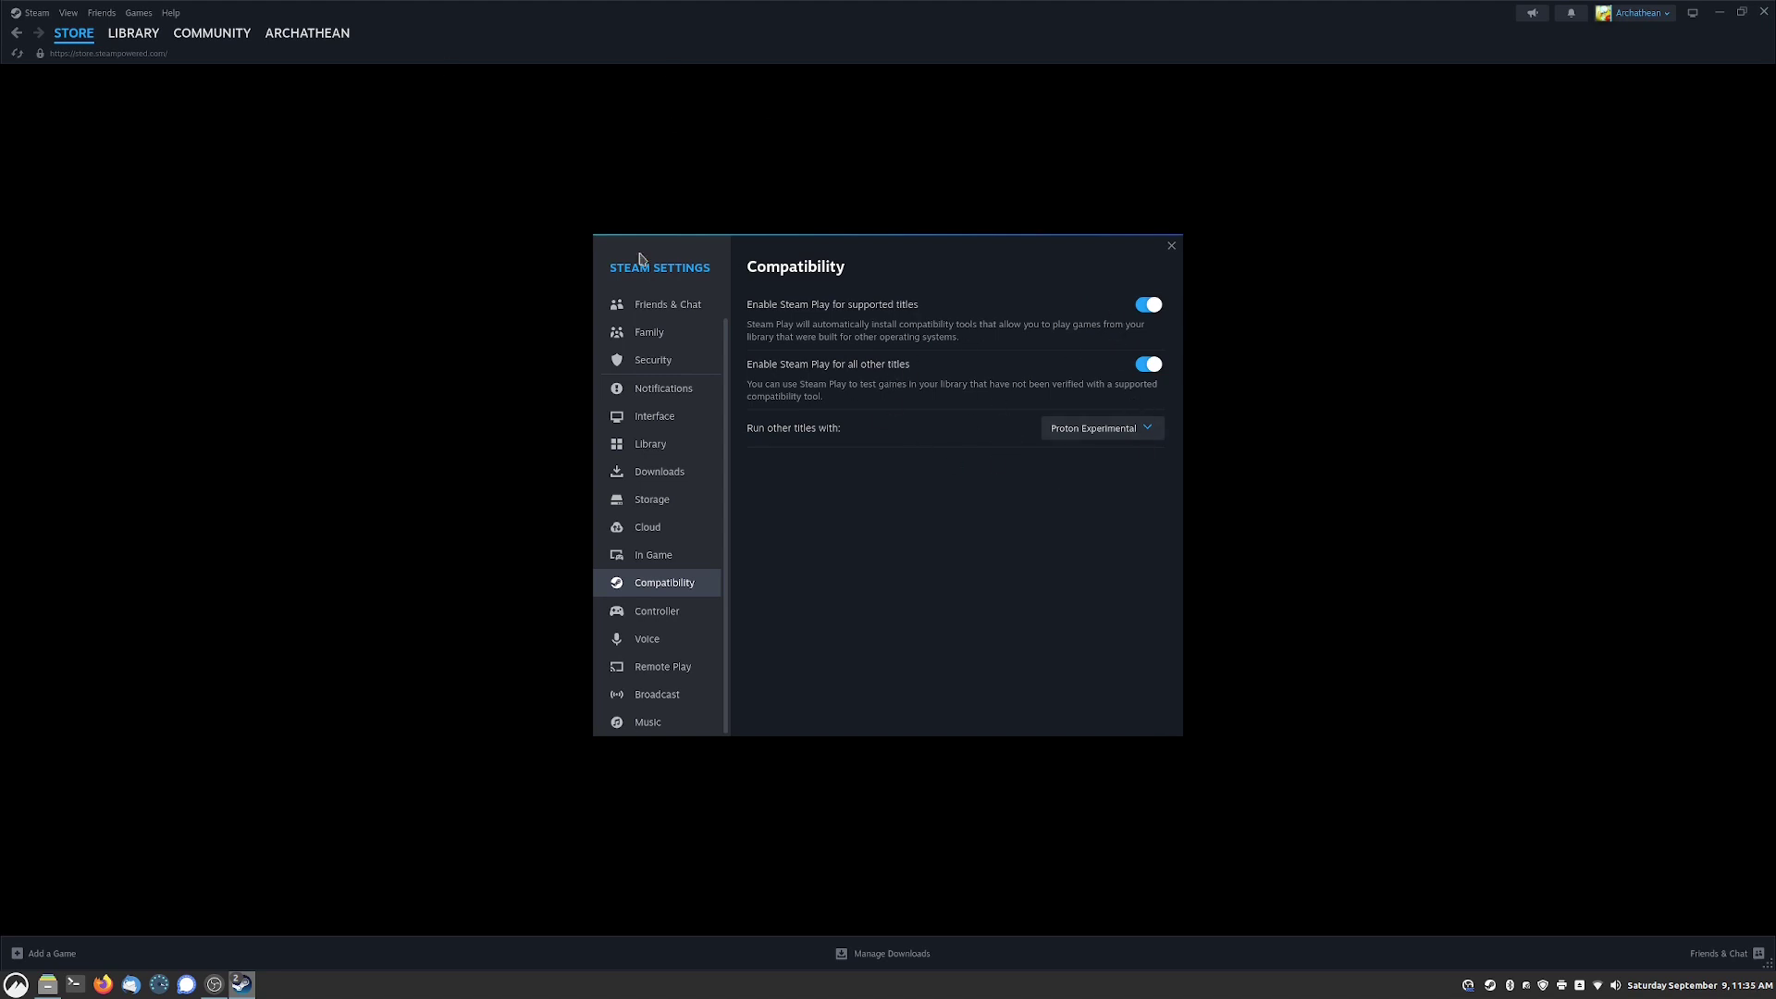
pyautogui.click(1120, 433)
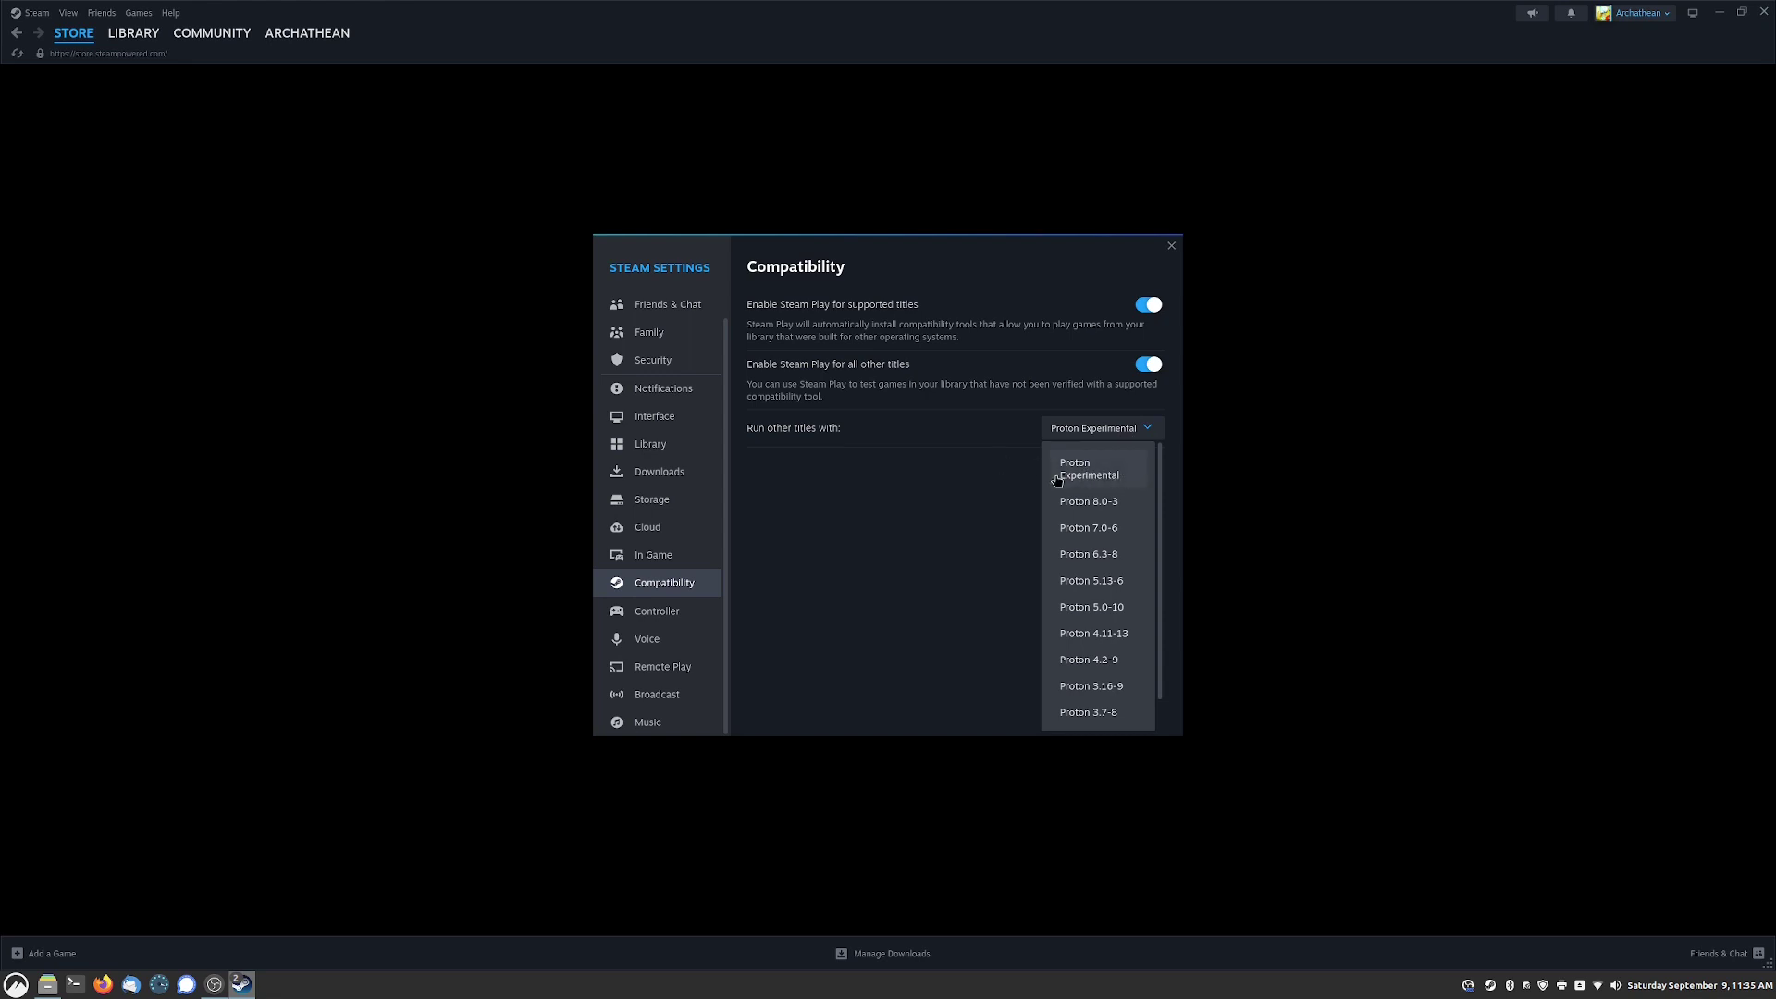
pyautogui.click(921, 467)
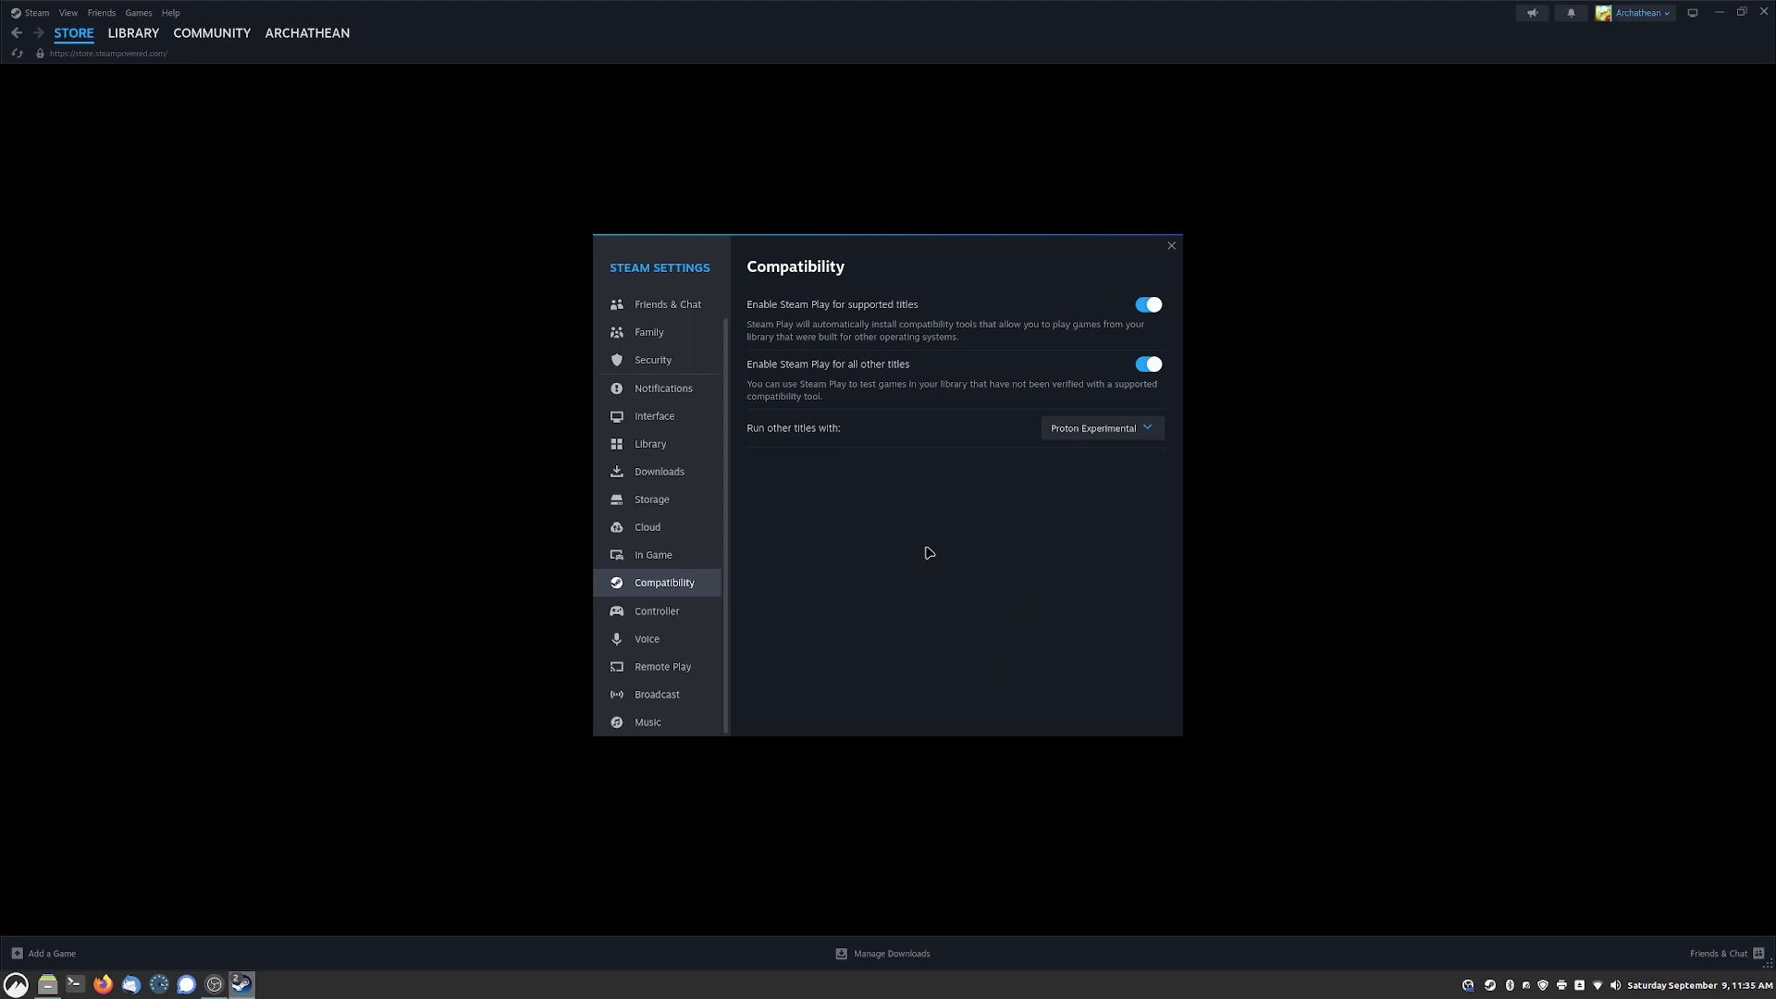
# Review the Downloads settings and the games stored on the 3.4 TB drive in the Storage settings.
pyautogui.click(662, 474)
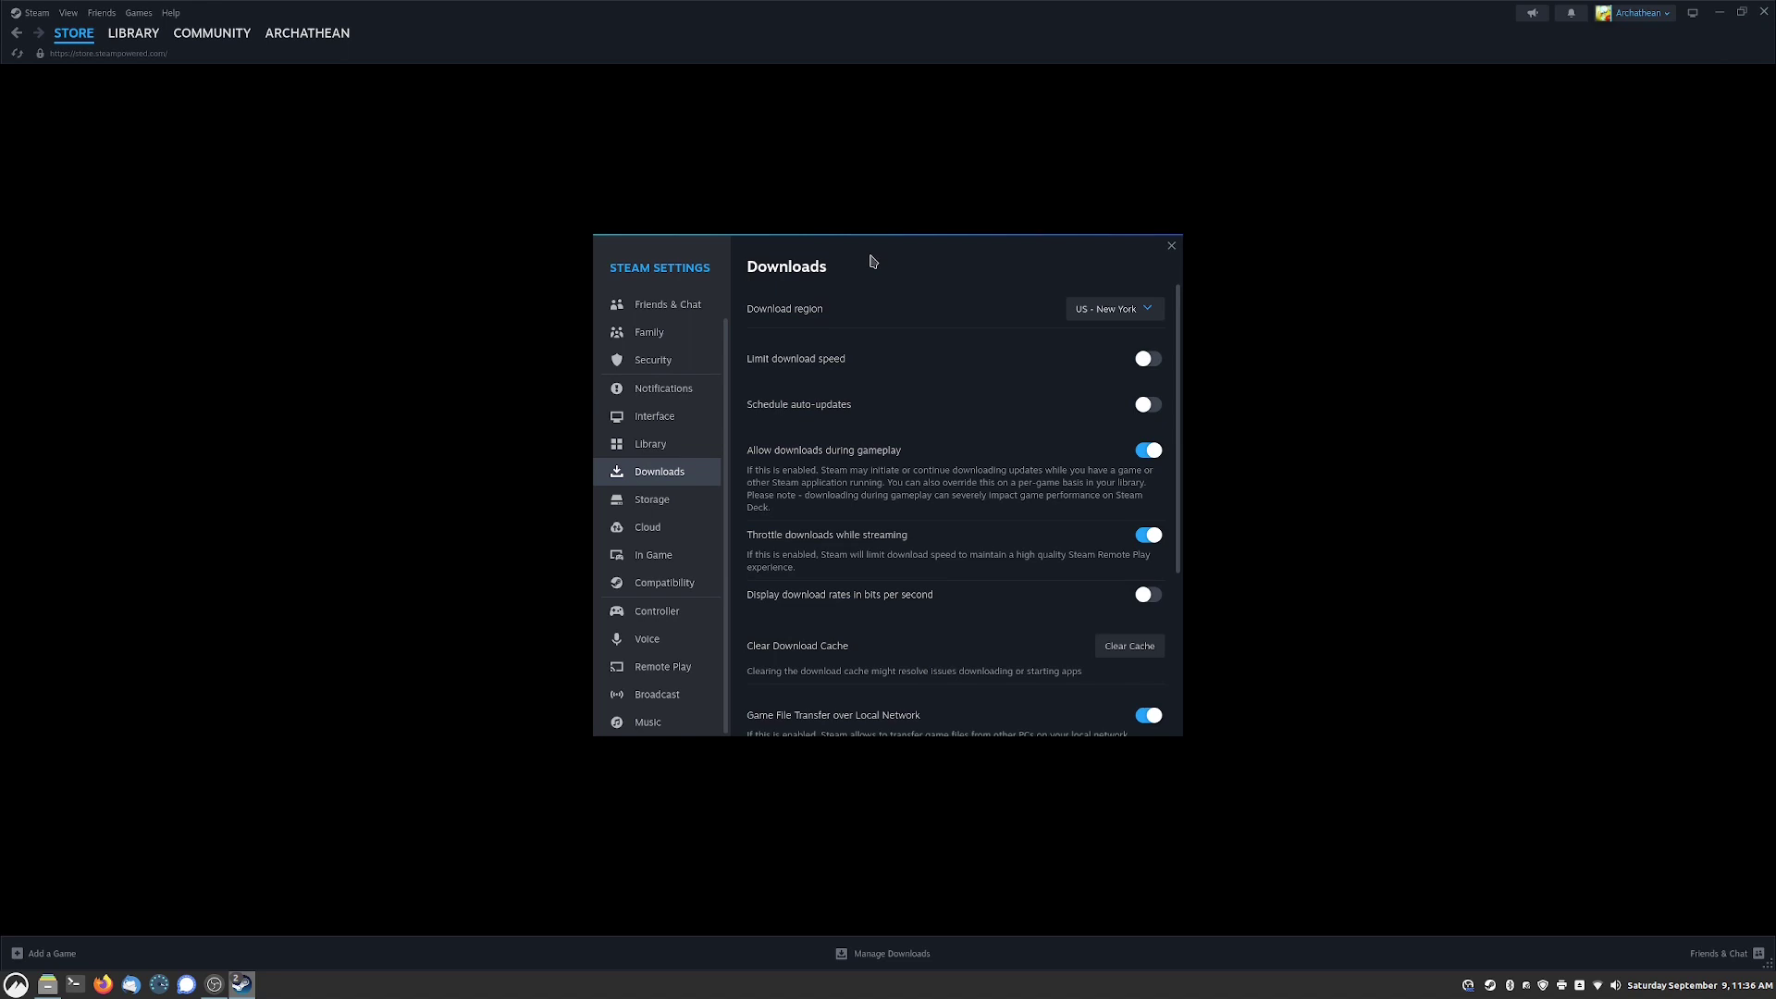
pyautogui.click(652, 500)
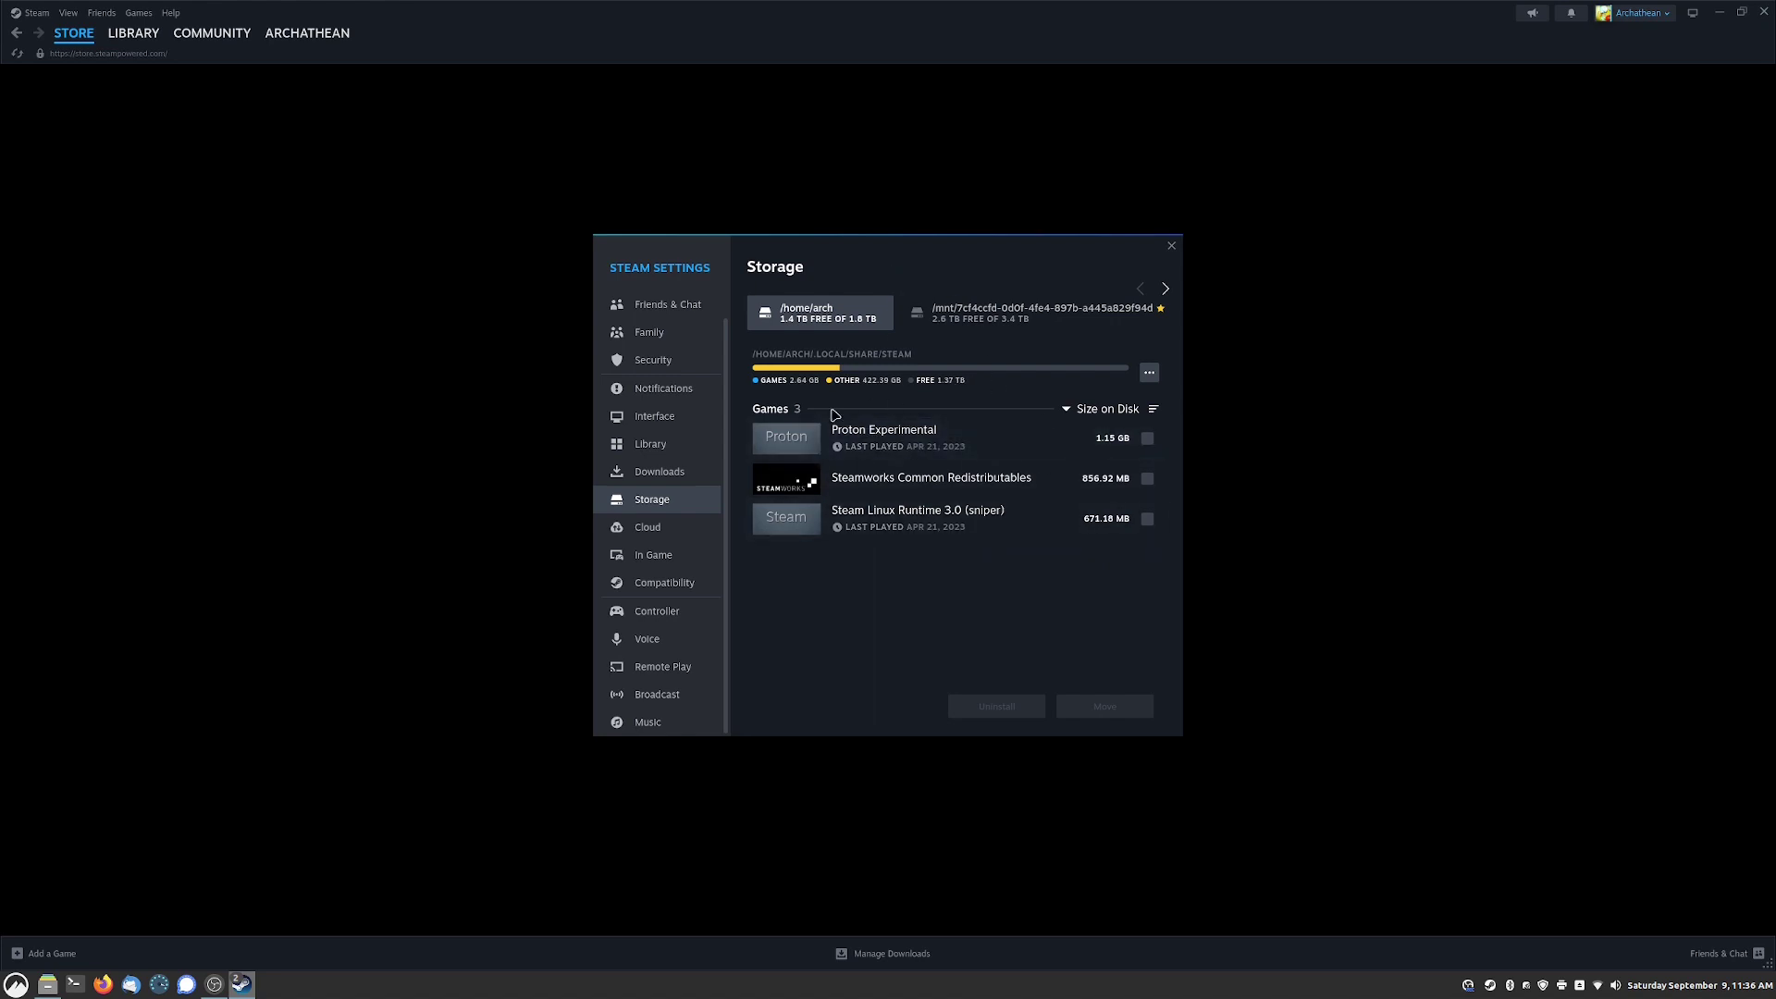
pyautogui.click(925, 313)
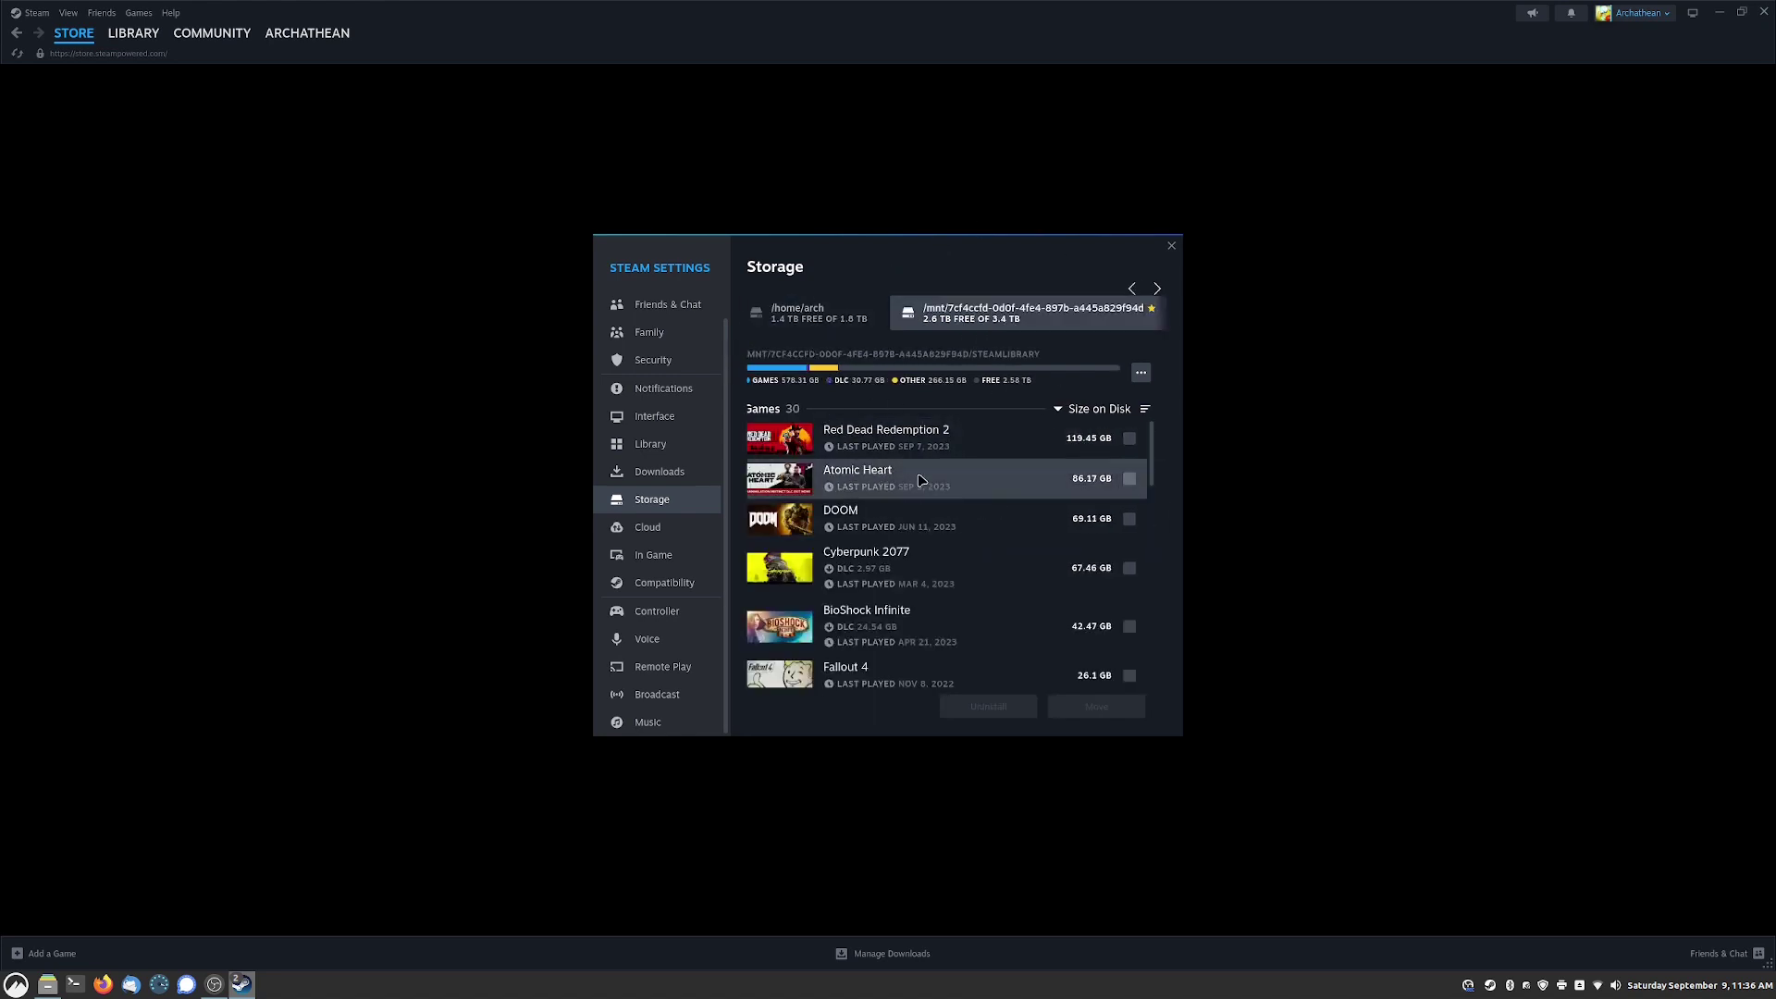
pyautogui.scroll(-10, 920, 479)
pyautogui.scroll(10, 954, 507)
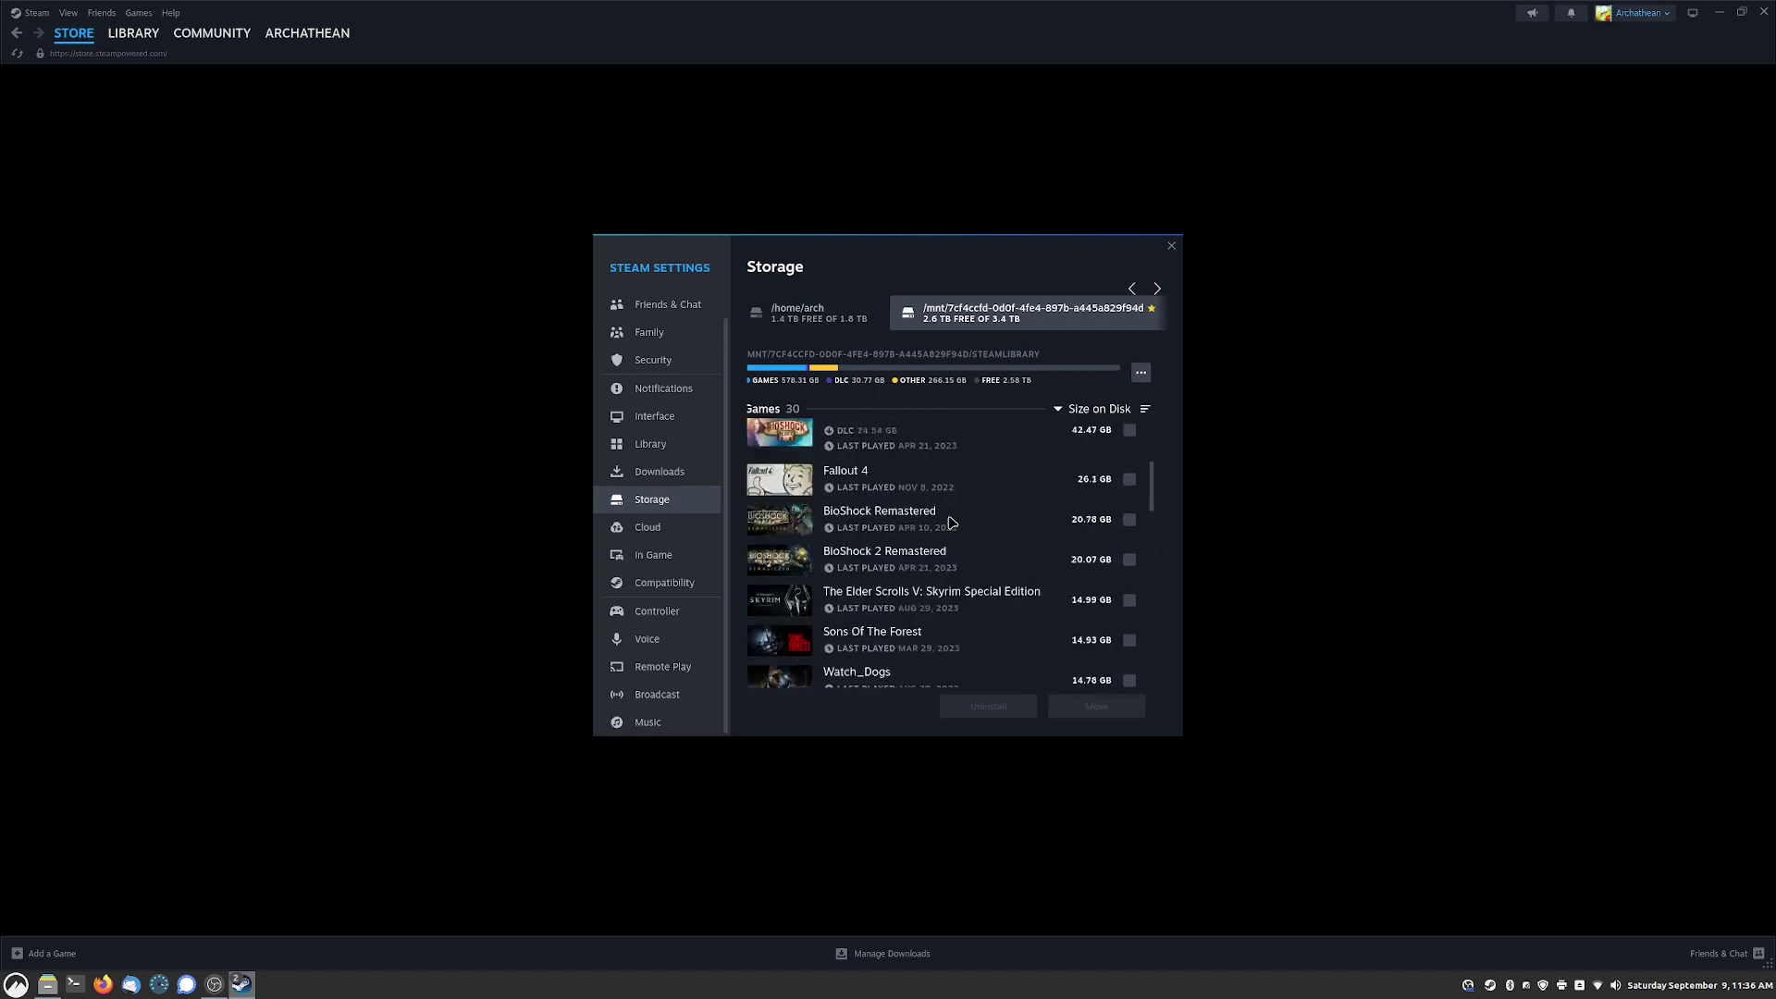
pyautogui.scroll(3, 952, 524)
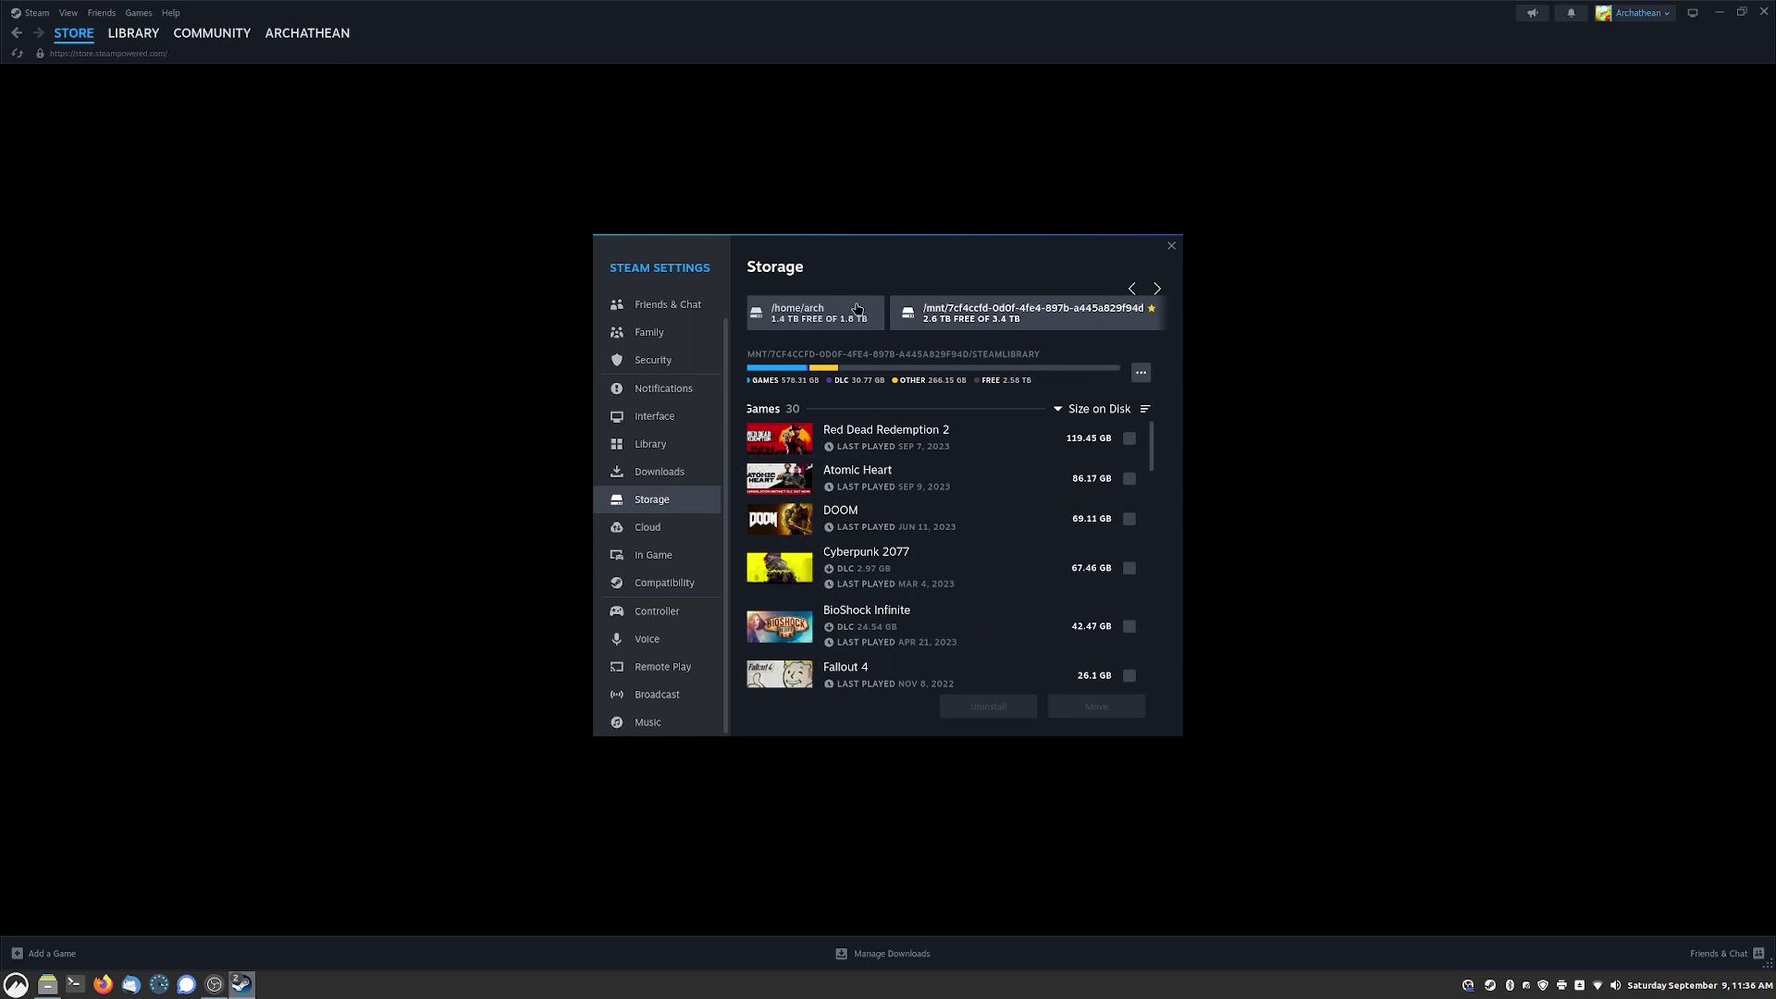
# Add the 14.4 TB drive as a new Steam library folder in the Storage settings.
pyautogui.click(1157, 289)
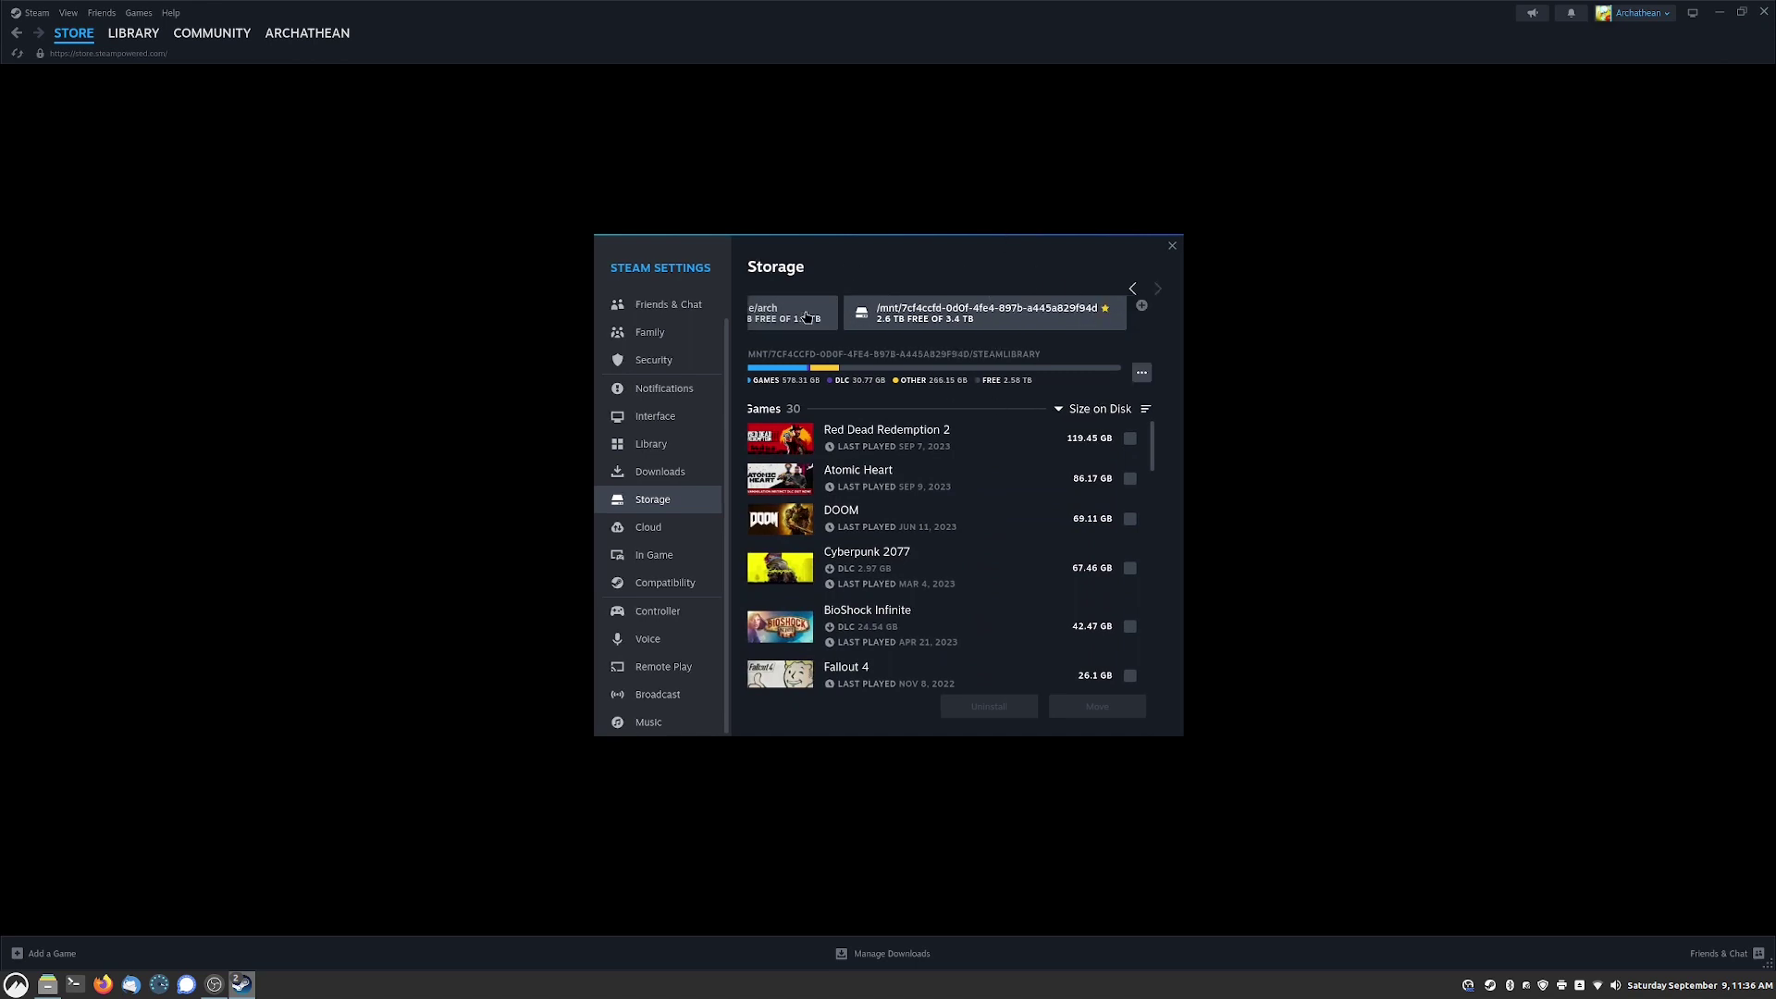
pyautogui.click(1143, 308)
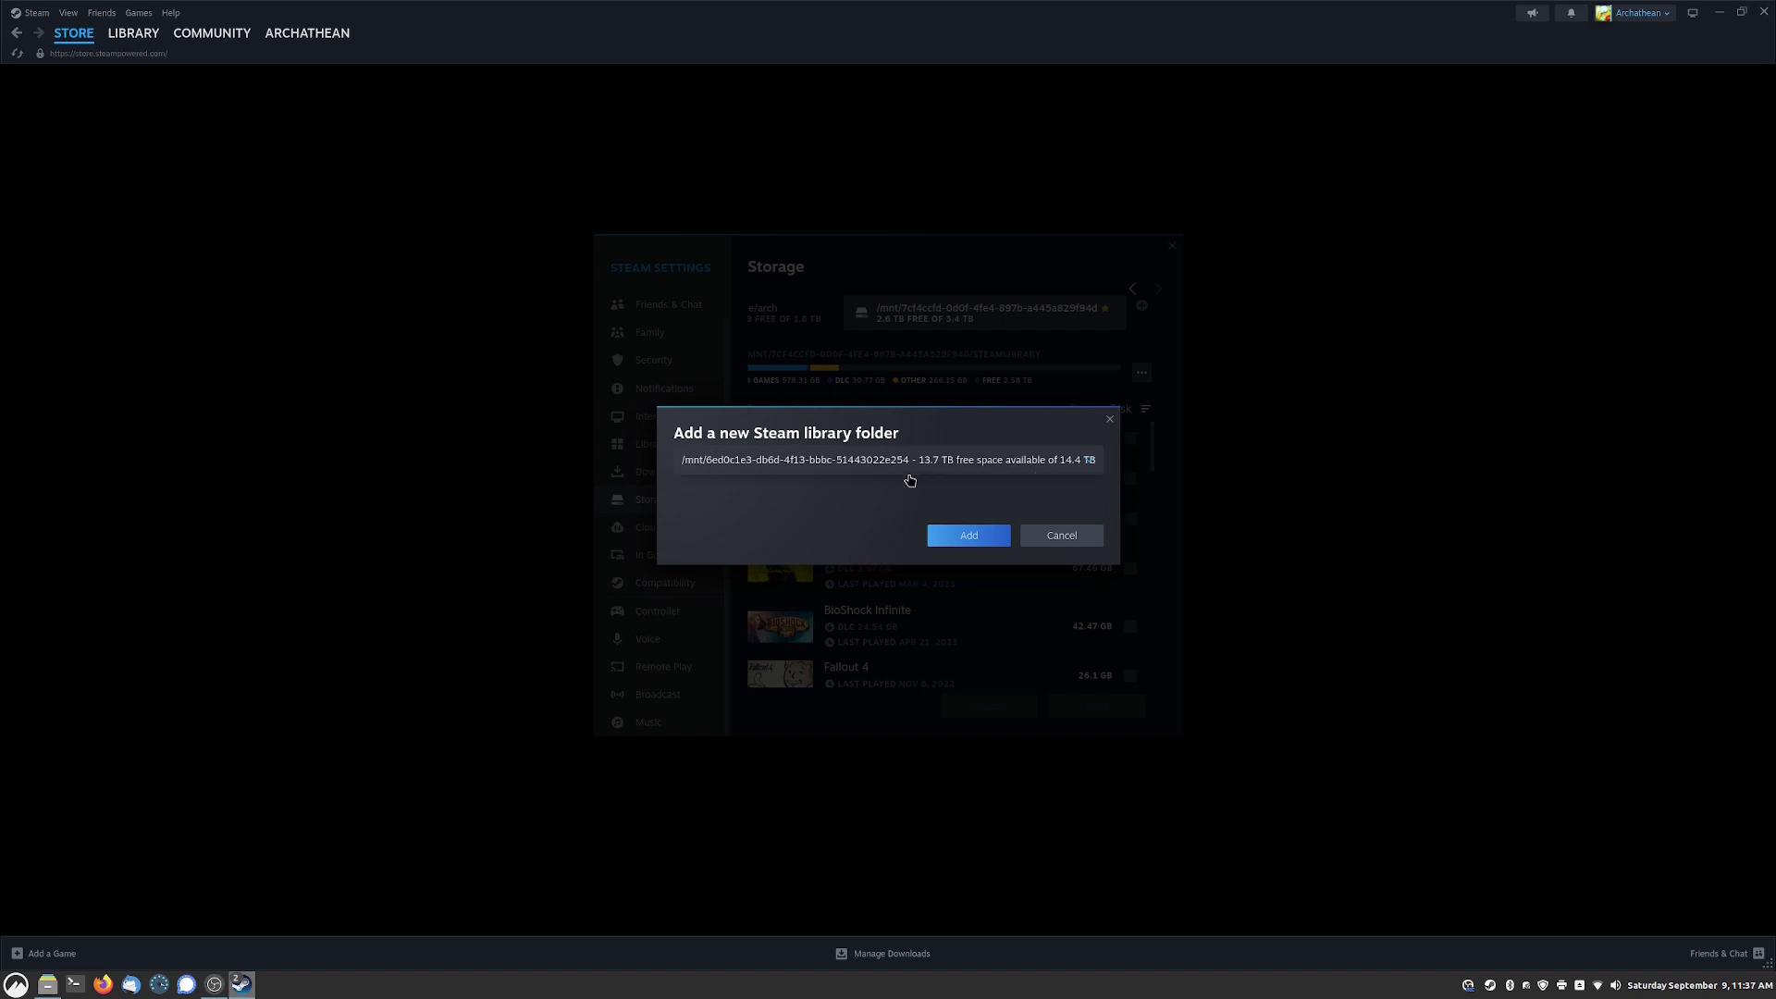
pyautogui.click(968, 535)
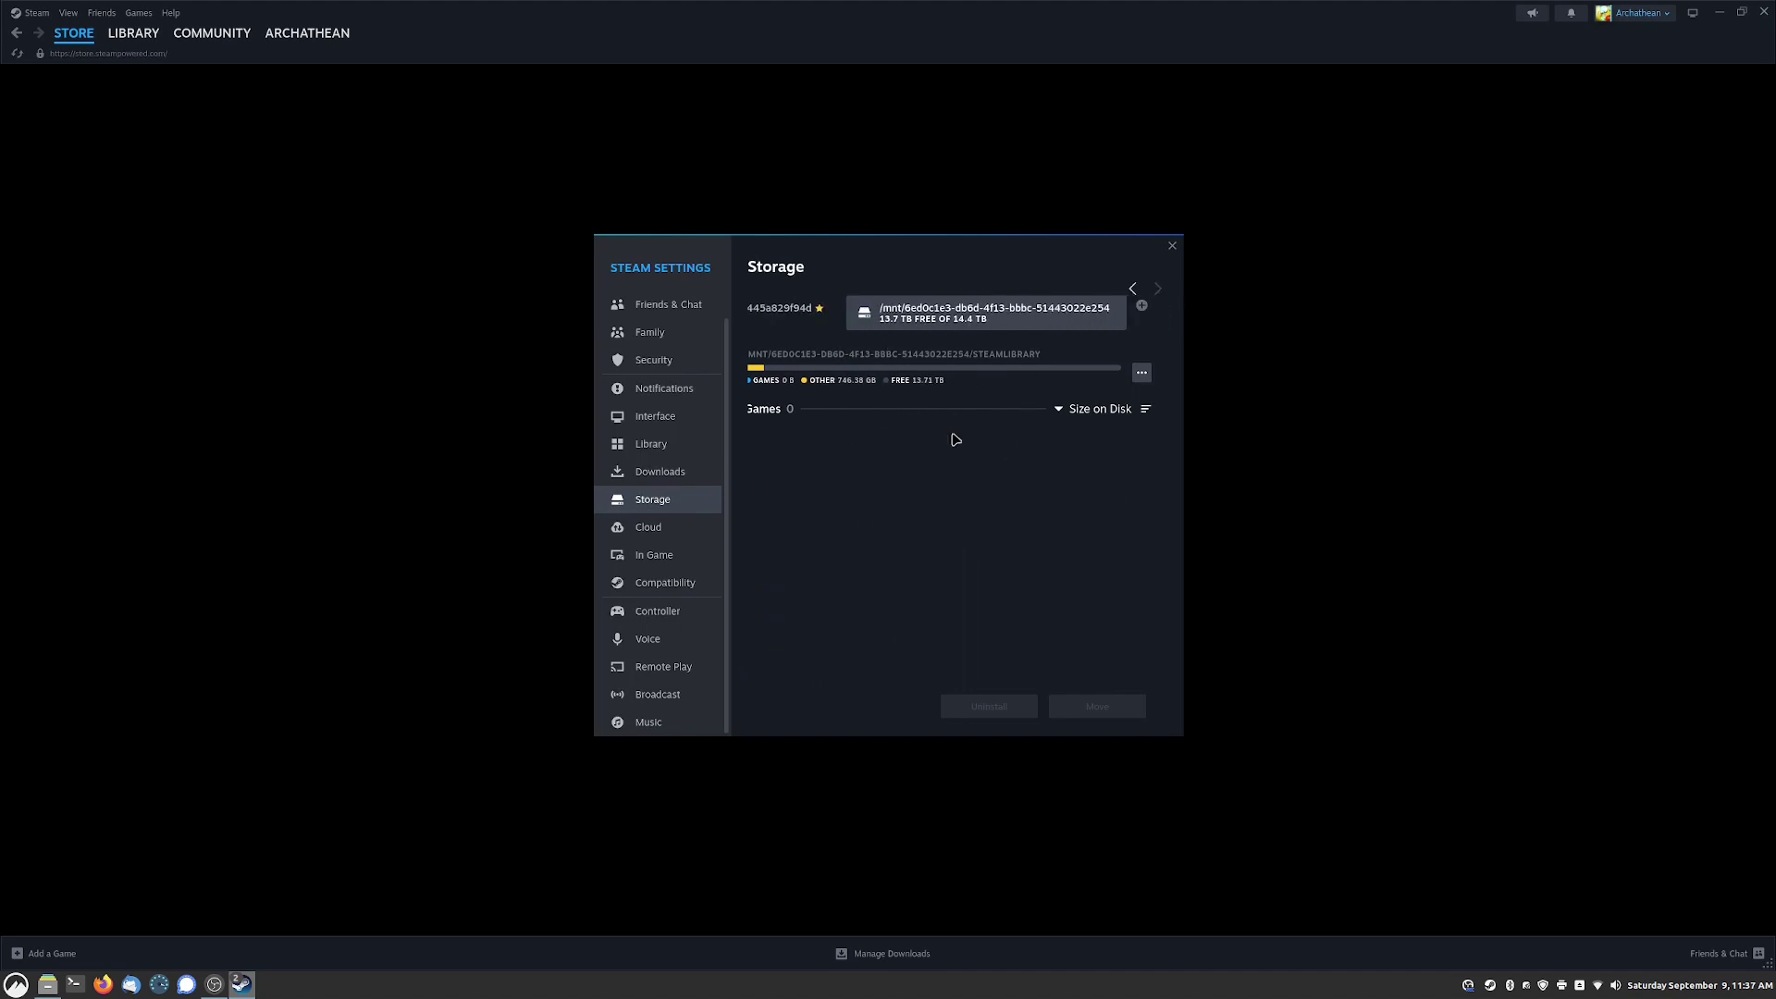
# Remove the newly added 14.4 TB library drive and reselect the 3.4 TB drive.
pyautogui.click(1142, 373)
pyautogui.click(1106, 464)
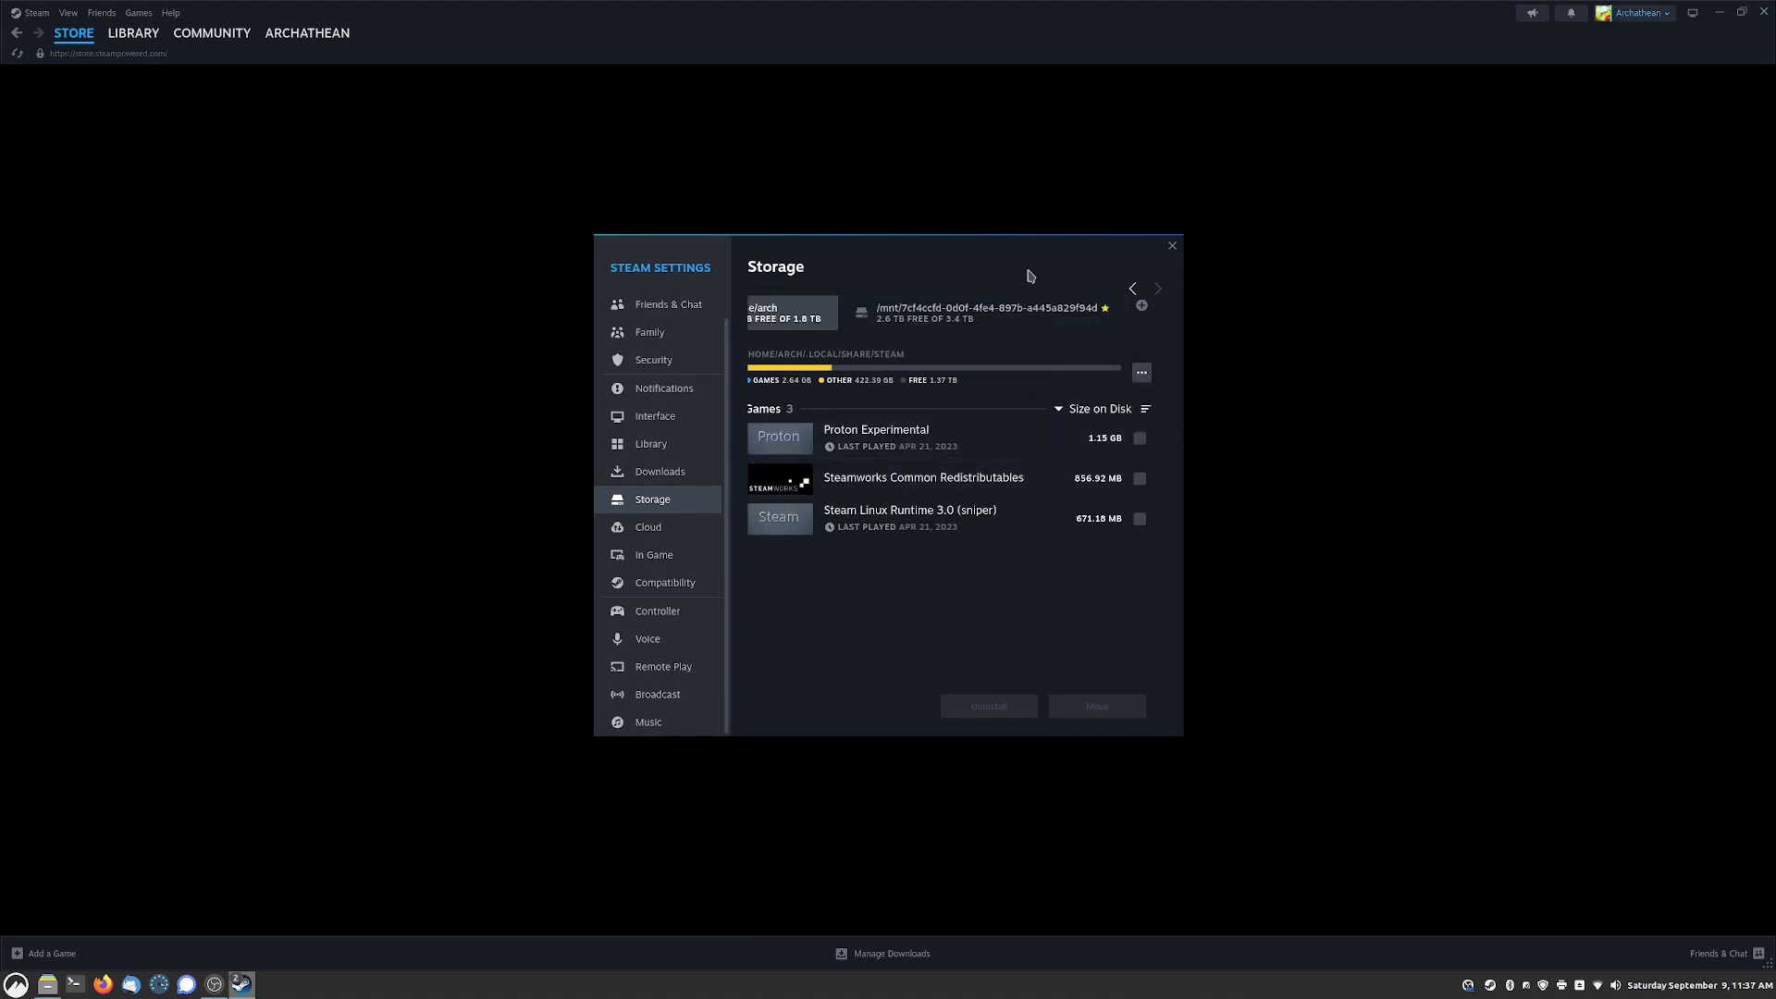
pyautogui.click(966, 324)
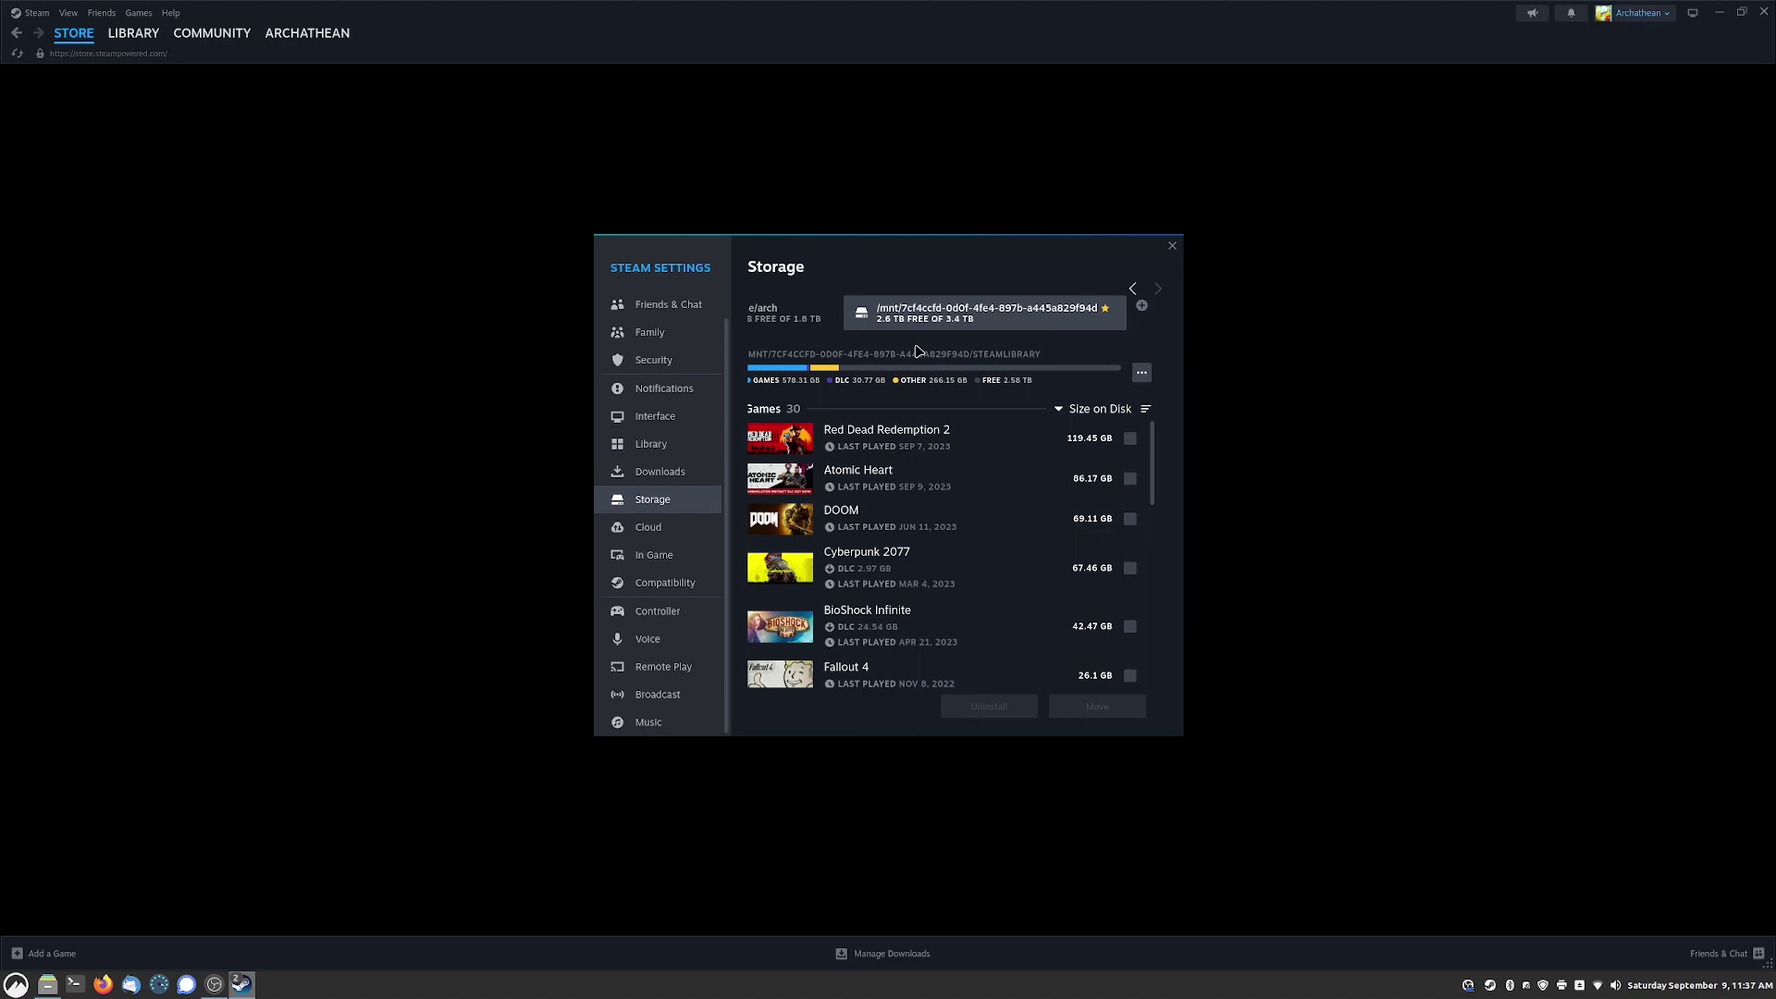
# Look through the game list in the Steam library and uninstall Watch_Dogs.
pyautogui.click(133, 33)
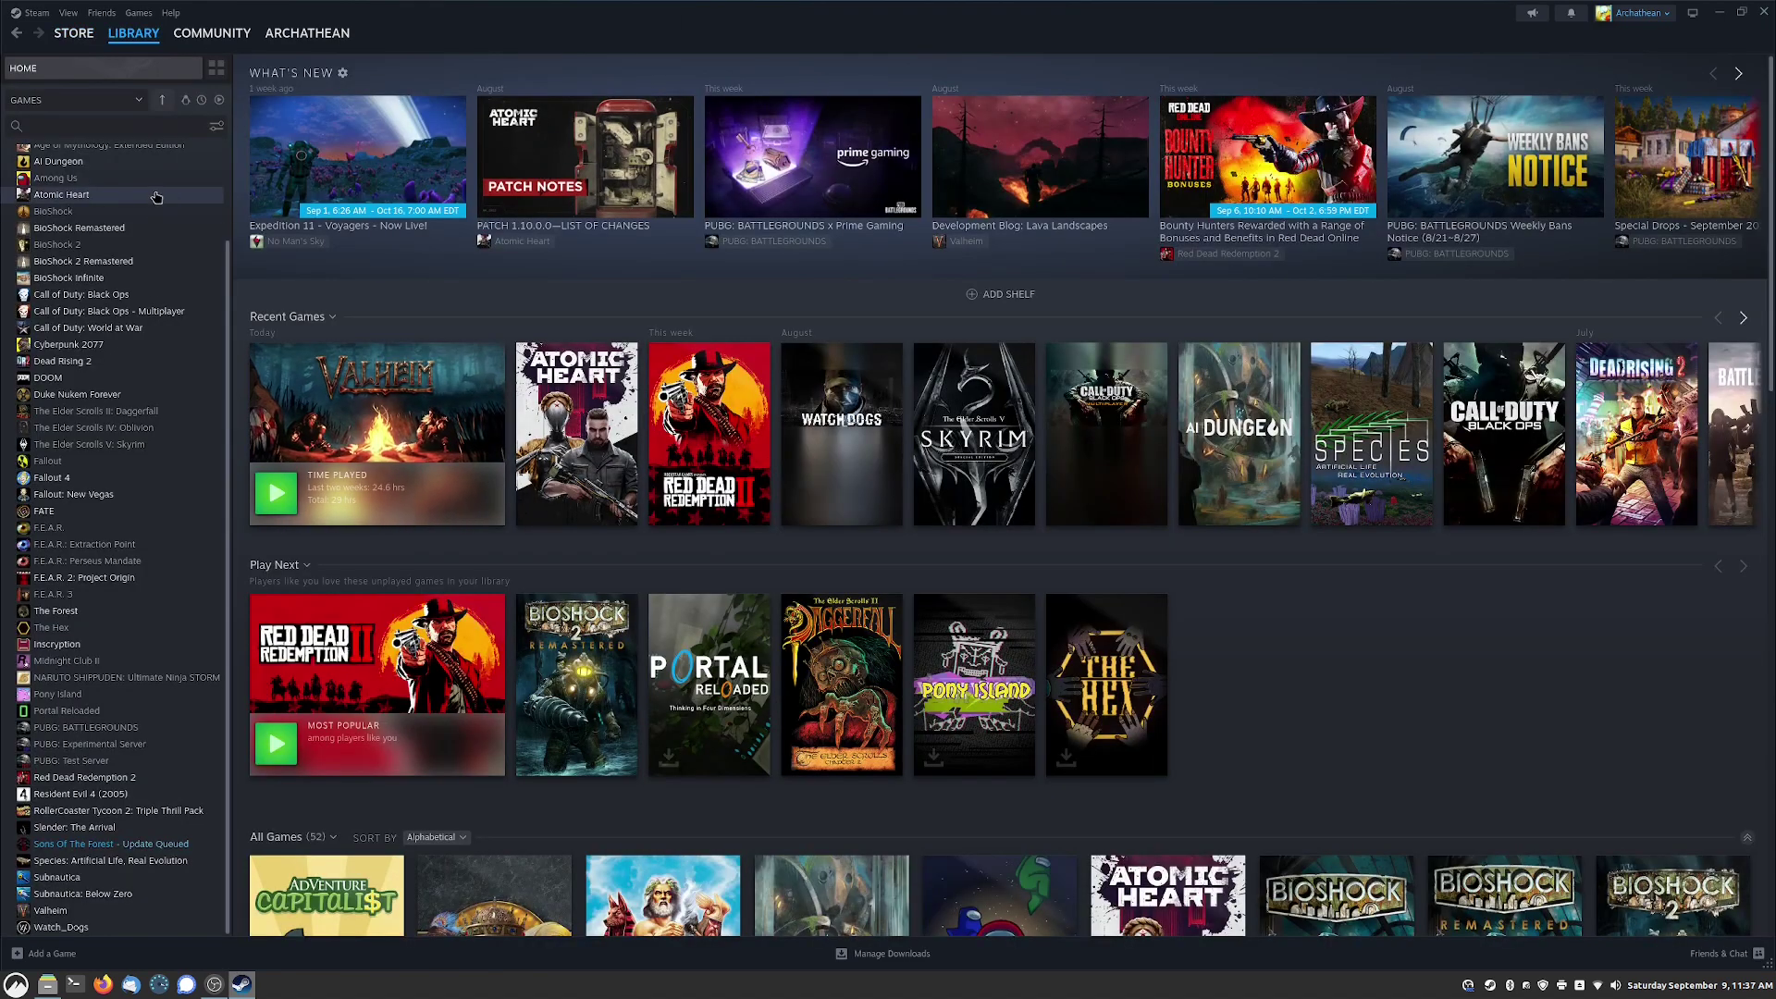
pyautogui.scroll(2, 139, 407)
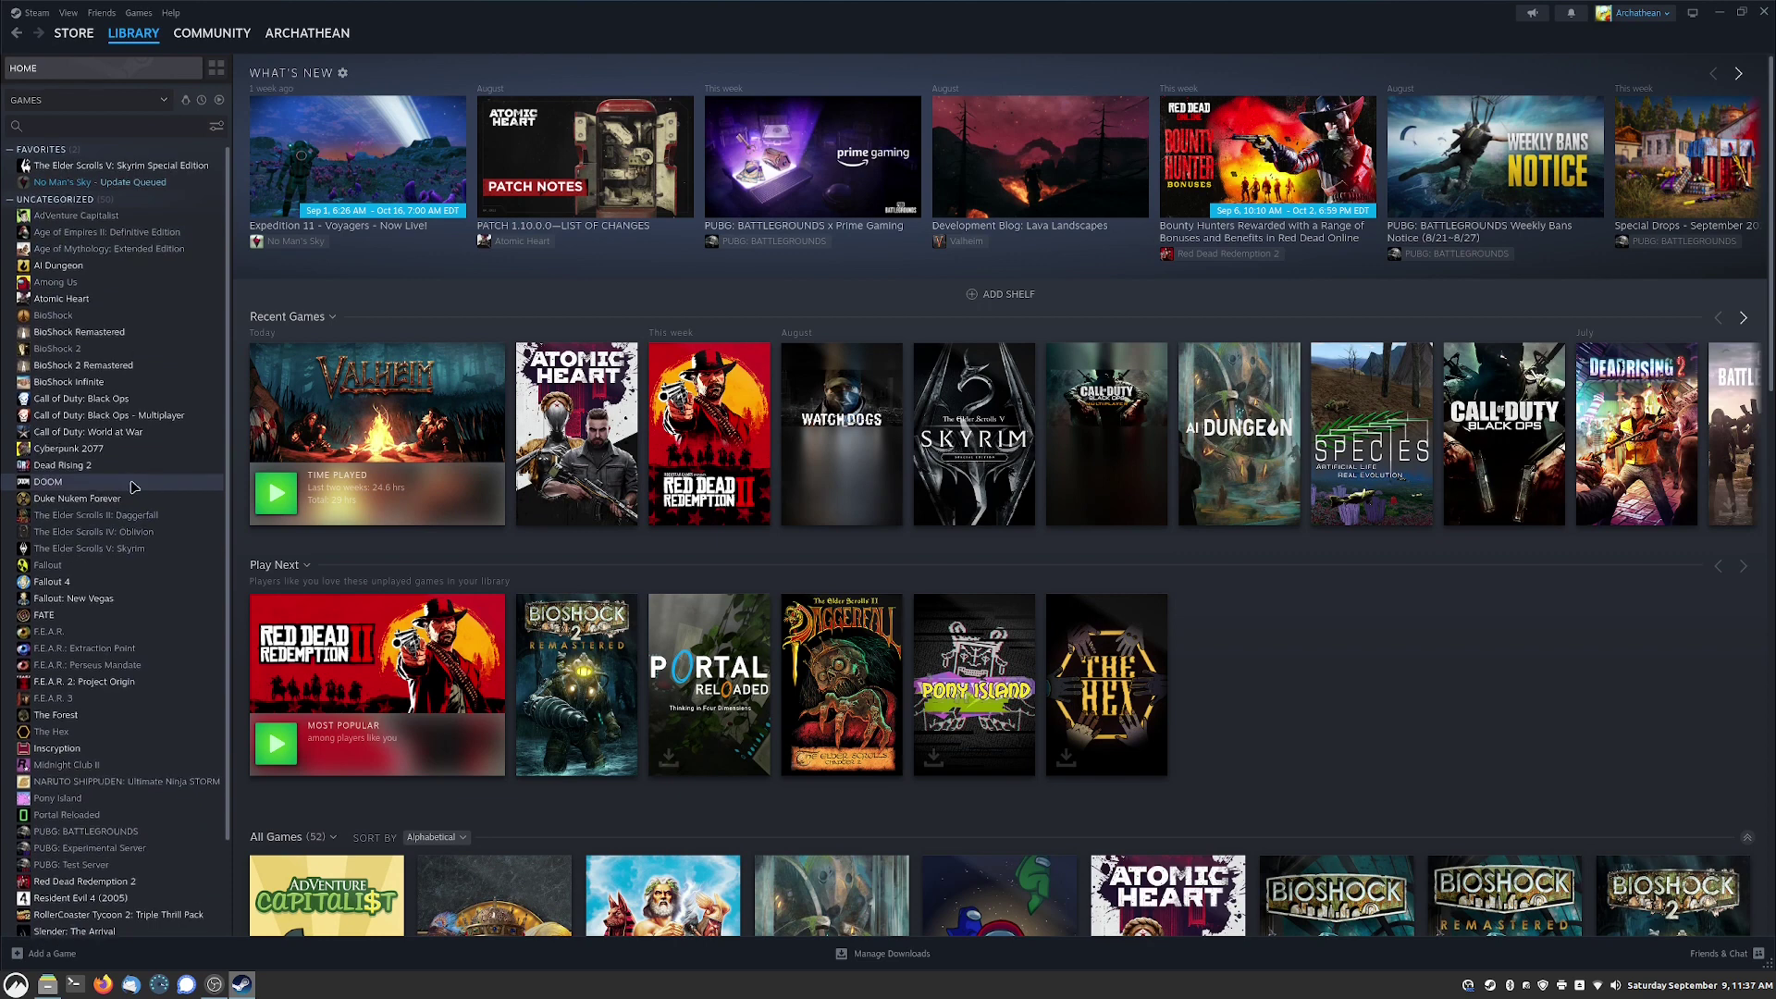
pyautogui.scroll(2, 132, 486)
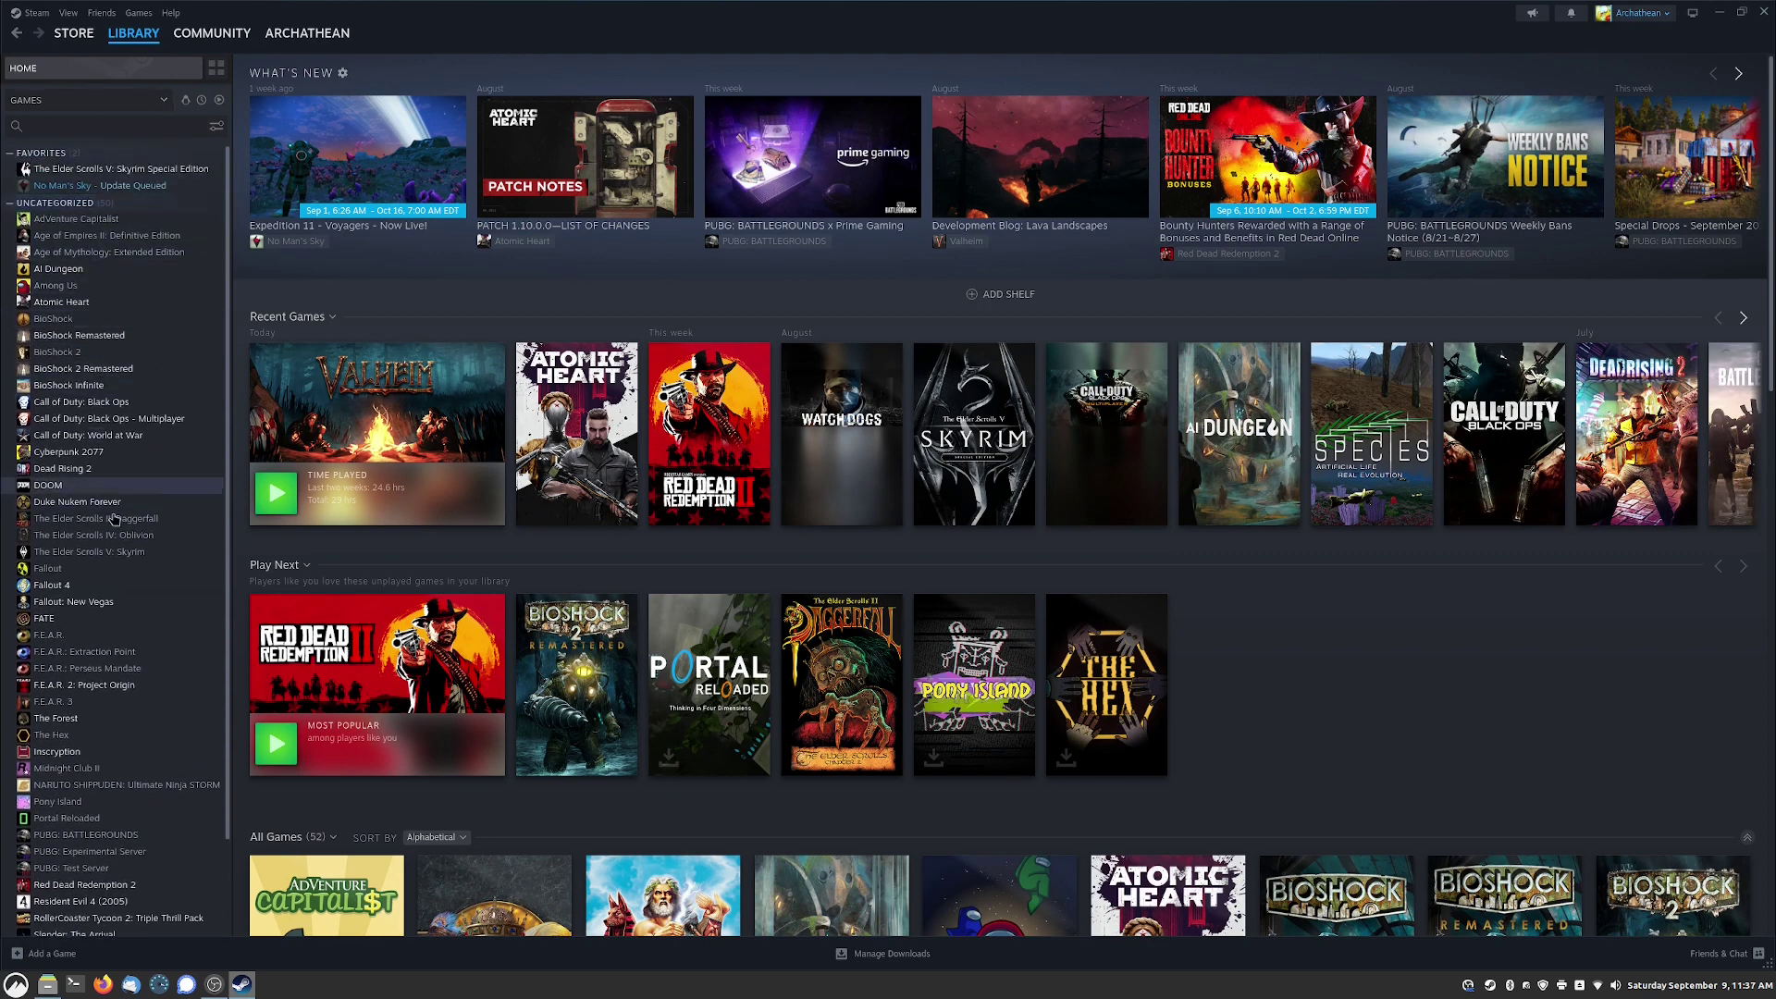
pyautogui.scroll(-3, 113, 518)
pyautogui.rightClick(92, 927)
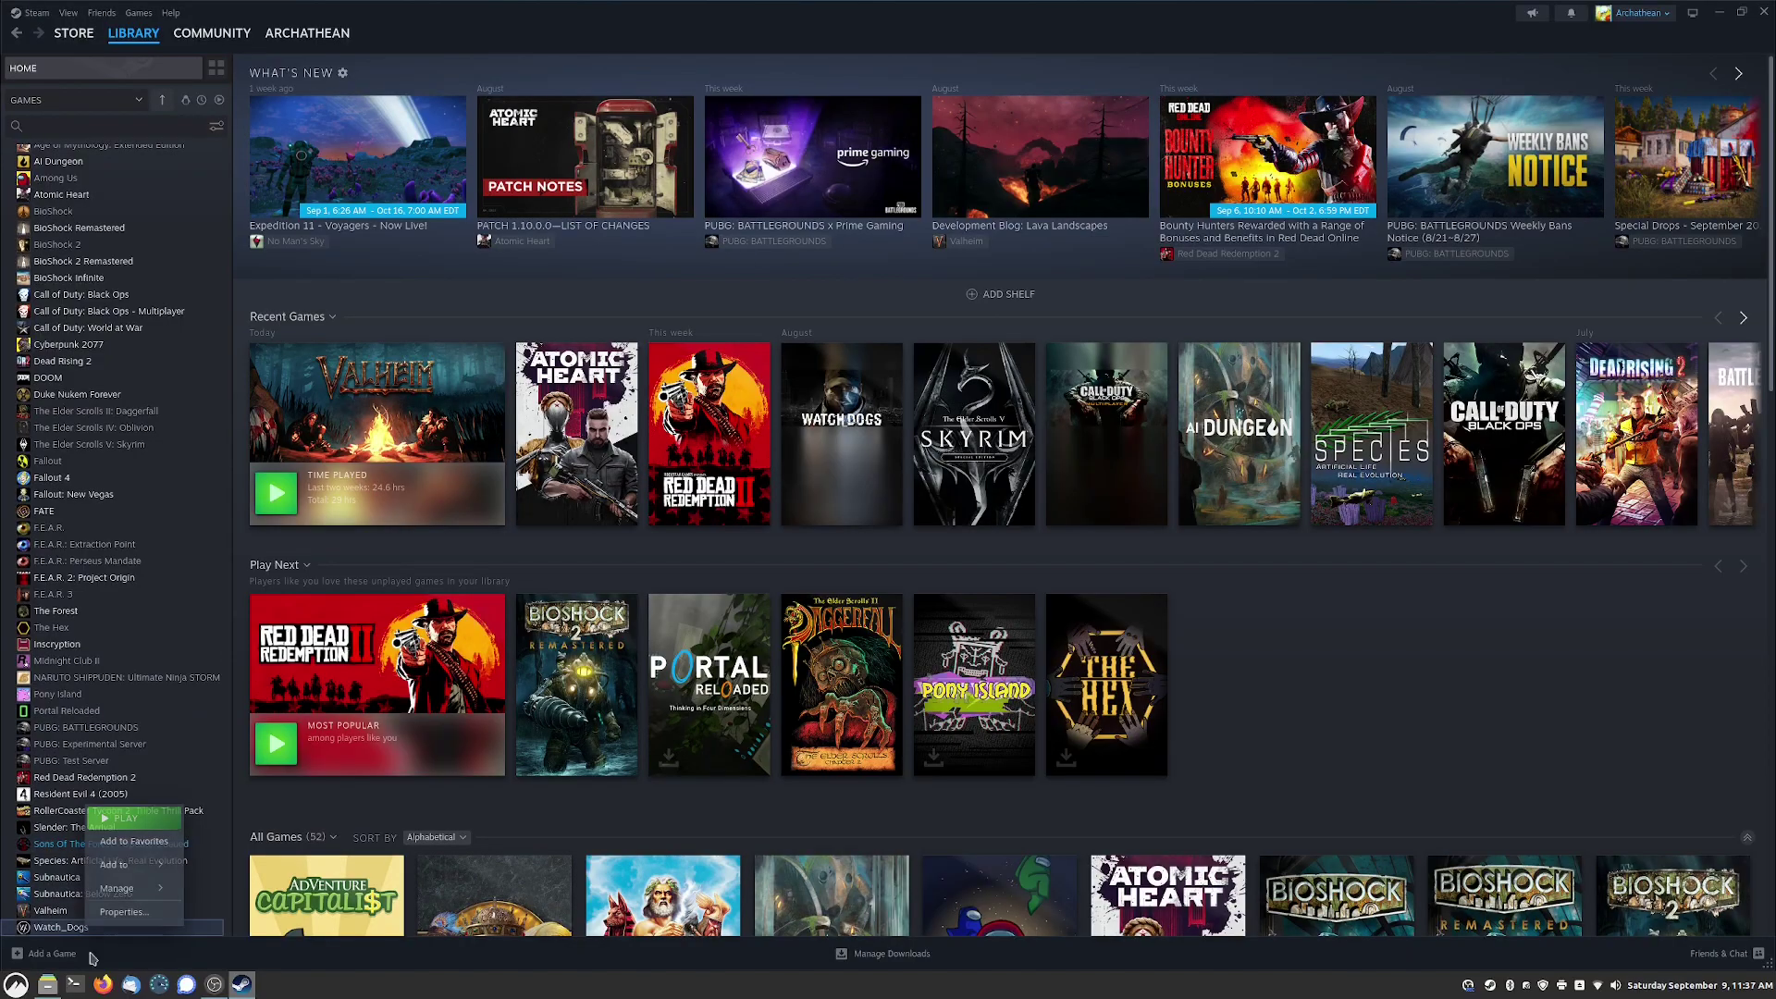
pyautogui.click(231, 936)
pyautogui.click(960, 539)
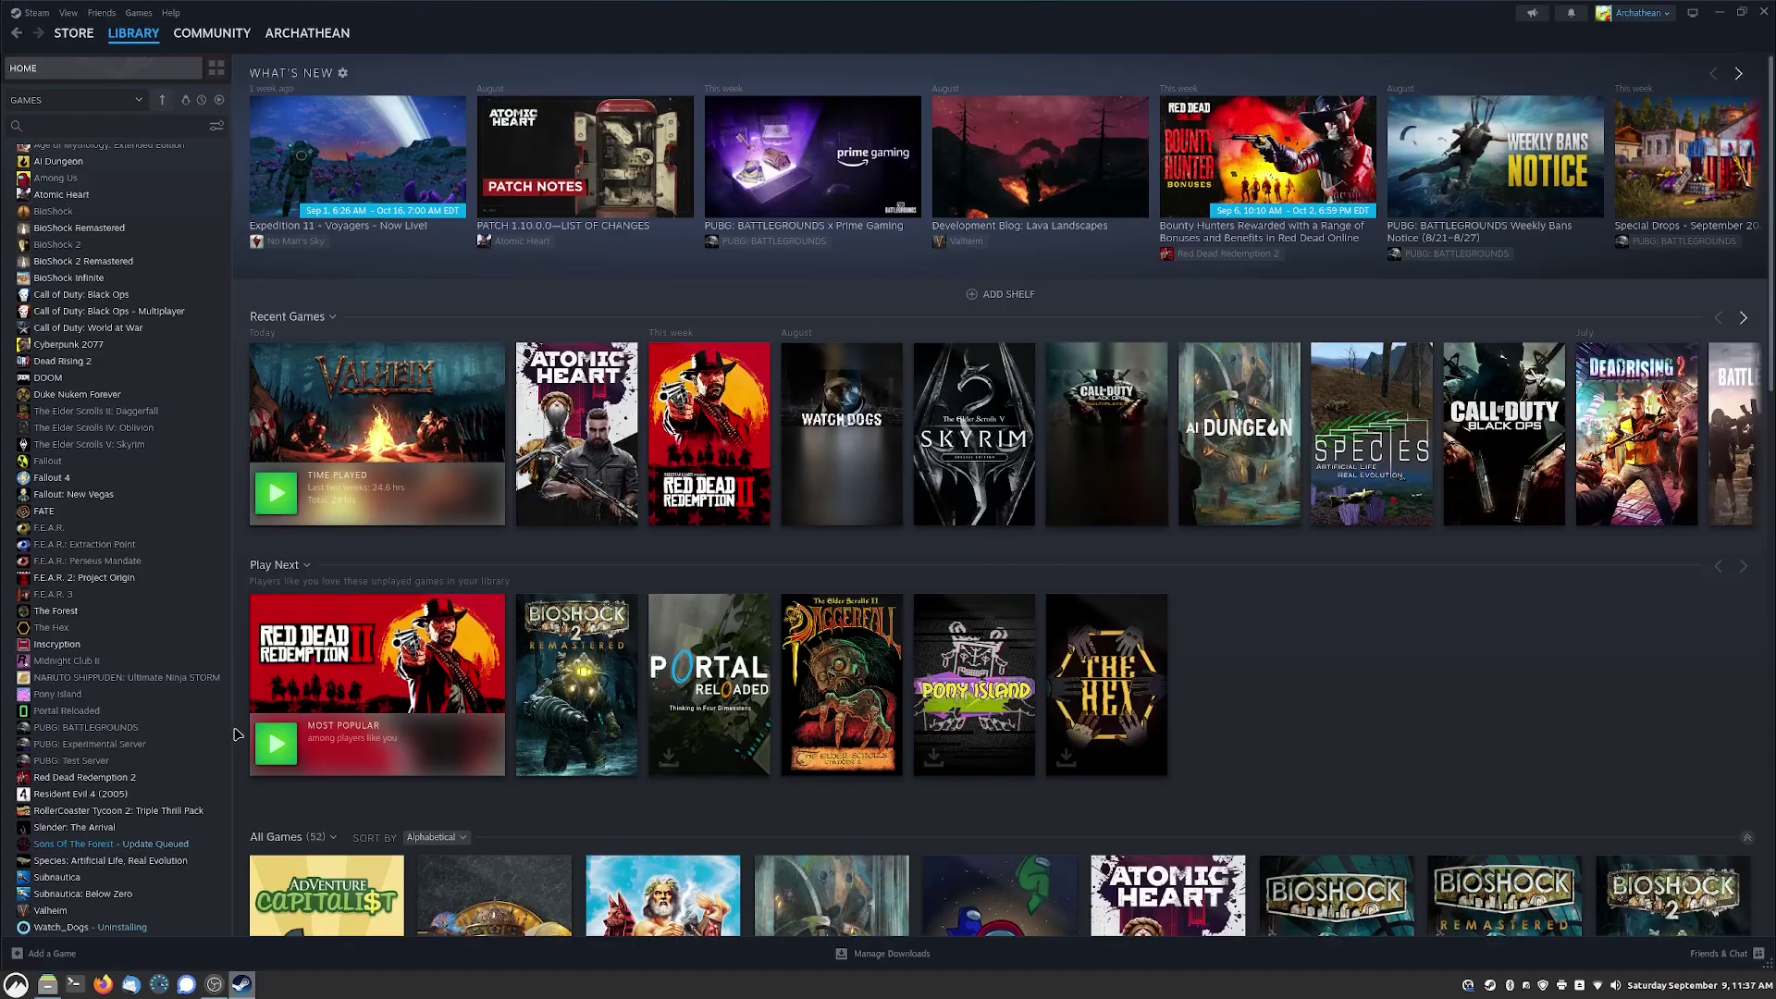
pyautogui.scroll(3, 208, 601)
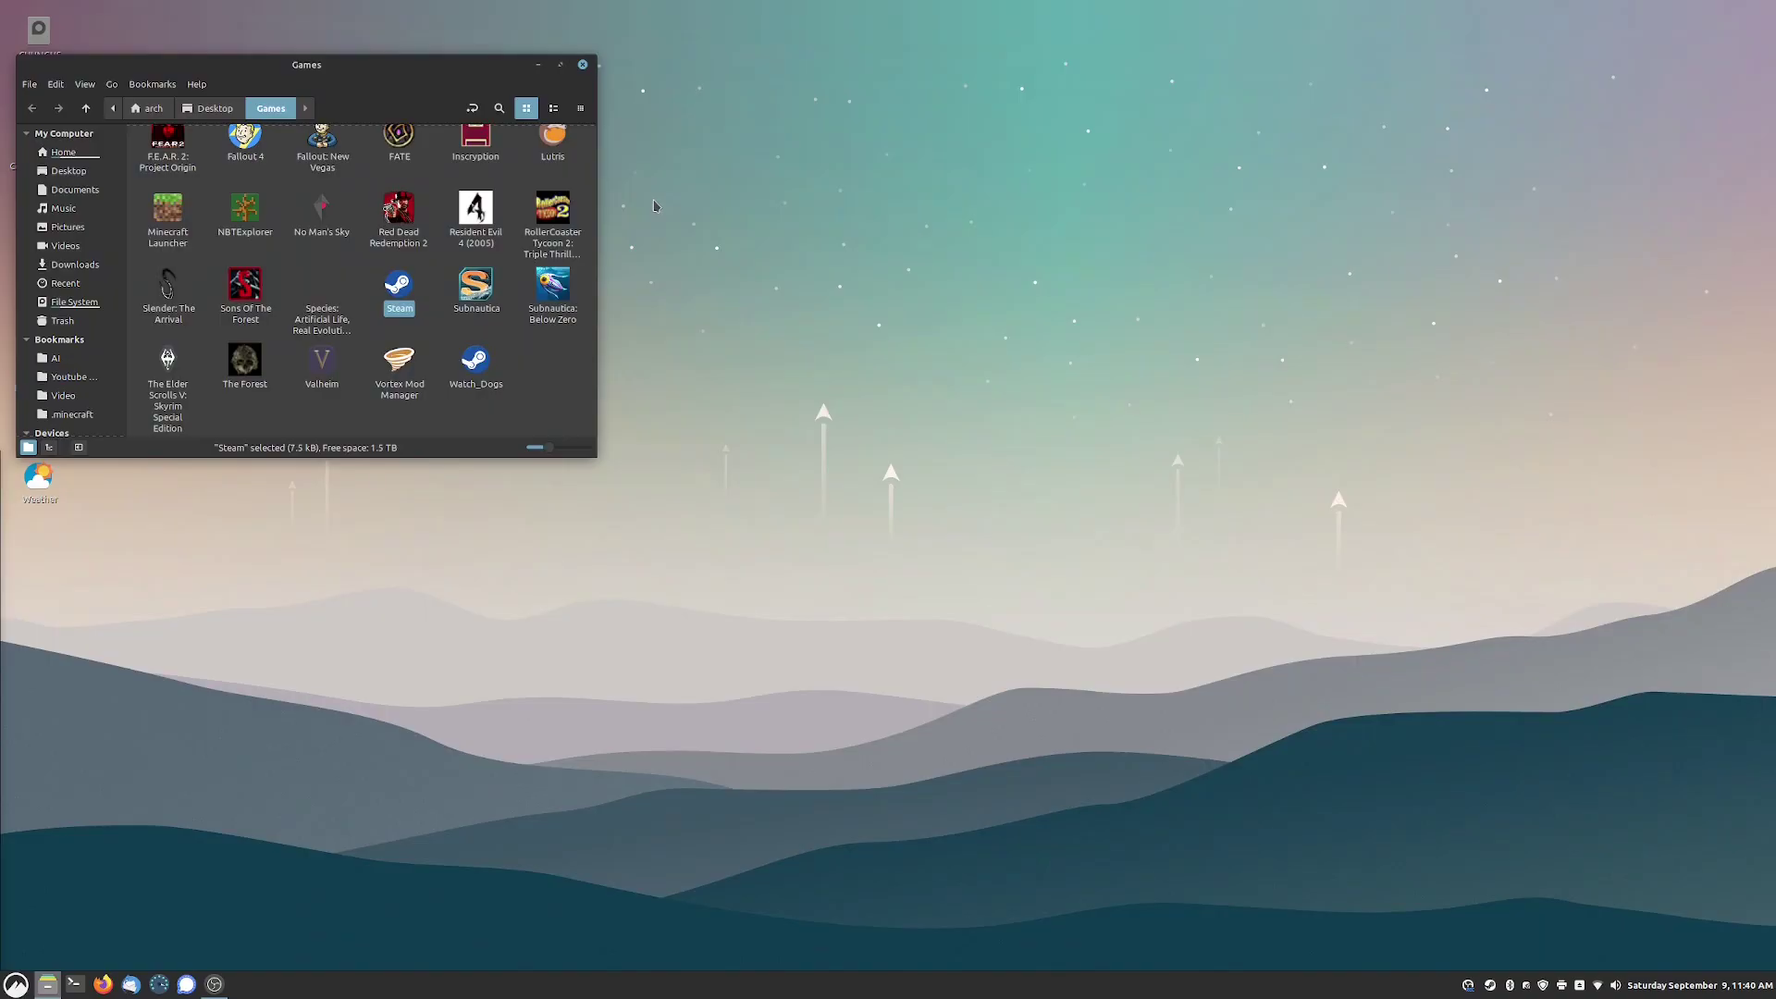
# Launch Lutris from the Games folder and look through its game library.
pyautogui.scroll(3, 425, 392)
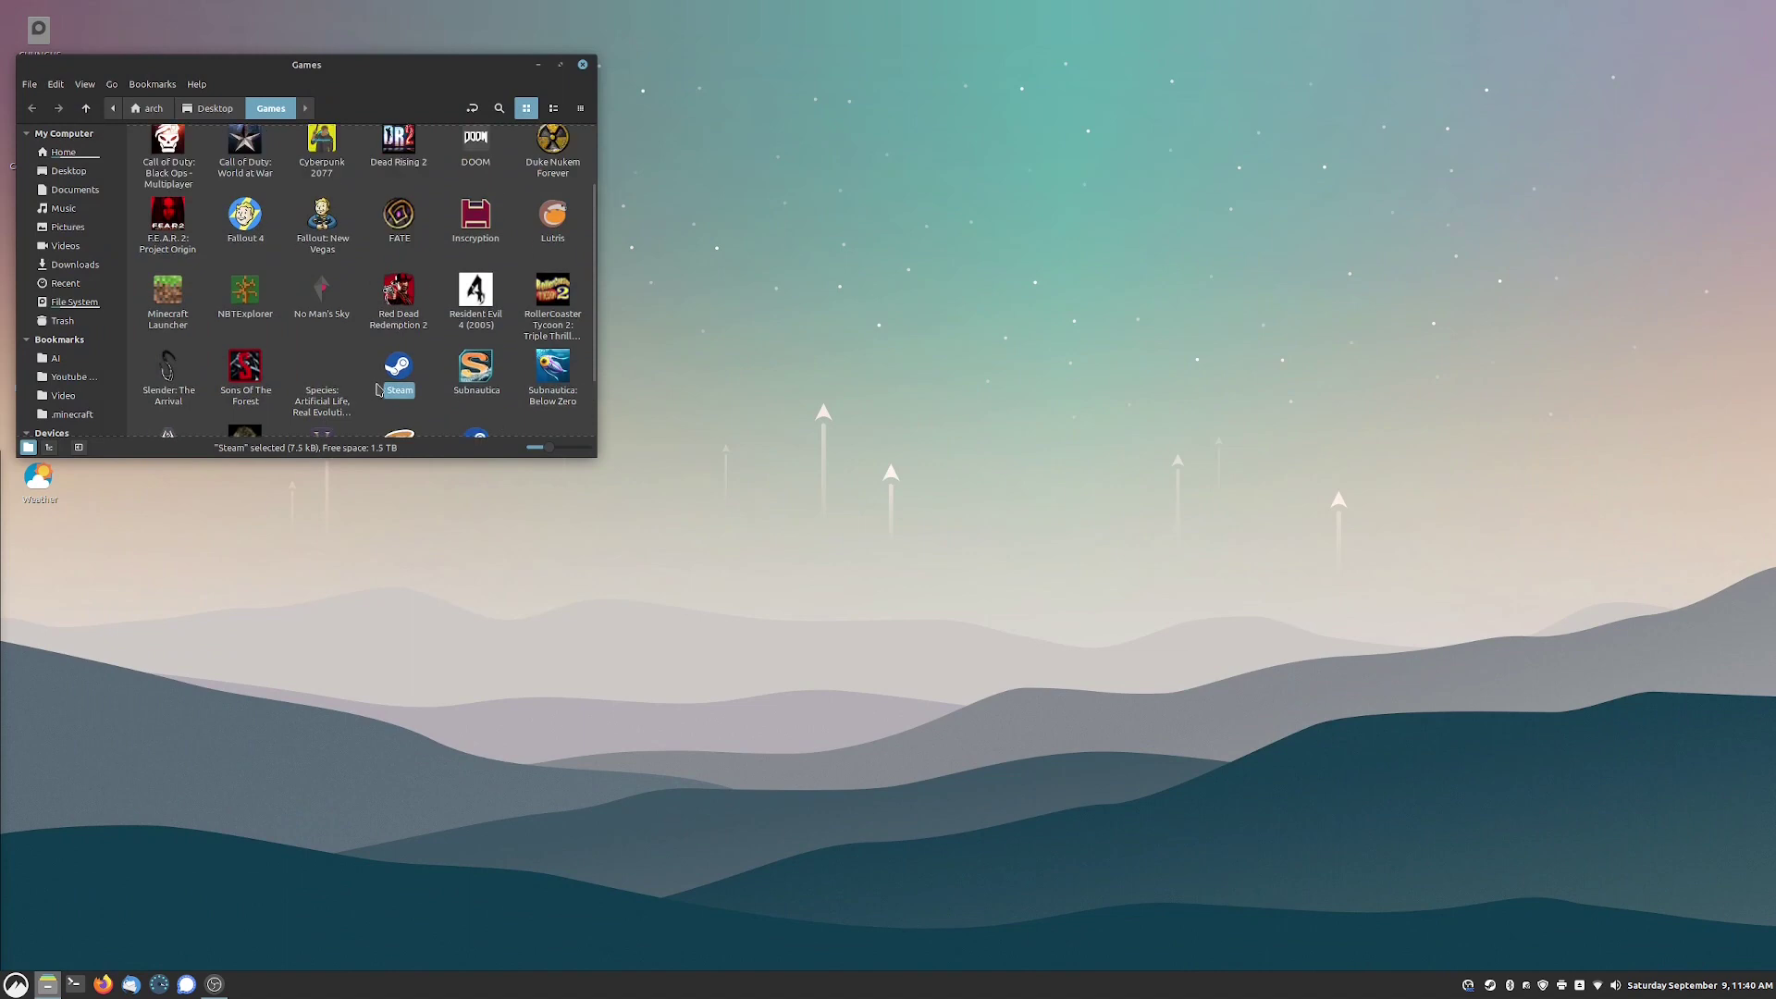
pyautogui.doubleClick(553, 297)
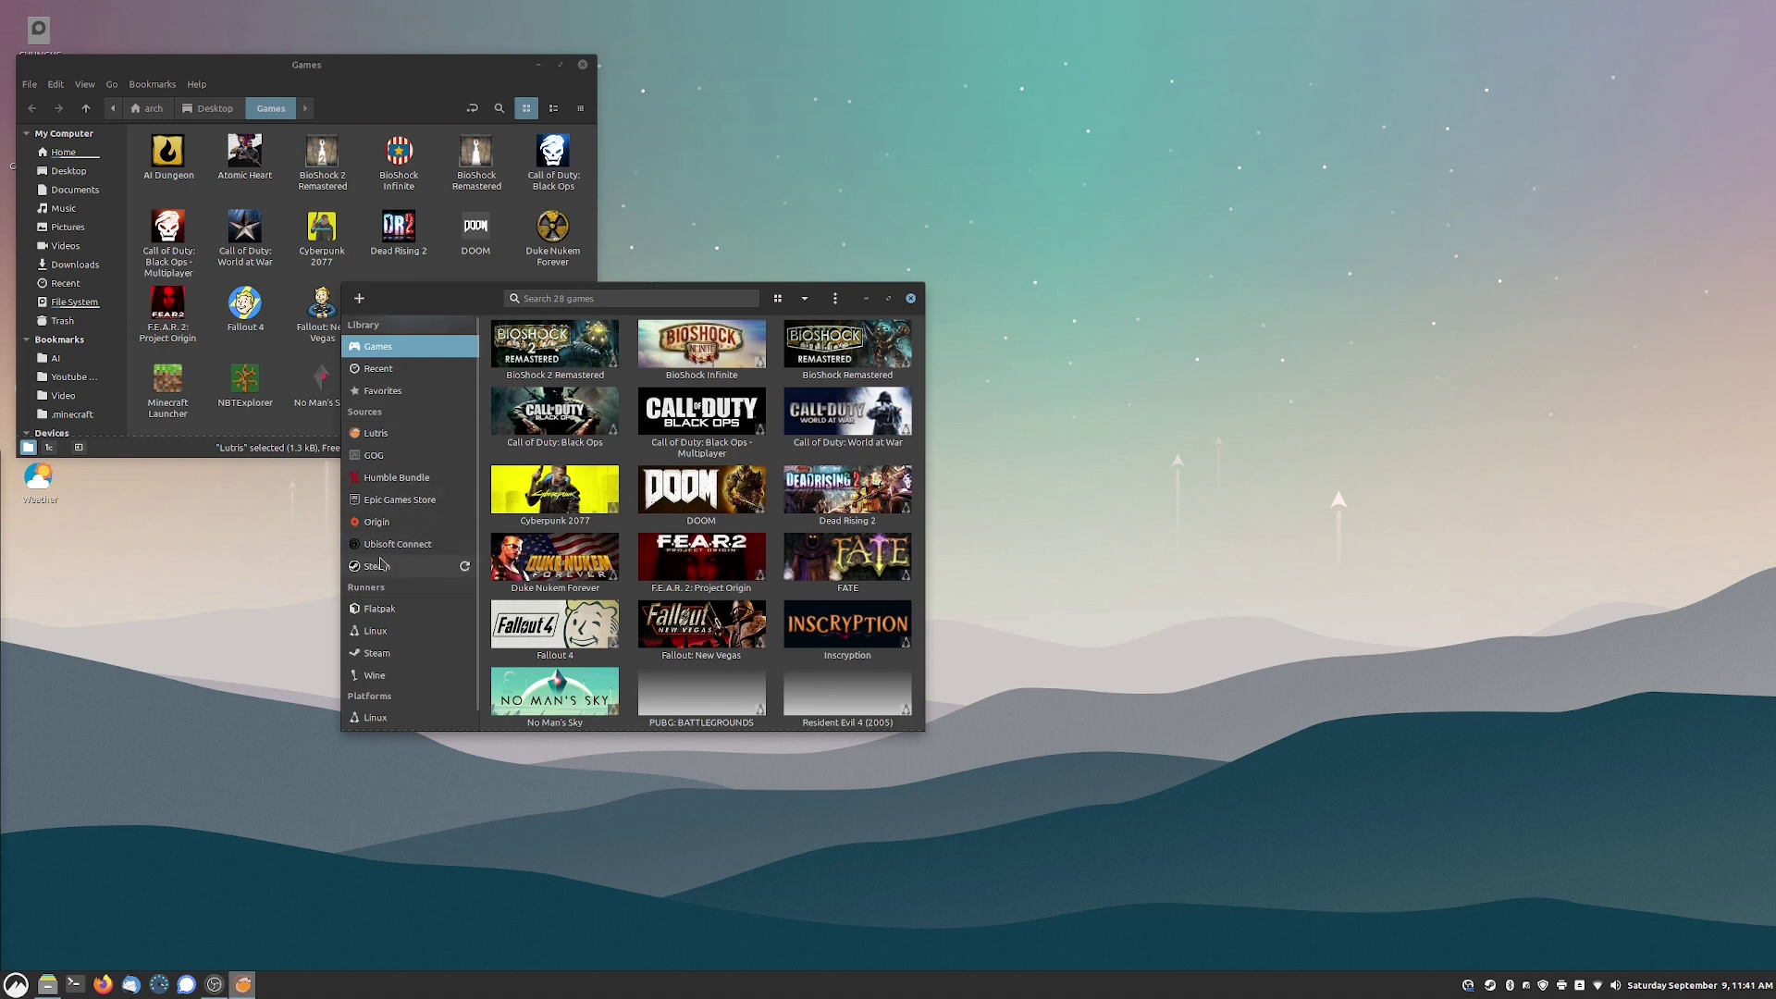
pyautogui.scroll(-5, 807, 657)
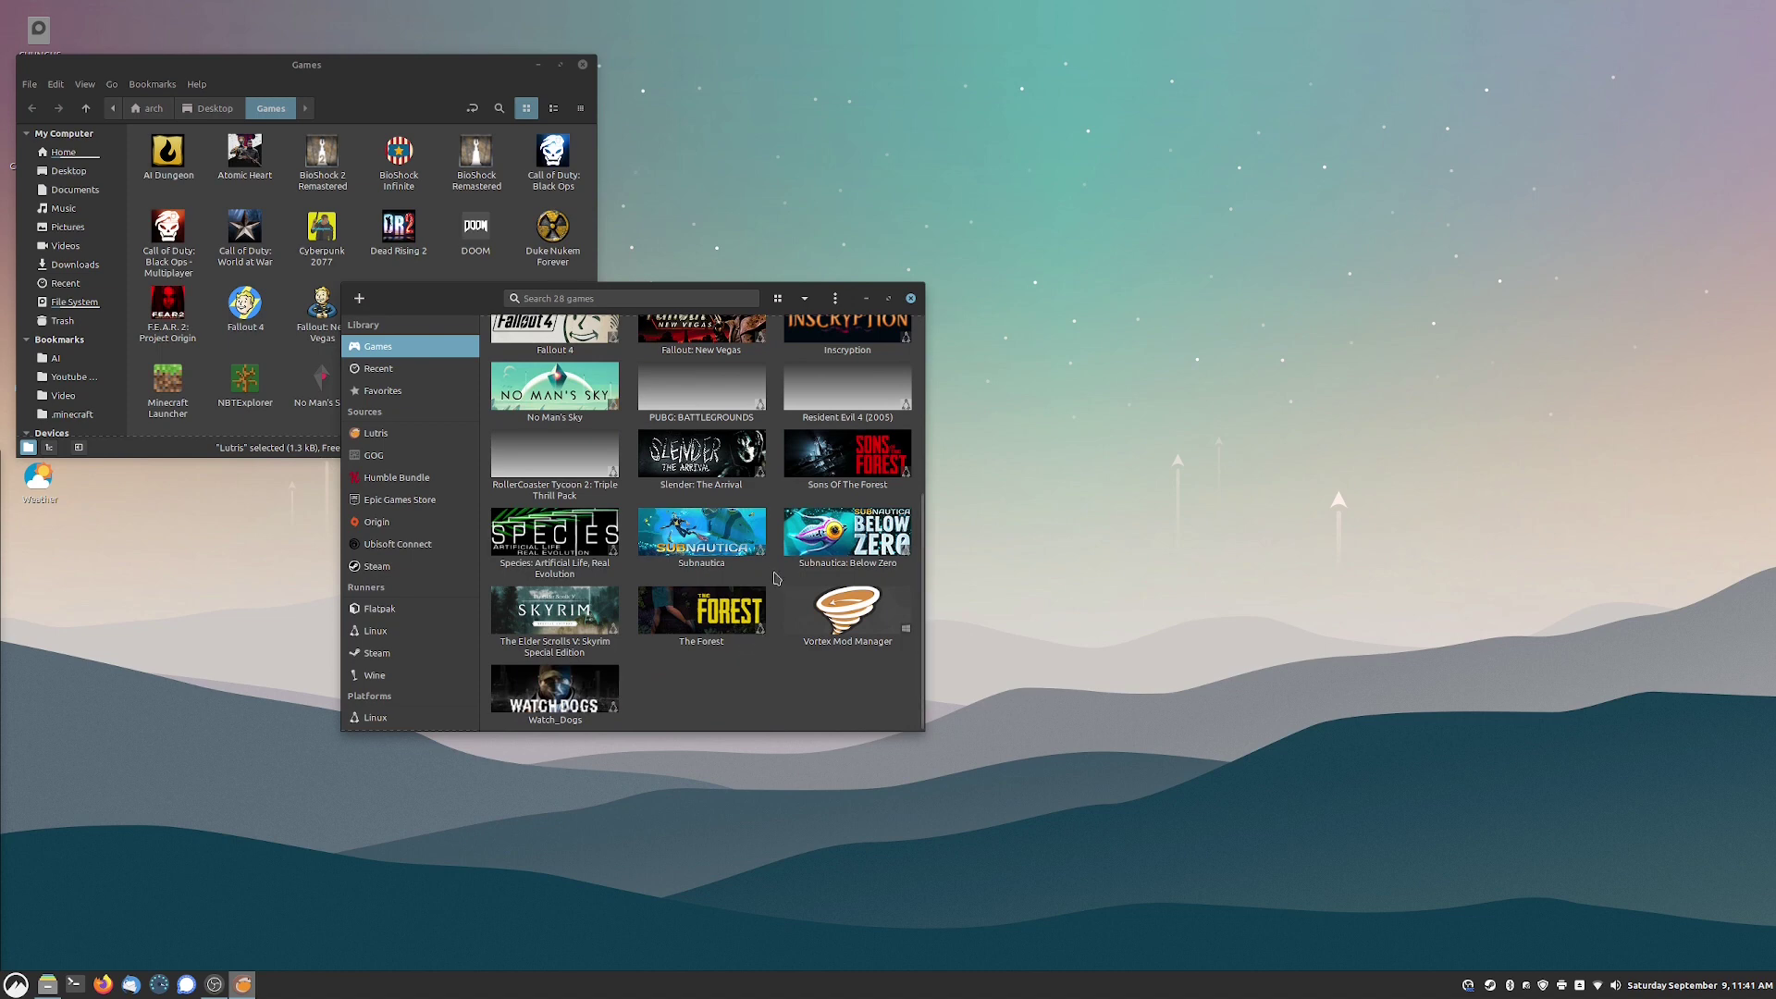
# Look at the Origin source and browse the games listed under the Steam source in Lutris.
pyautogui.click(444, 521)
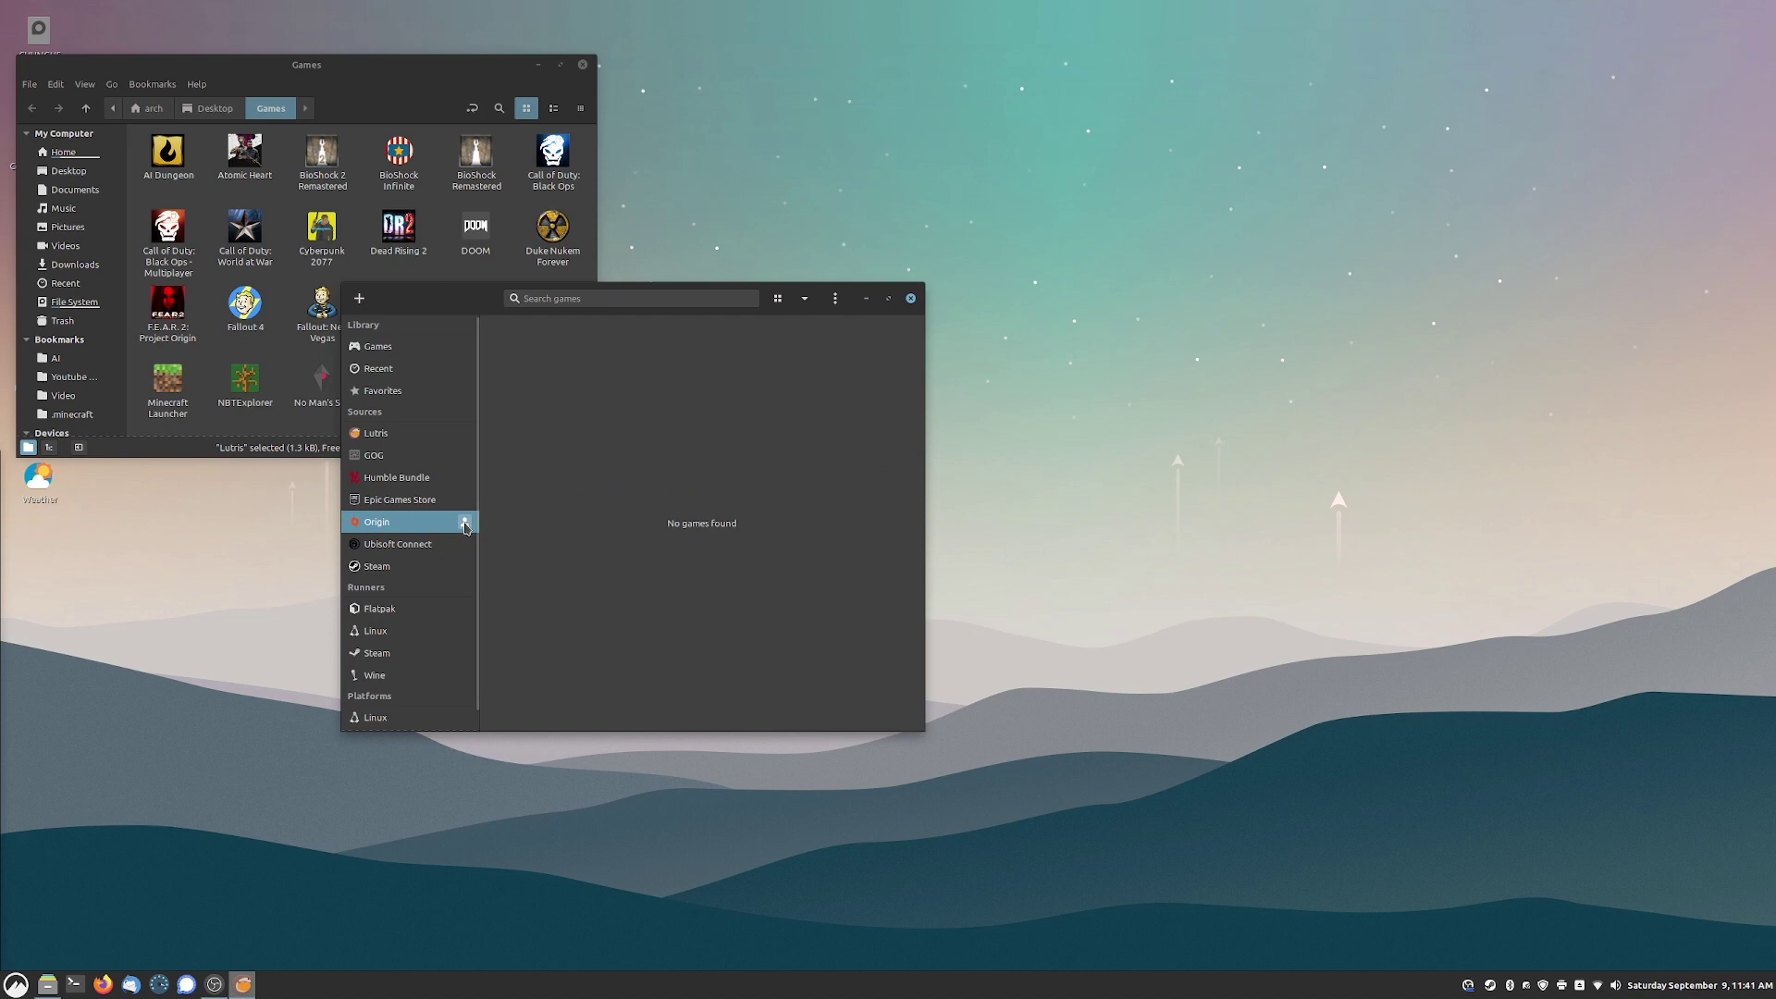
pyautogui.click(455, 566)
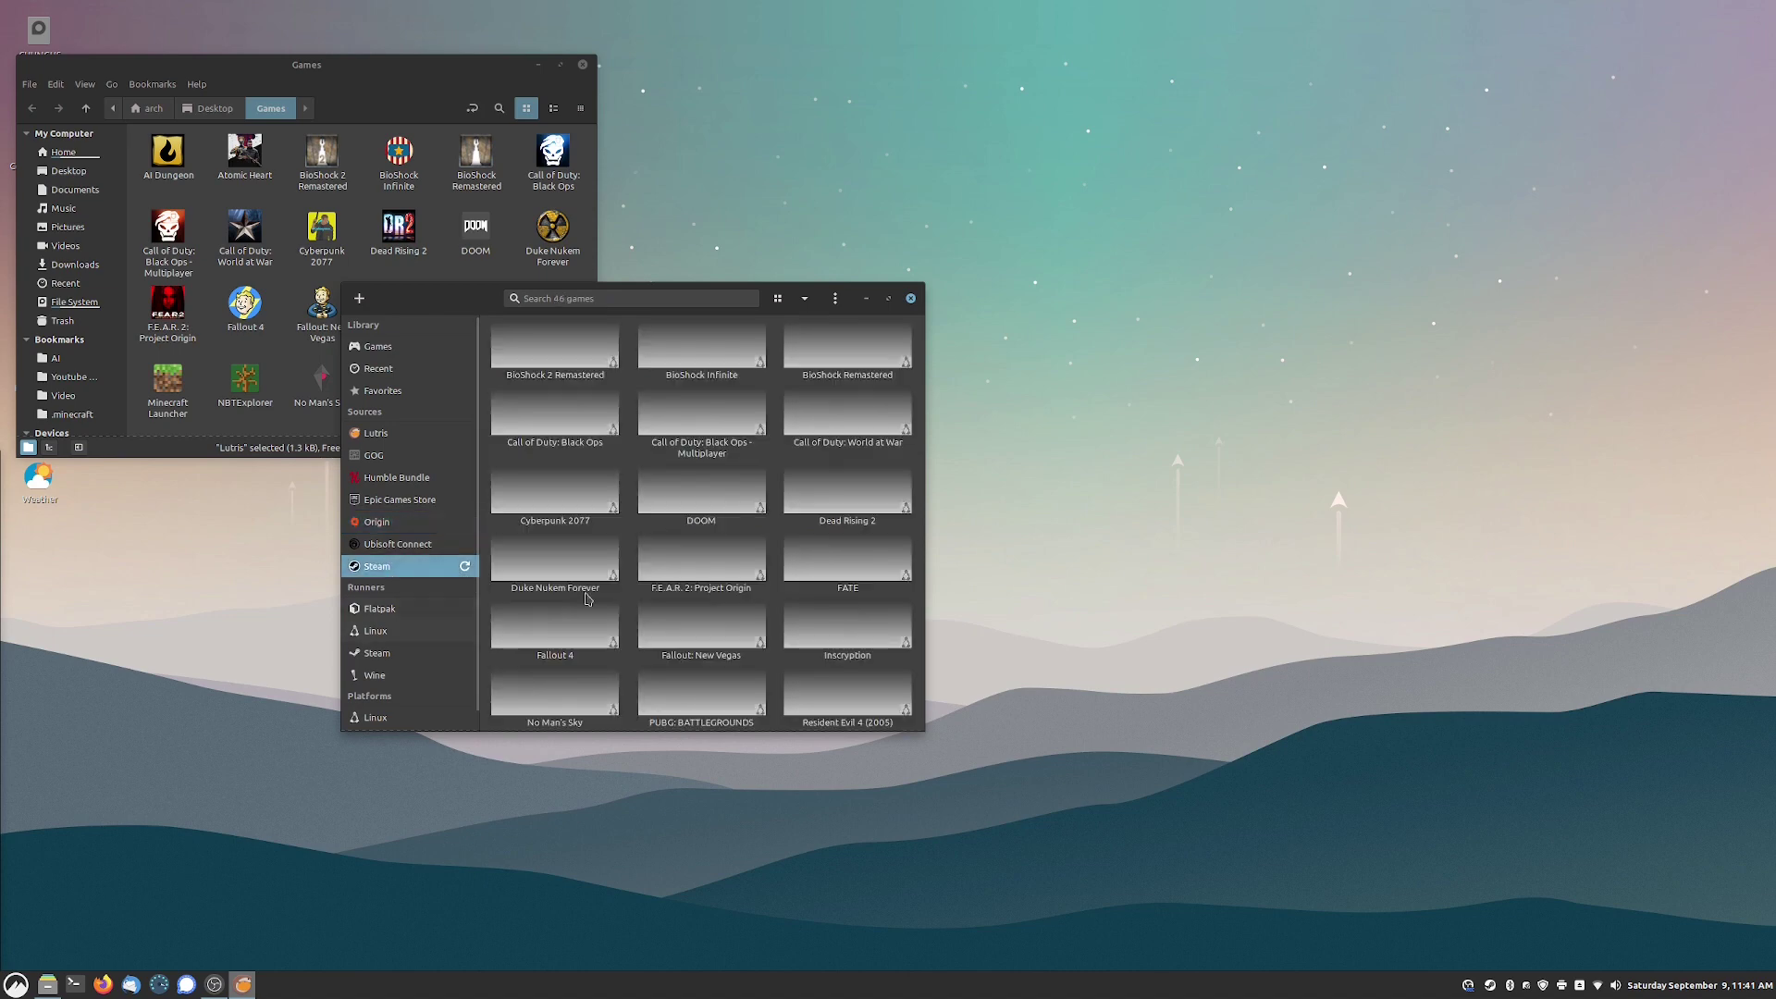
pyautogui.scroll(-5, 639, 522)
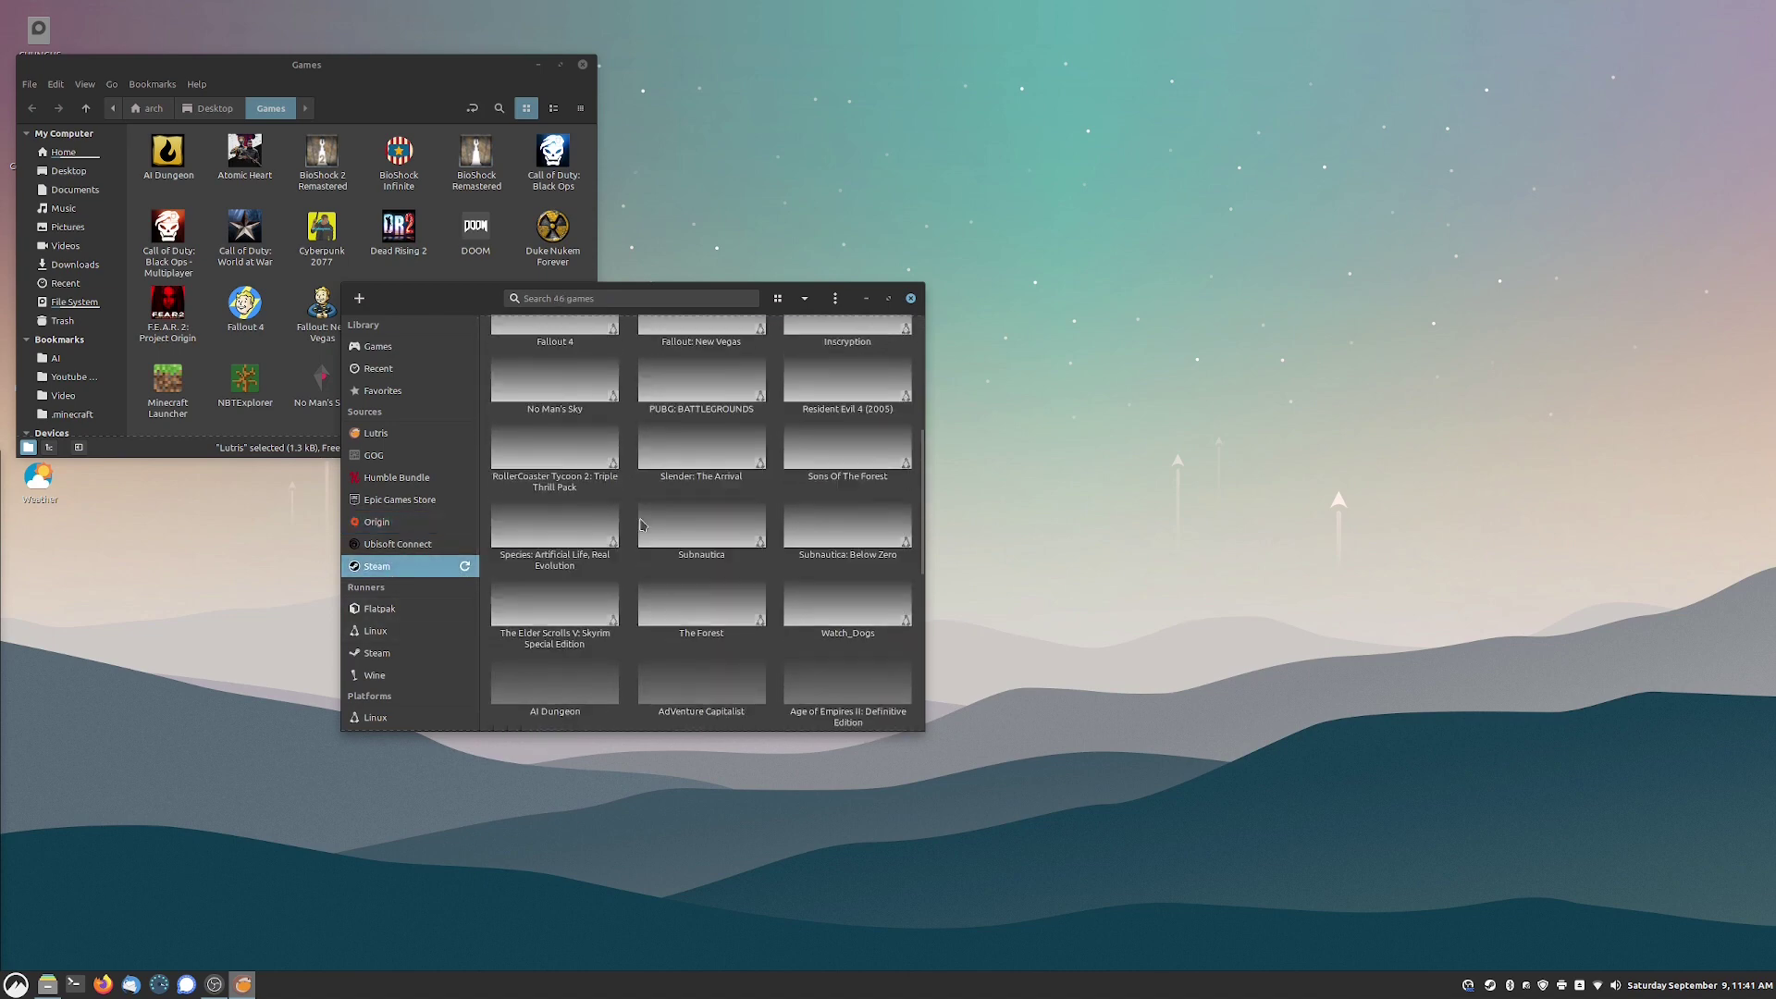
pyautogui.scroll(5, 641, 524)
# Begin installing the Origin launcher from the Origin source in Lutris and enable the Steam shortcut option.
pyautogui.click(463, 527)
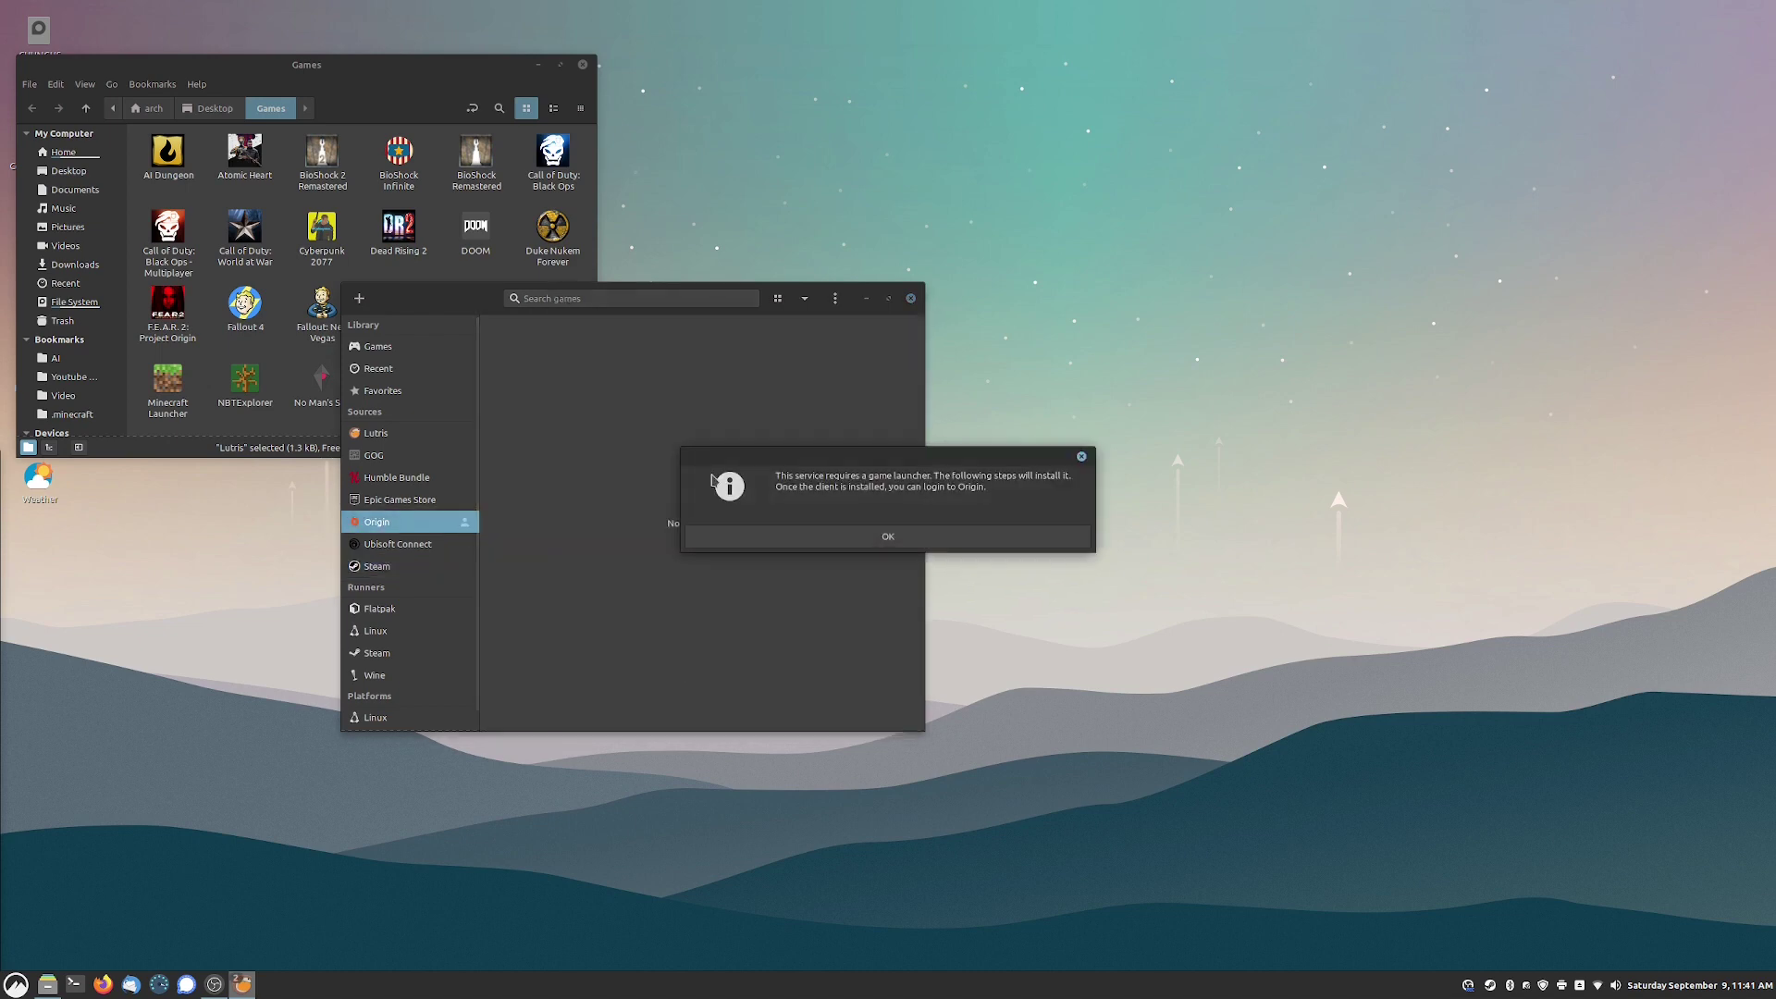
pyautogui.click(903, 541)
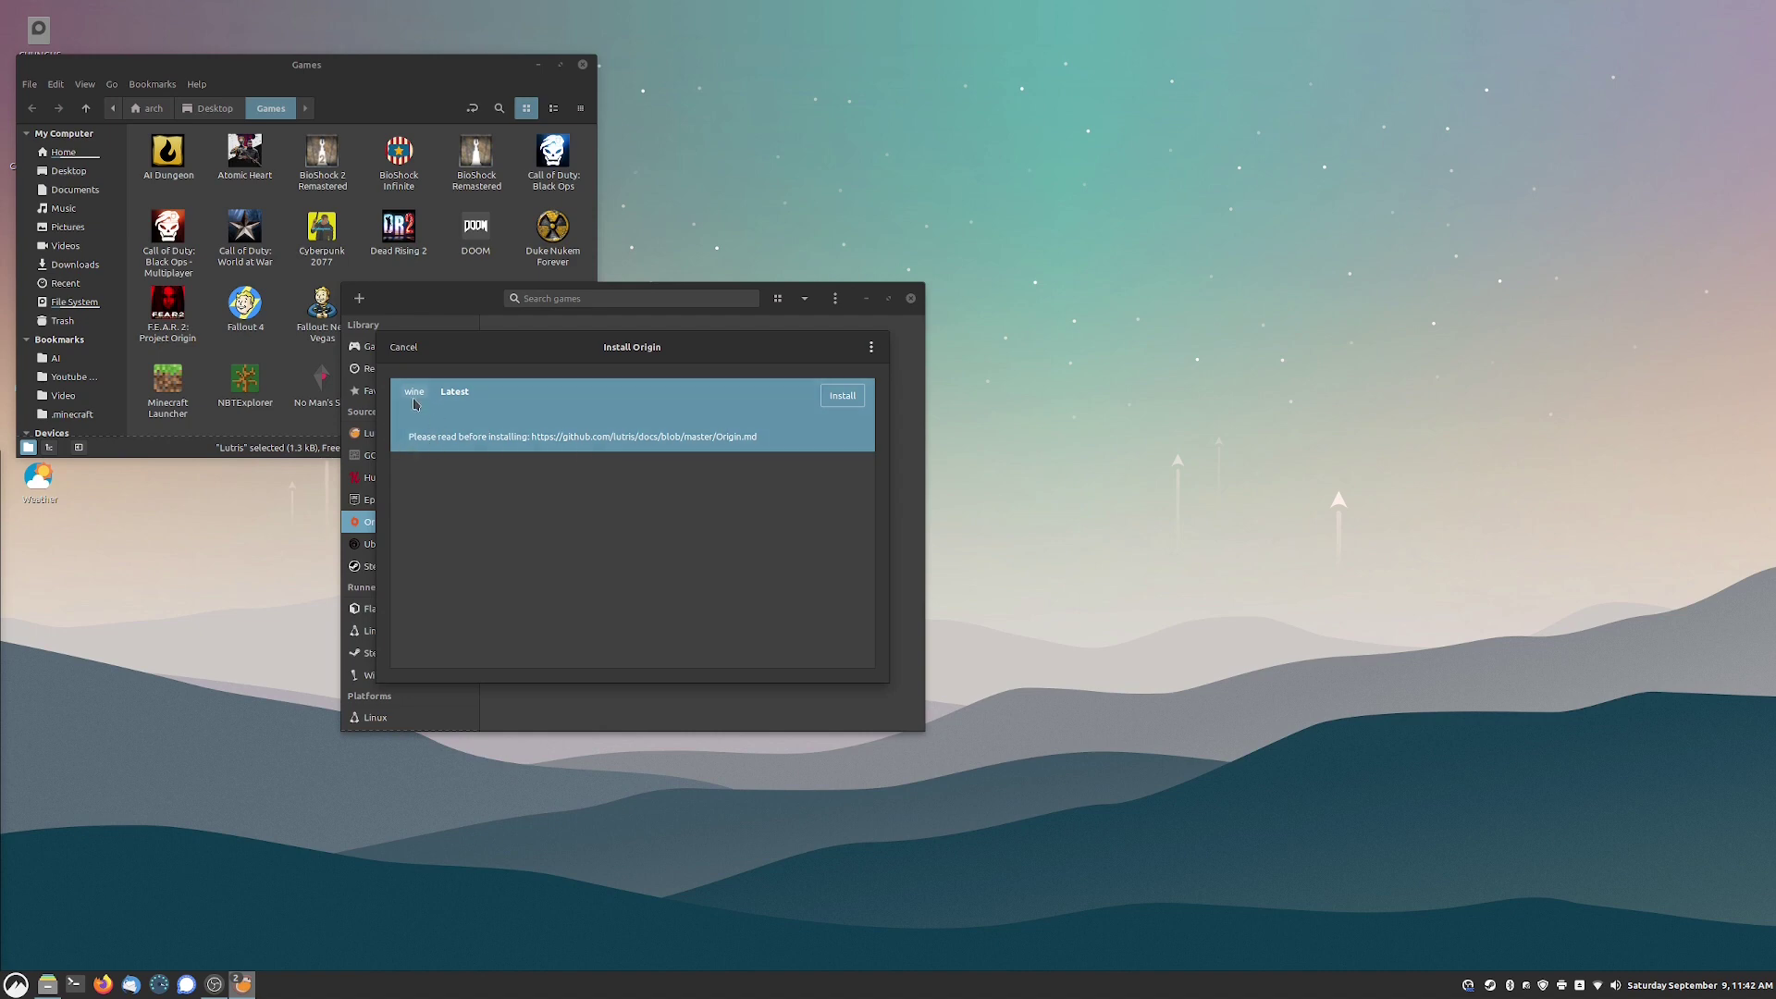
pyautogui.click(842, 395)
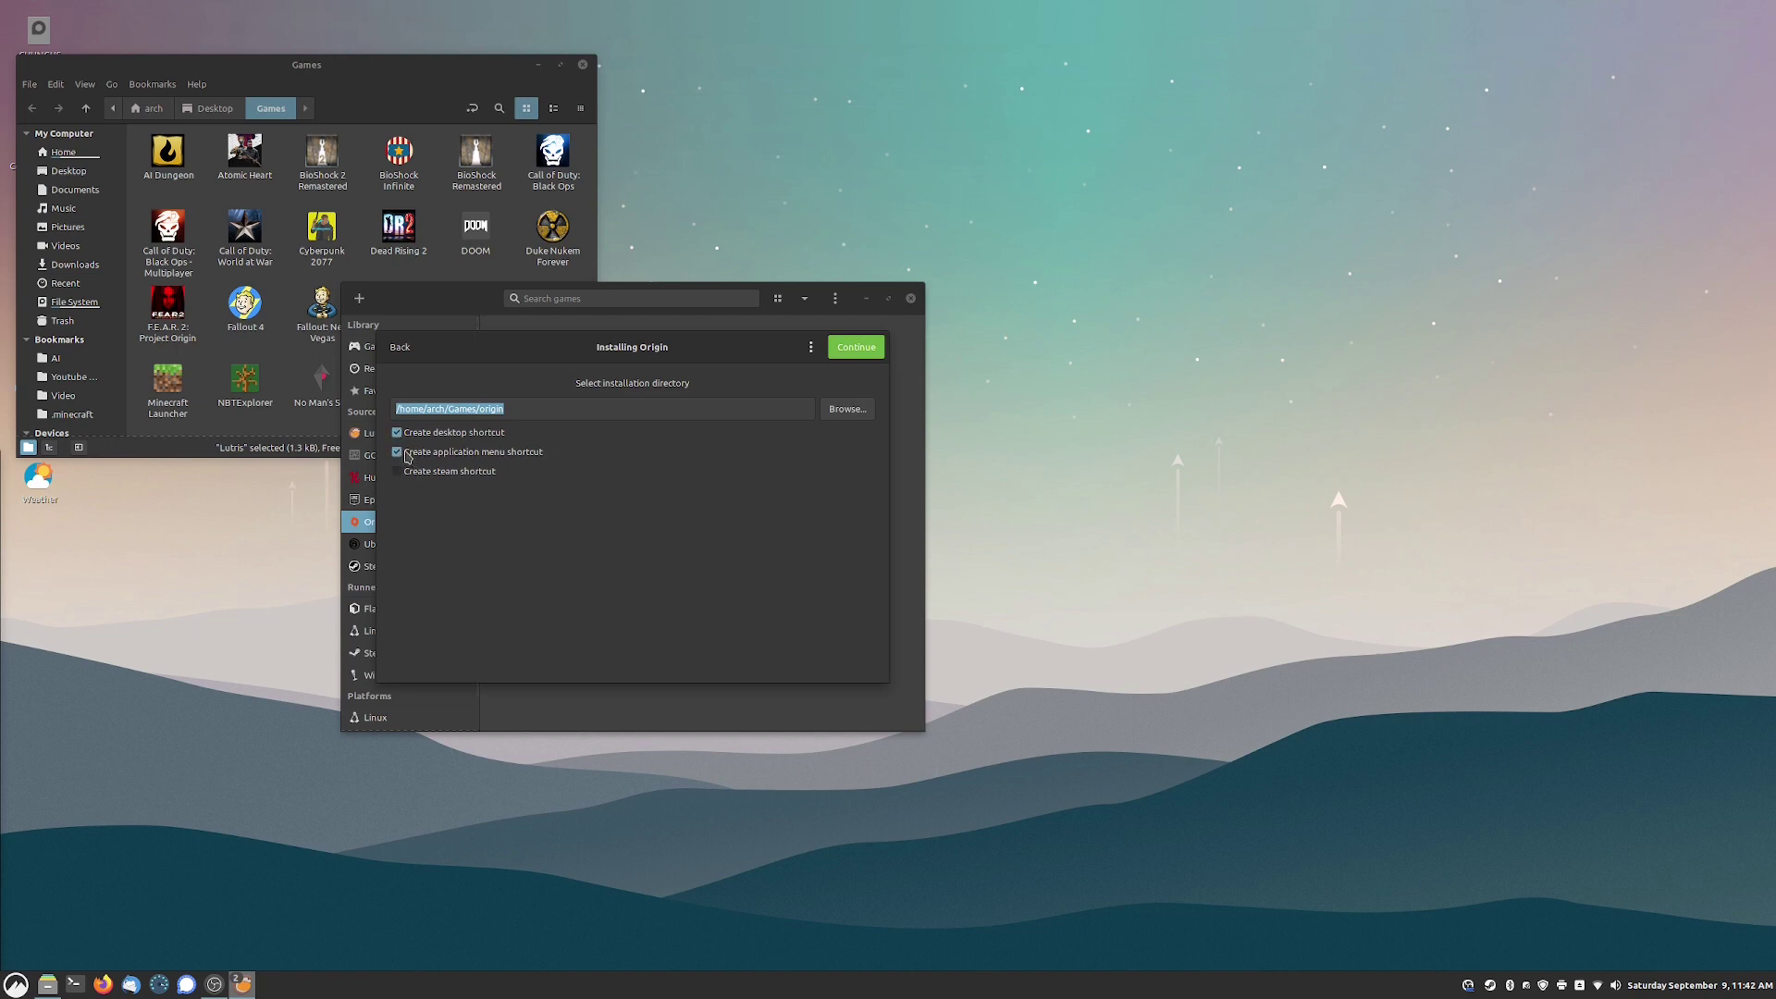
pyautogui.click(397, 473)
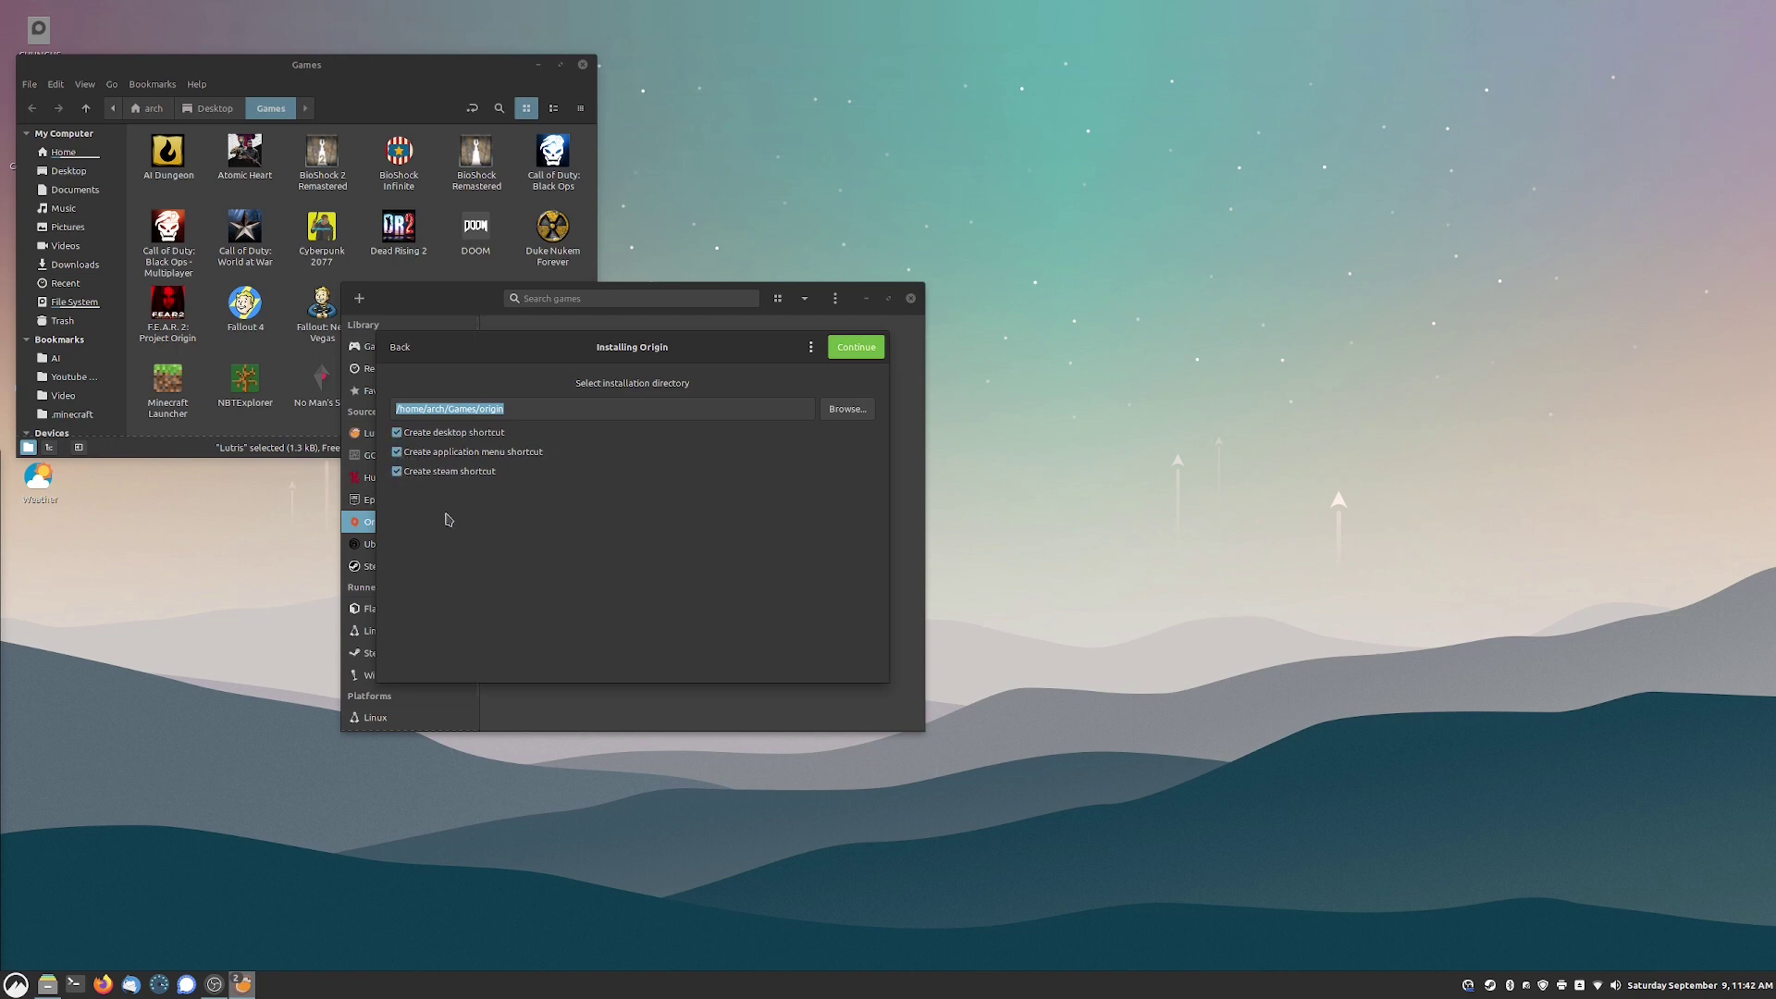
# Create a folder named Origin on the mounted drive as the installation directory and start the Origin installation.
pyautogui.click(848, 410)
pyautogui.click(989, 263)
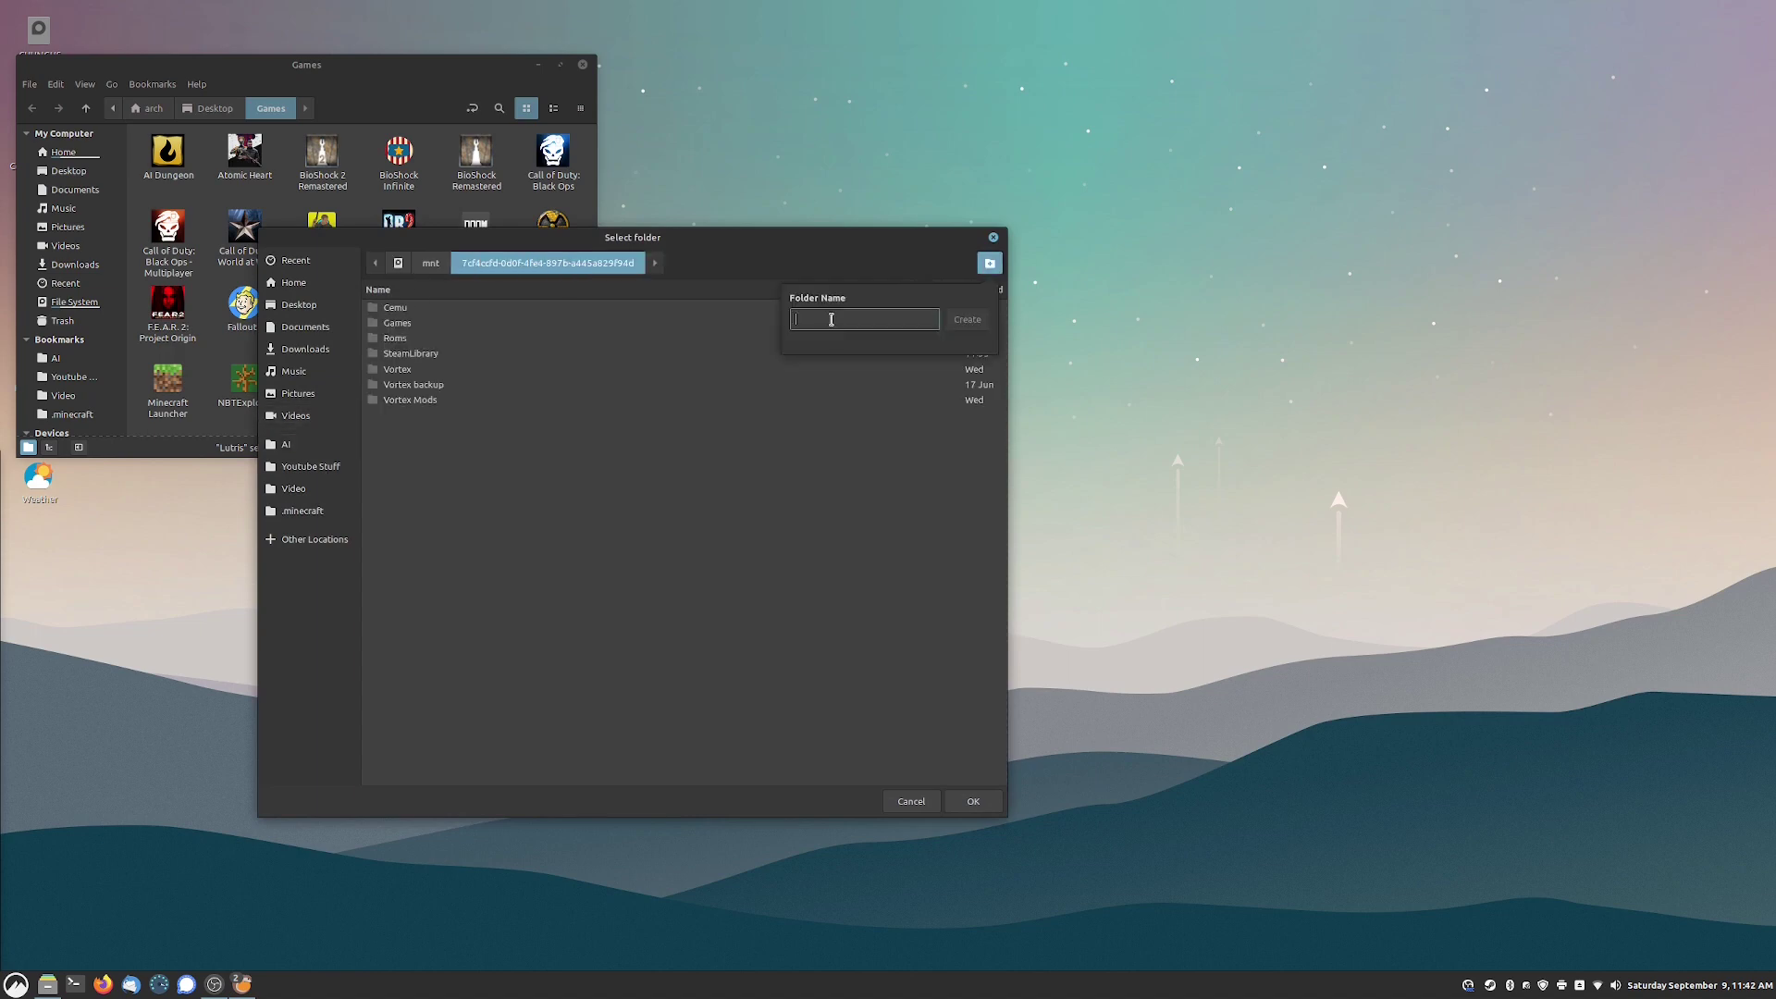
pyautogui.write('Origin')
pyautogui.press('Return')
pyautogui.press('Return')
pyautogui.click(859, 348)
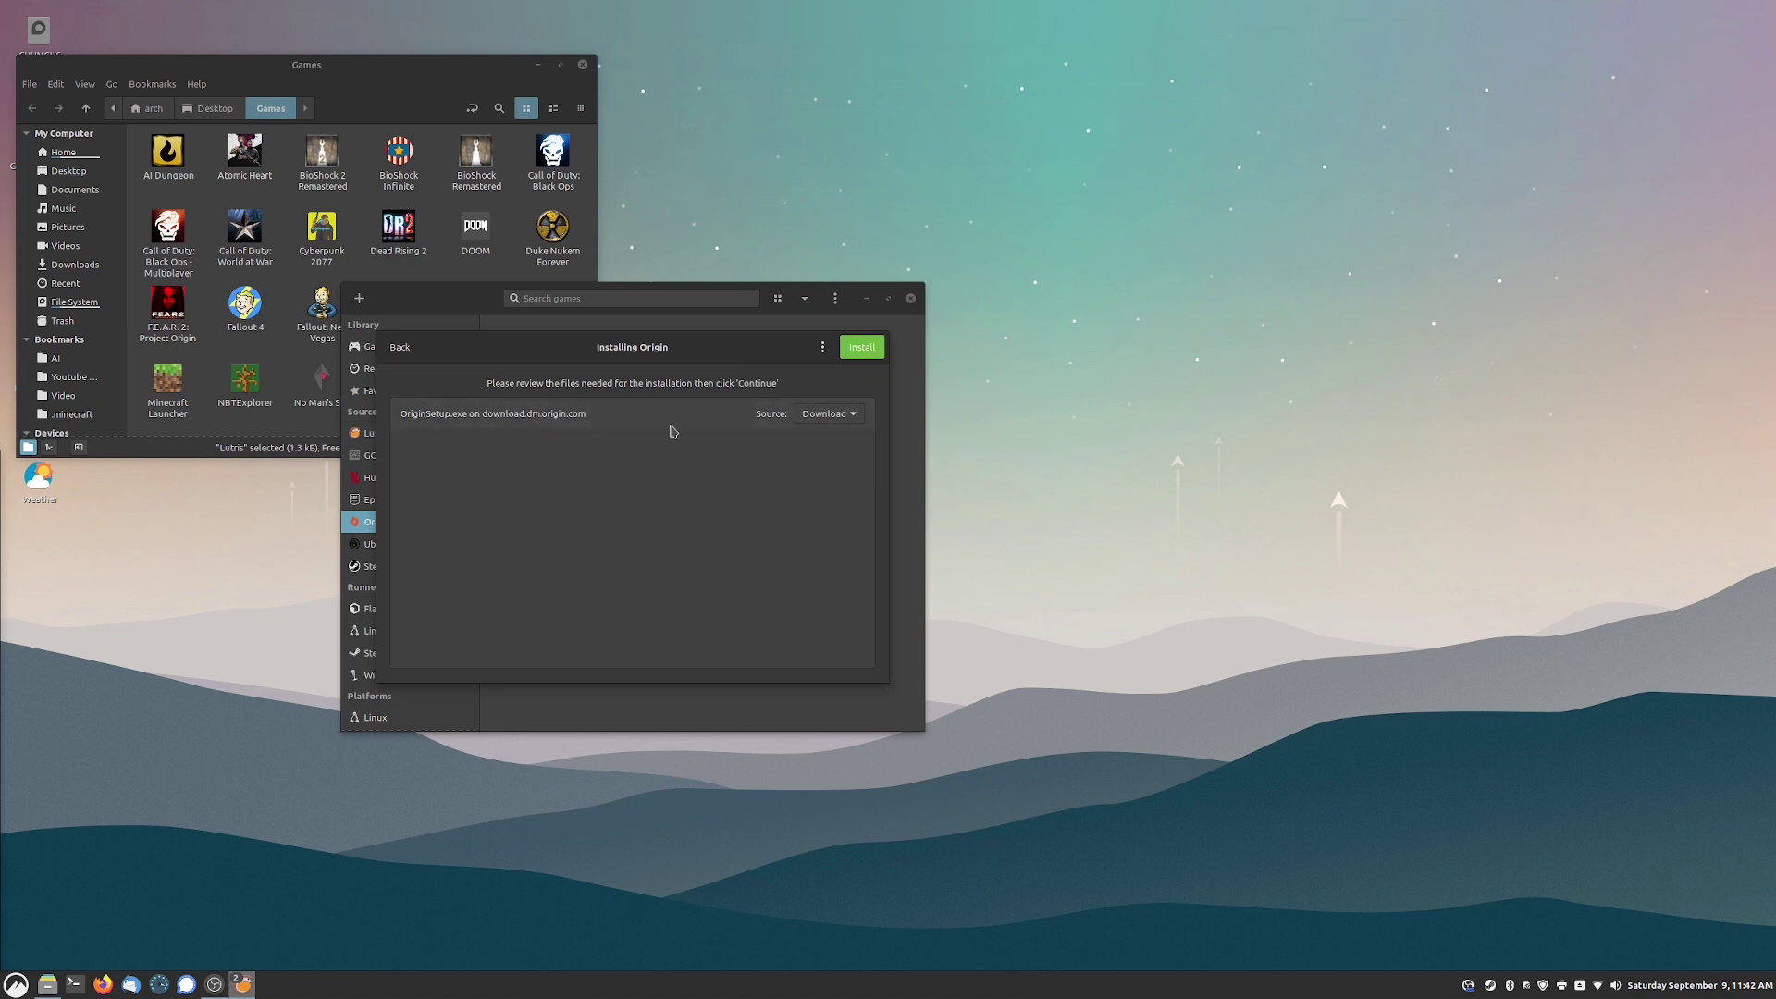
pyautogui.click(859, 357)
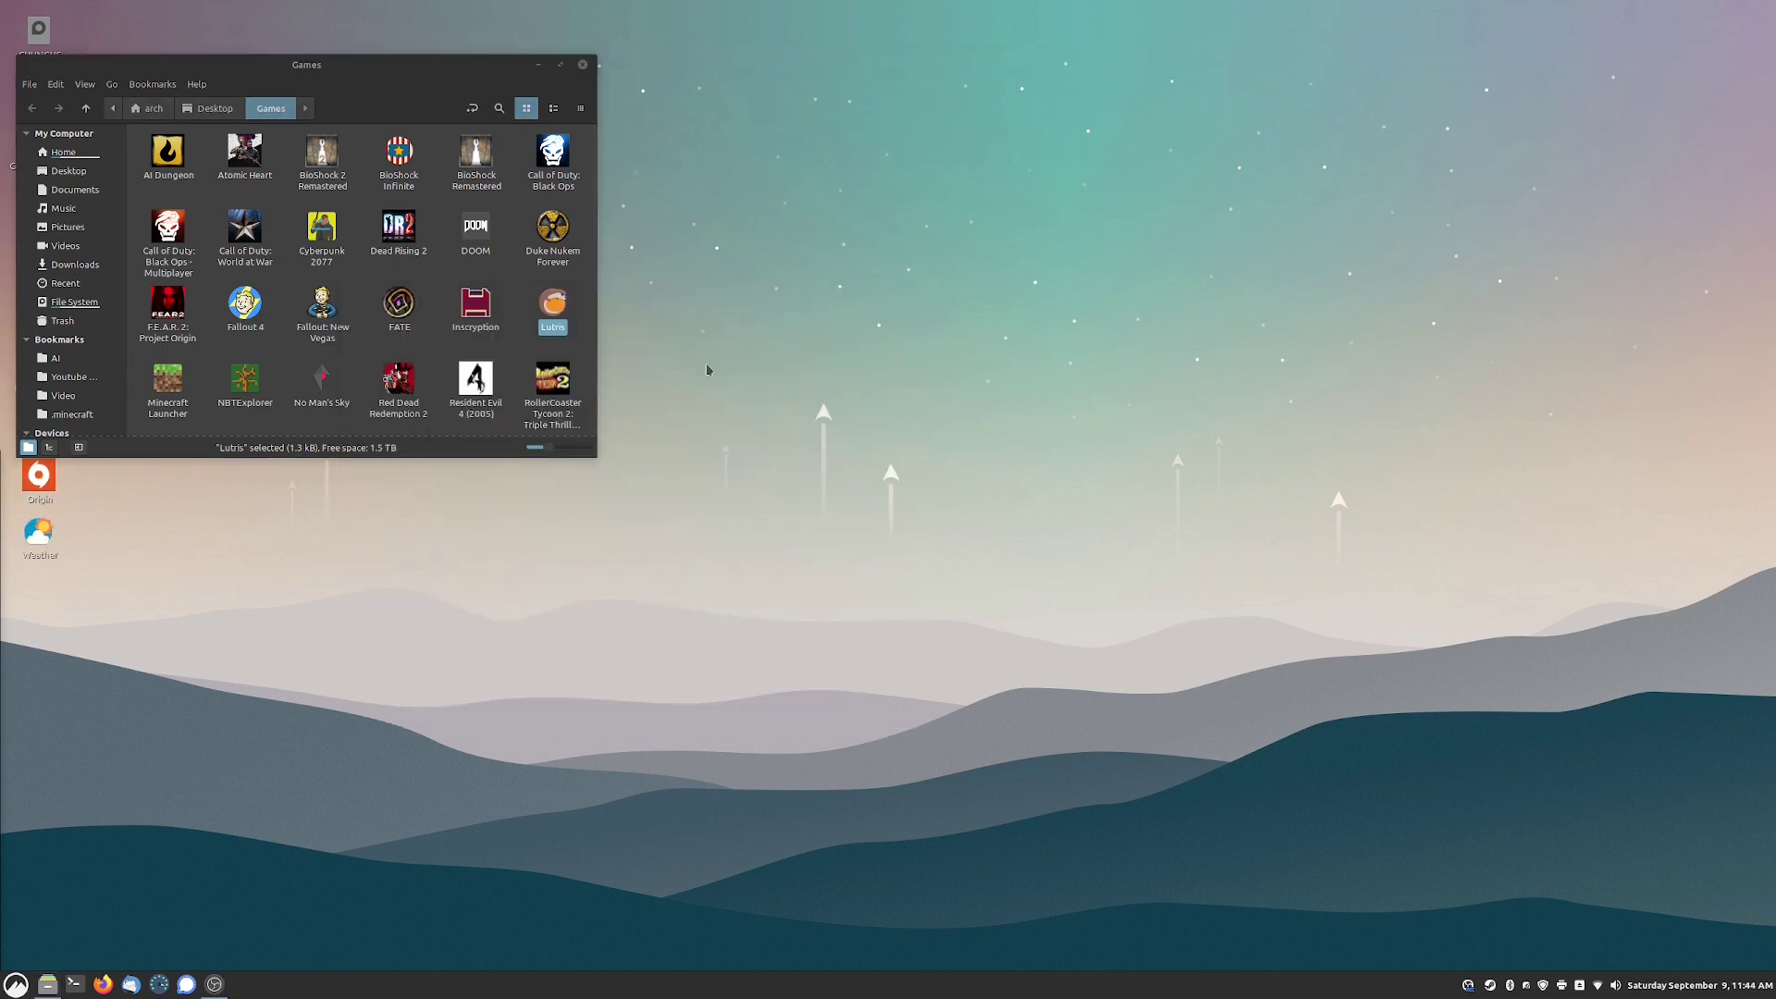
# Close the Origin installer's error window and select Keep me signed in on the EA account sign-in form.
pyautogui.moveTo(325, 72); pyautogui.dragTo(340, 59)
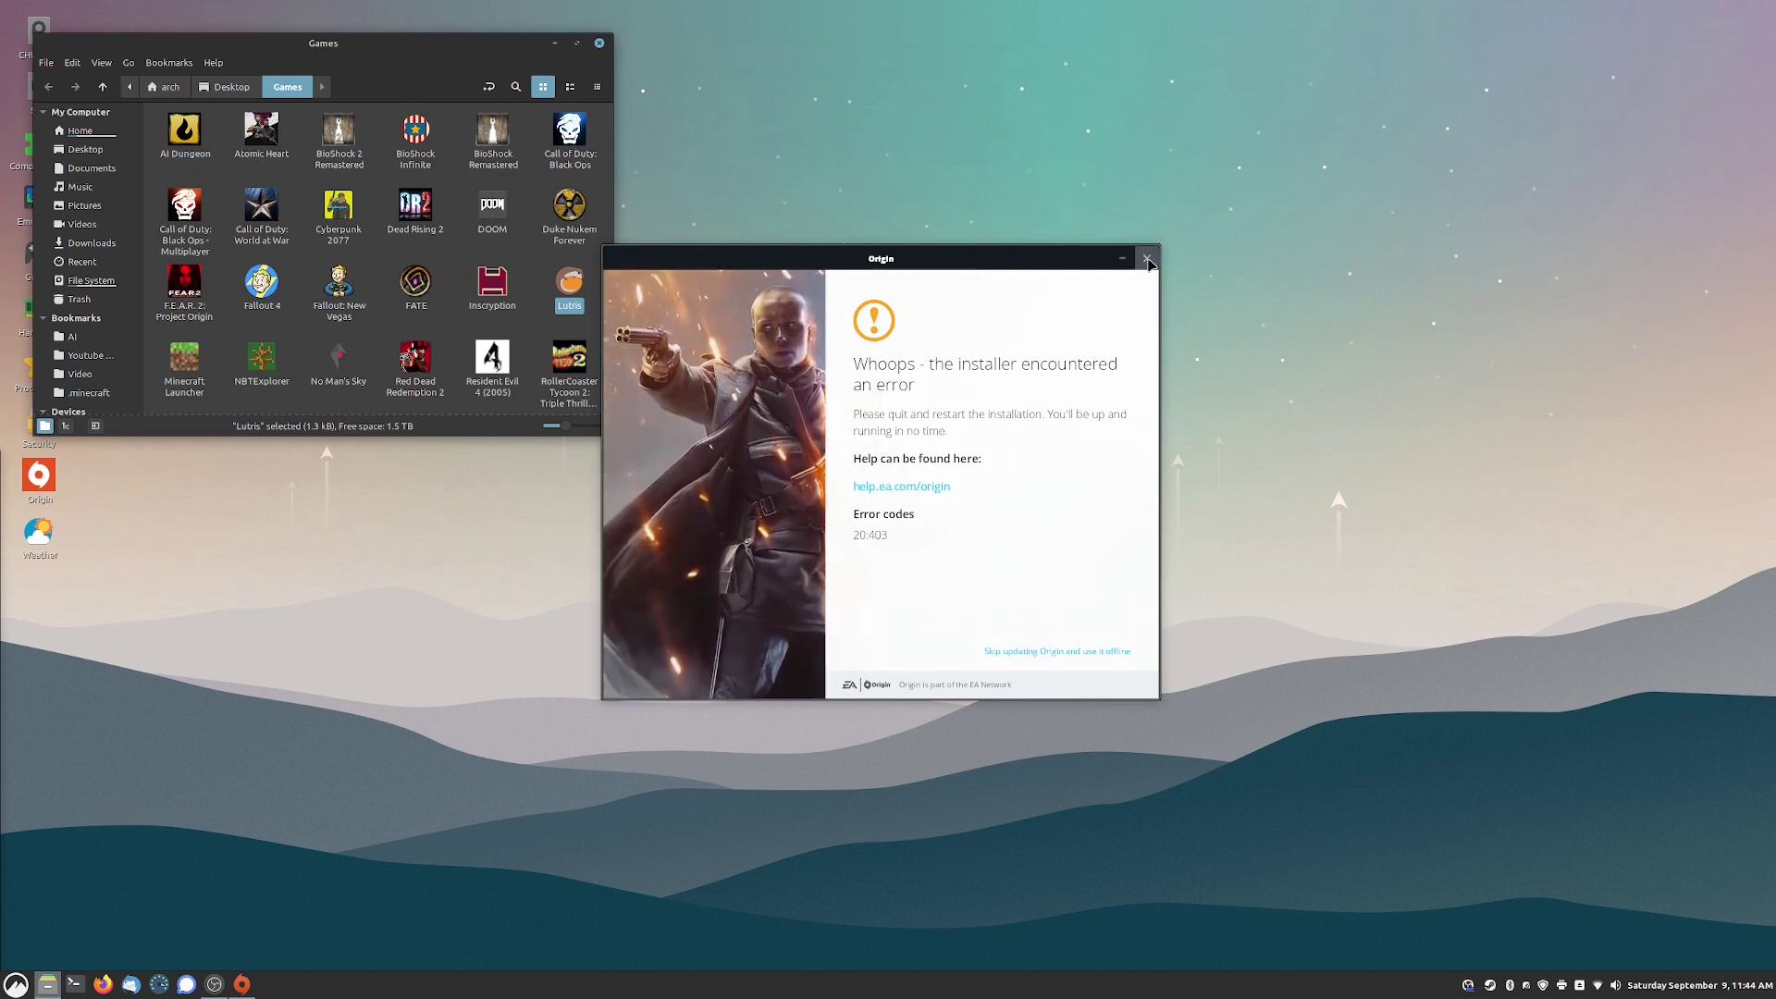
pyautogui.click(1148, 258)
pyautogui.click(992, 545)
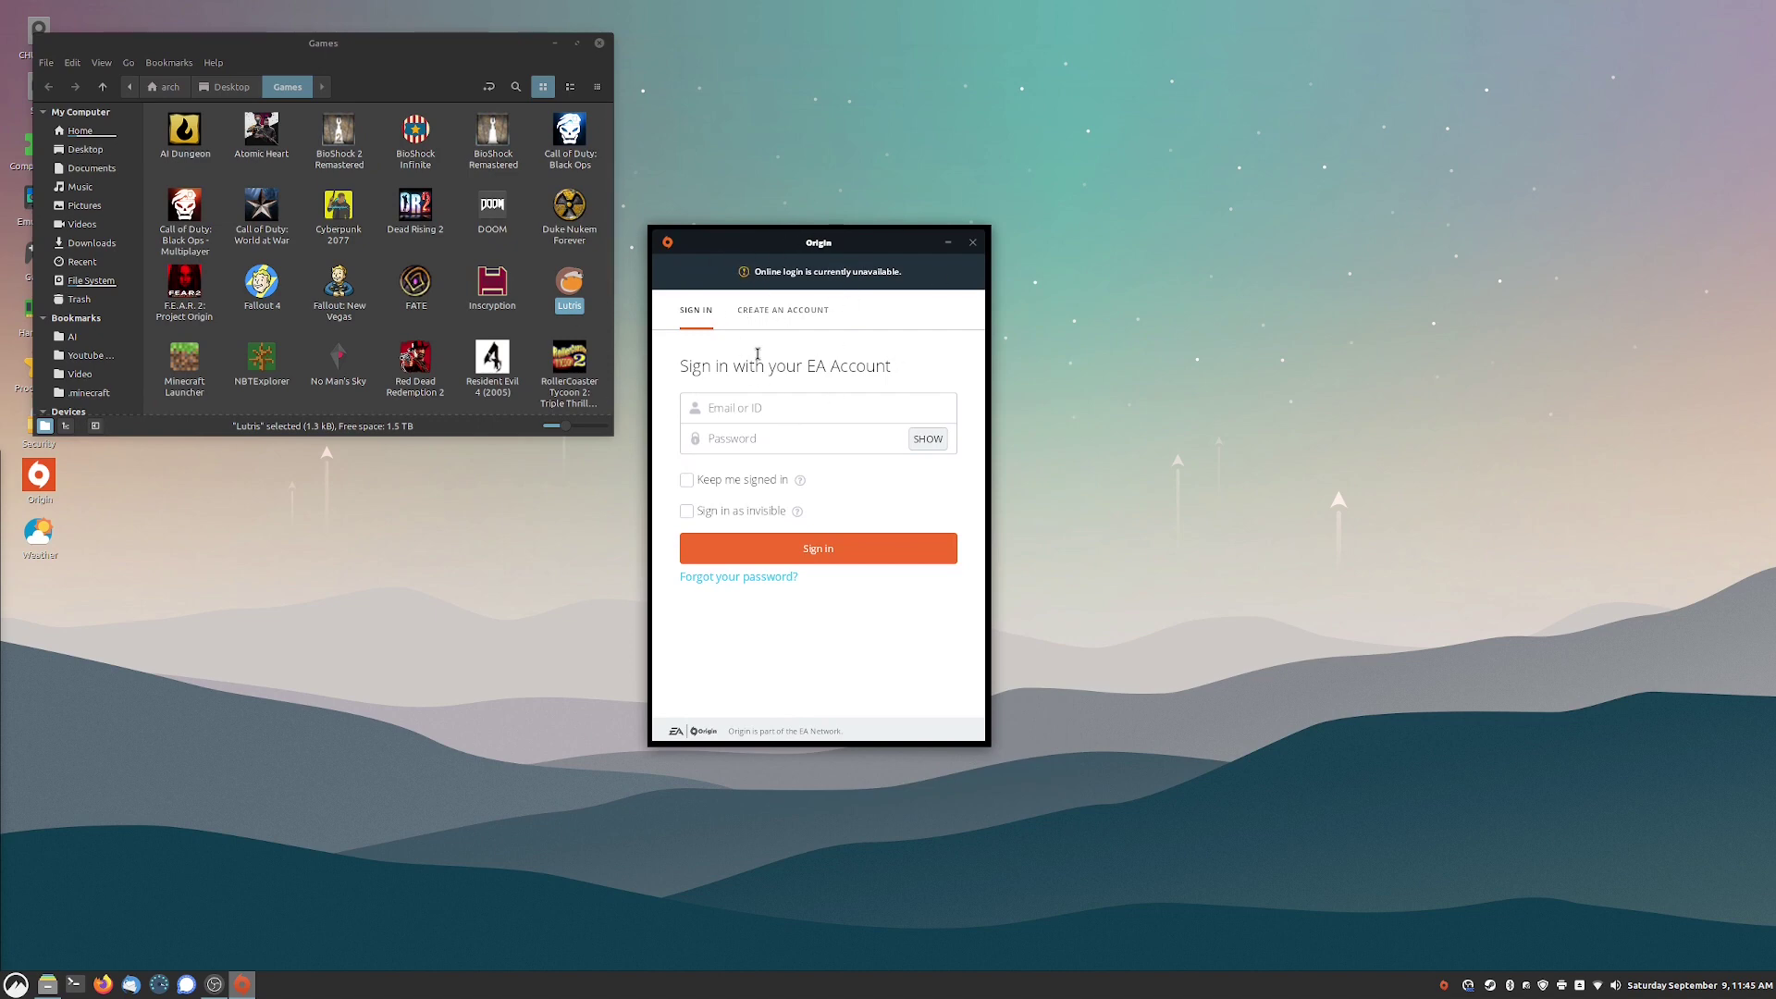
pyautogui.click(687, 480)
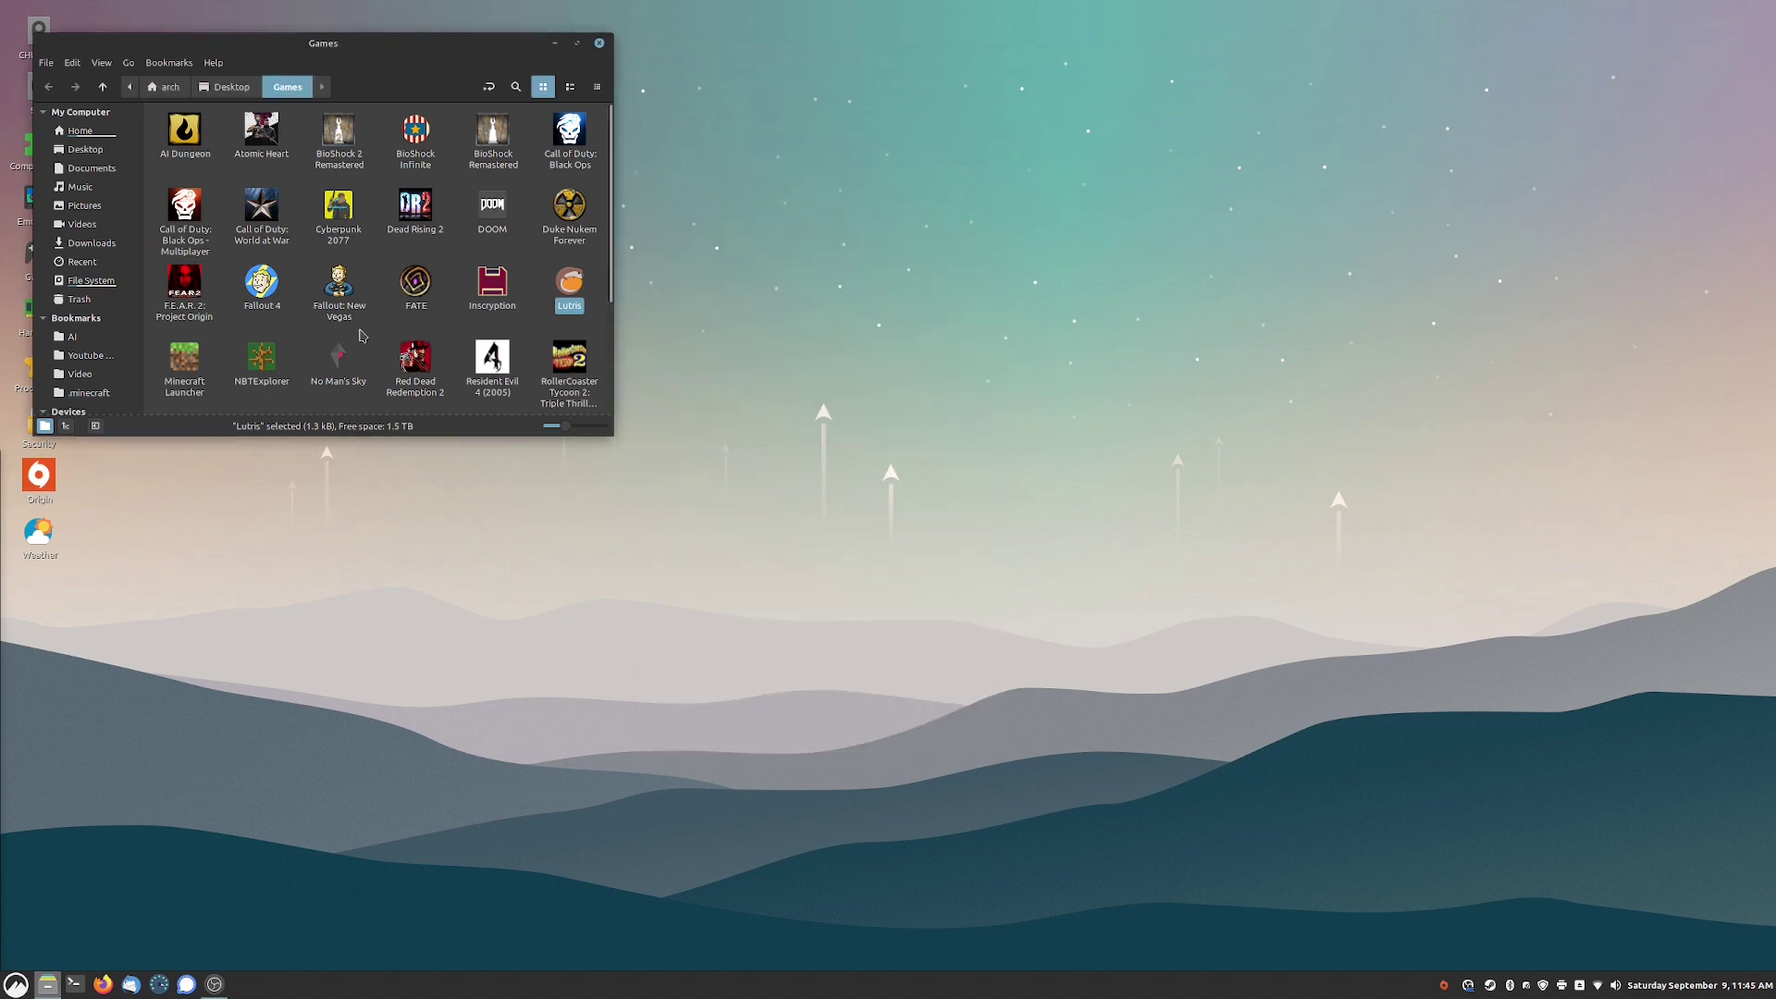
# Launch Lutris from the Games folder again and close the Origin installer's error window.
pyautogui.doubleClick(579, 295)
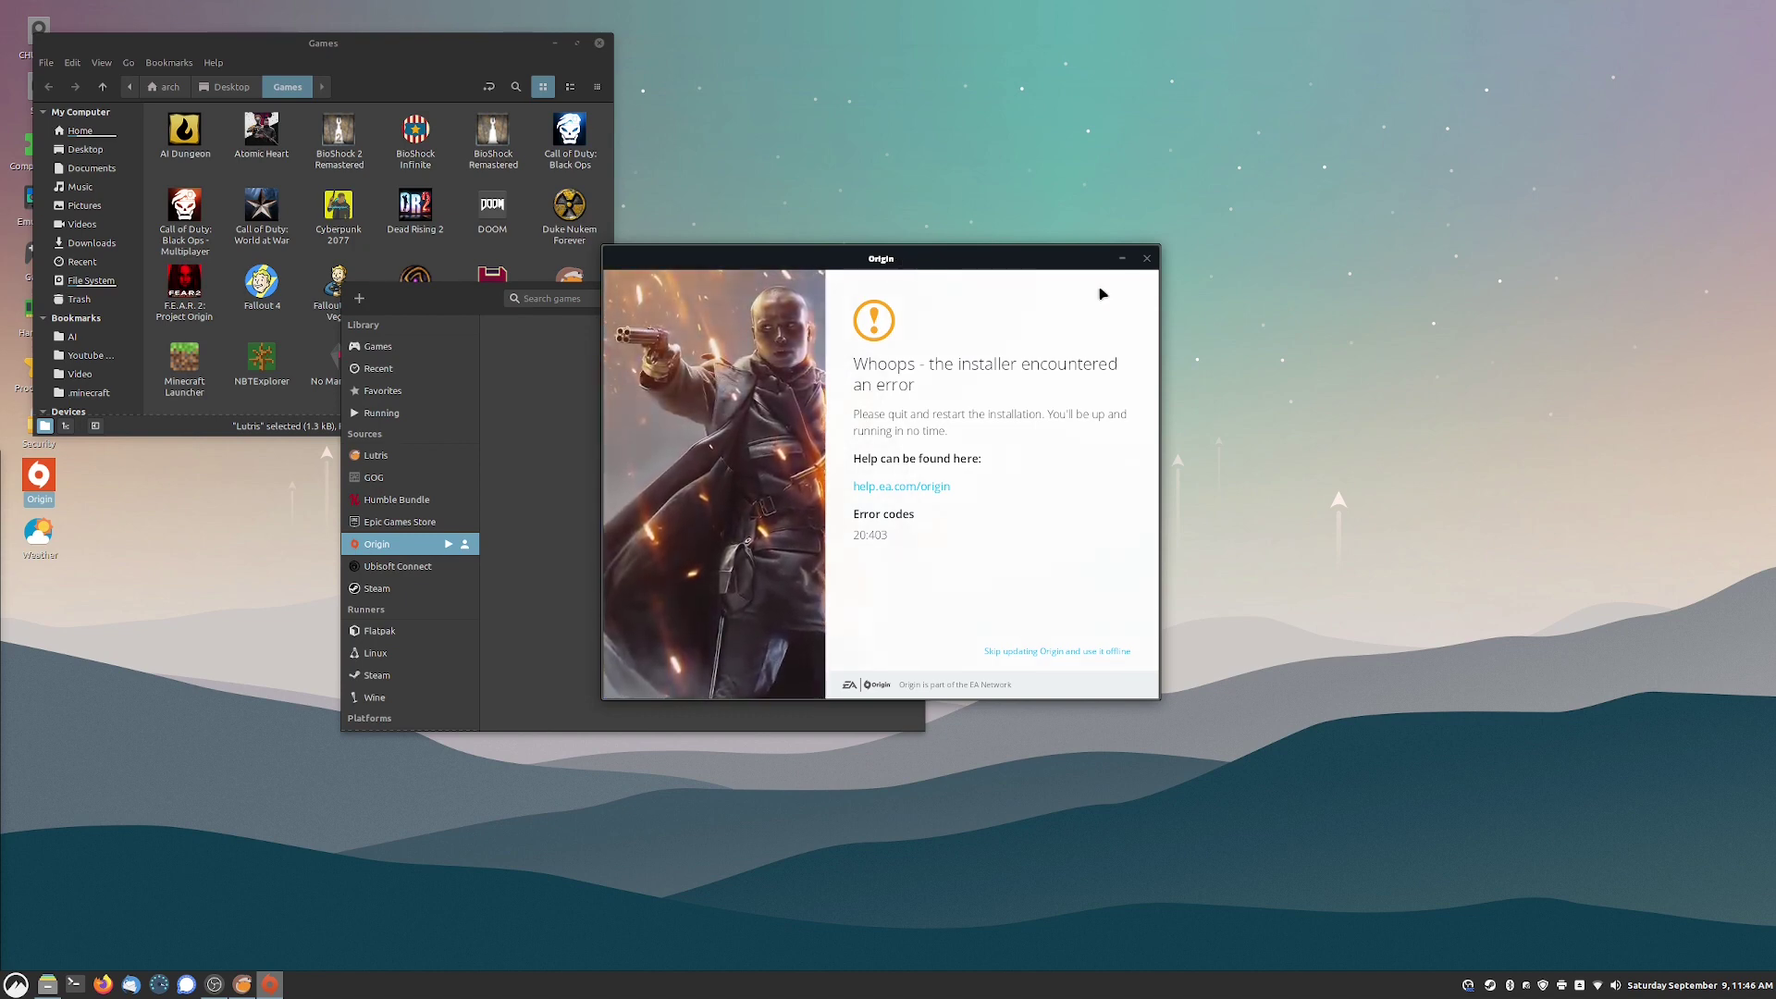
pyautogui.click(1146, 258)
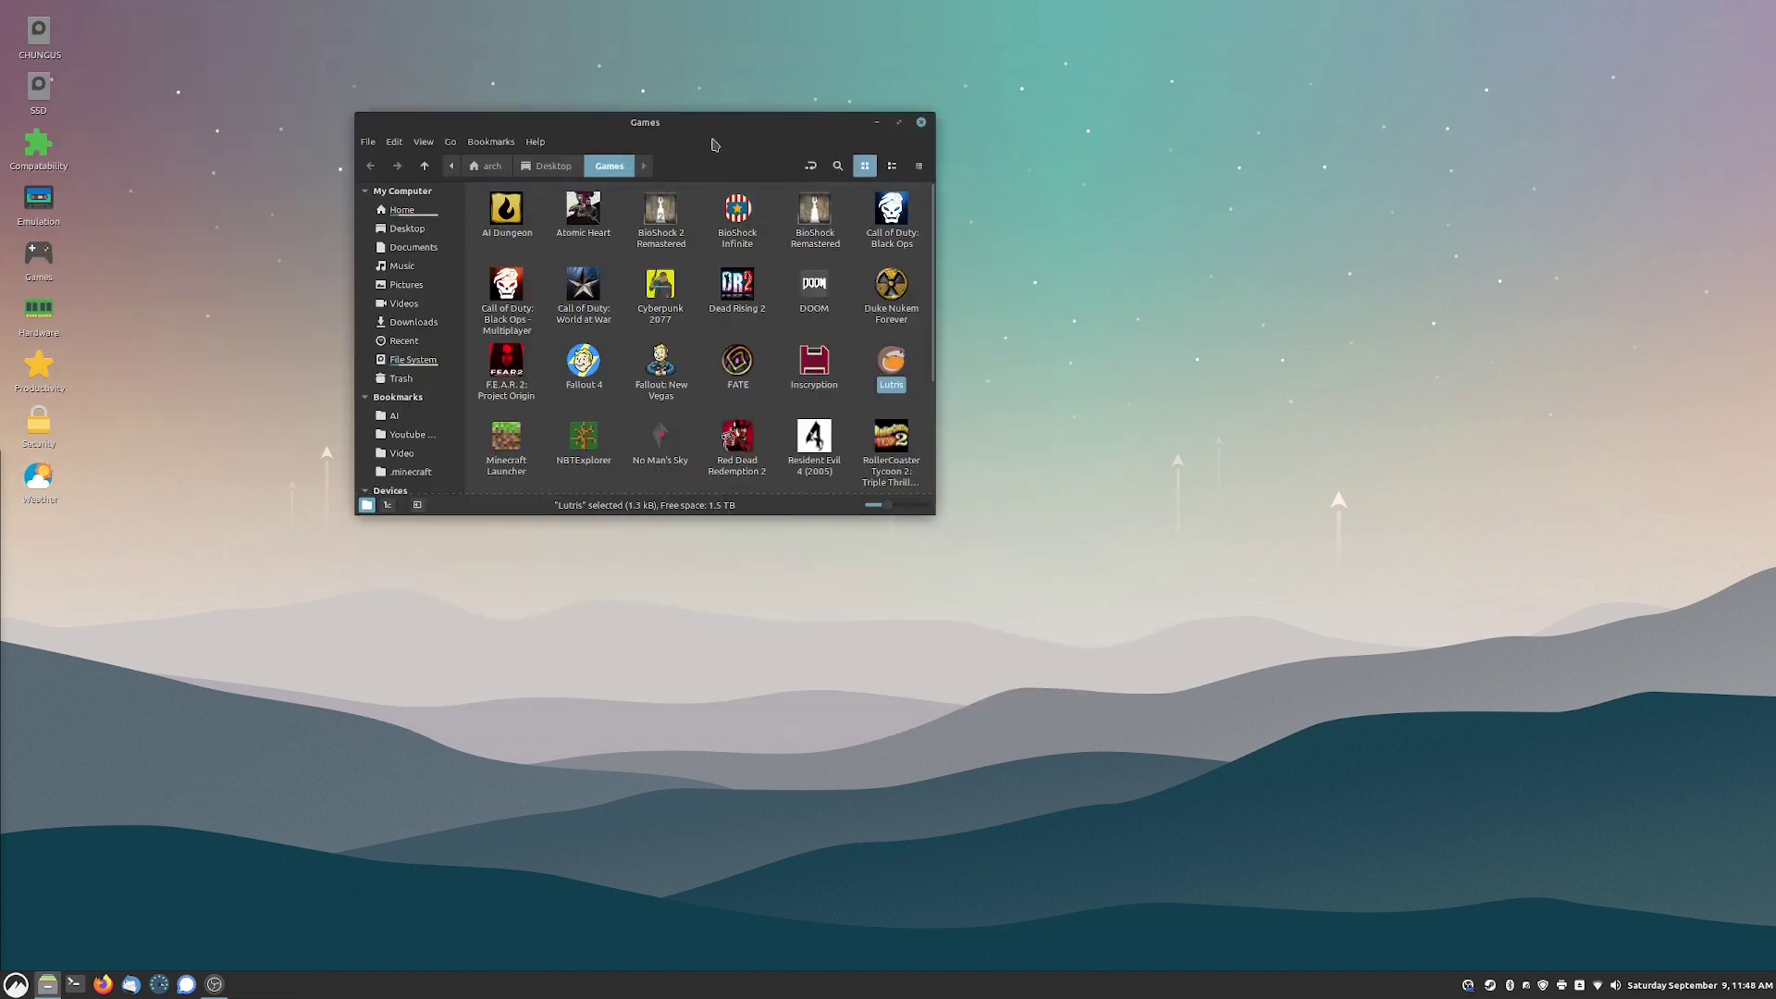
# Look through the games in the Games folder and launch Valheim.
pyautogui.moveTo(717, 141); pyautogui.dragTo(673, 131)
pyautogui.scroll(-3, 687, 317)
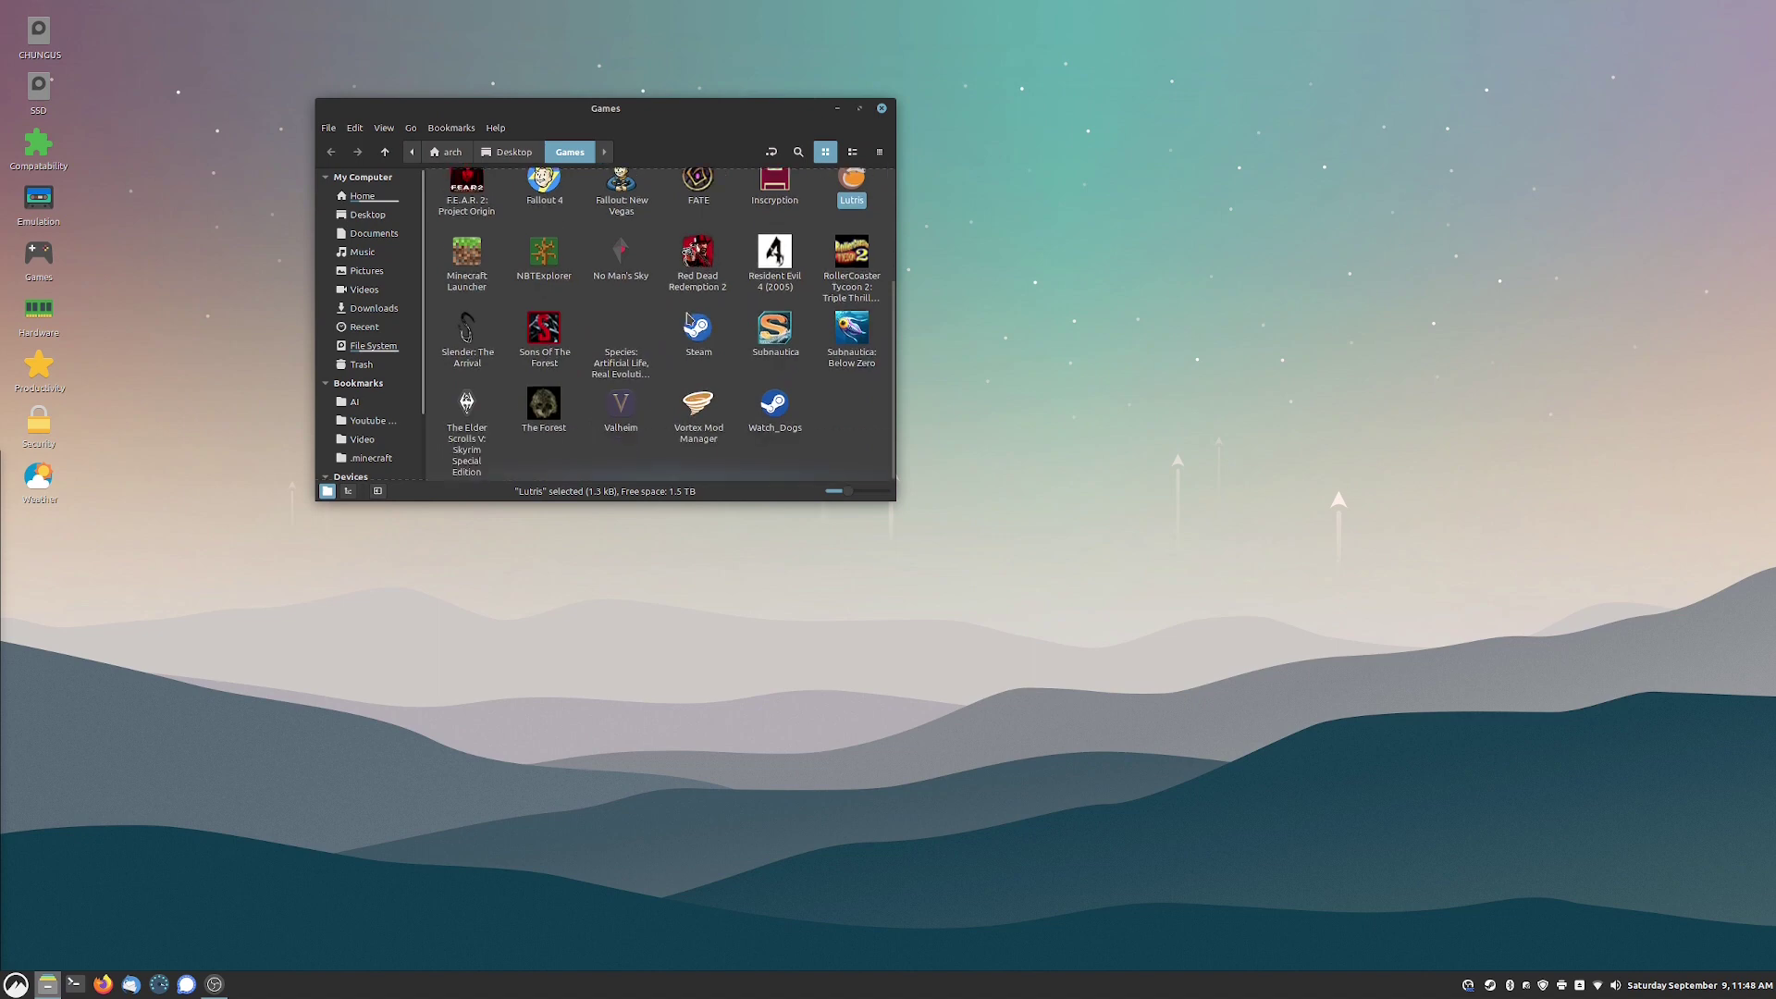
pyautogui.scroll(3, 663, 355)
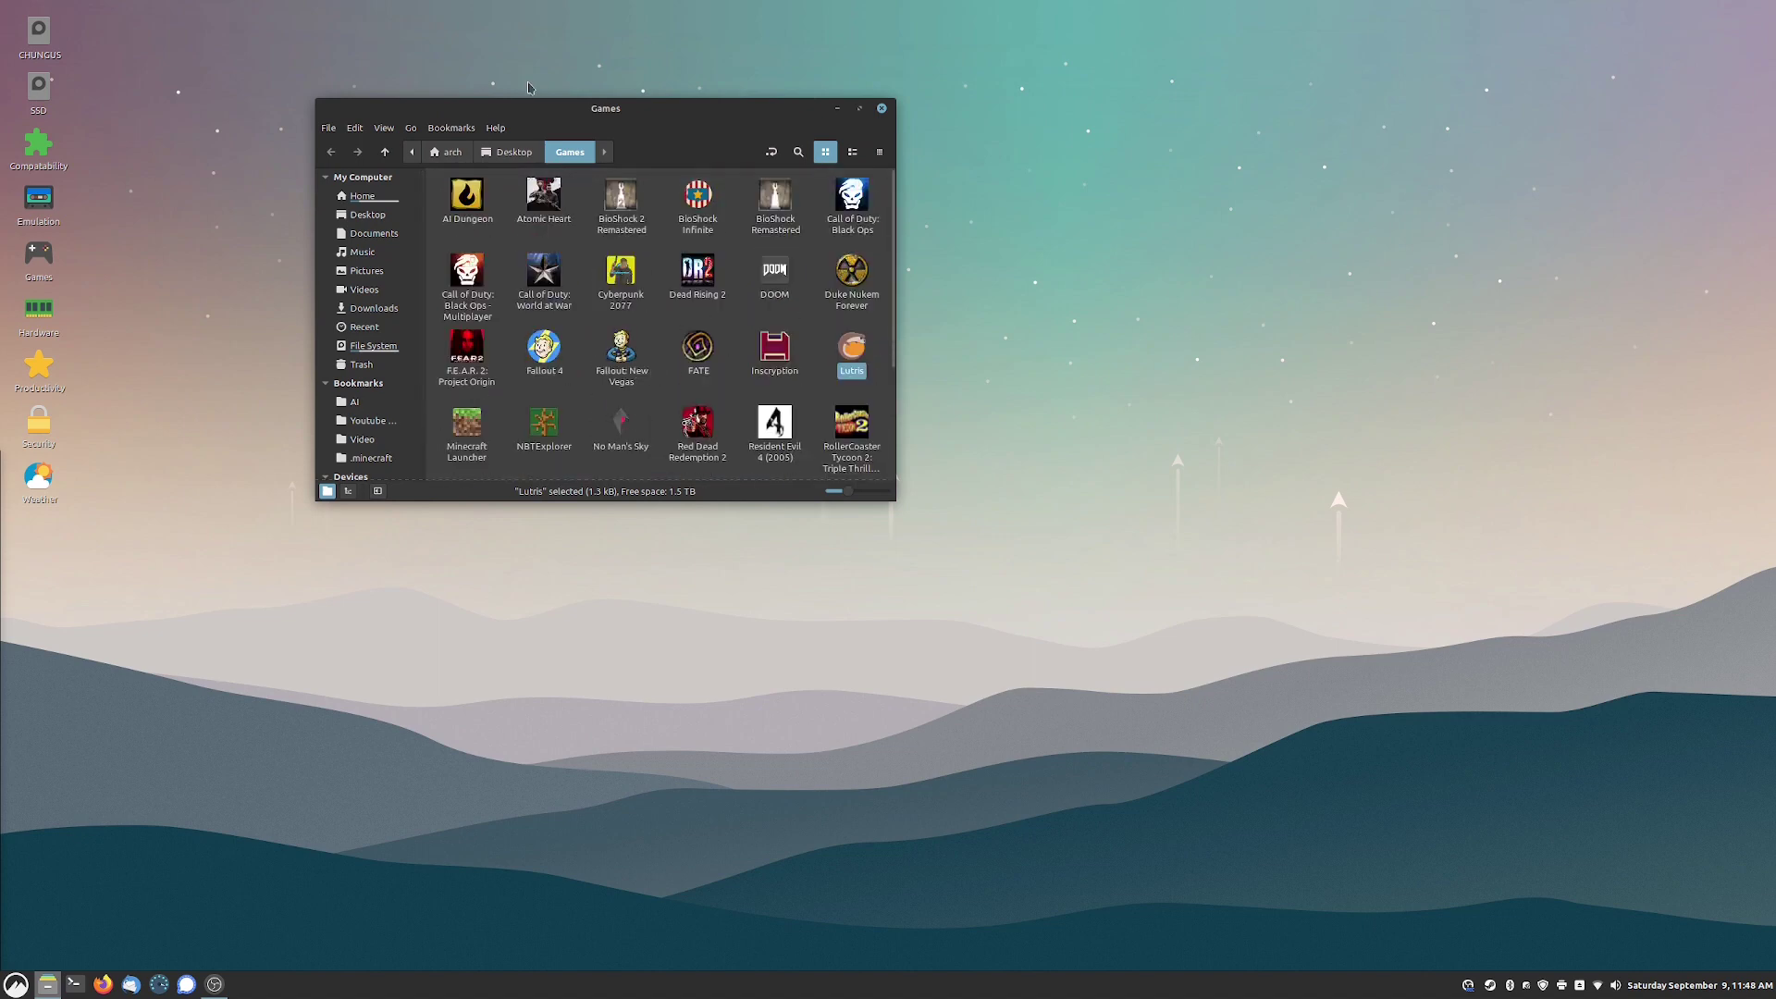
pyautogui.scroll(-3, 652, 333)
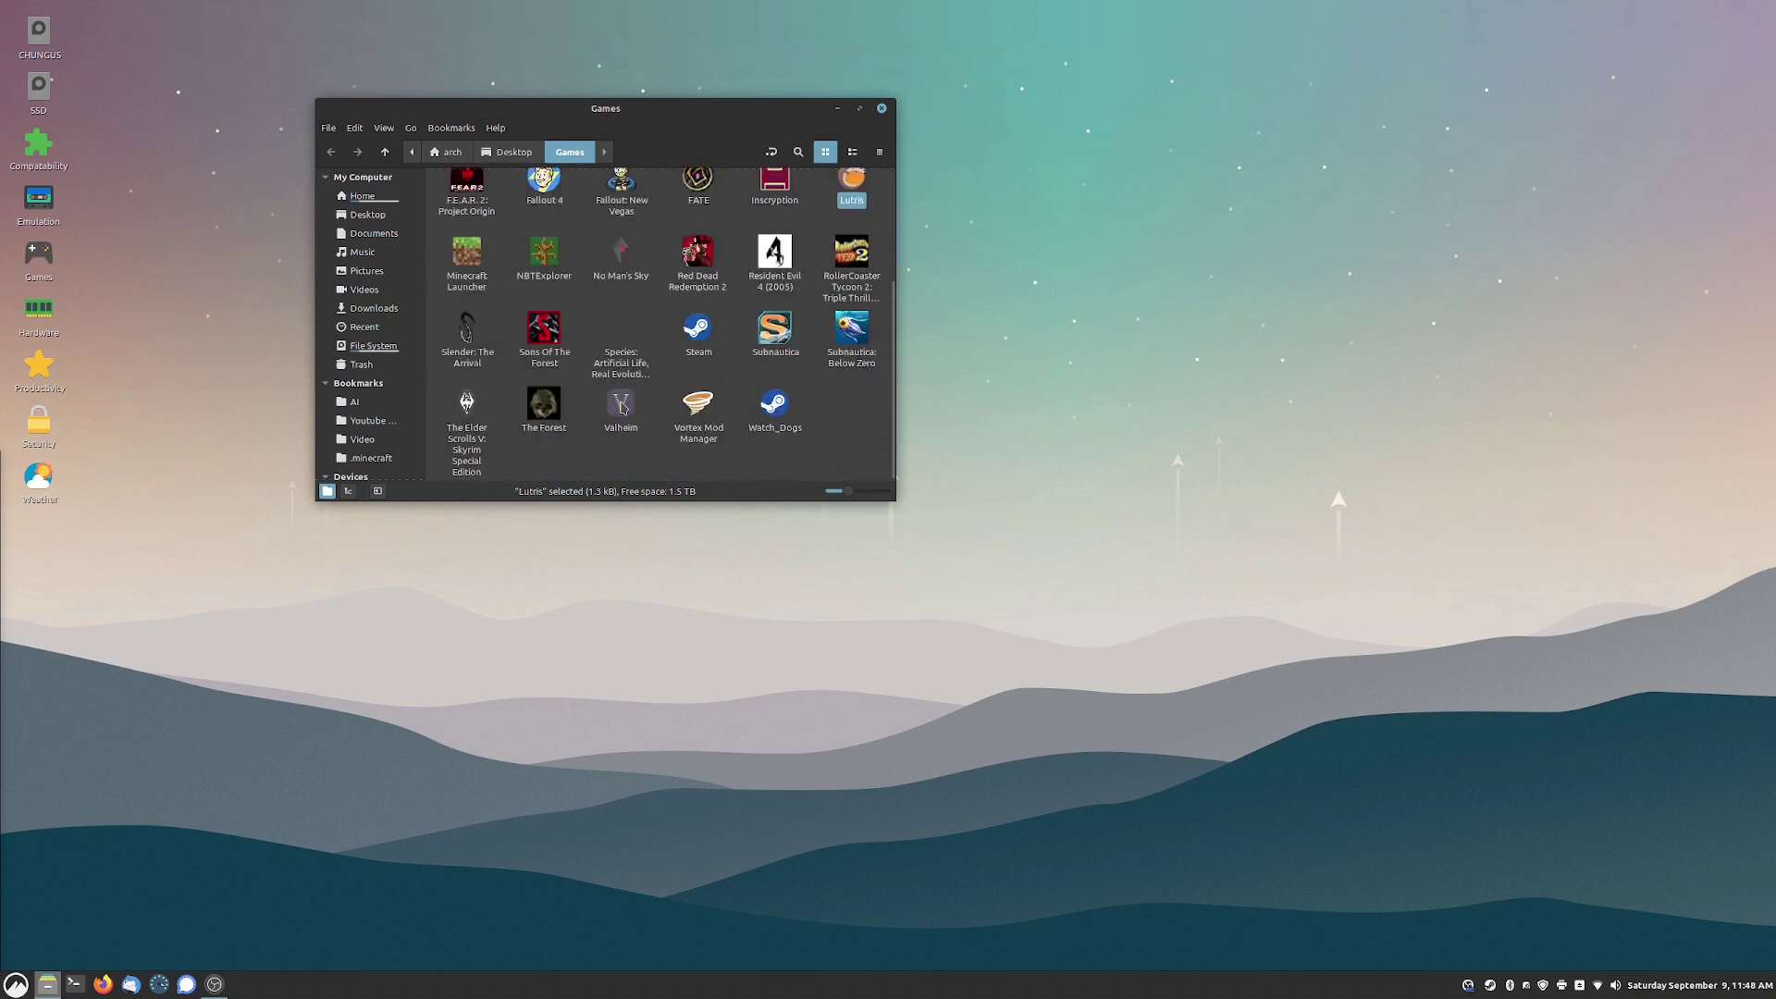
pyautogui.press('Return')
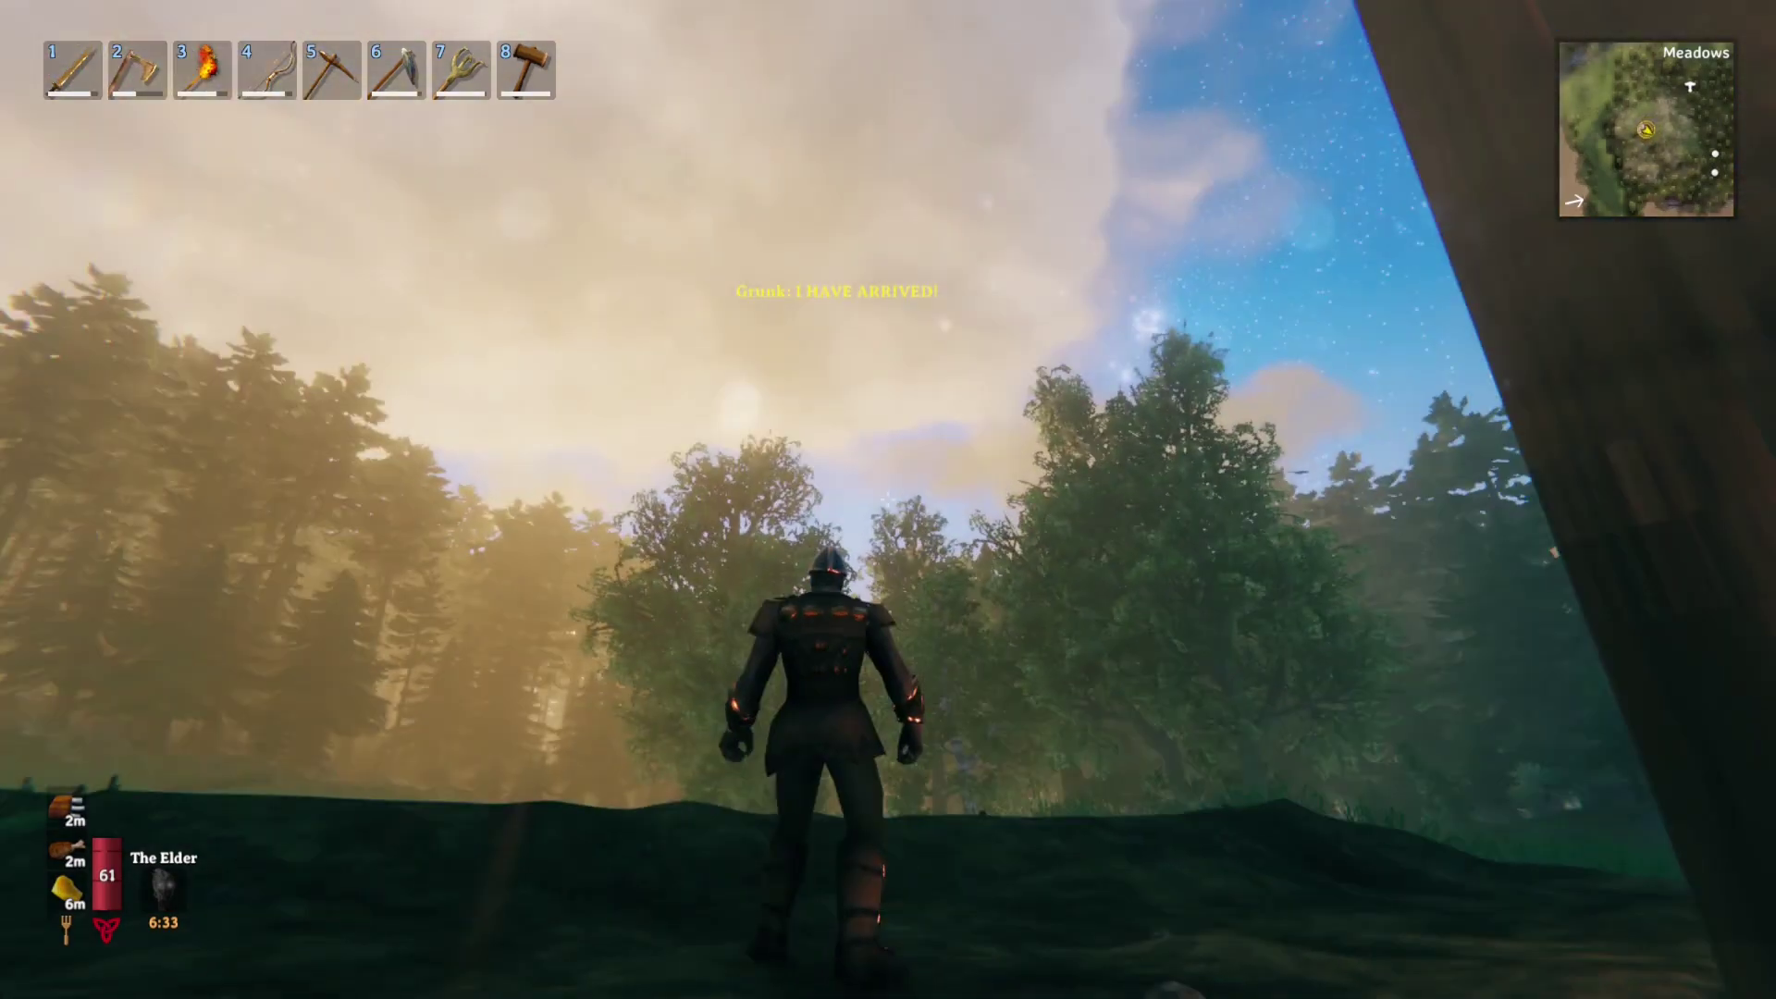
# Equip the weapon in slot 1 and run around the wooden house to try out the game.
pyautogui.click(888, 500)
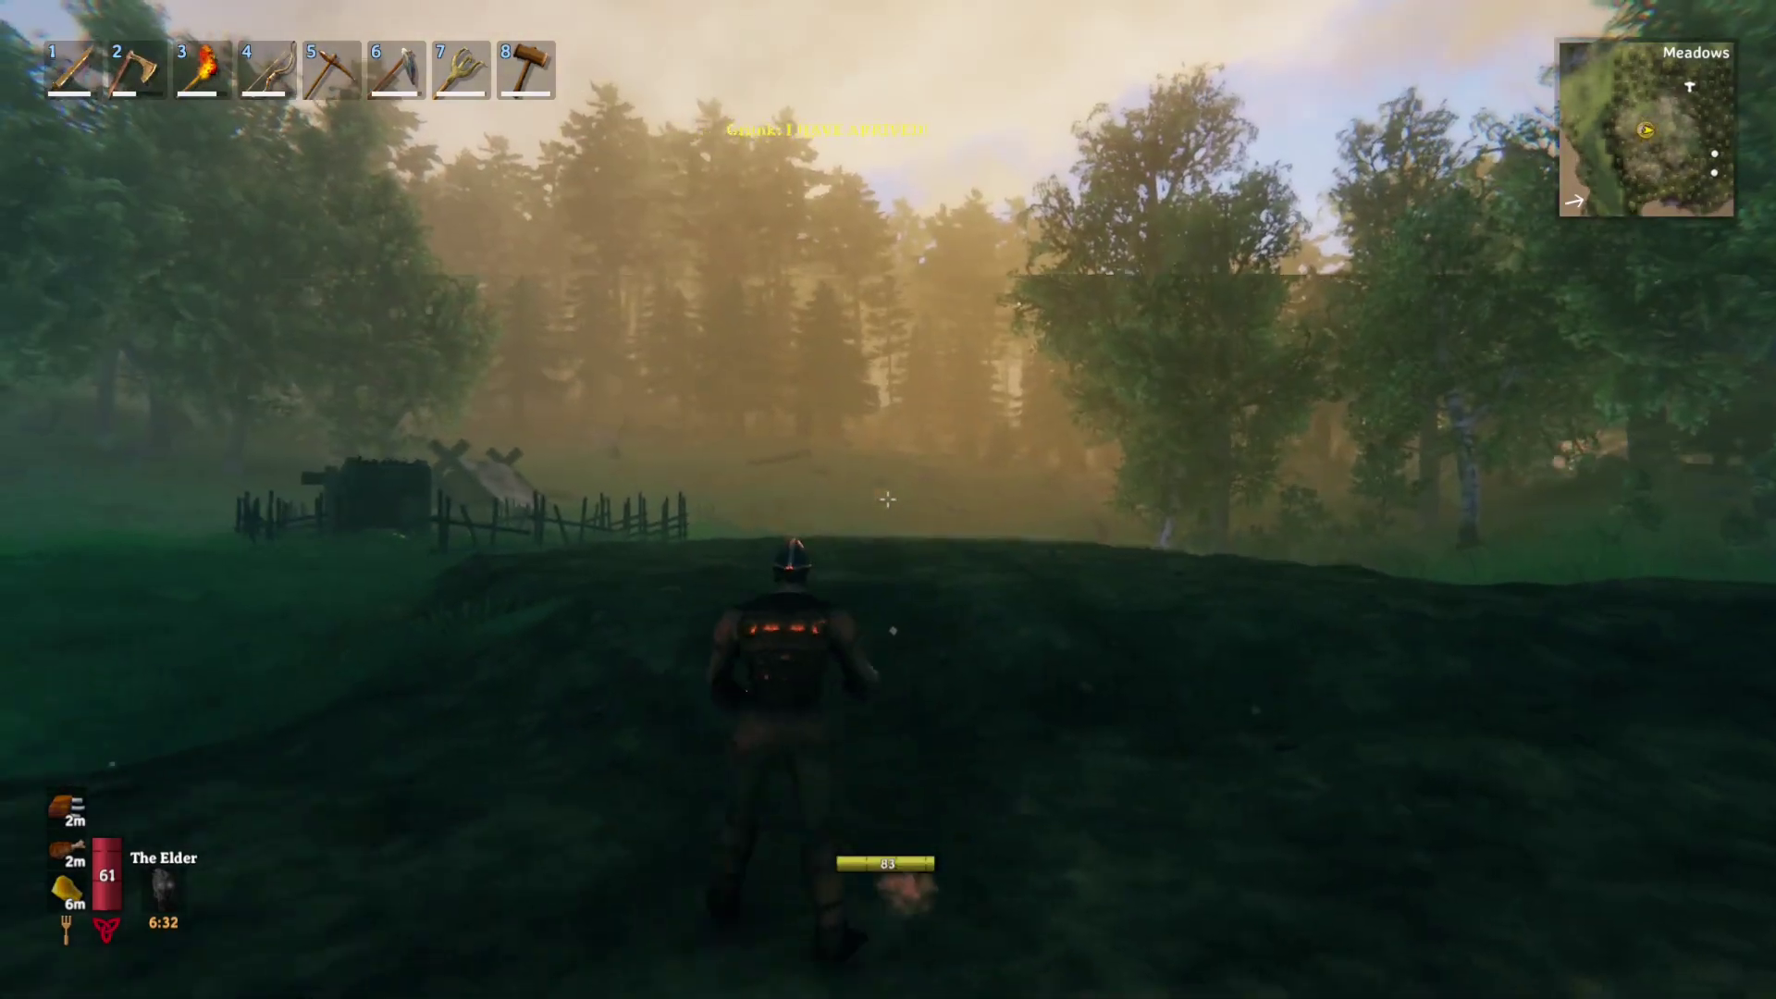
pyautogui.press('1')
pyautogui.press('w')
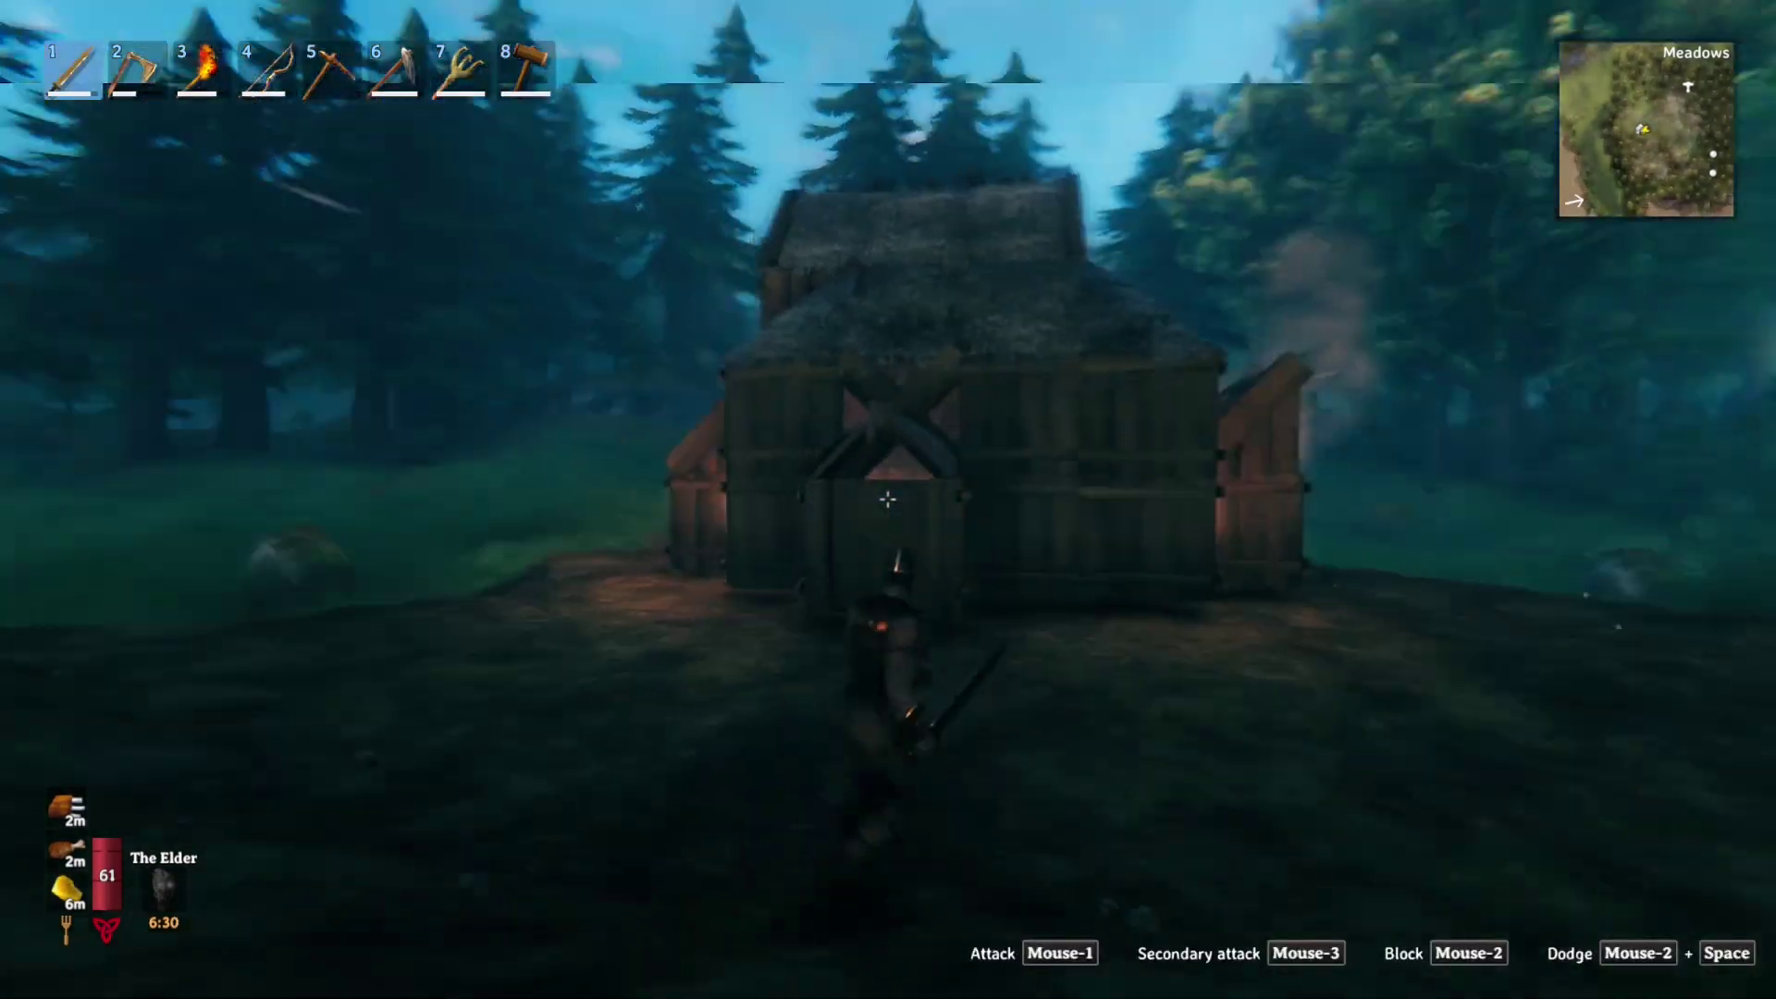
pyautogui.press('w')
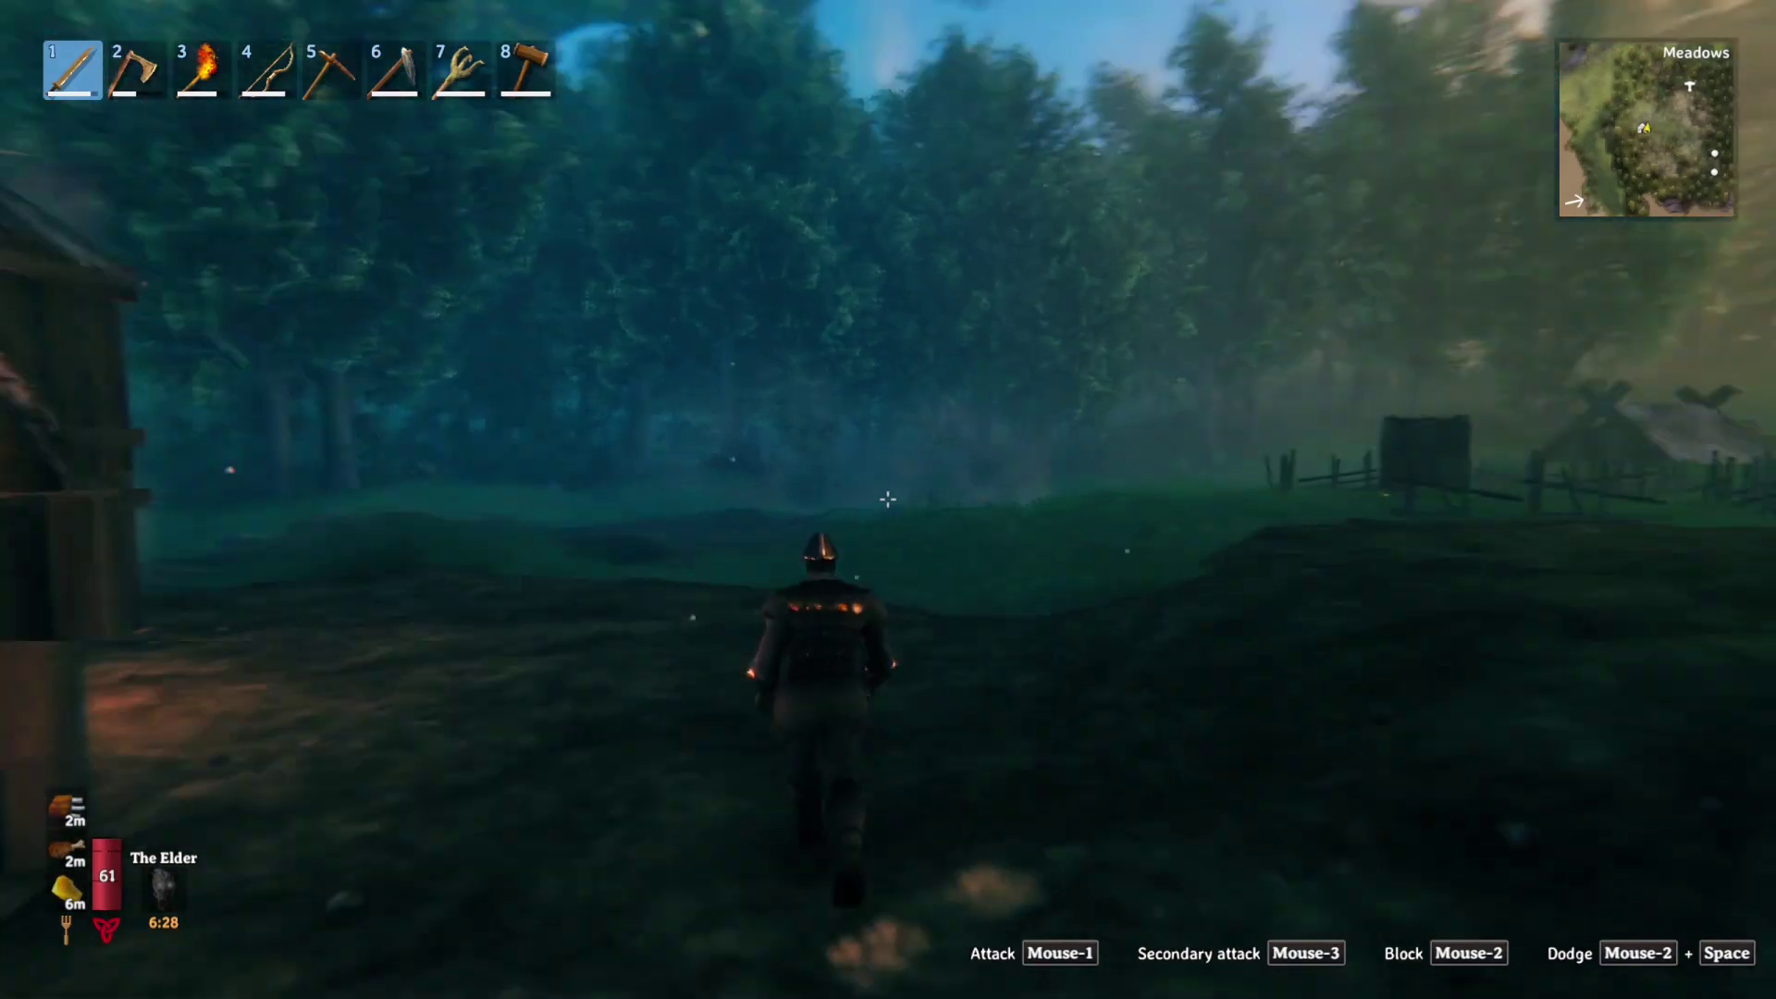
pyautogui.press('w')
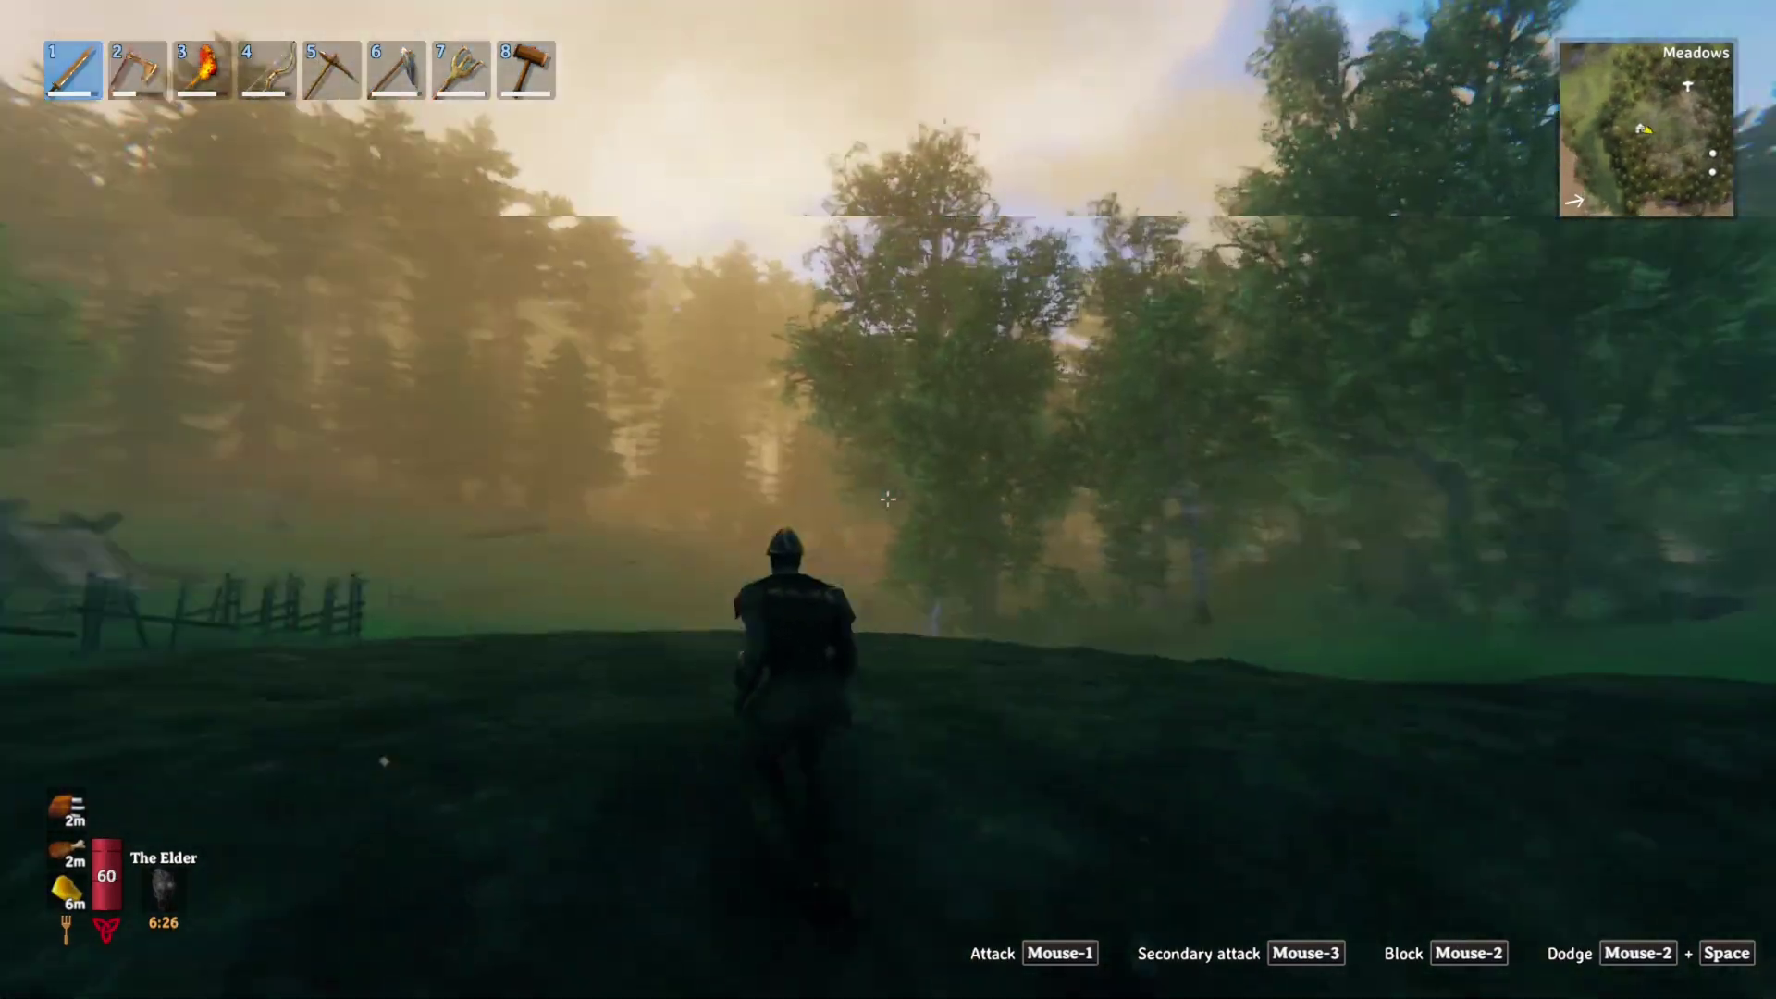
pyautogui.press('w')
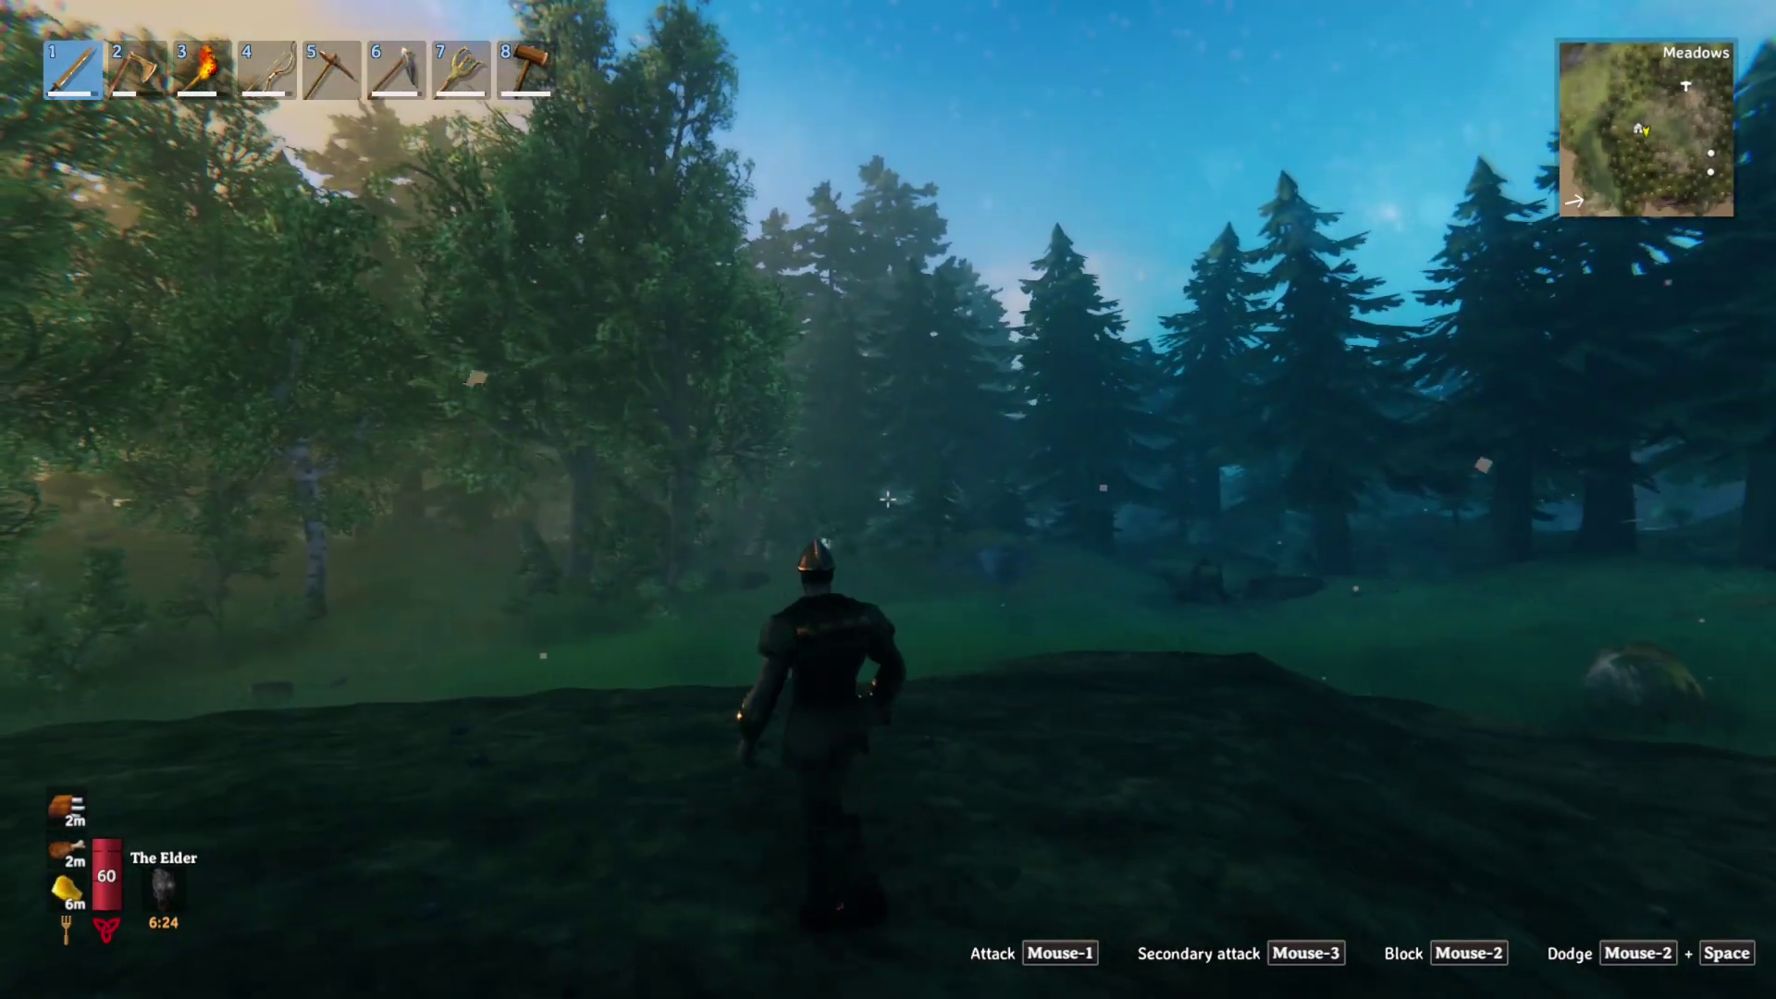
pyautogui.press('w')
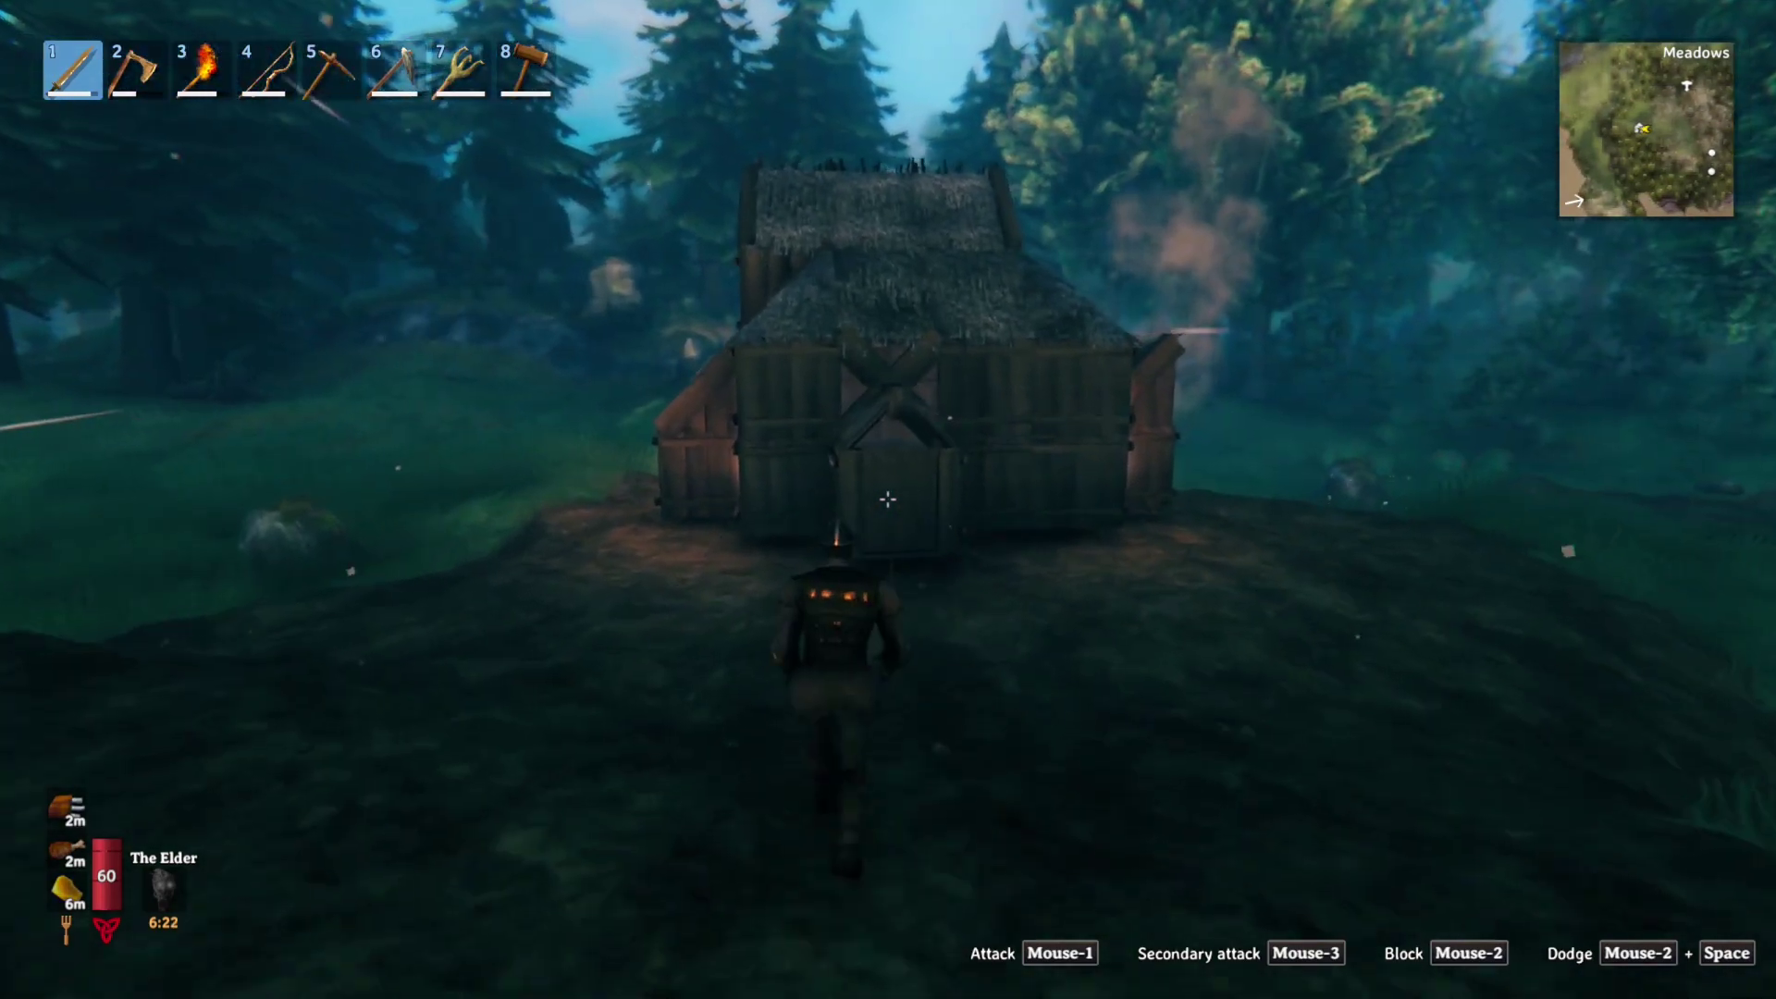
pyautogui.press('w')
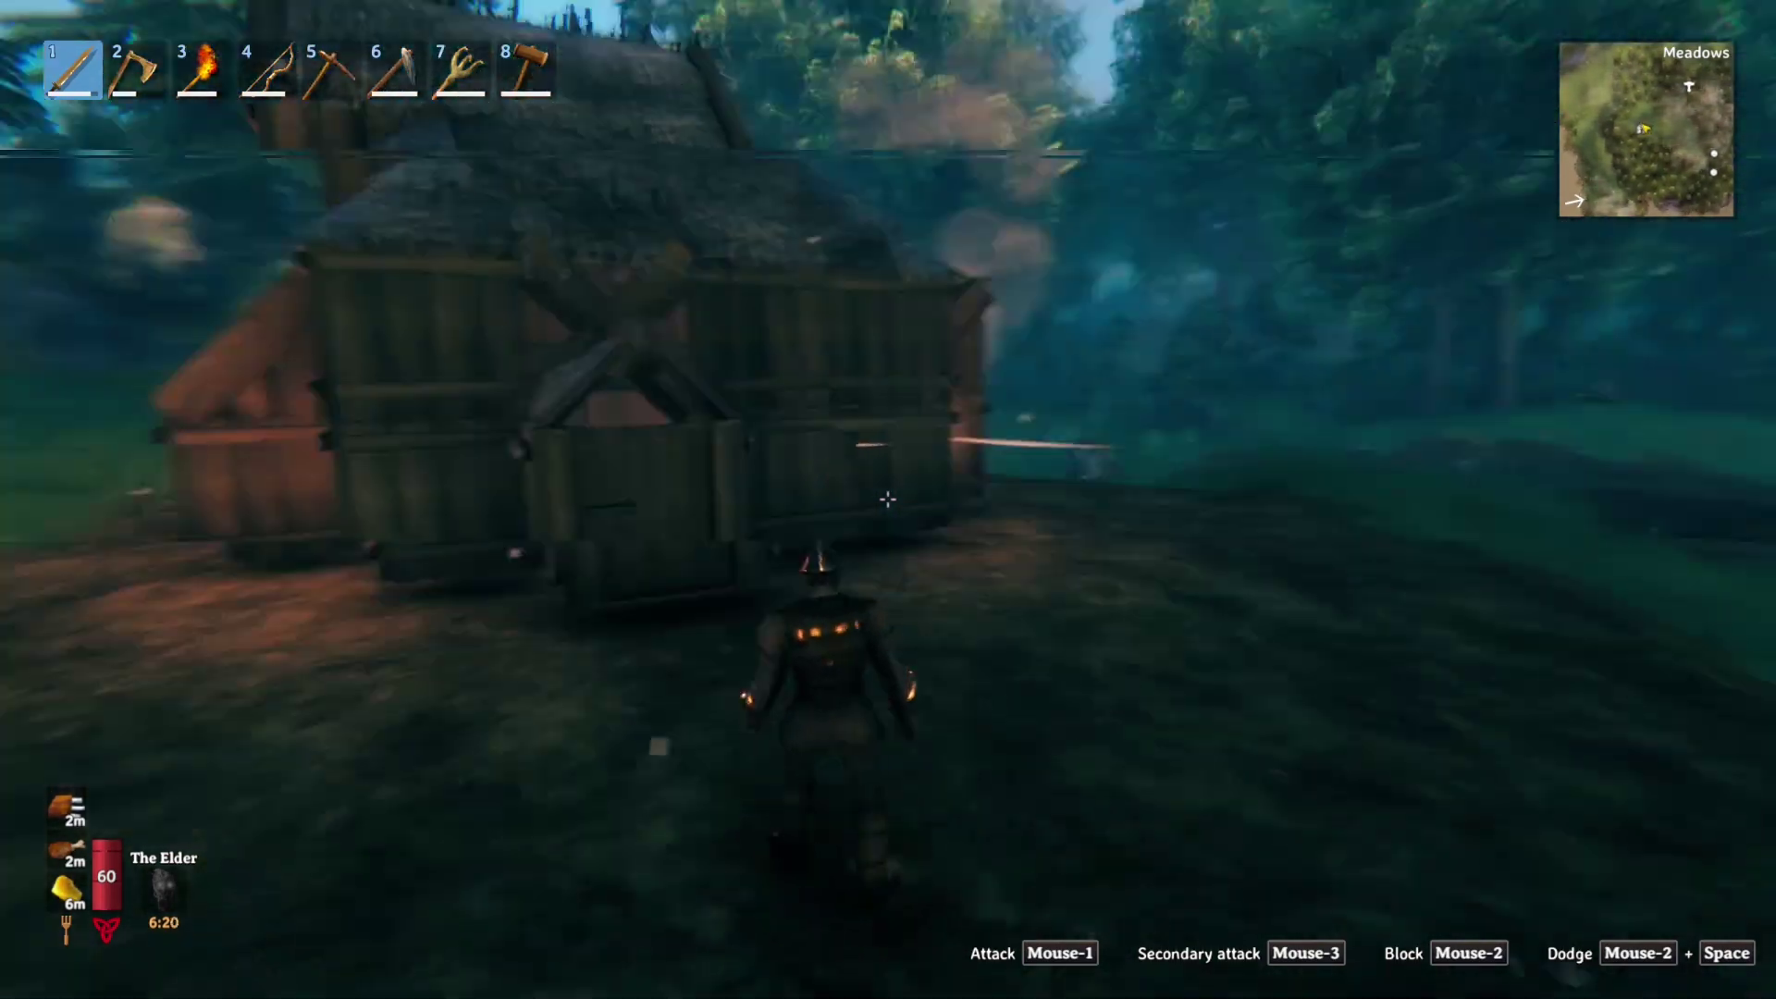
pyautogui.press('w')
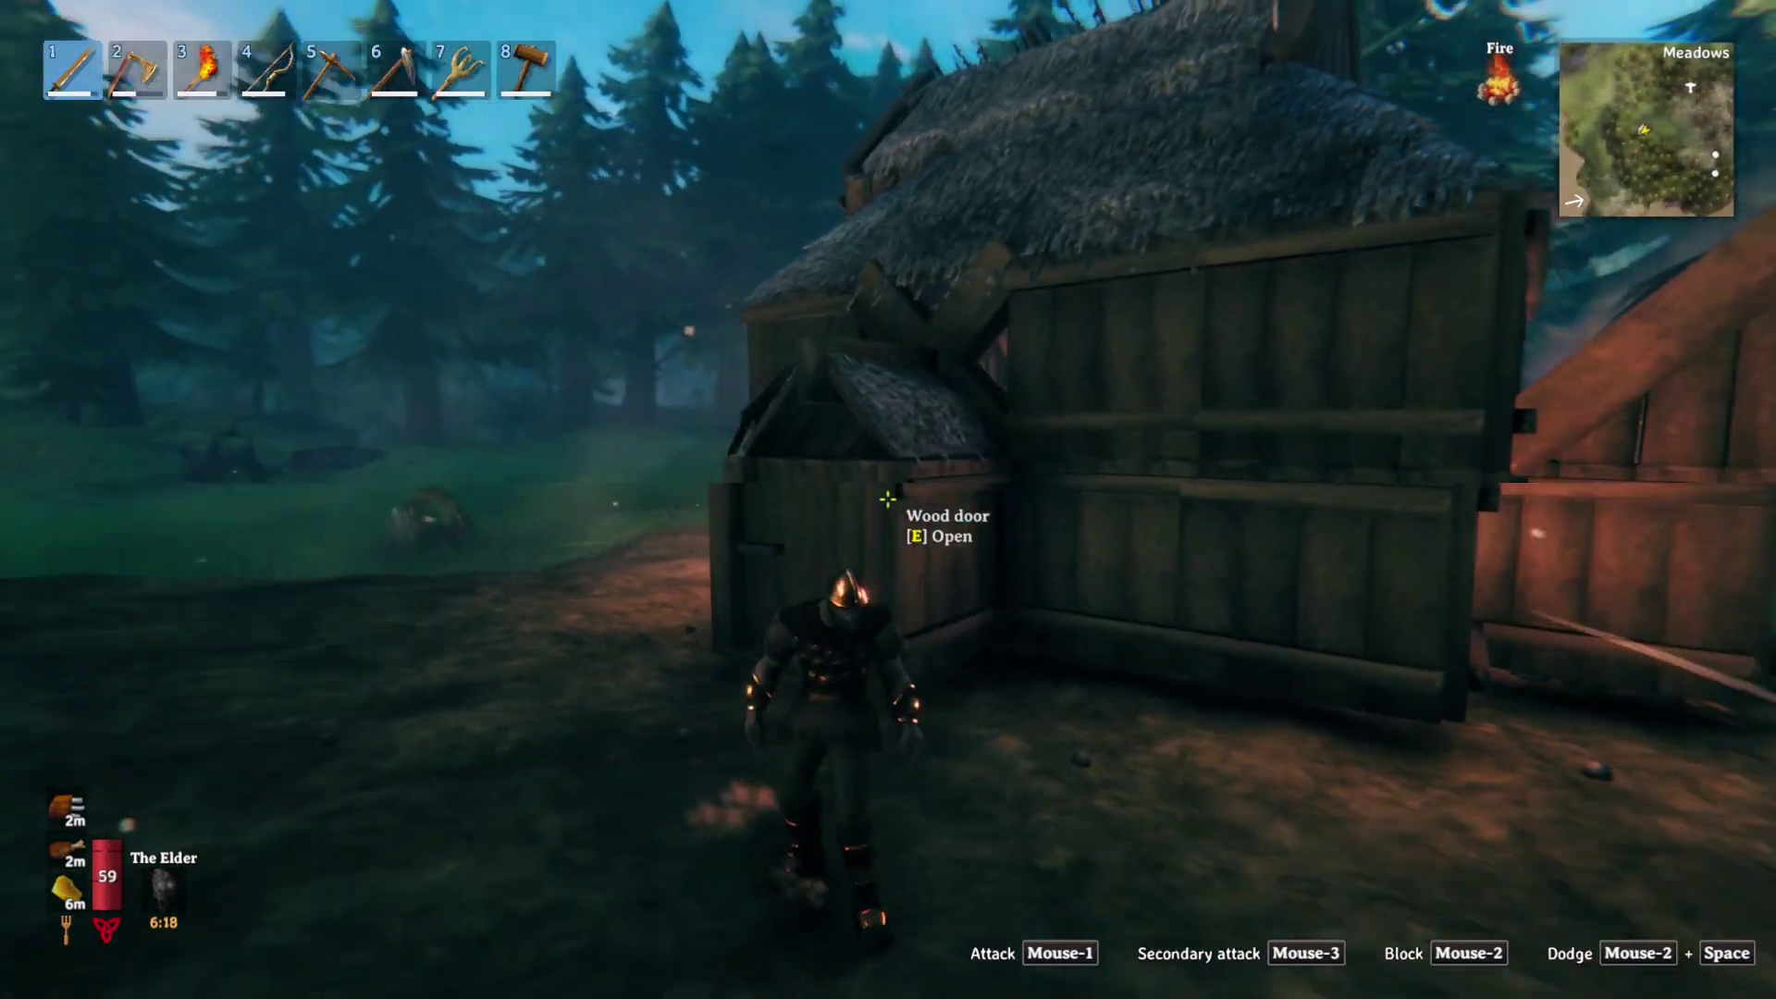
pyautogui.press('w')
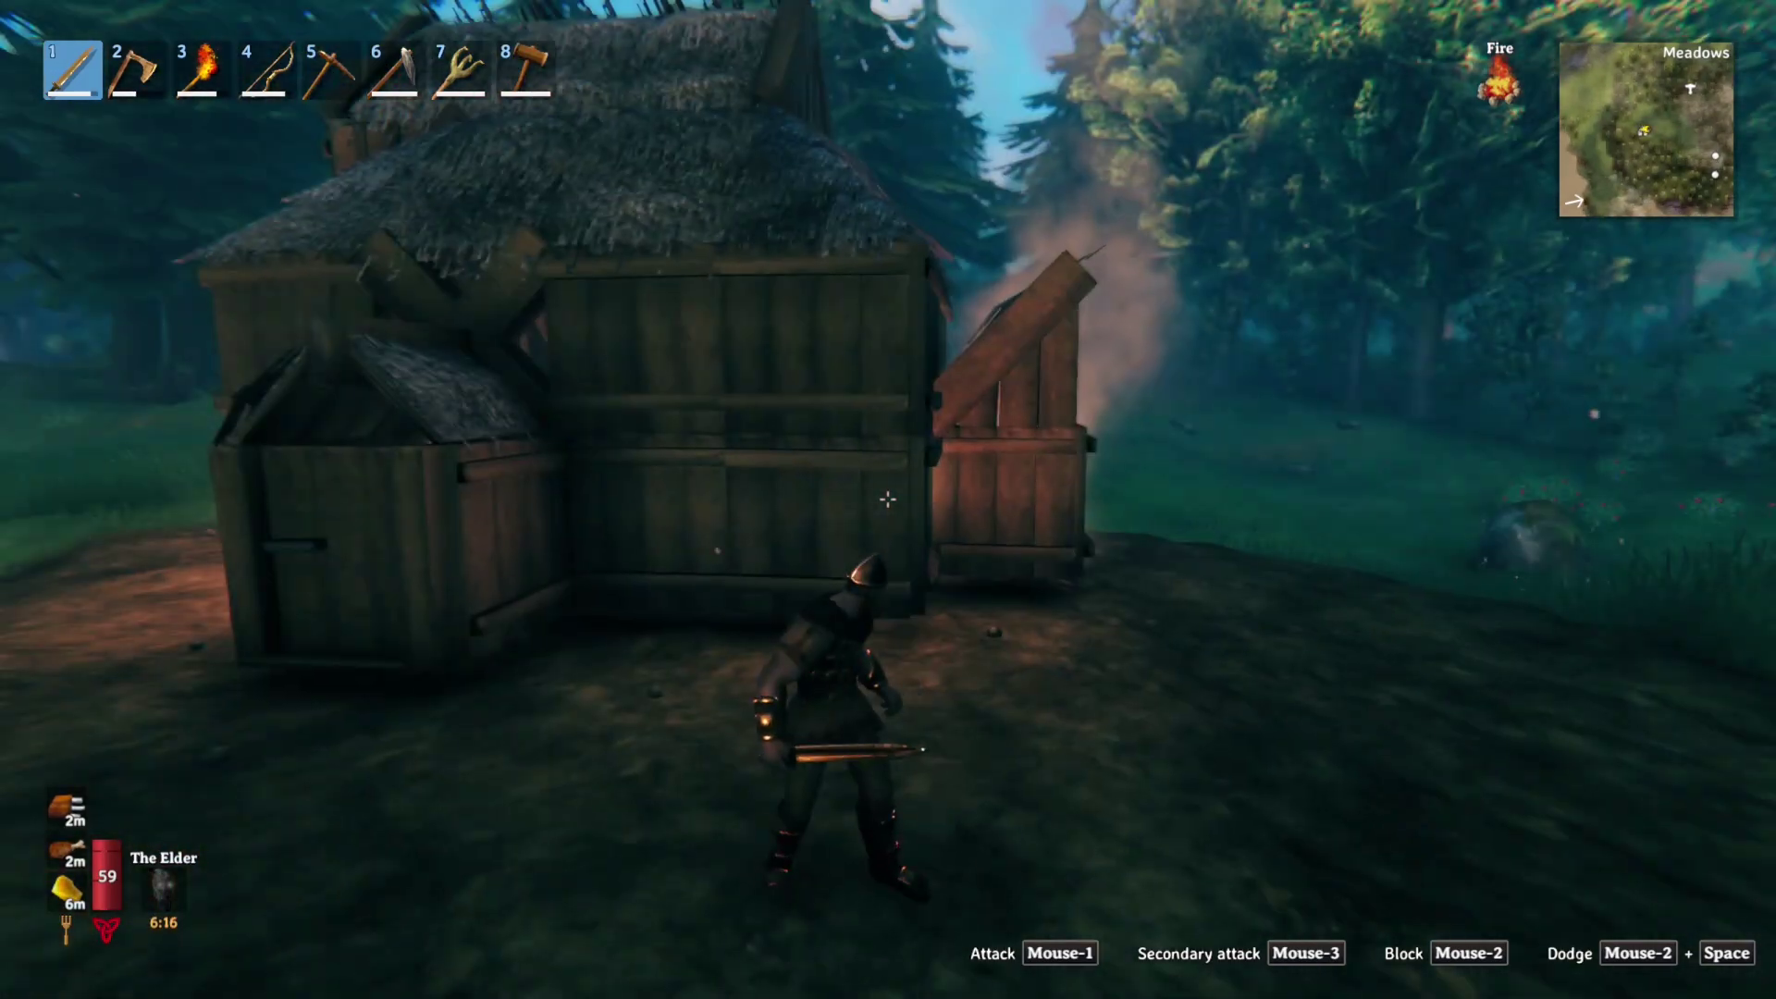
pyautogui.press('w')
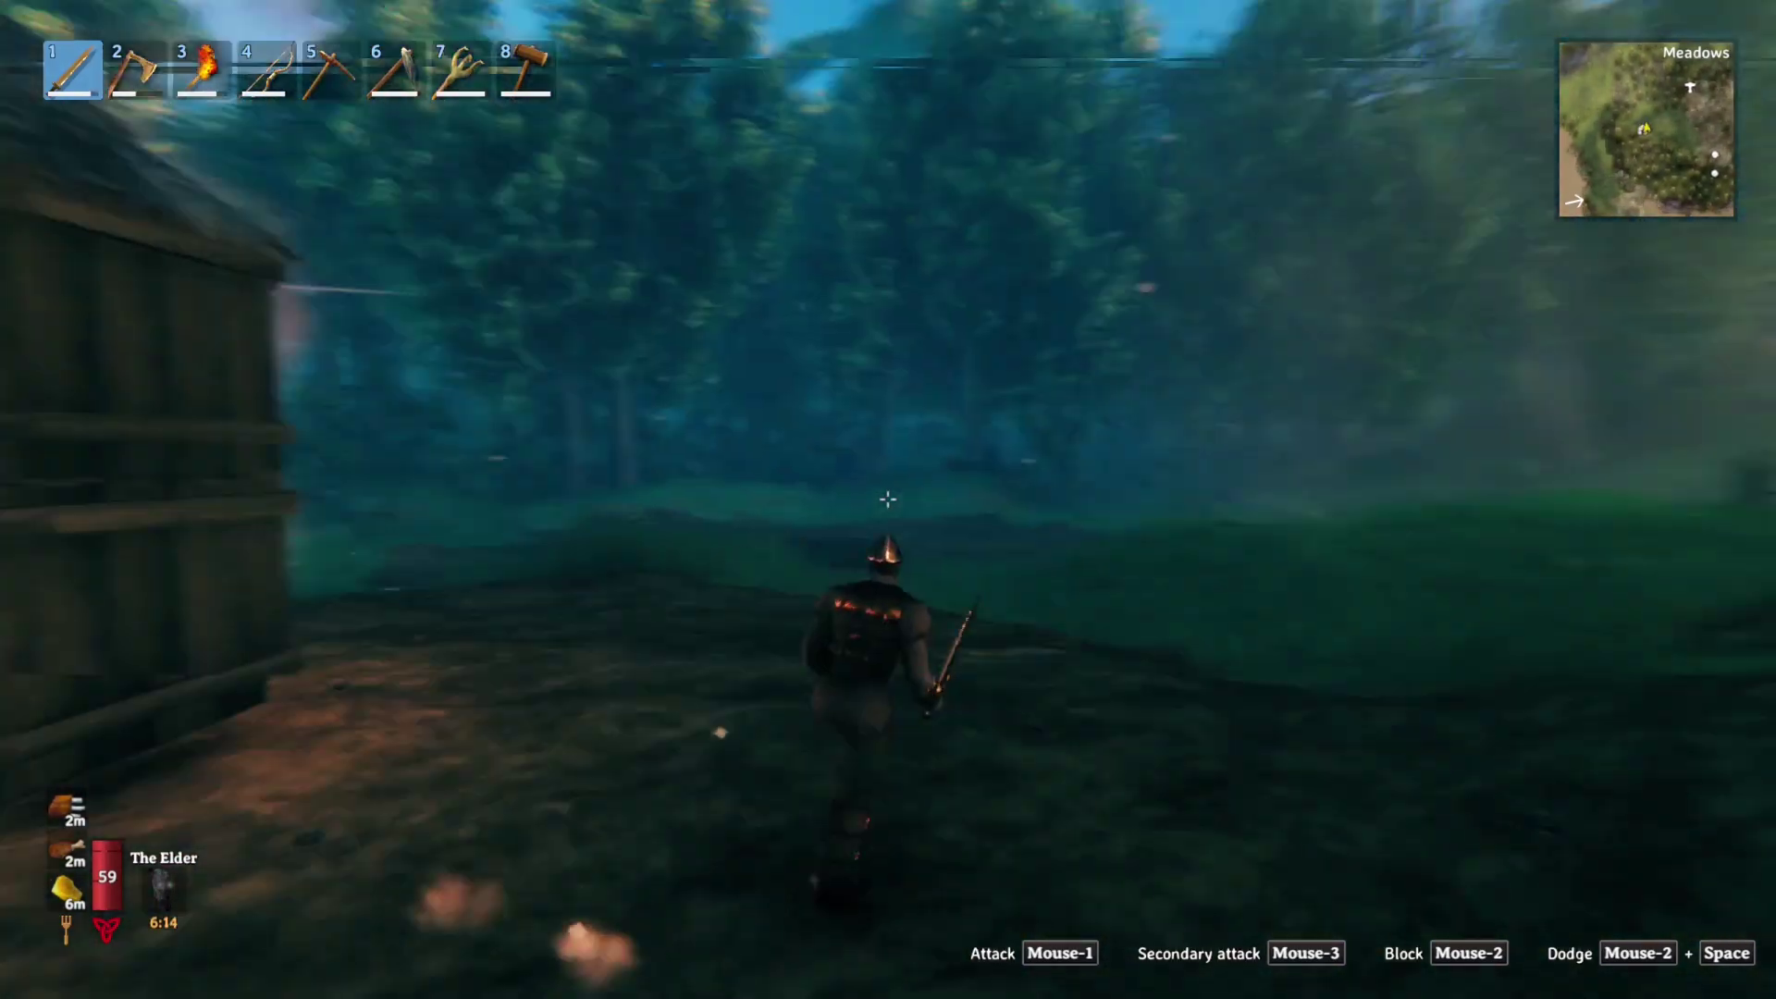
pyautogui.press('w')
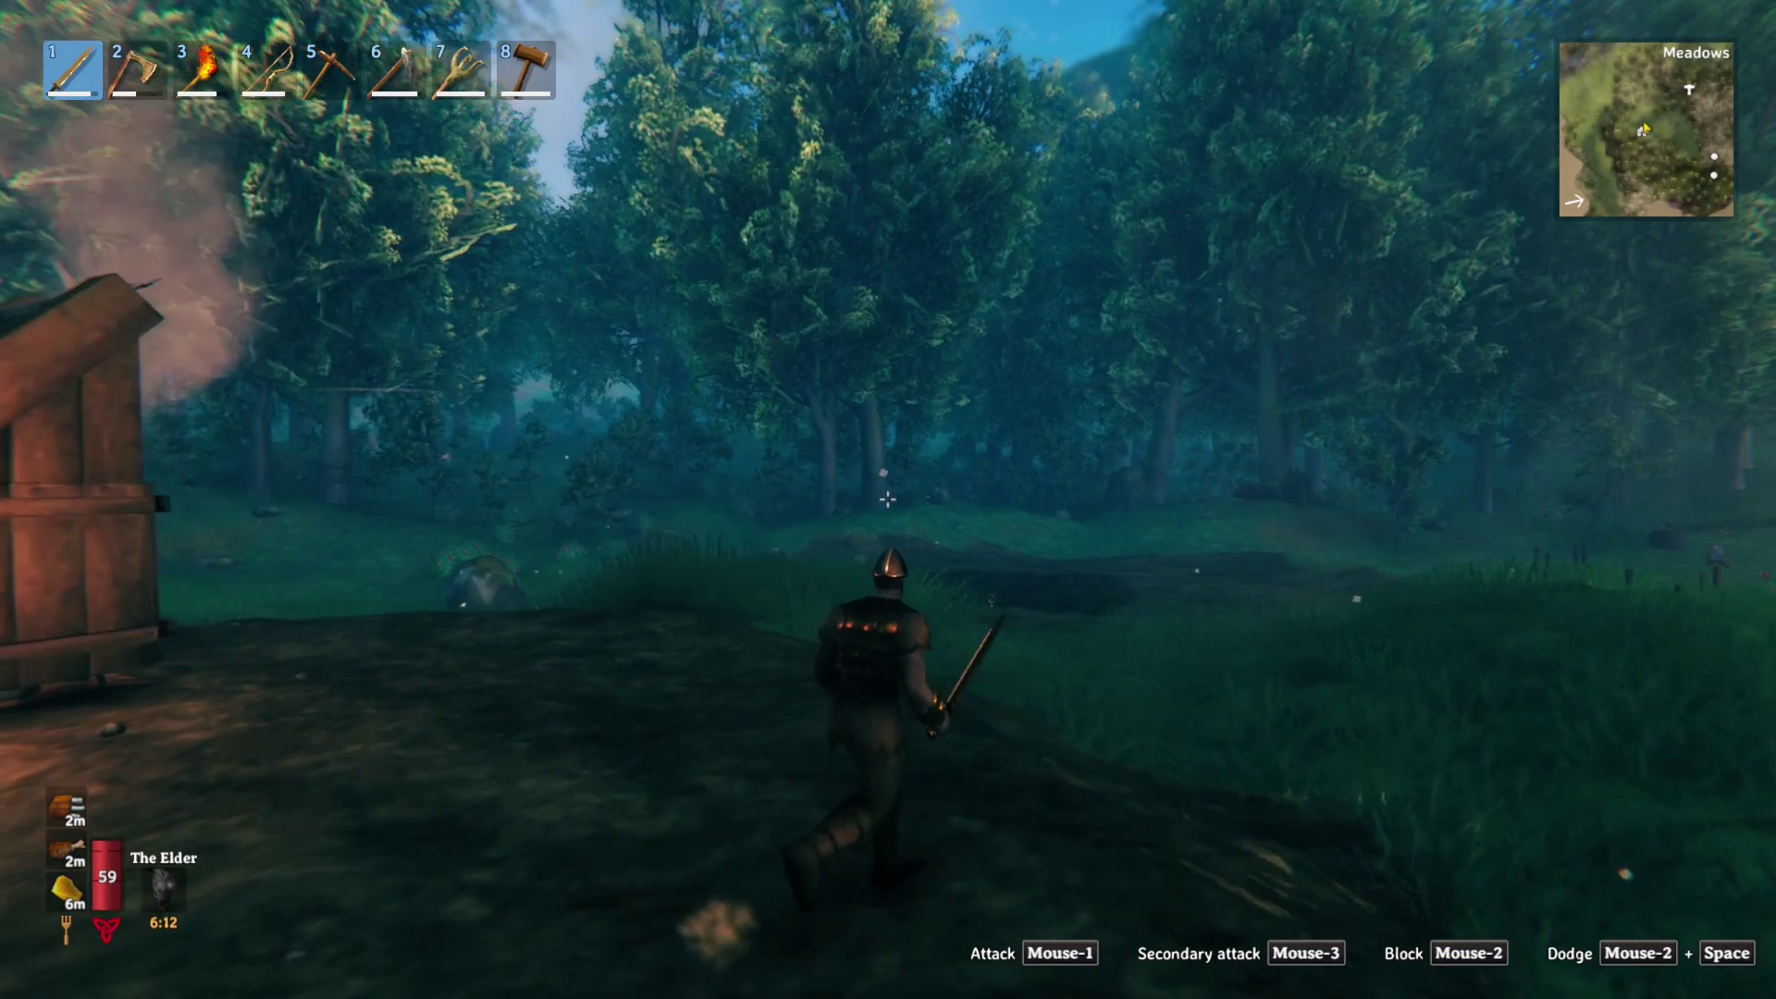
# Look over the explored areas and pins on Valheim's world map and close it.
pyautogui.press('w')
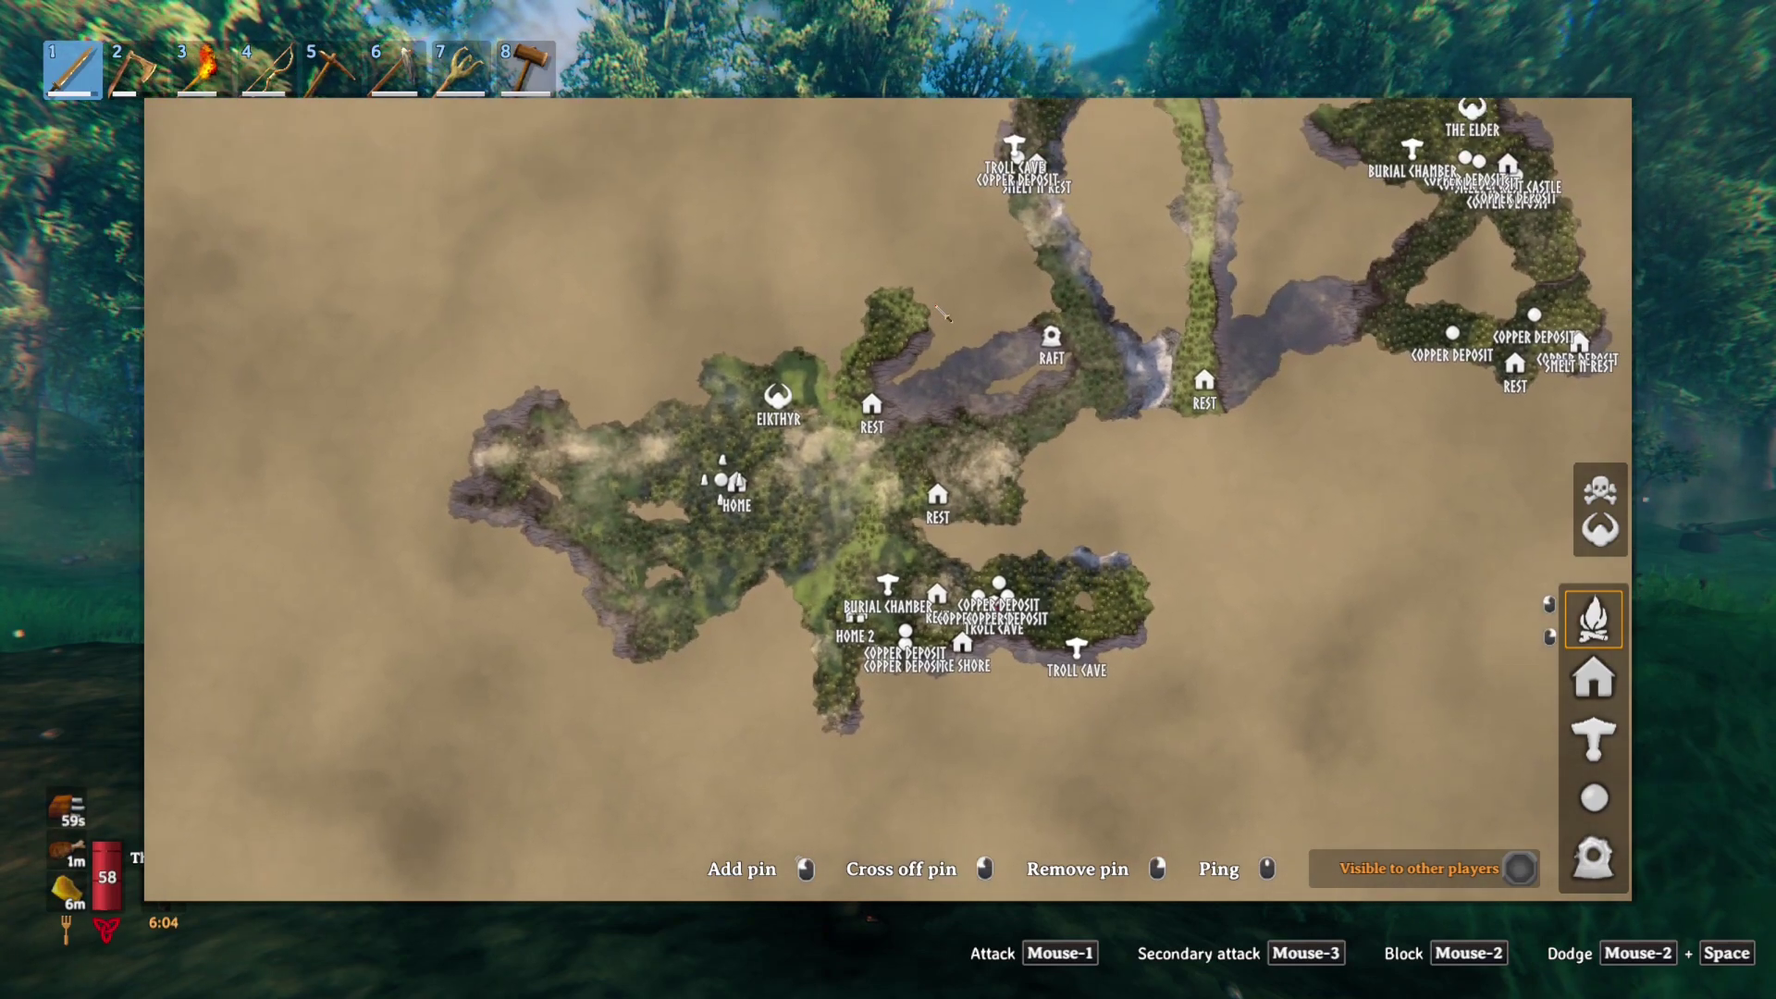
pyautogui.moveTo(942, 312); pyautogui.dragTo(990, 292)
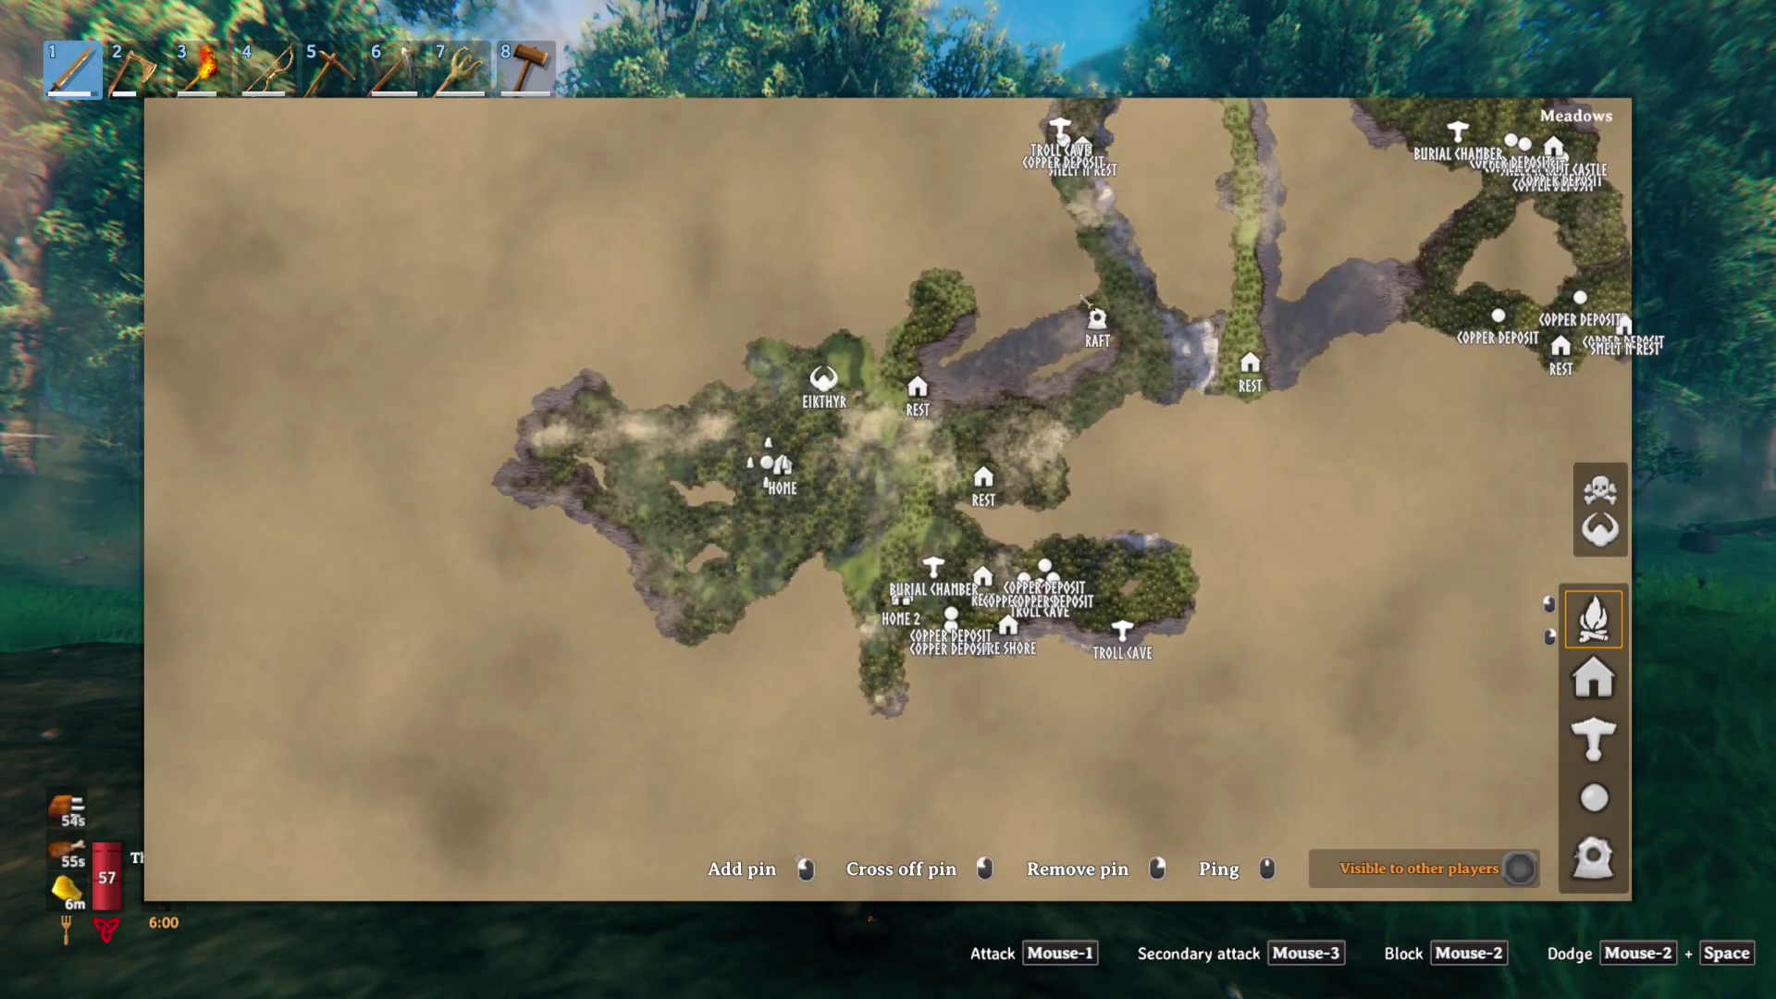
pyautogui.press('m')
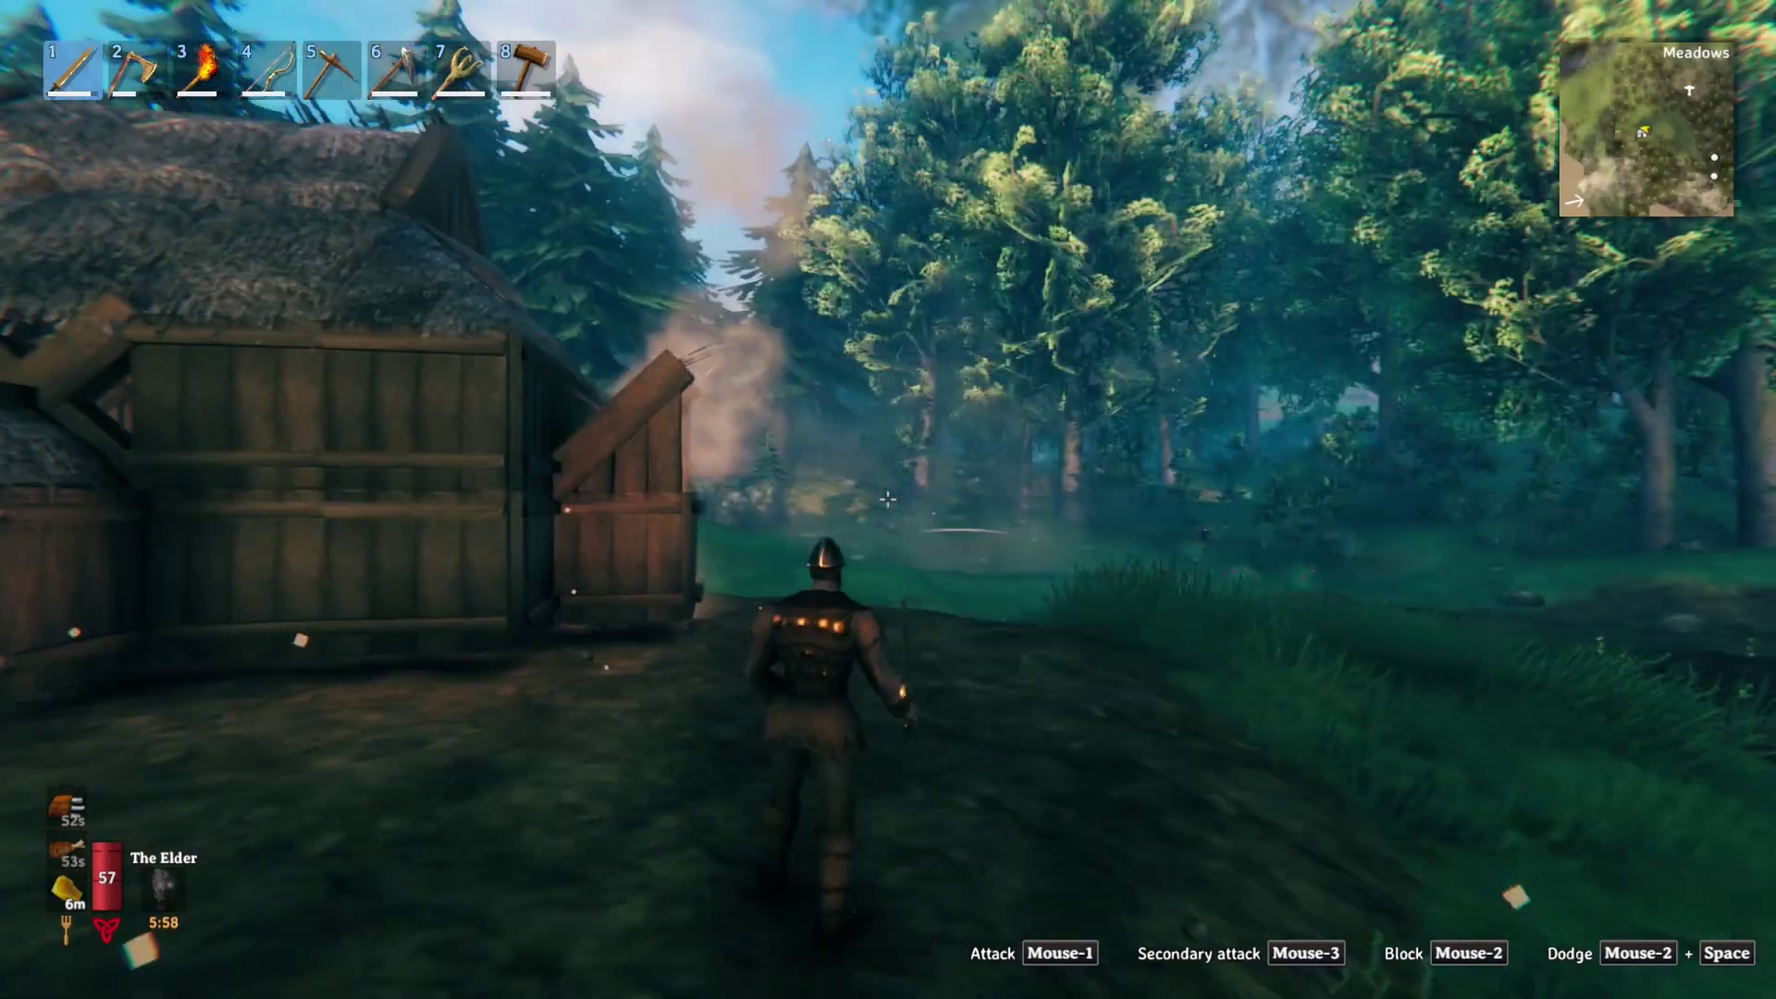
# Run around outside the wooden house a little more and quit Valheim.
pyautogui.press('w')
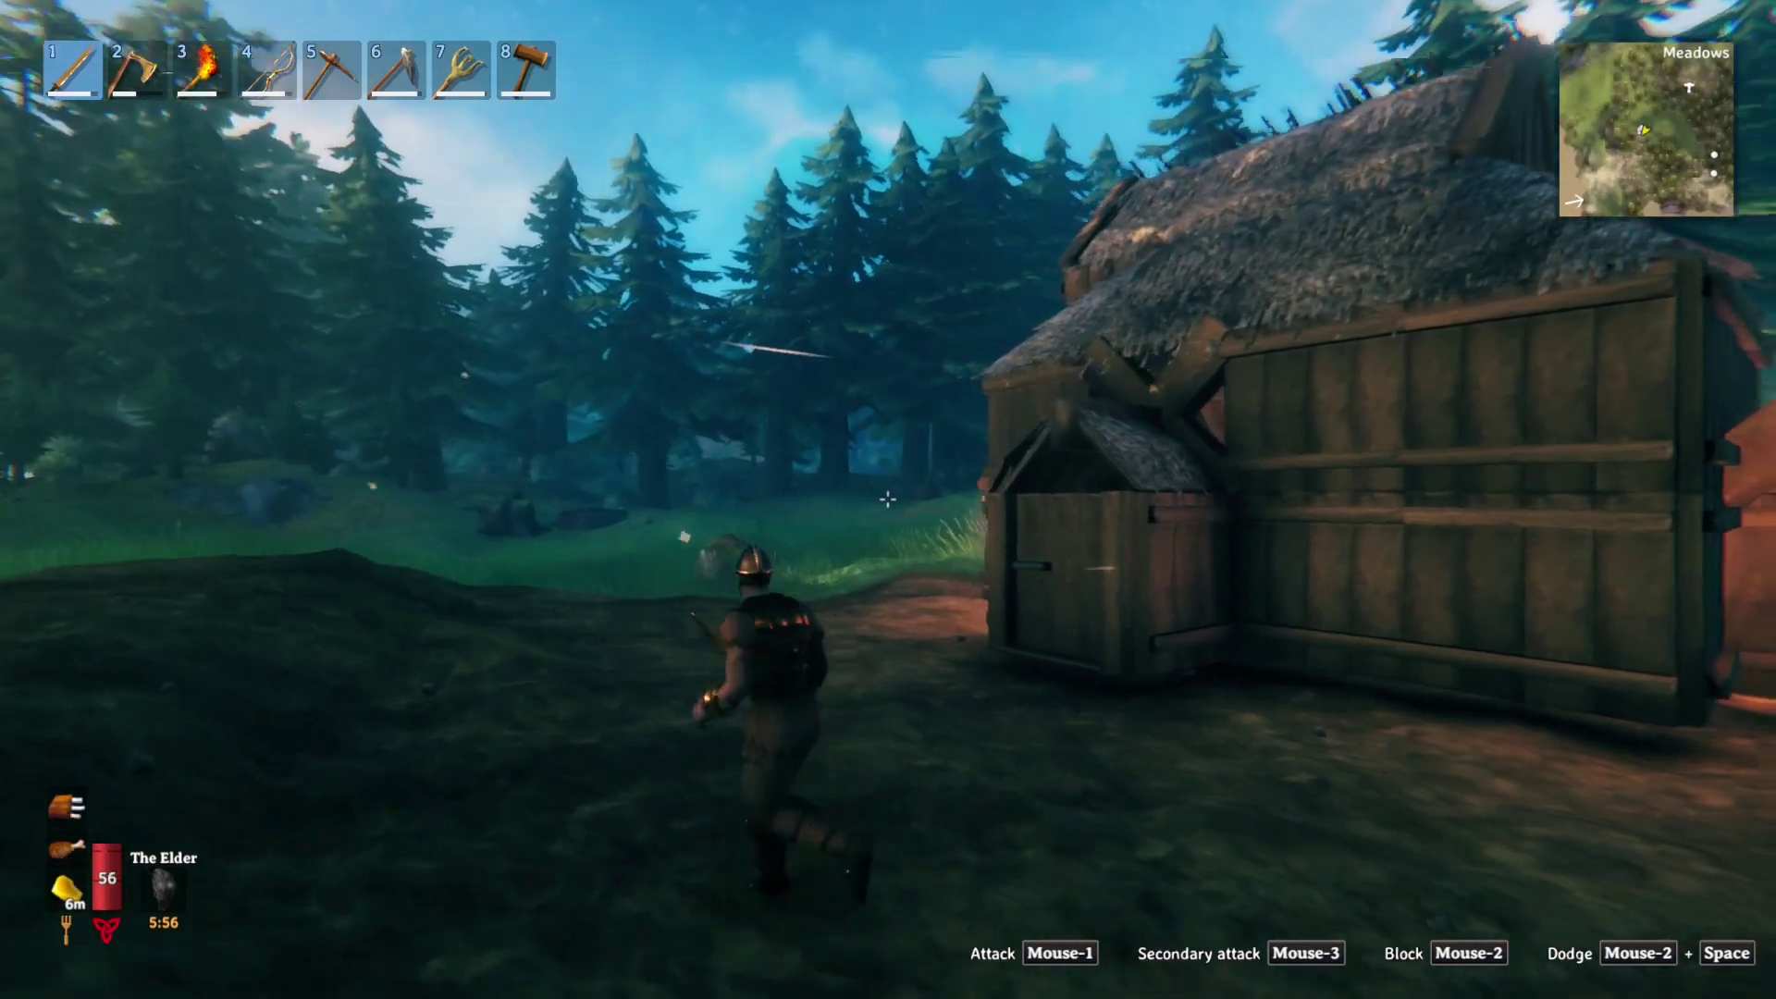
pyautogui.press('w')
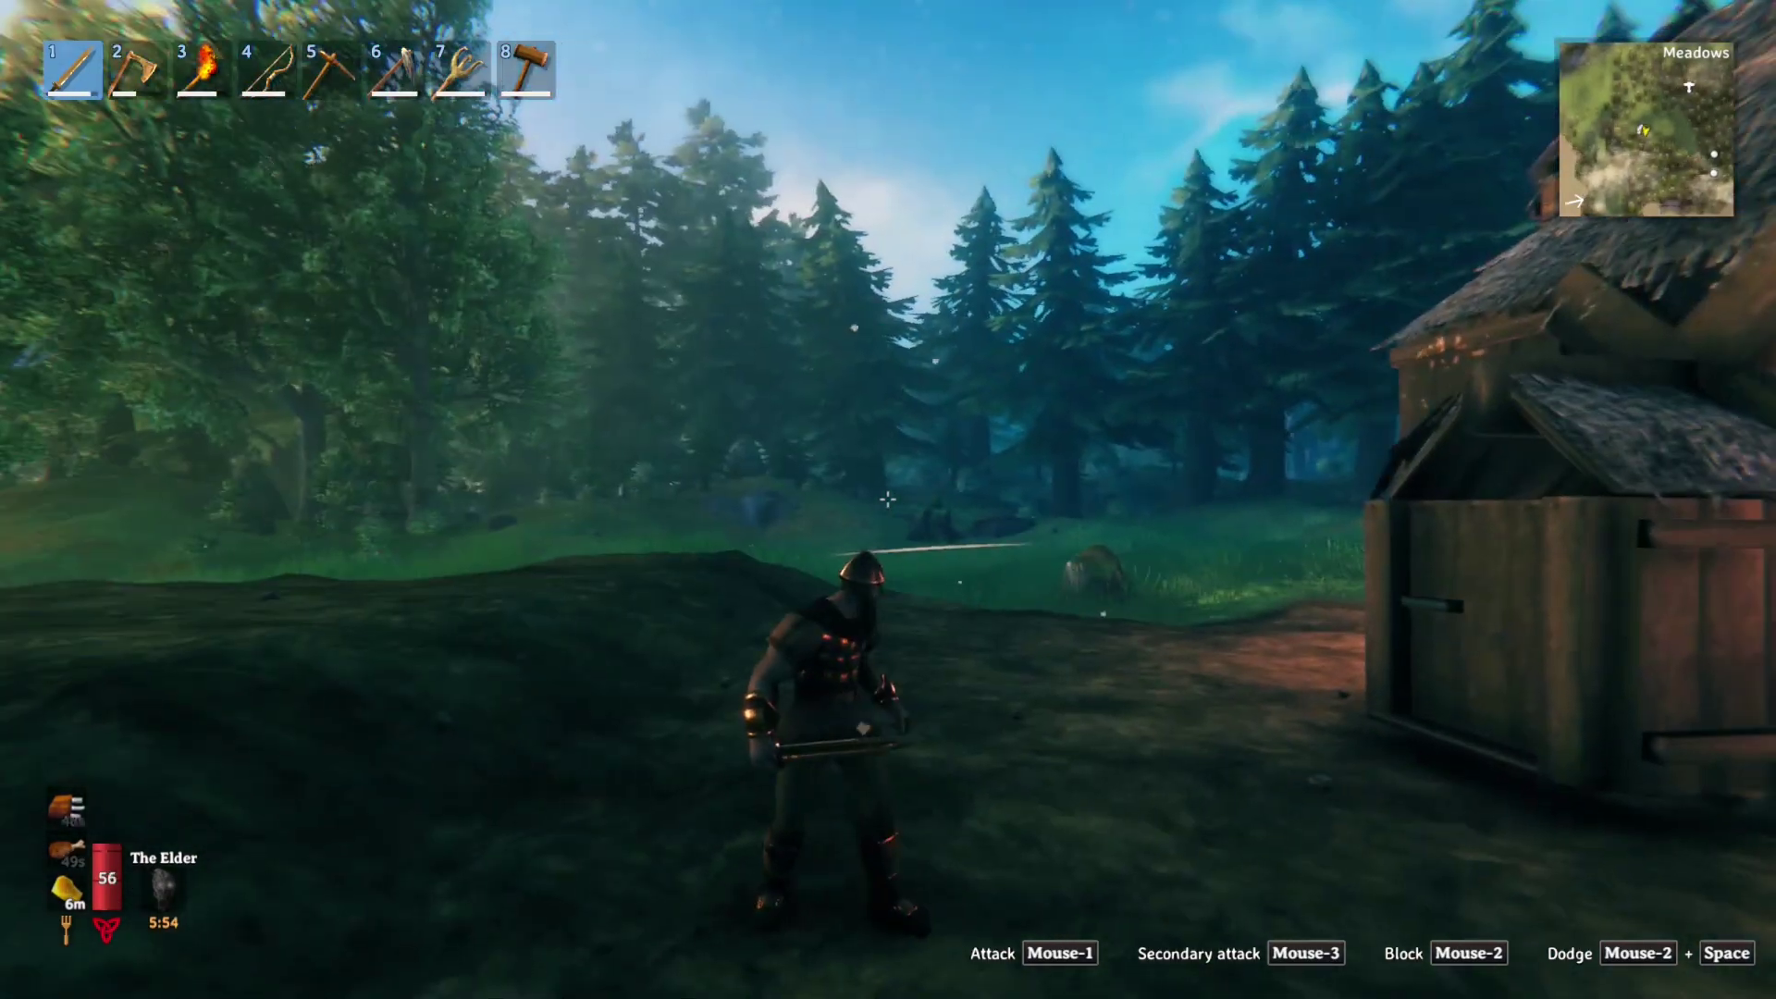
pyautogui.press('w')
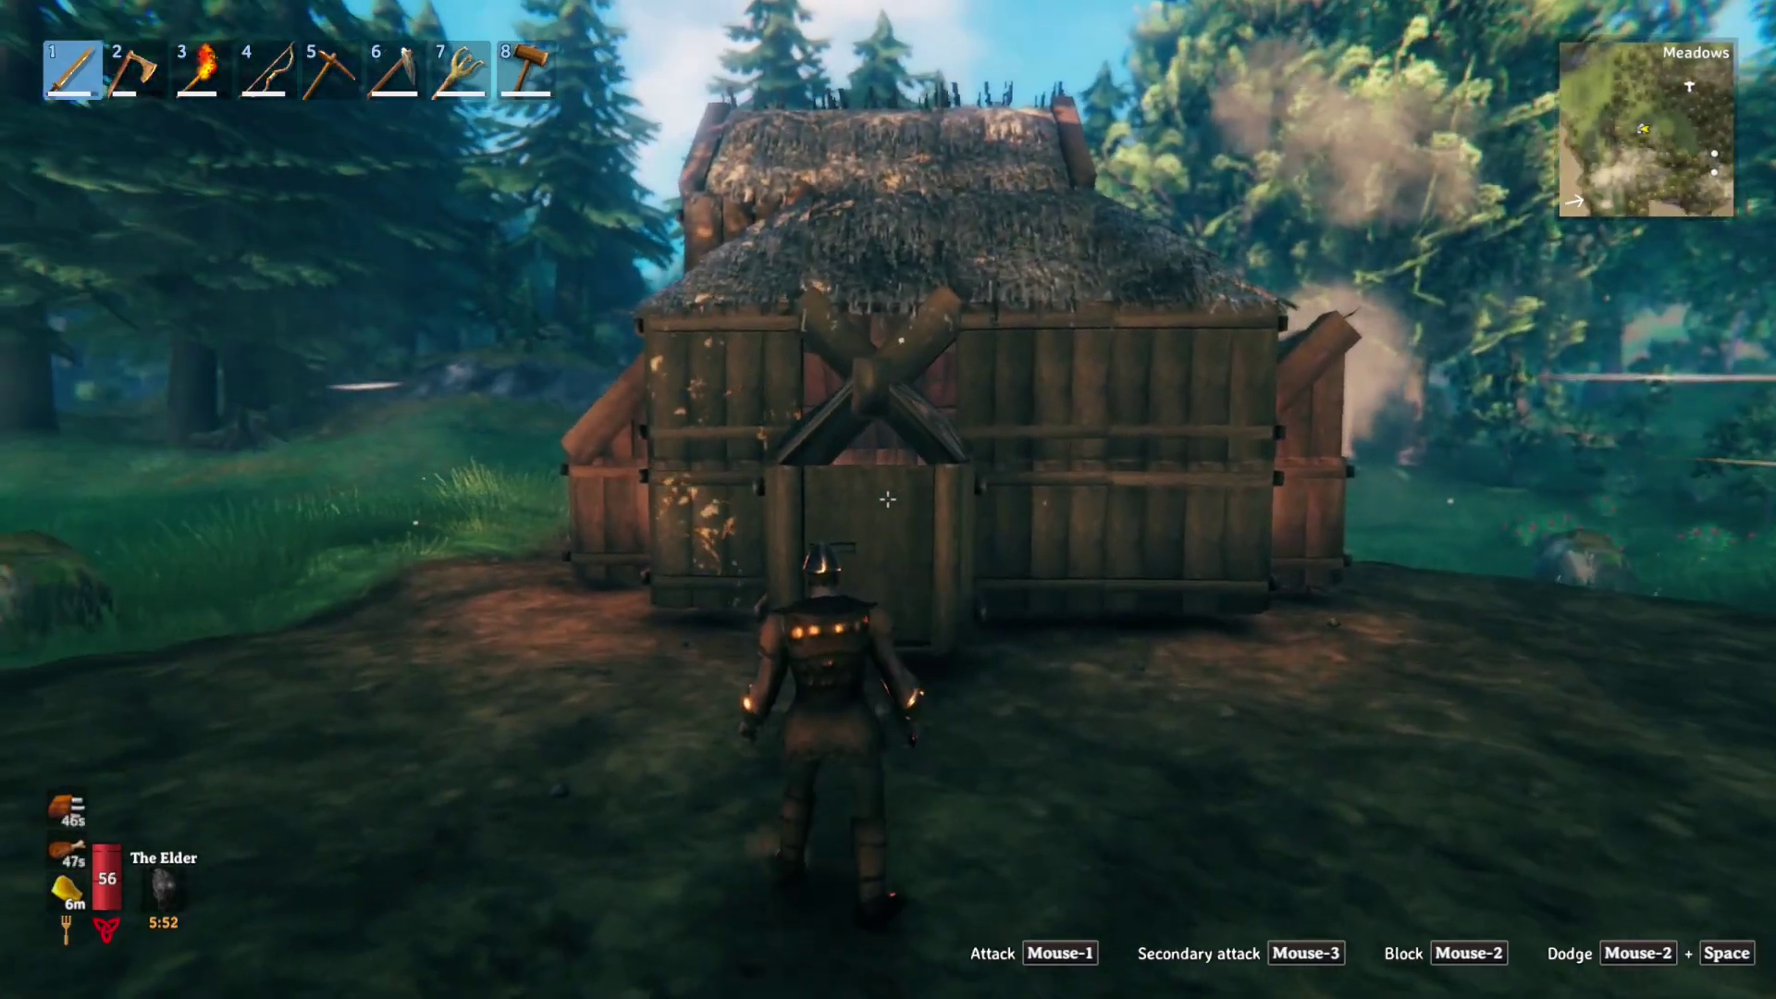
pyautogui.press('Escape')
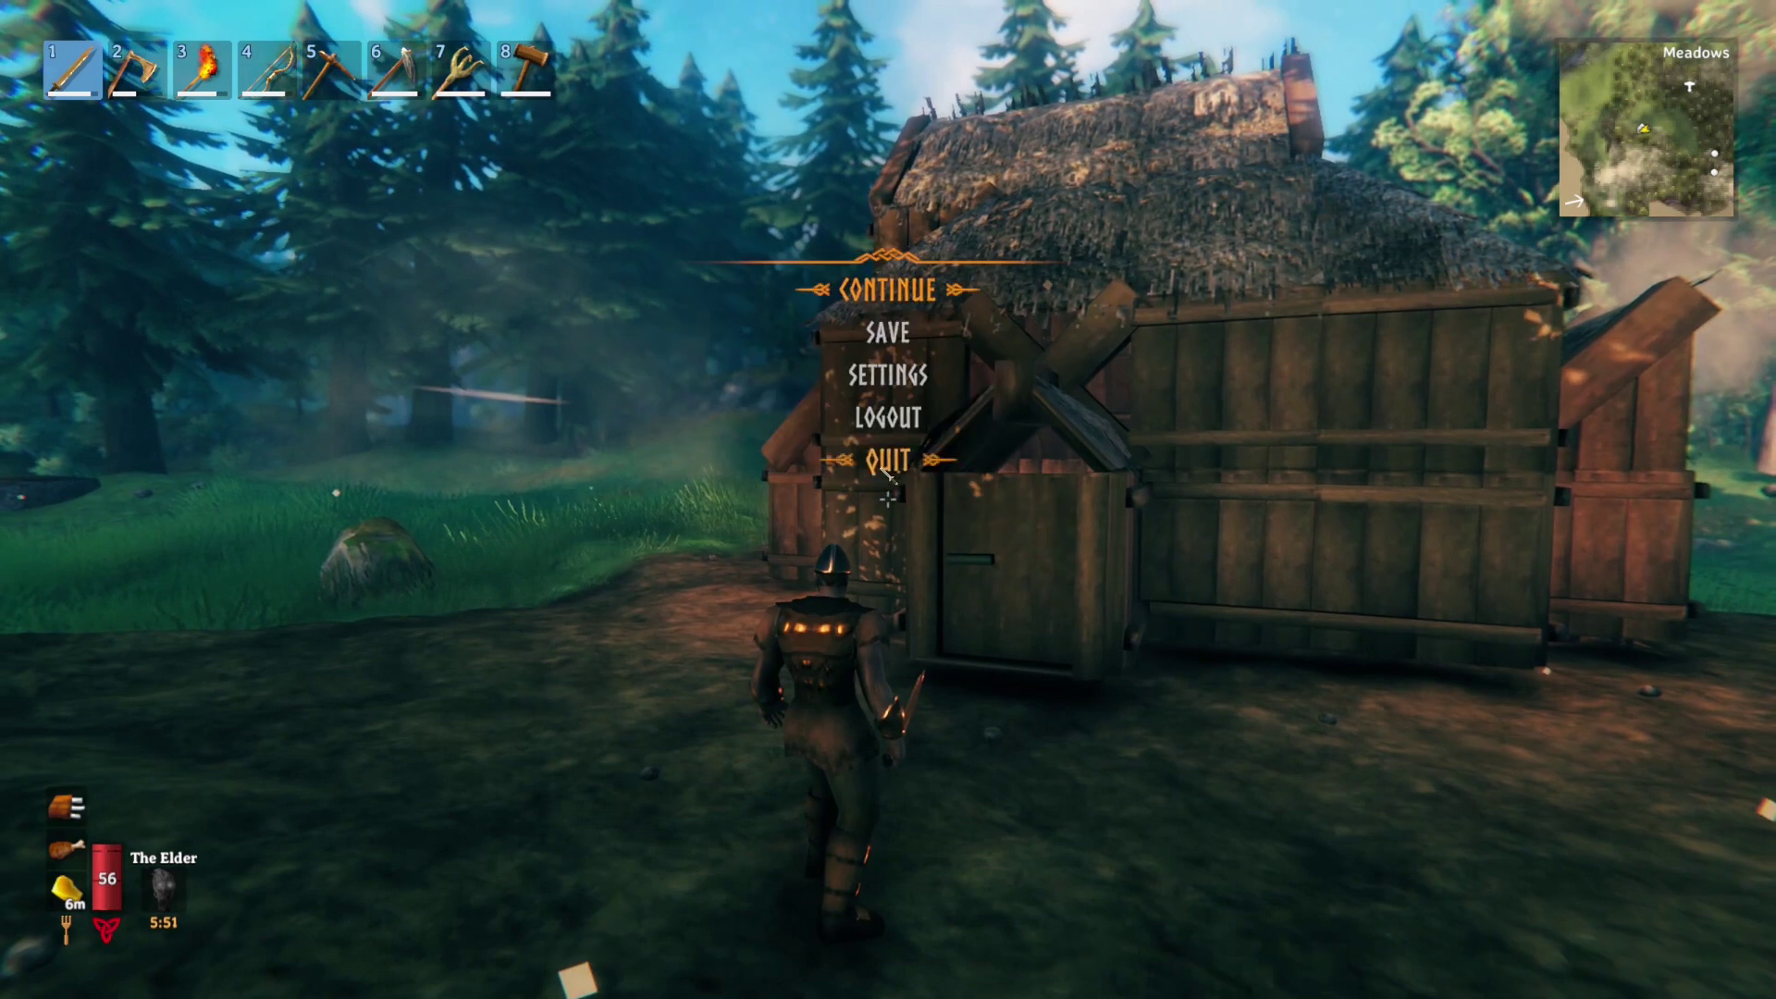
pyautogui.click(885, 469)
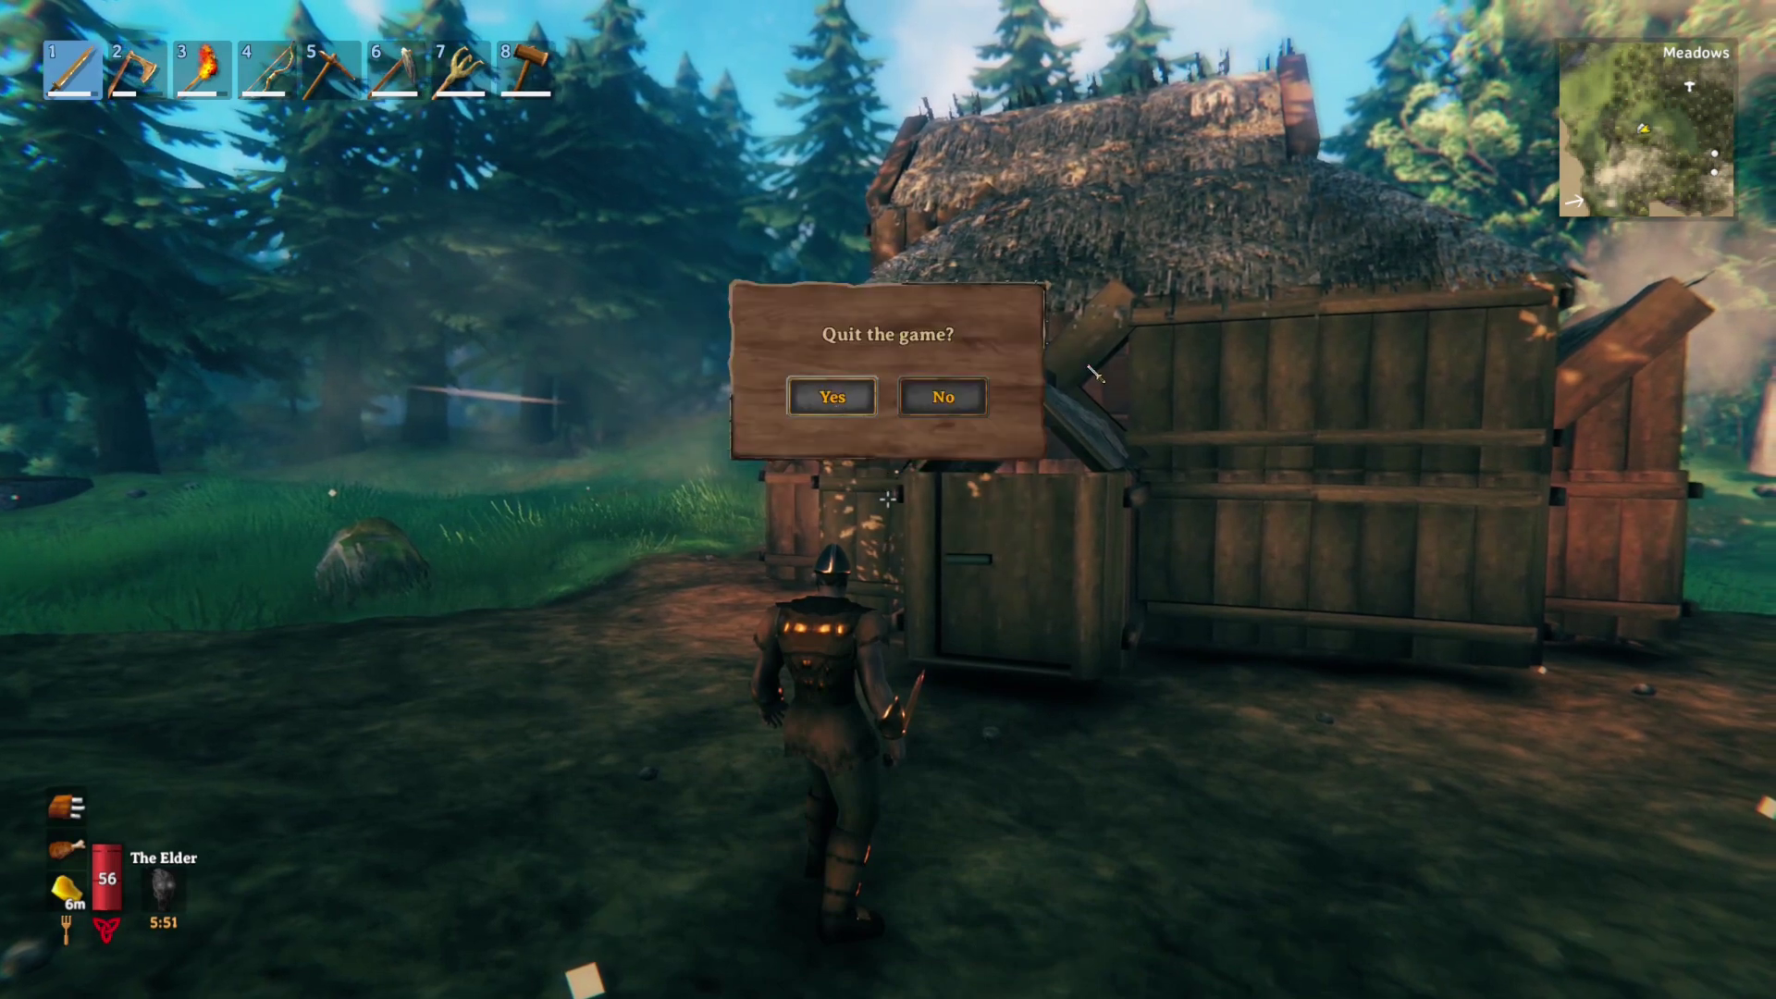
pyautogui.click(831, 412)
# Open the Minecraft Launcher from the Games folder and start Java Edition with the Fabric 1.19.4 24GB Ram installation.
pyautogui.doubleClick(466, 252)
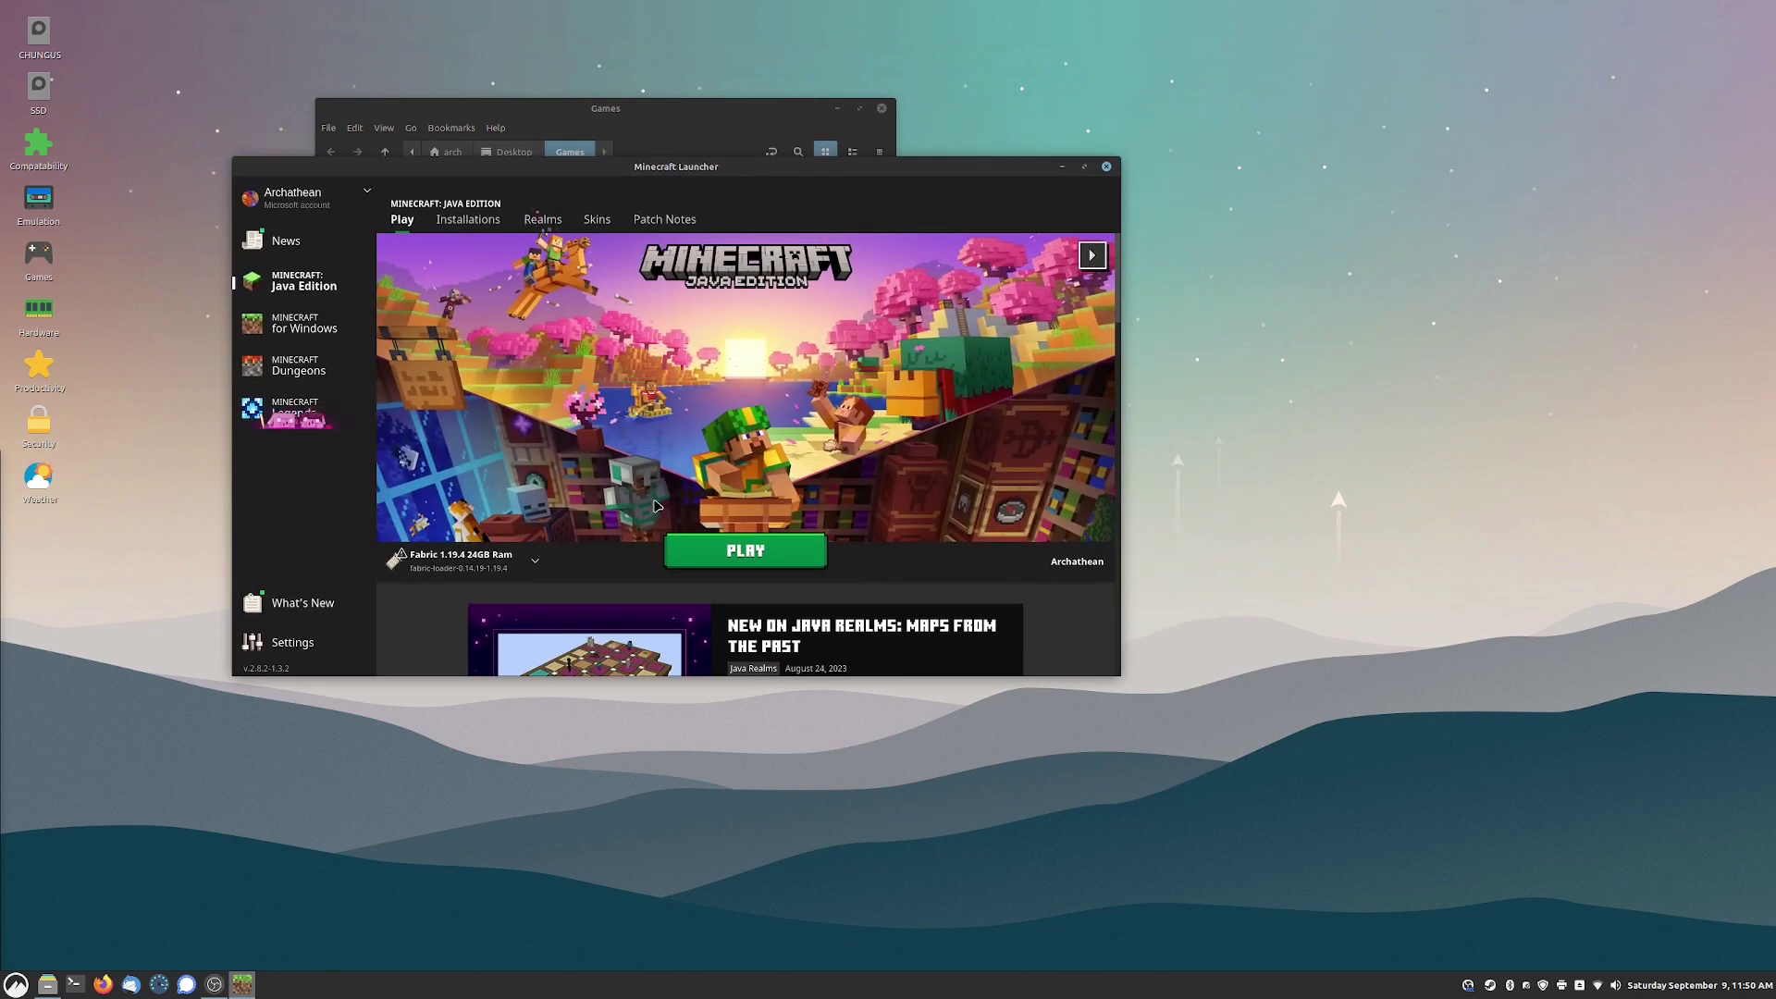
pyautogui.click(751, 553)
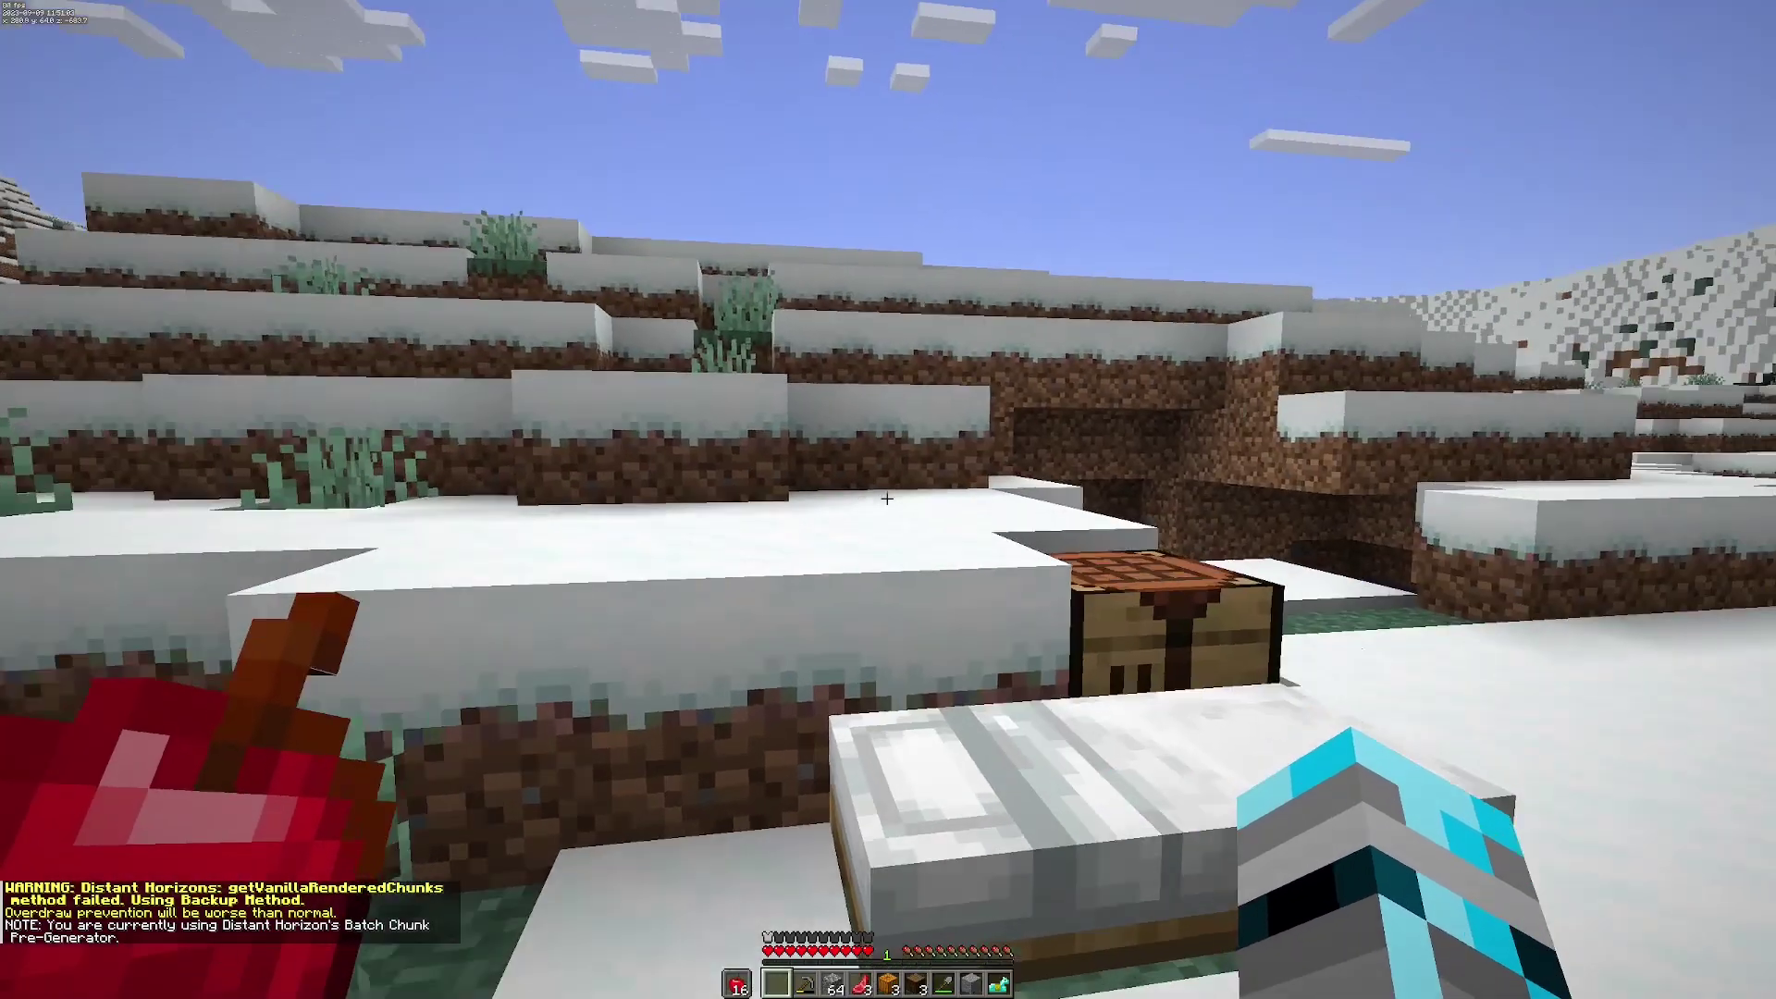
# Walk across the snowy hills near the river and look over the distant terrain in the Minecraft world.
pyautogui.press('w')
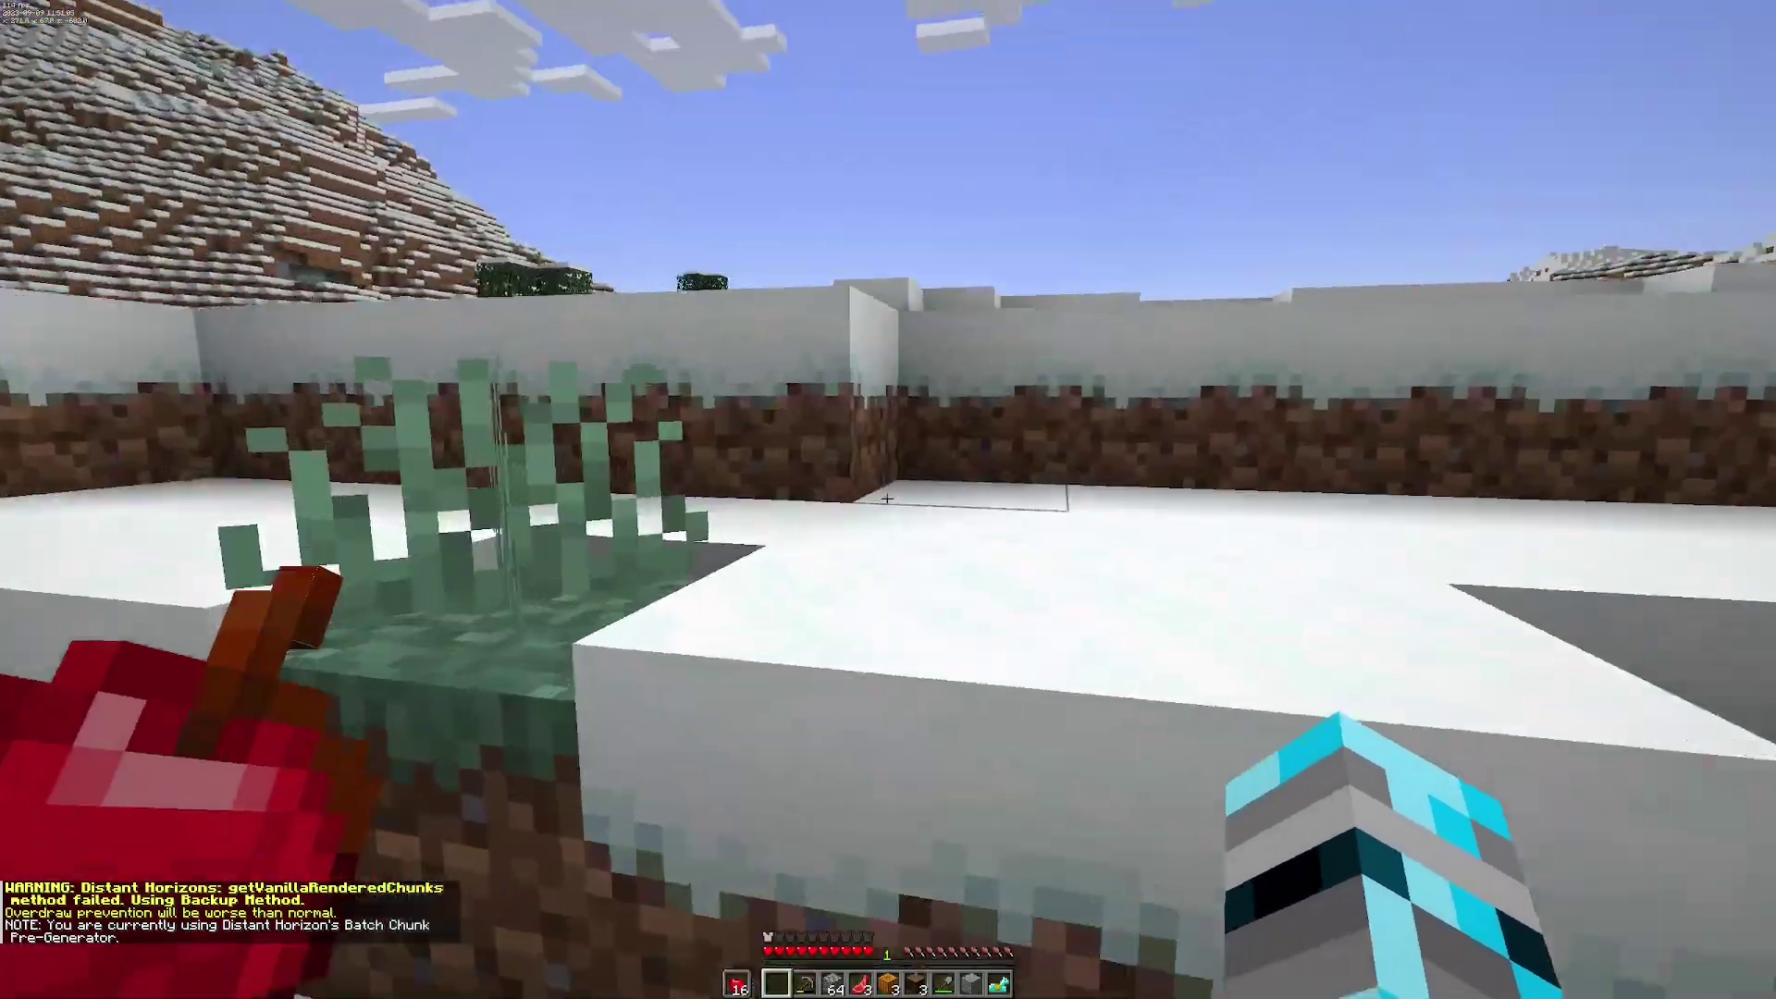
pyautogui.press('w')
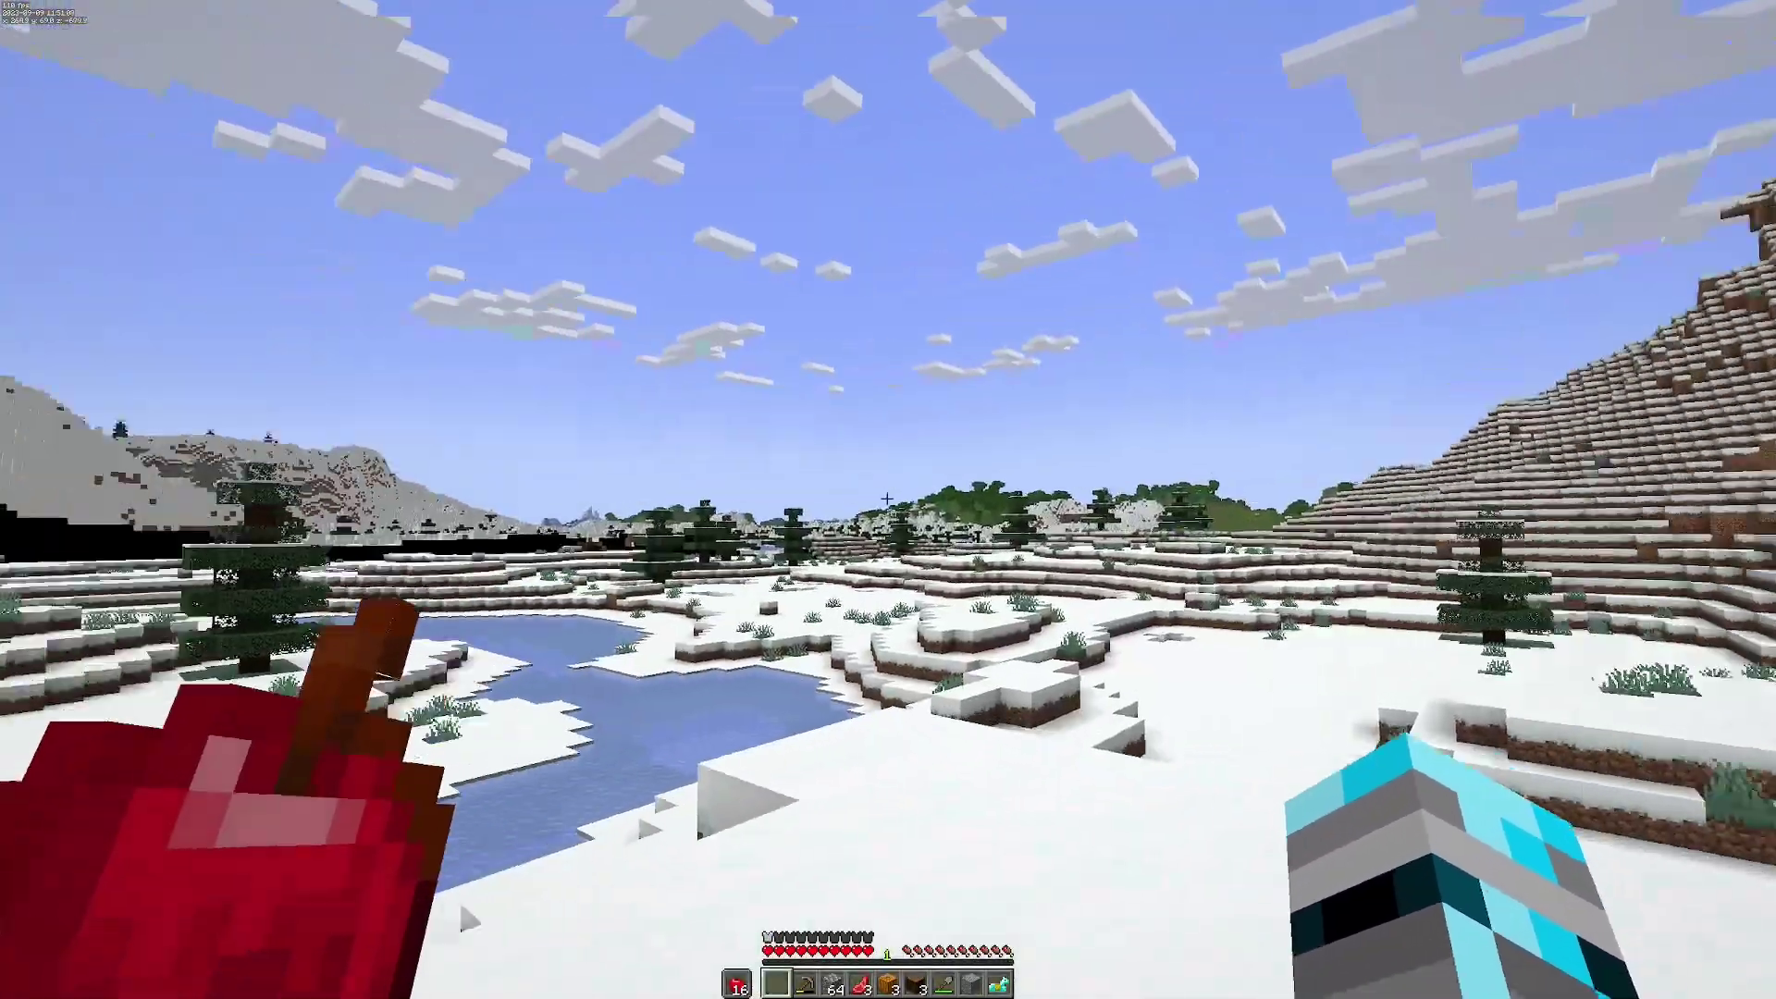
pyautogui.press('w')
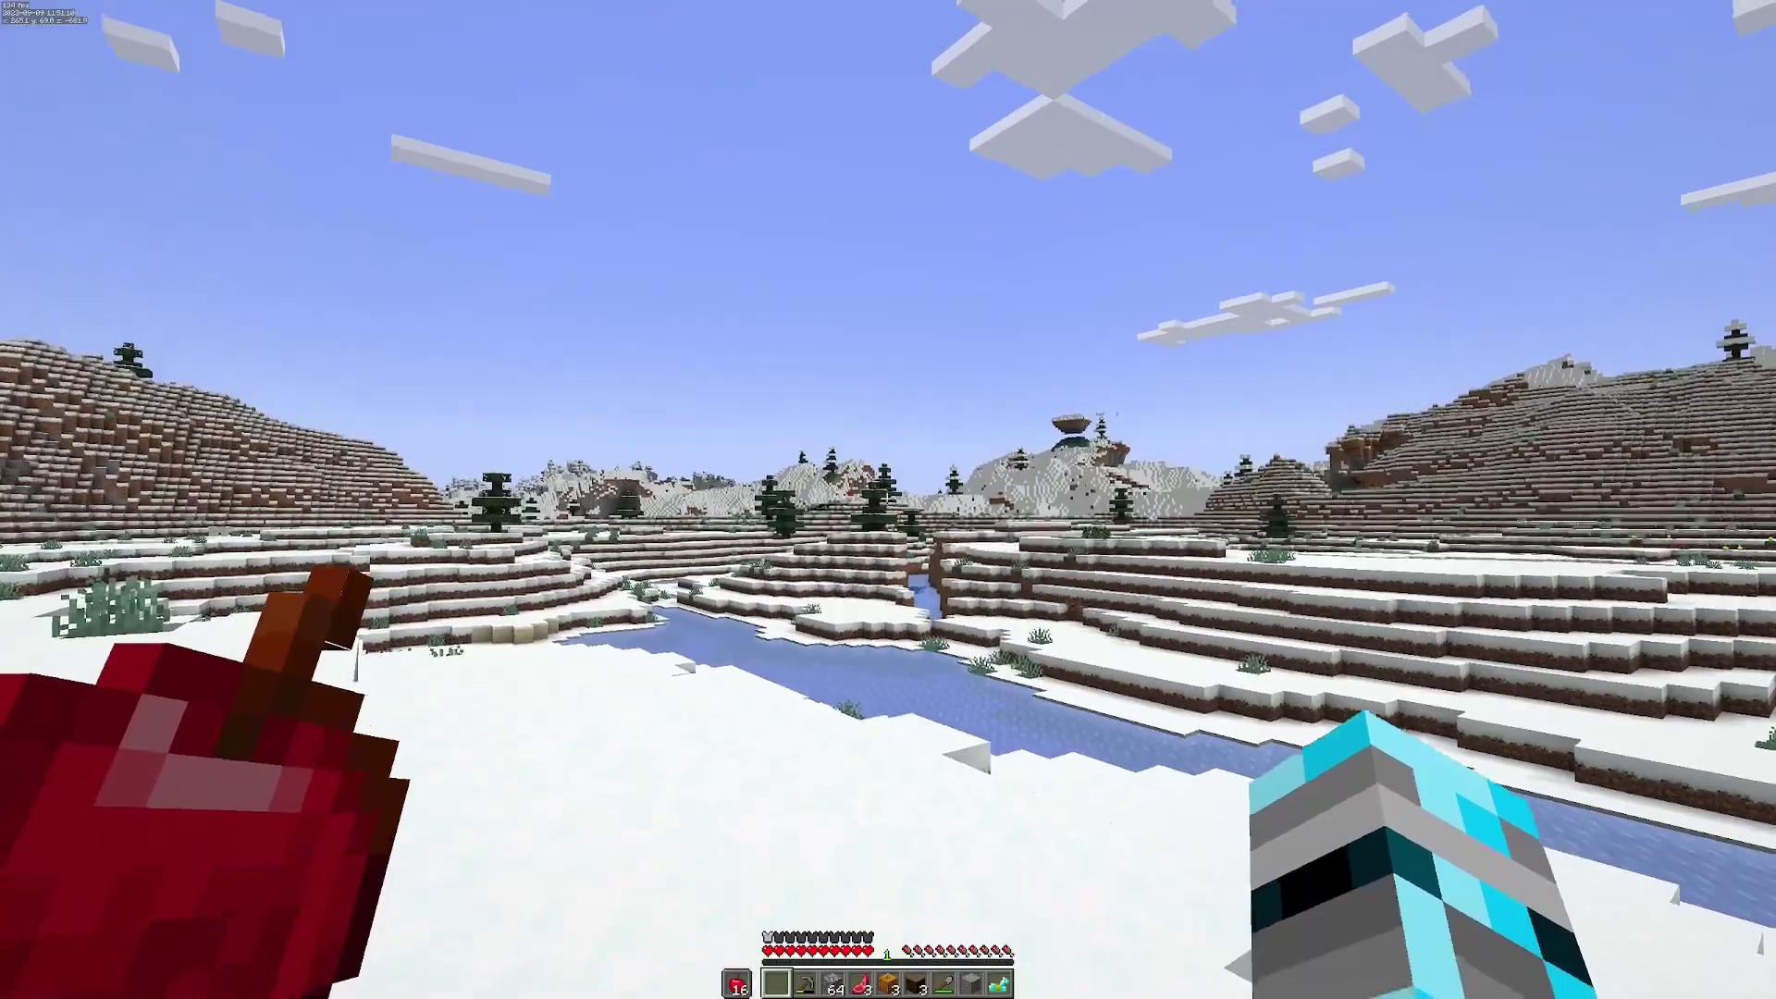
pyautogui.press('w')
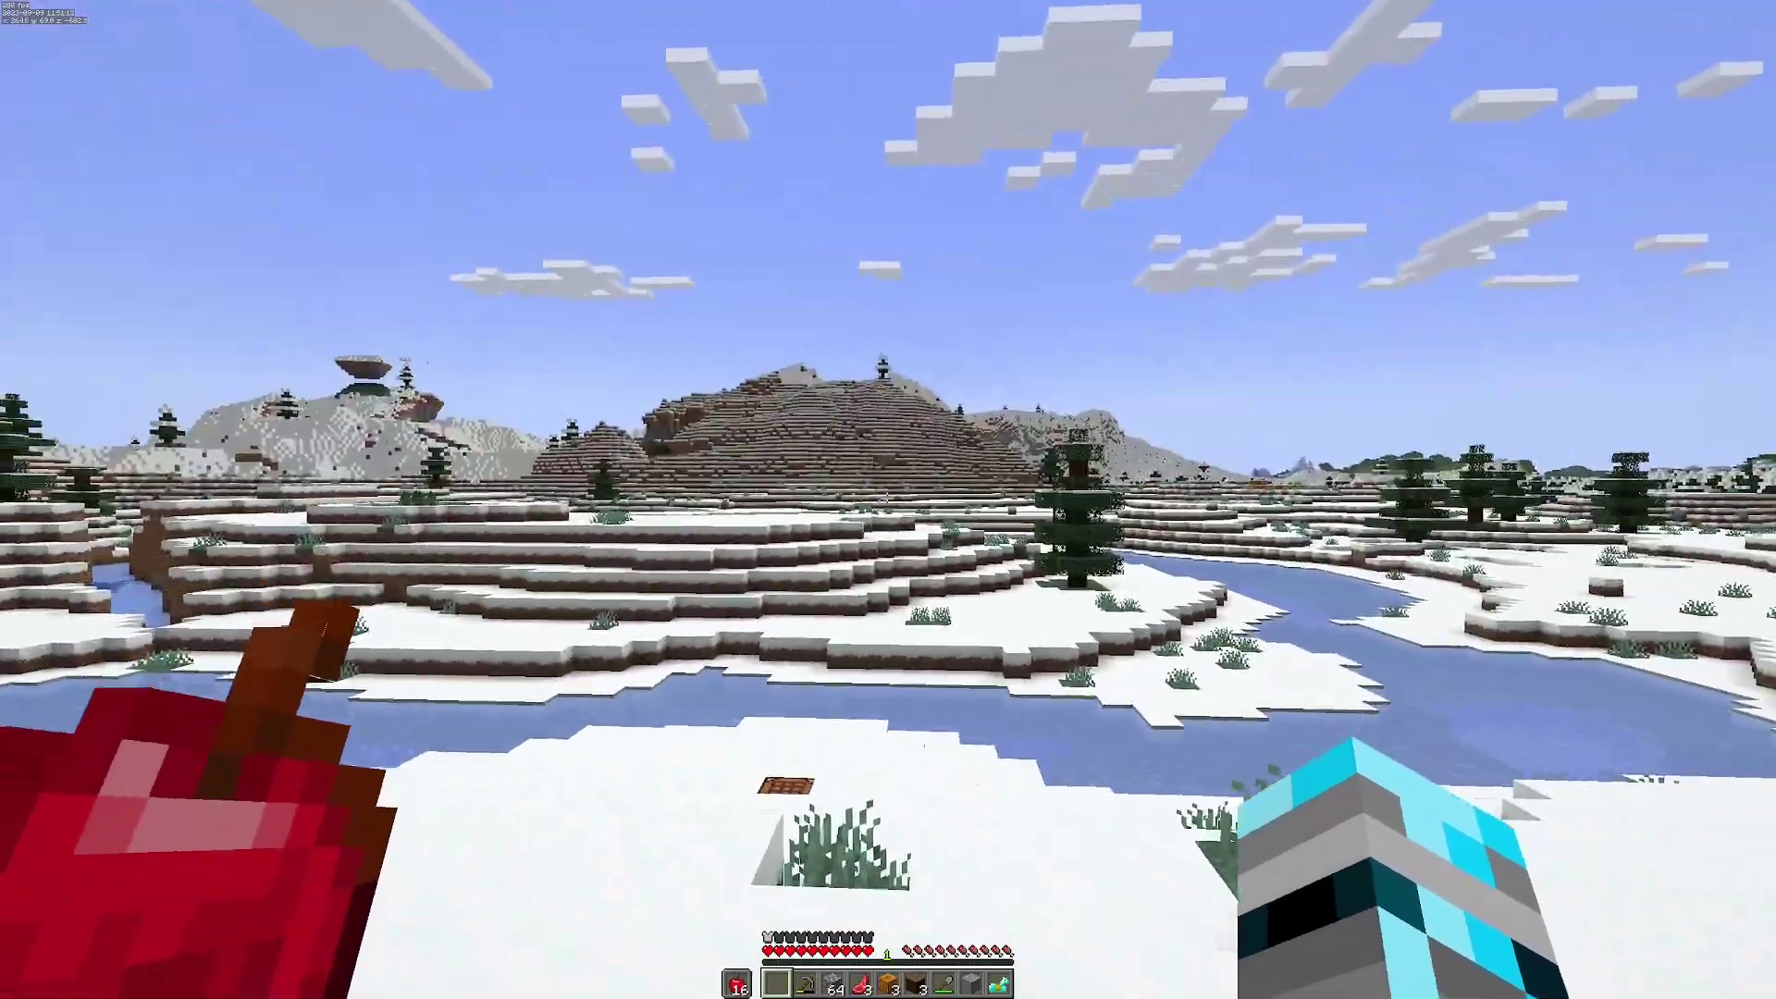
pyautogui.press('w')
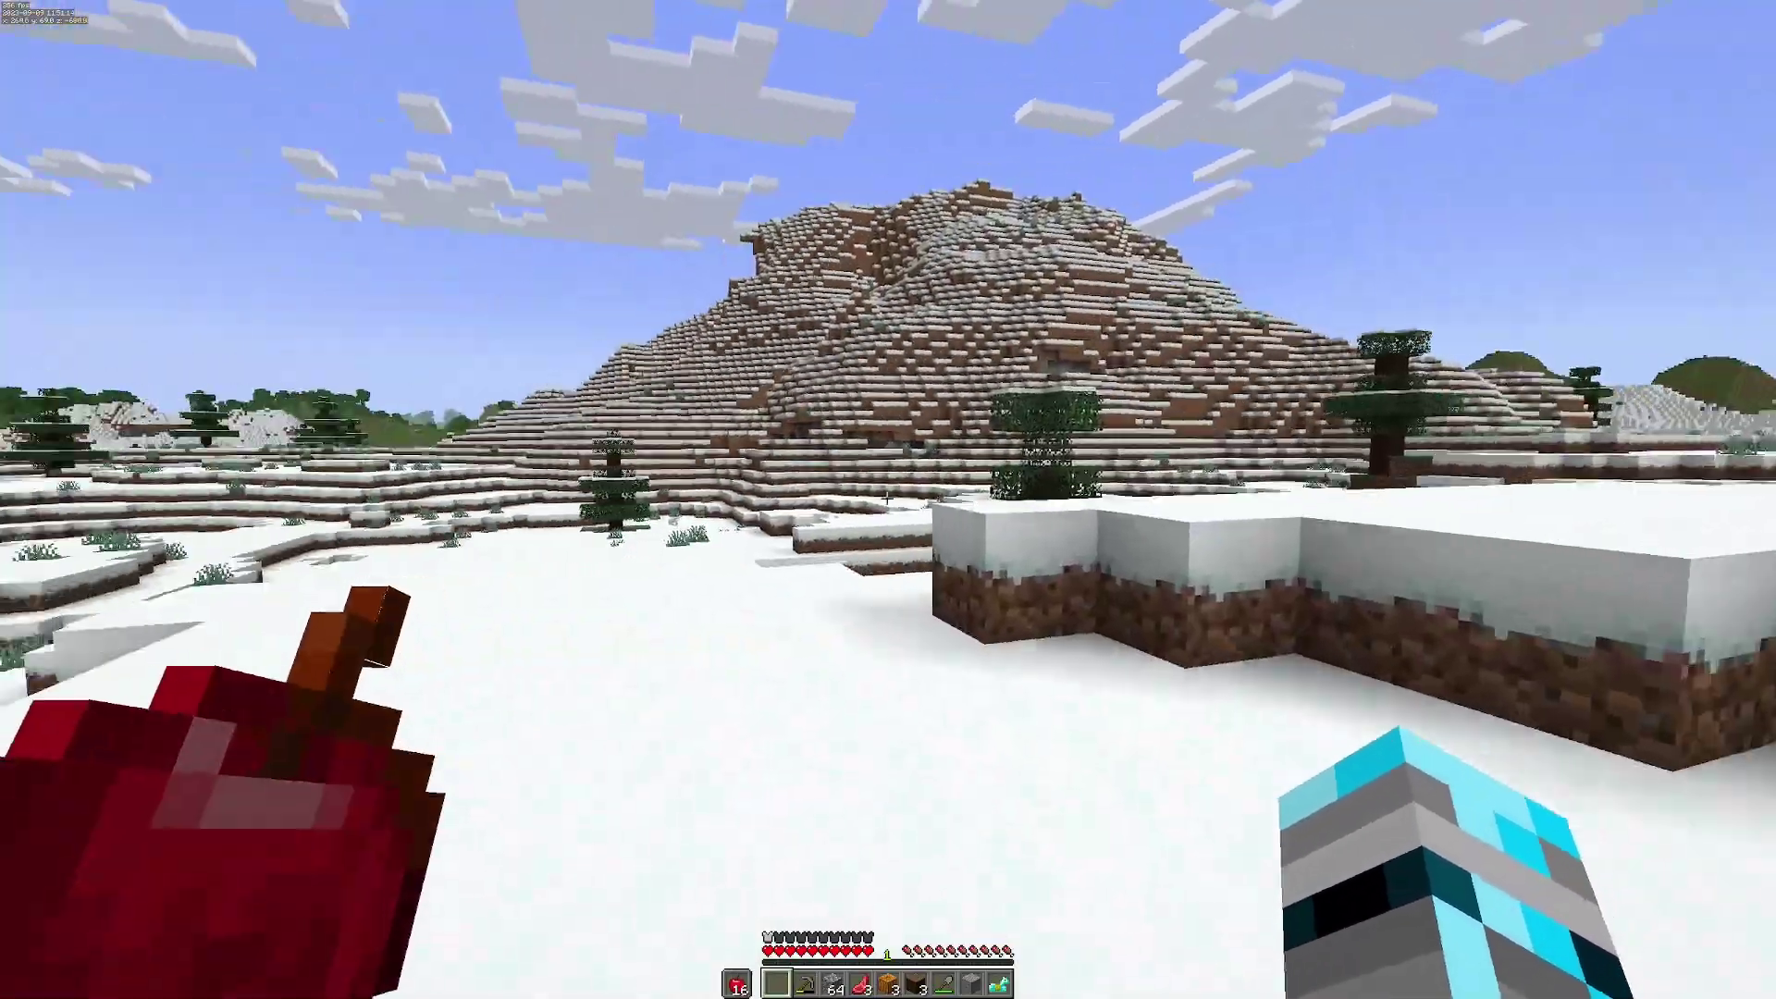
pyautogui.press('w')
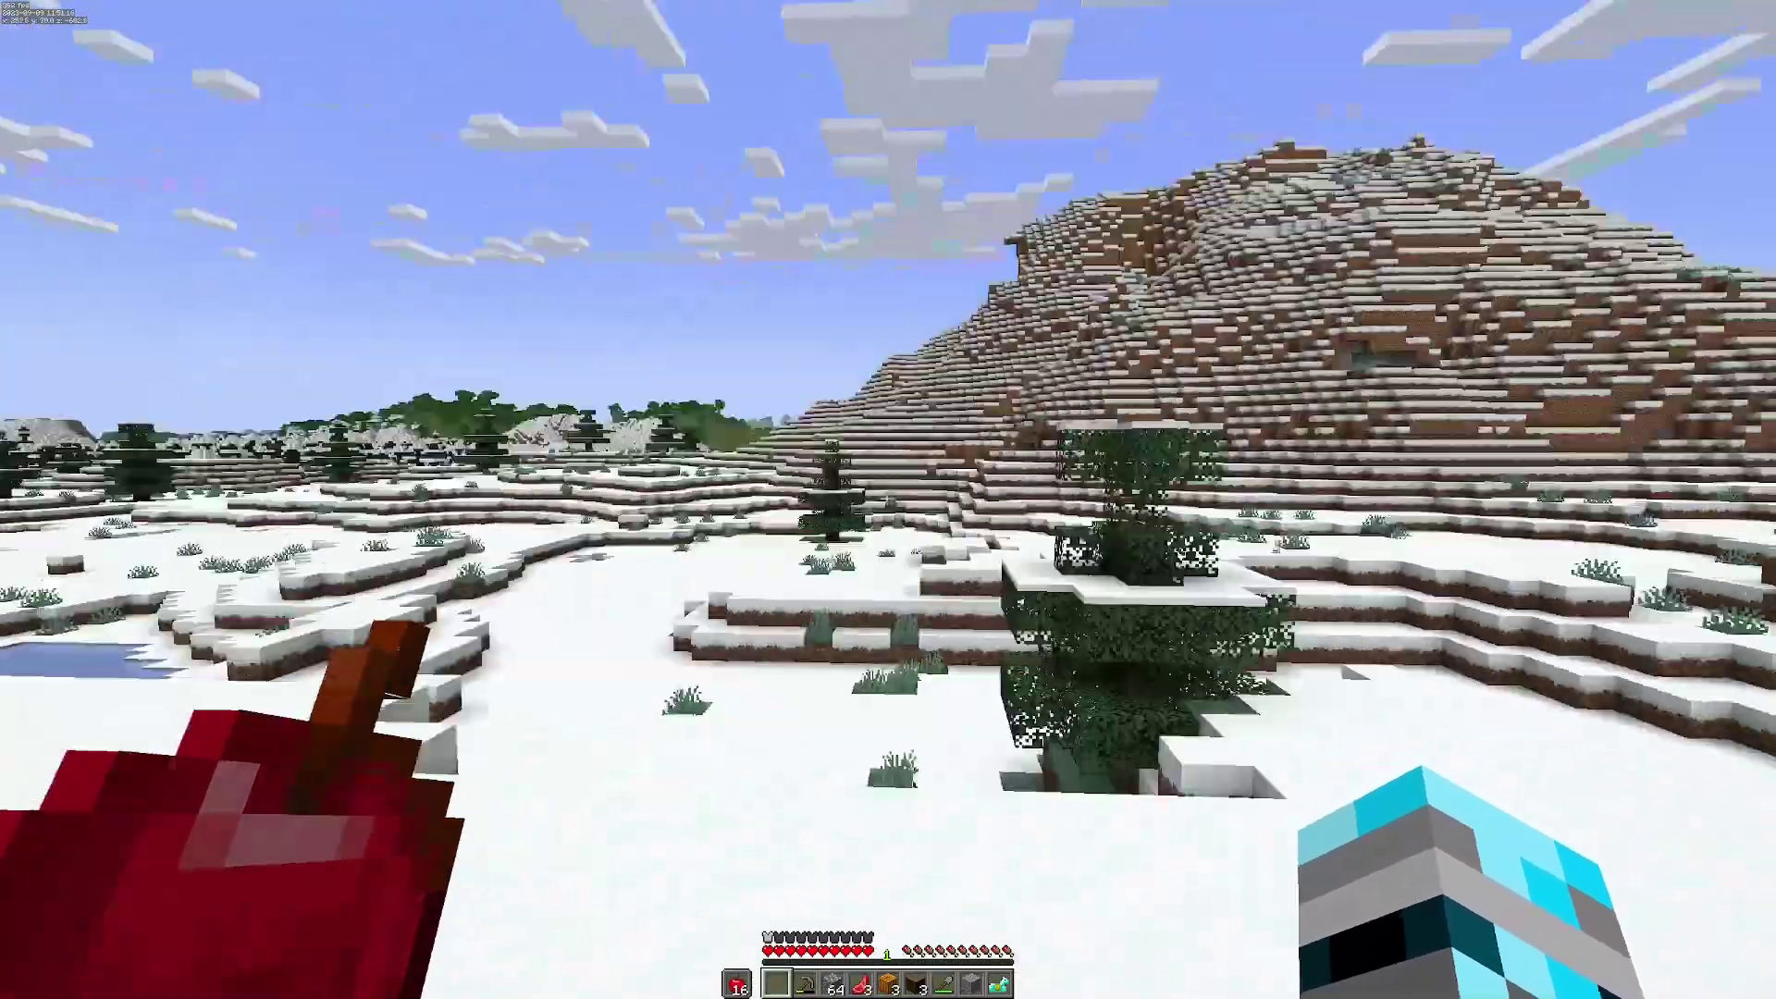
pyautogui.press('w')
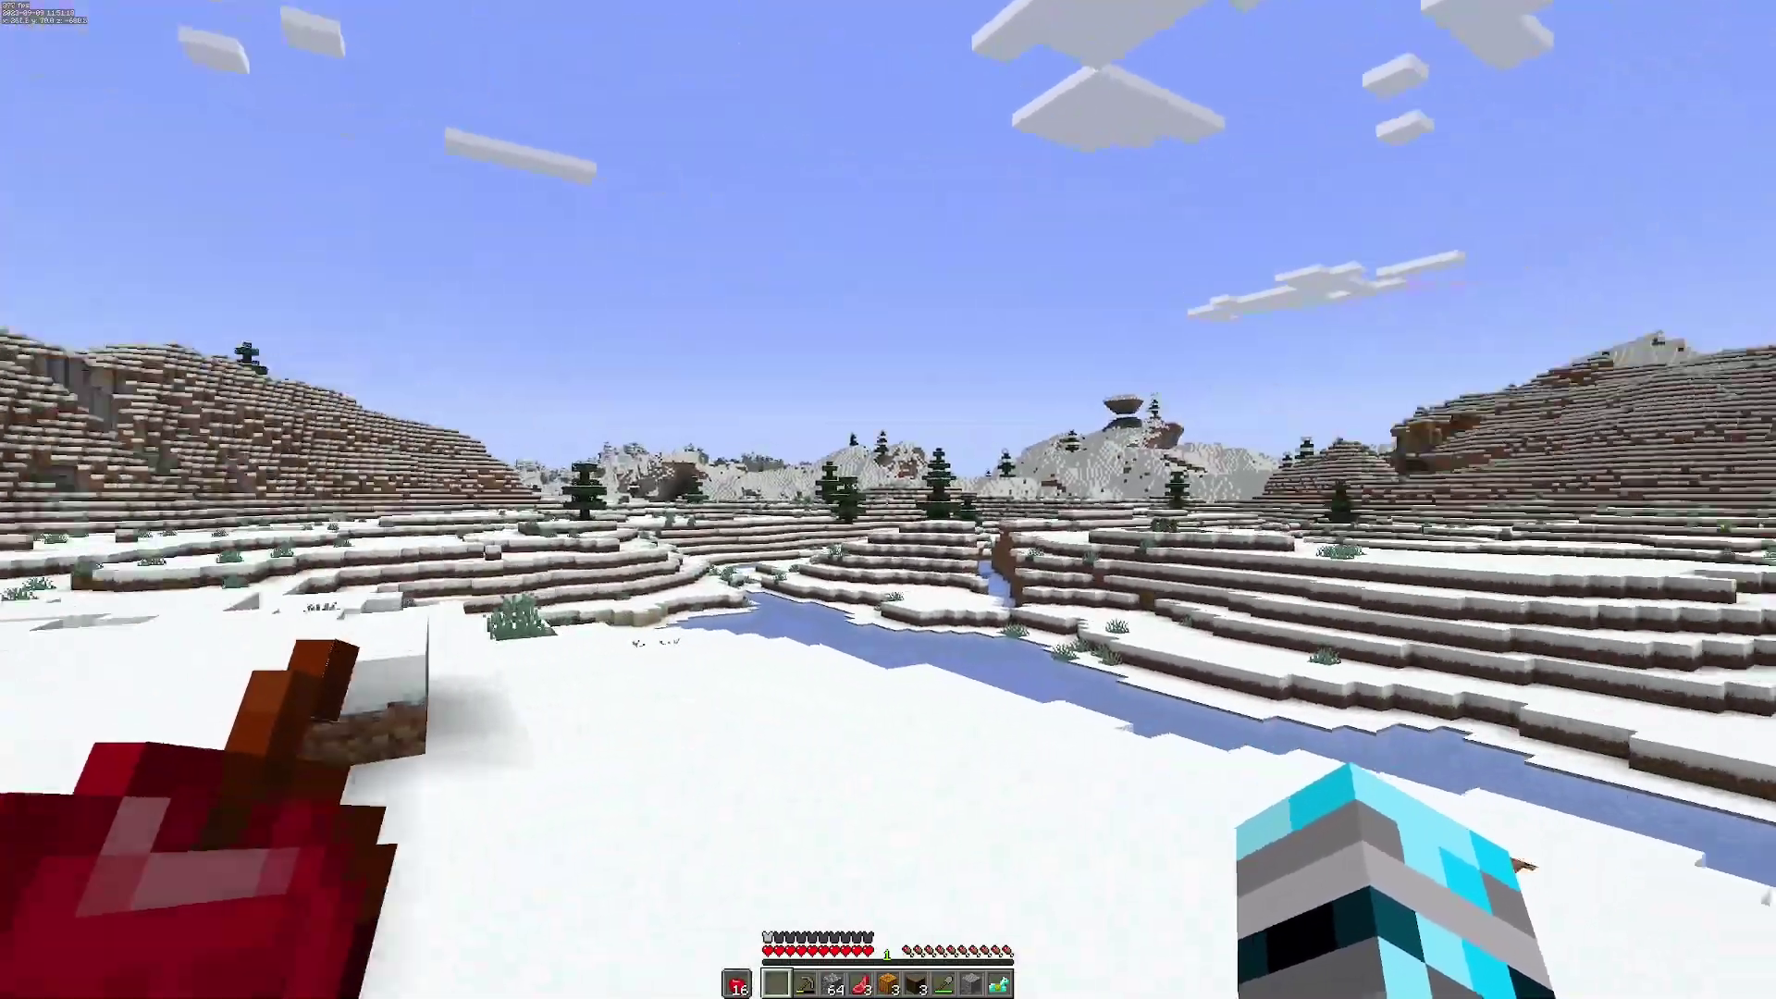
pyautogui.press('w')
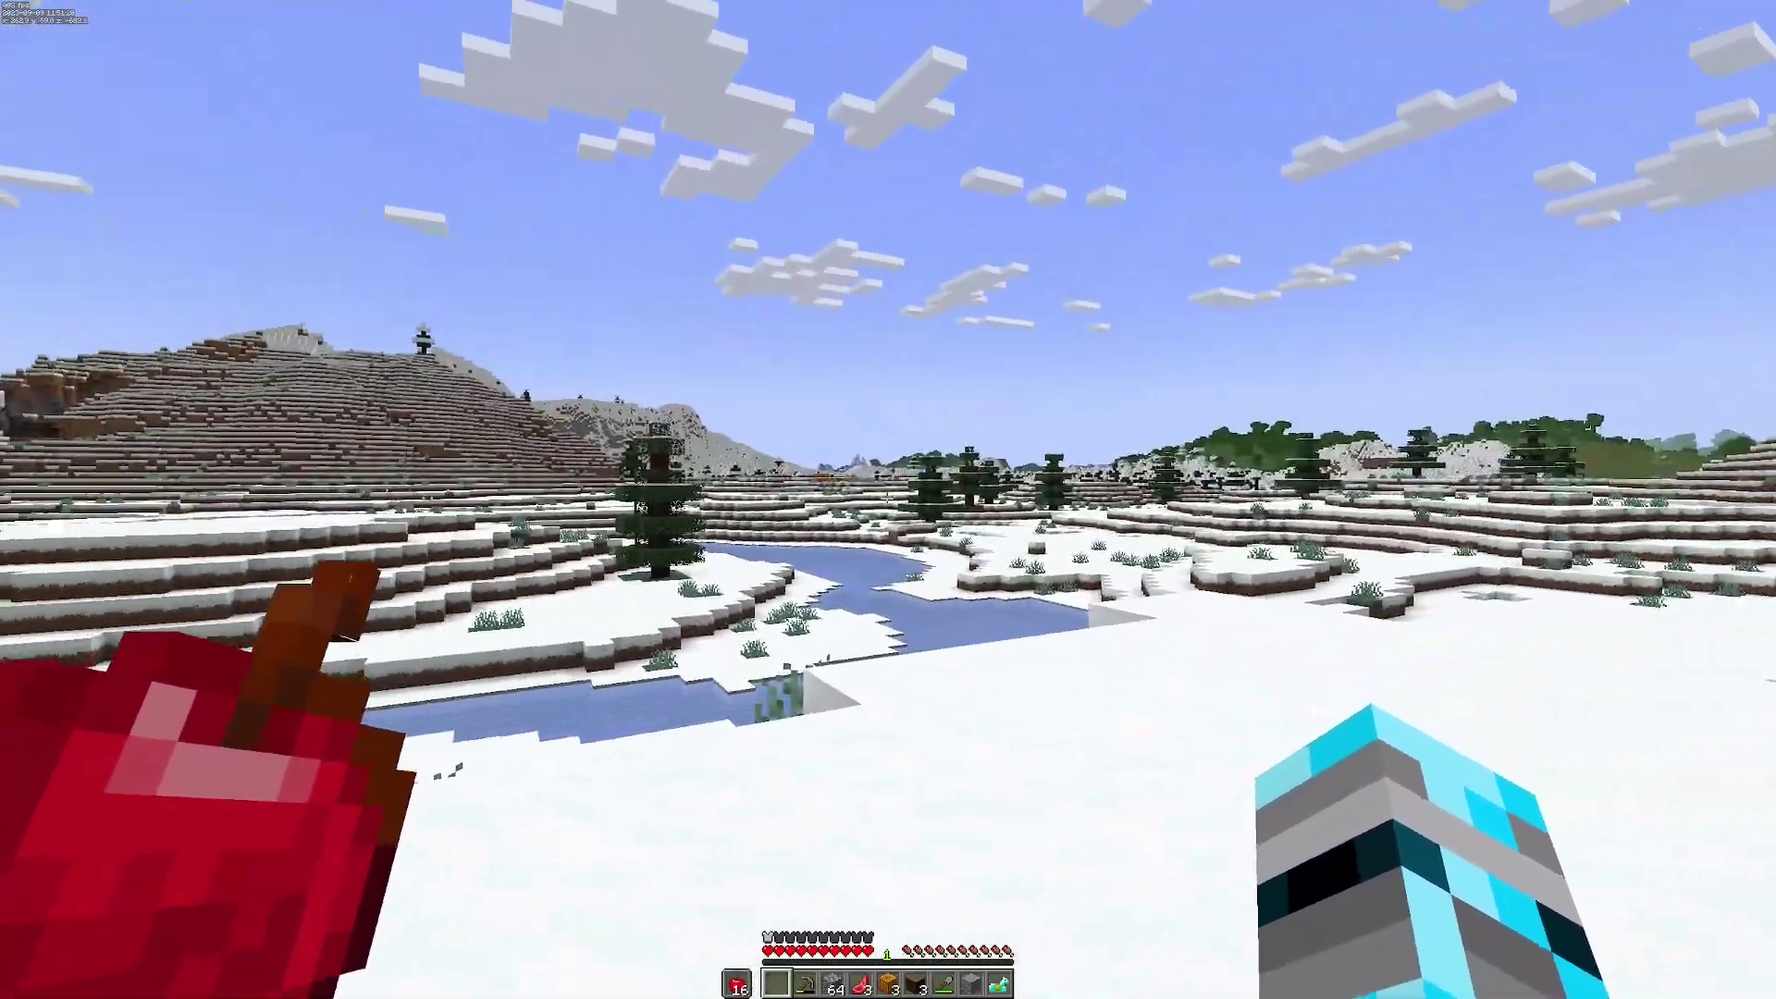
pyautogui.press('w')
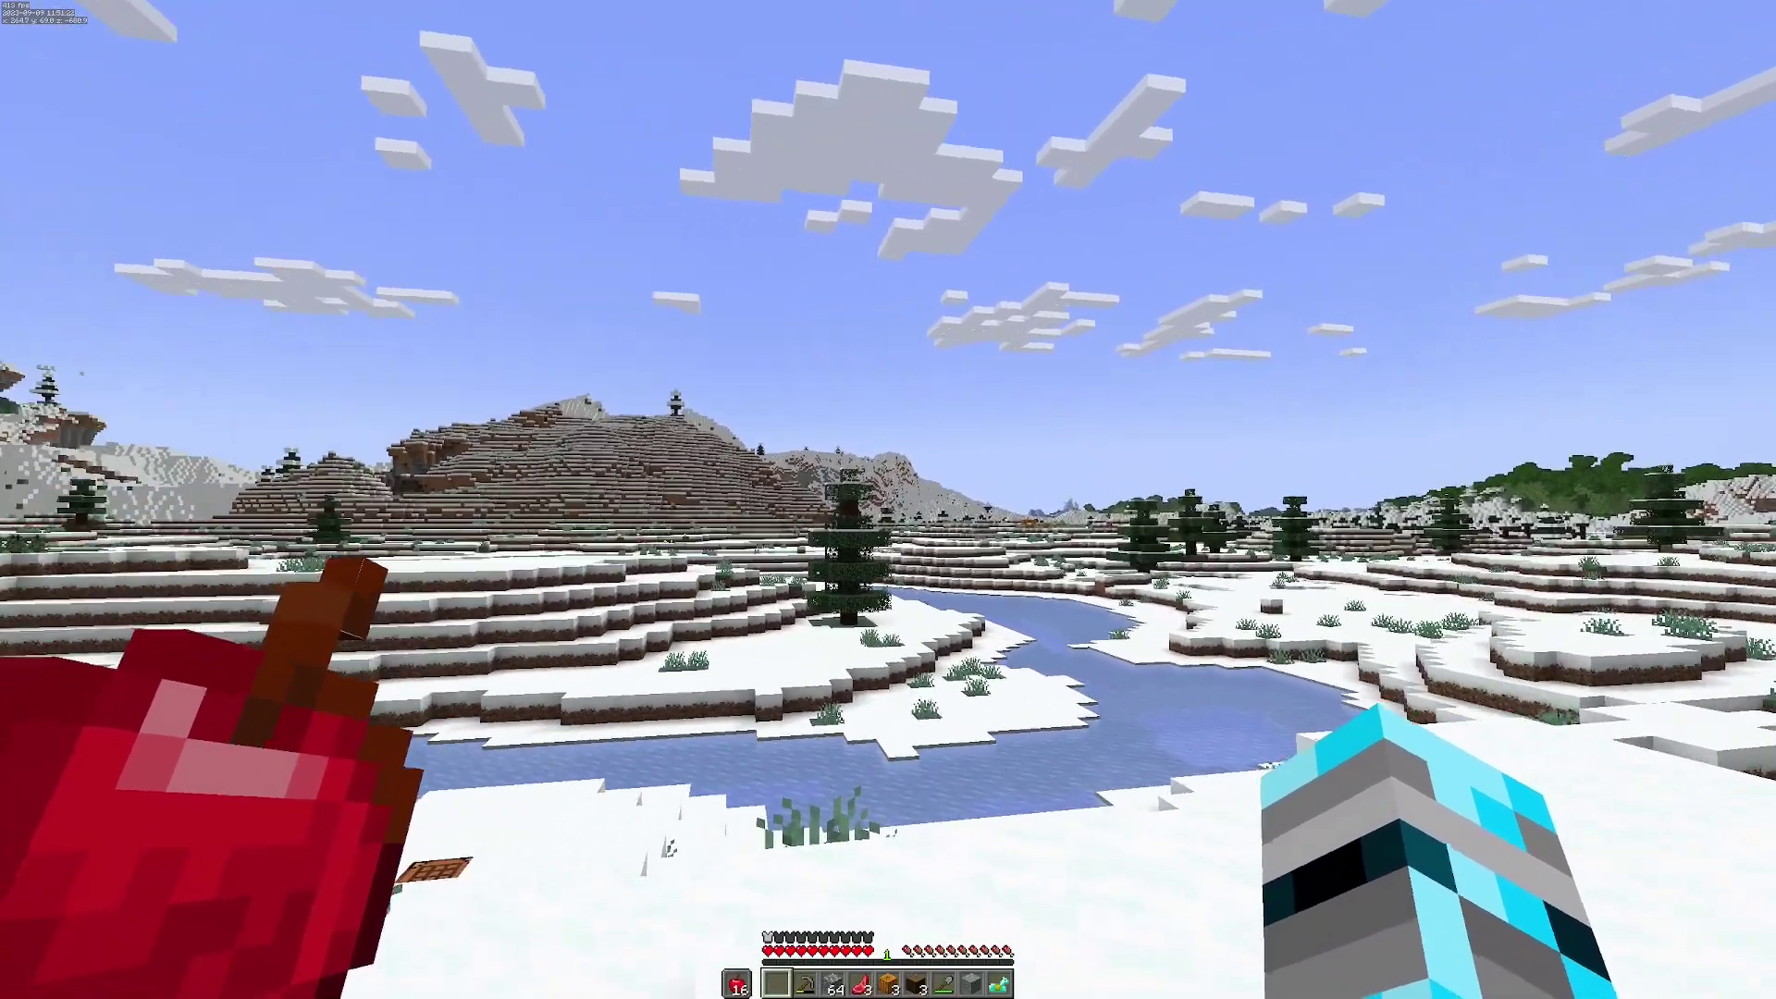
pyautogui.press('w')
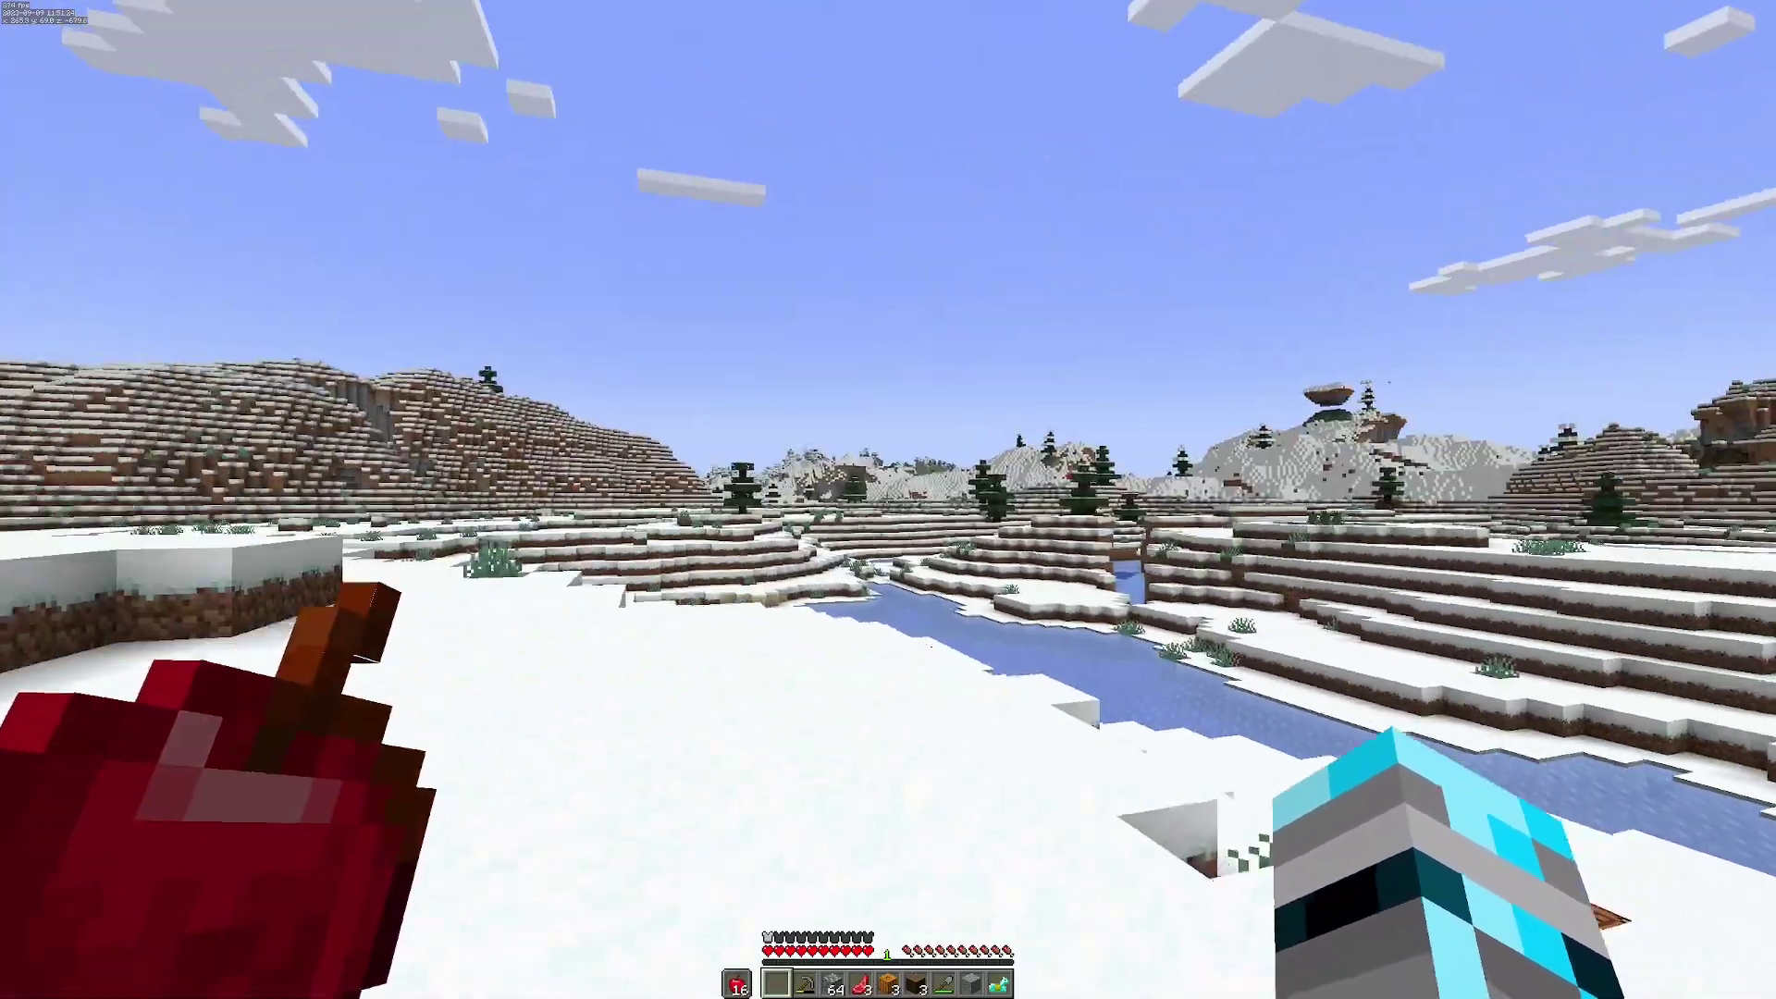
pyautogui.press('w')
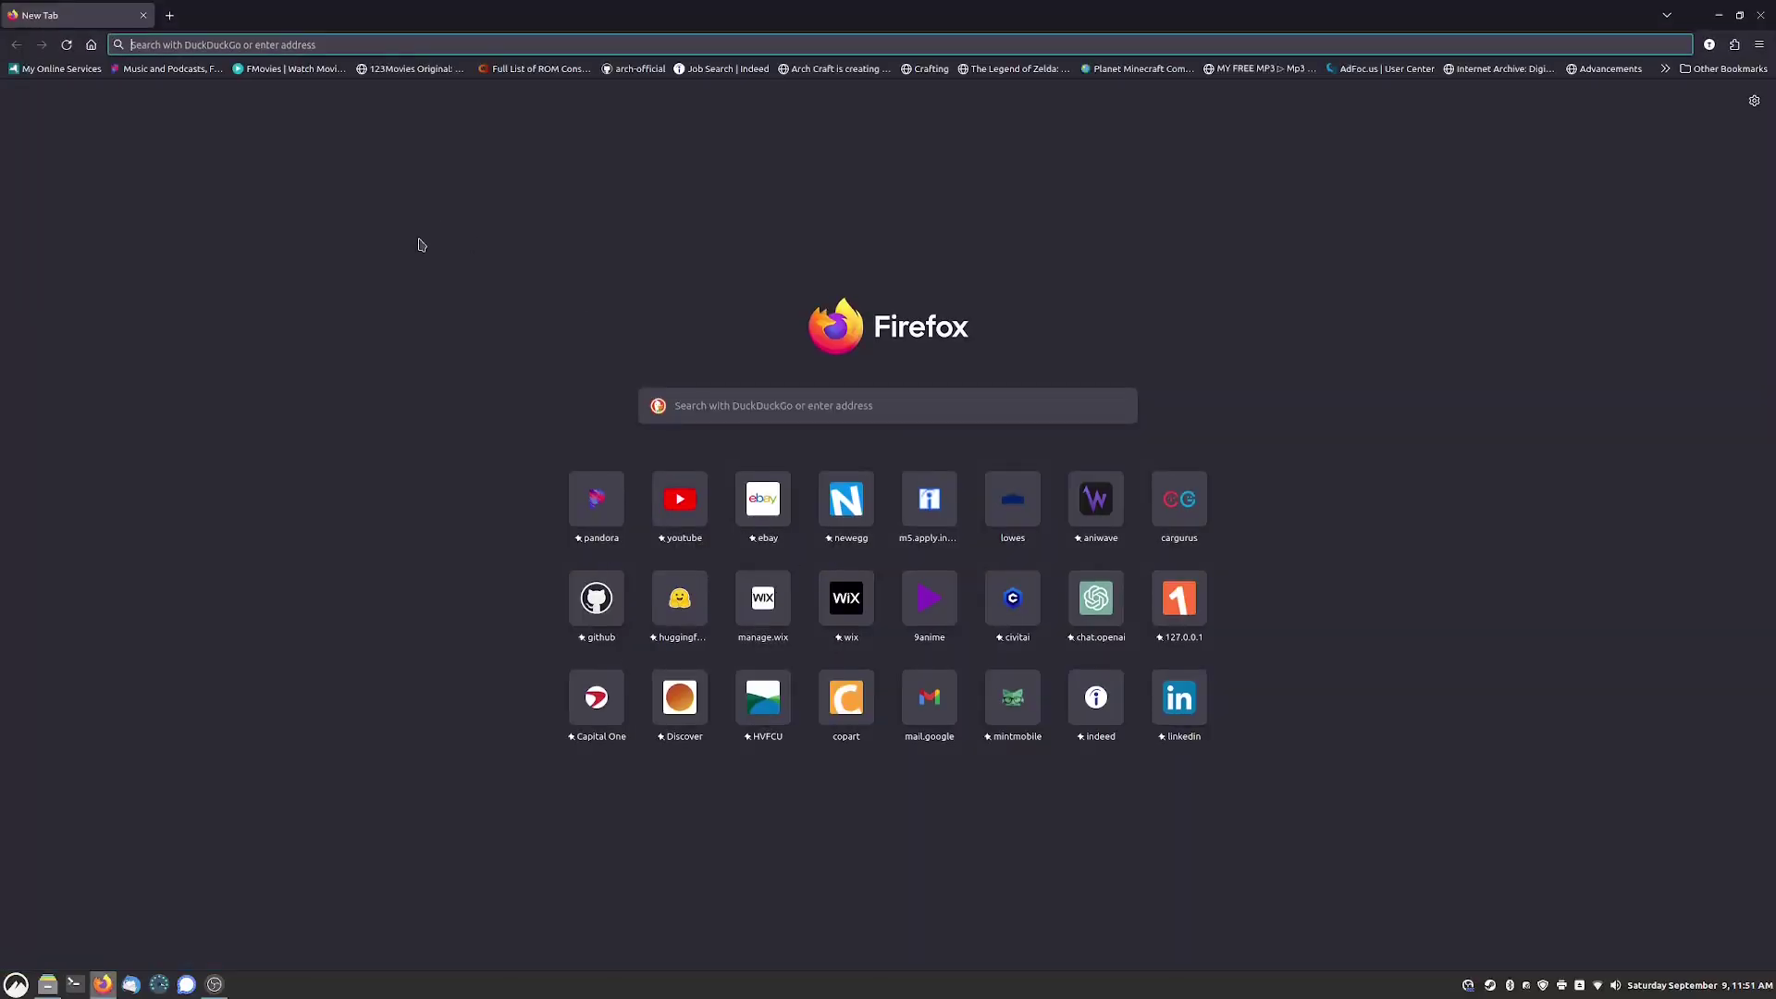
# Go to minecraft.net in Firefox and sign in with the Microsoft account.
pyautogui.write('minecraft.')
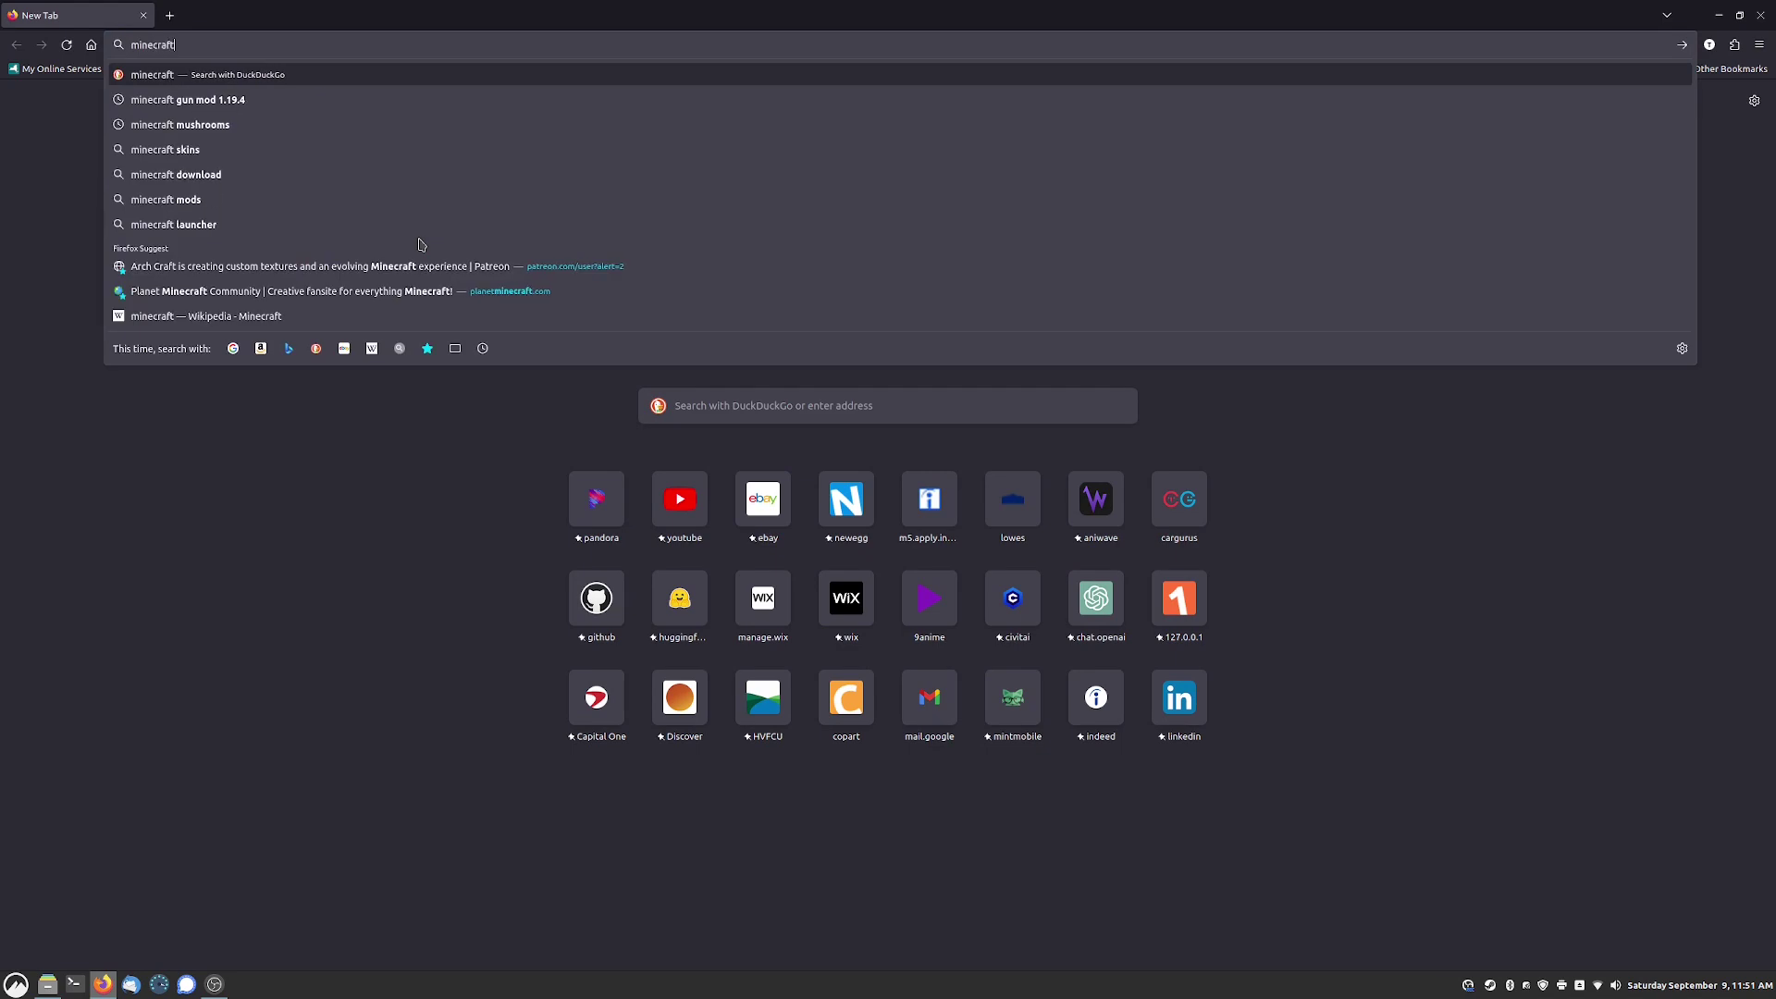
pyautogui.write('net')
pyautogui.press('Return')
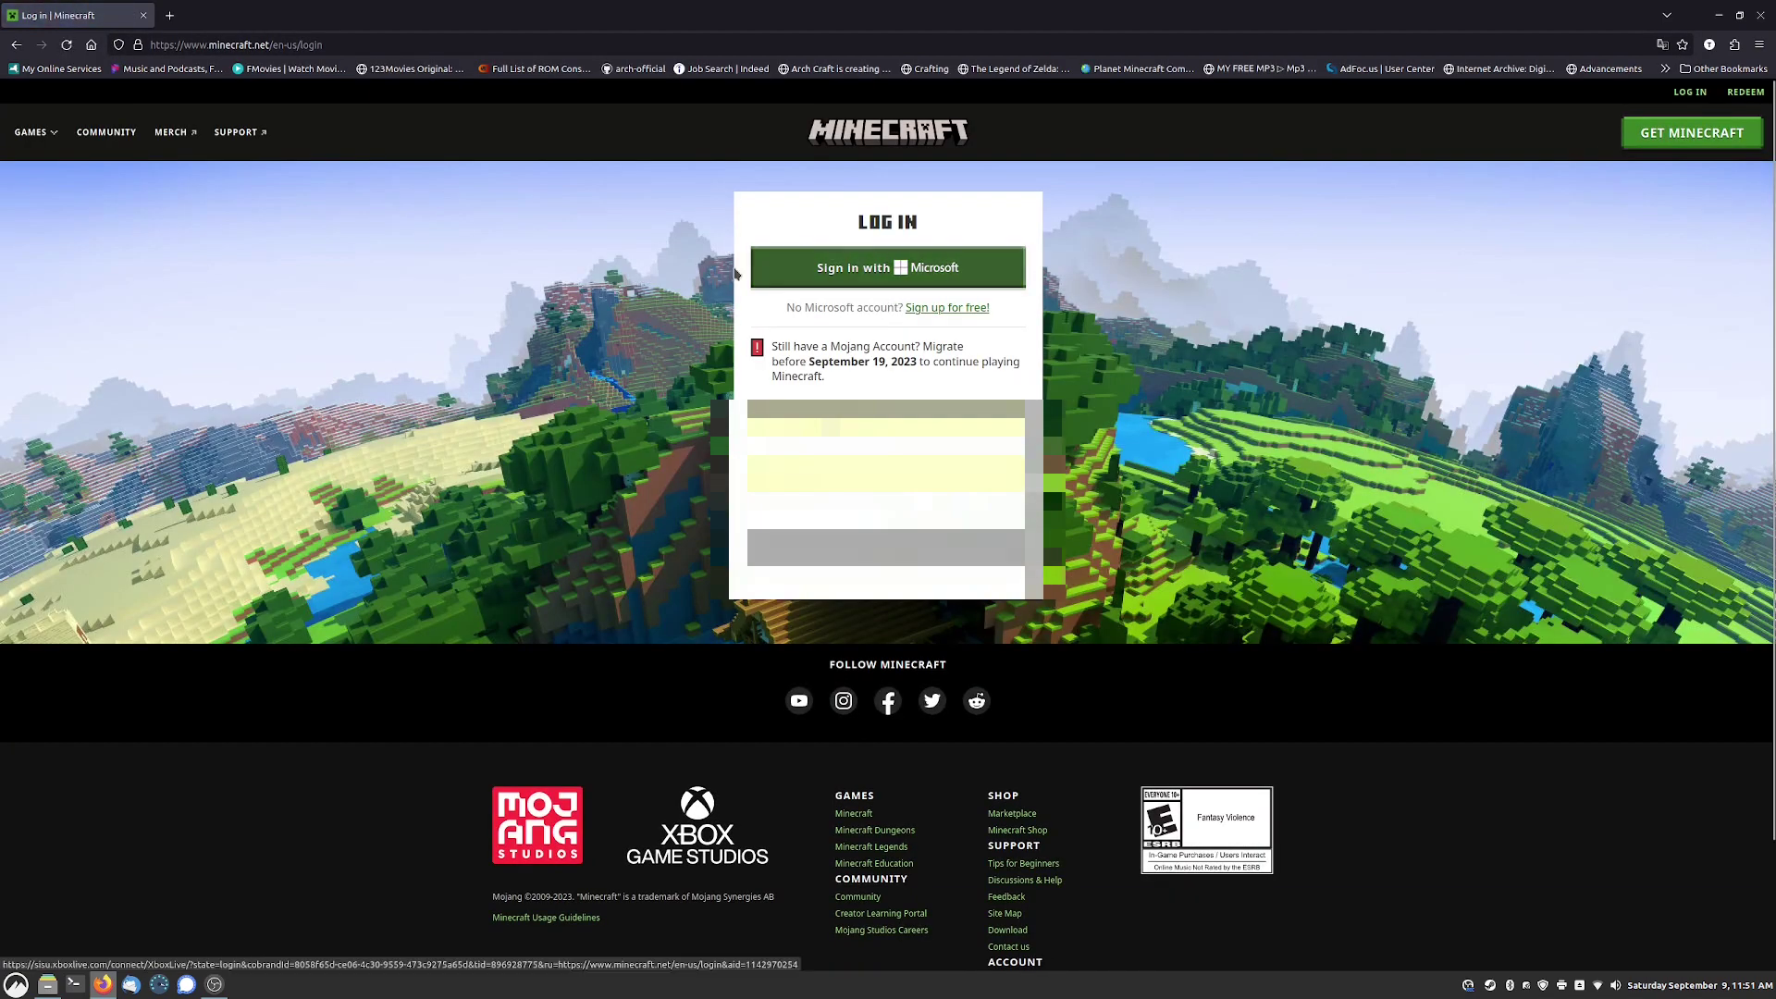
pyautogui.click(889, 266)
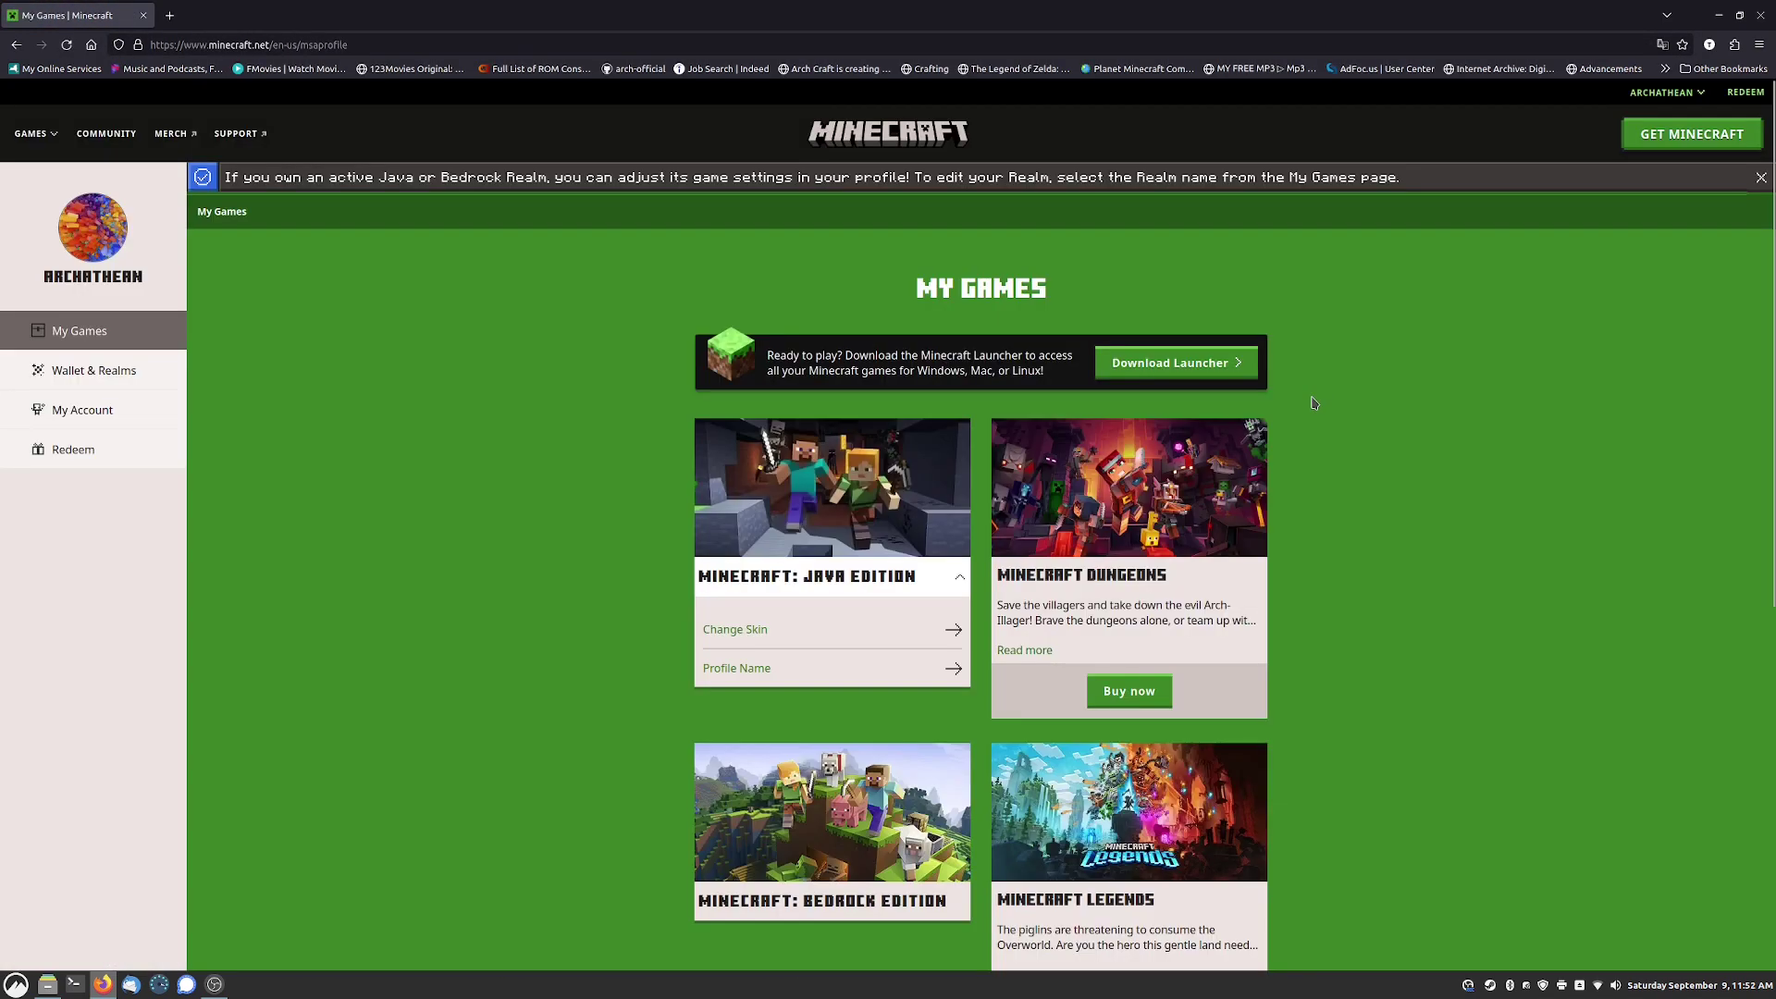
# Download the Minecraft Launcher for Other Linux distributions and show Minecraft.tar.gz in the Downloads folder.
pyautogui.click(1177, 363)
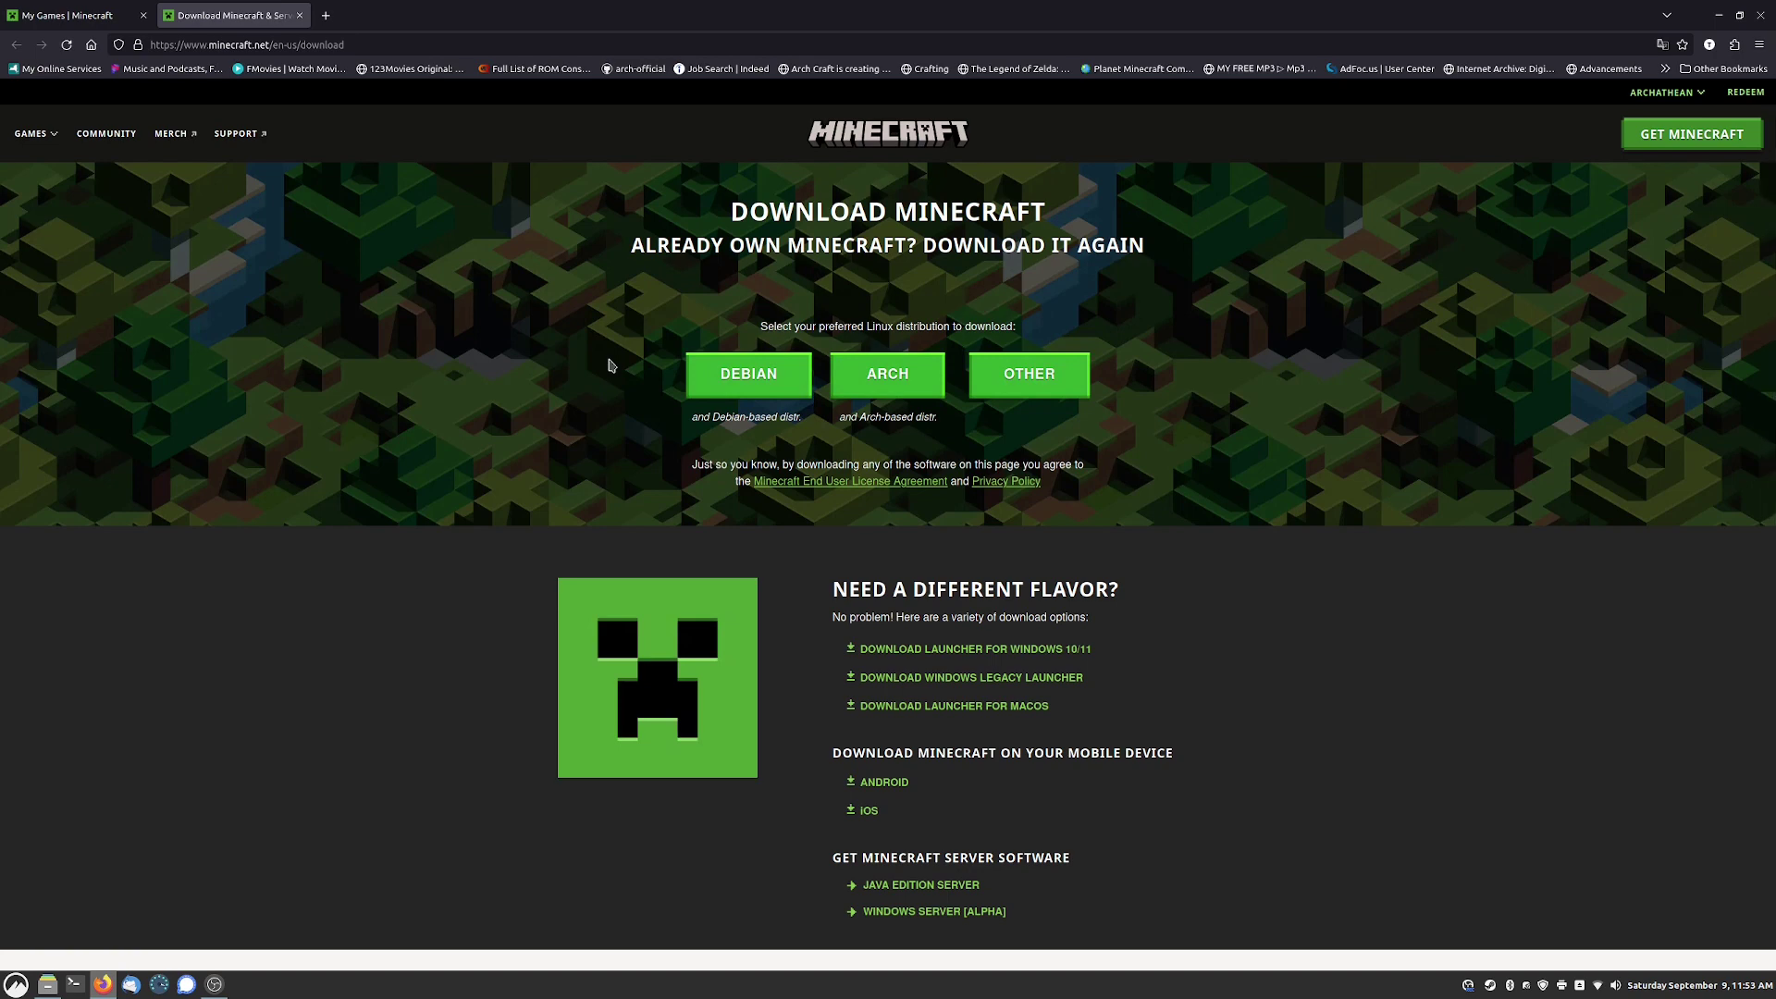
pyautogui.click(1025, 395)
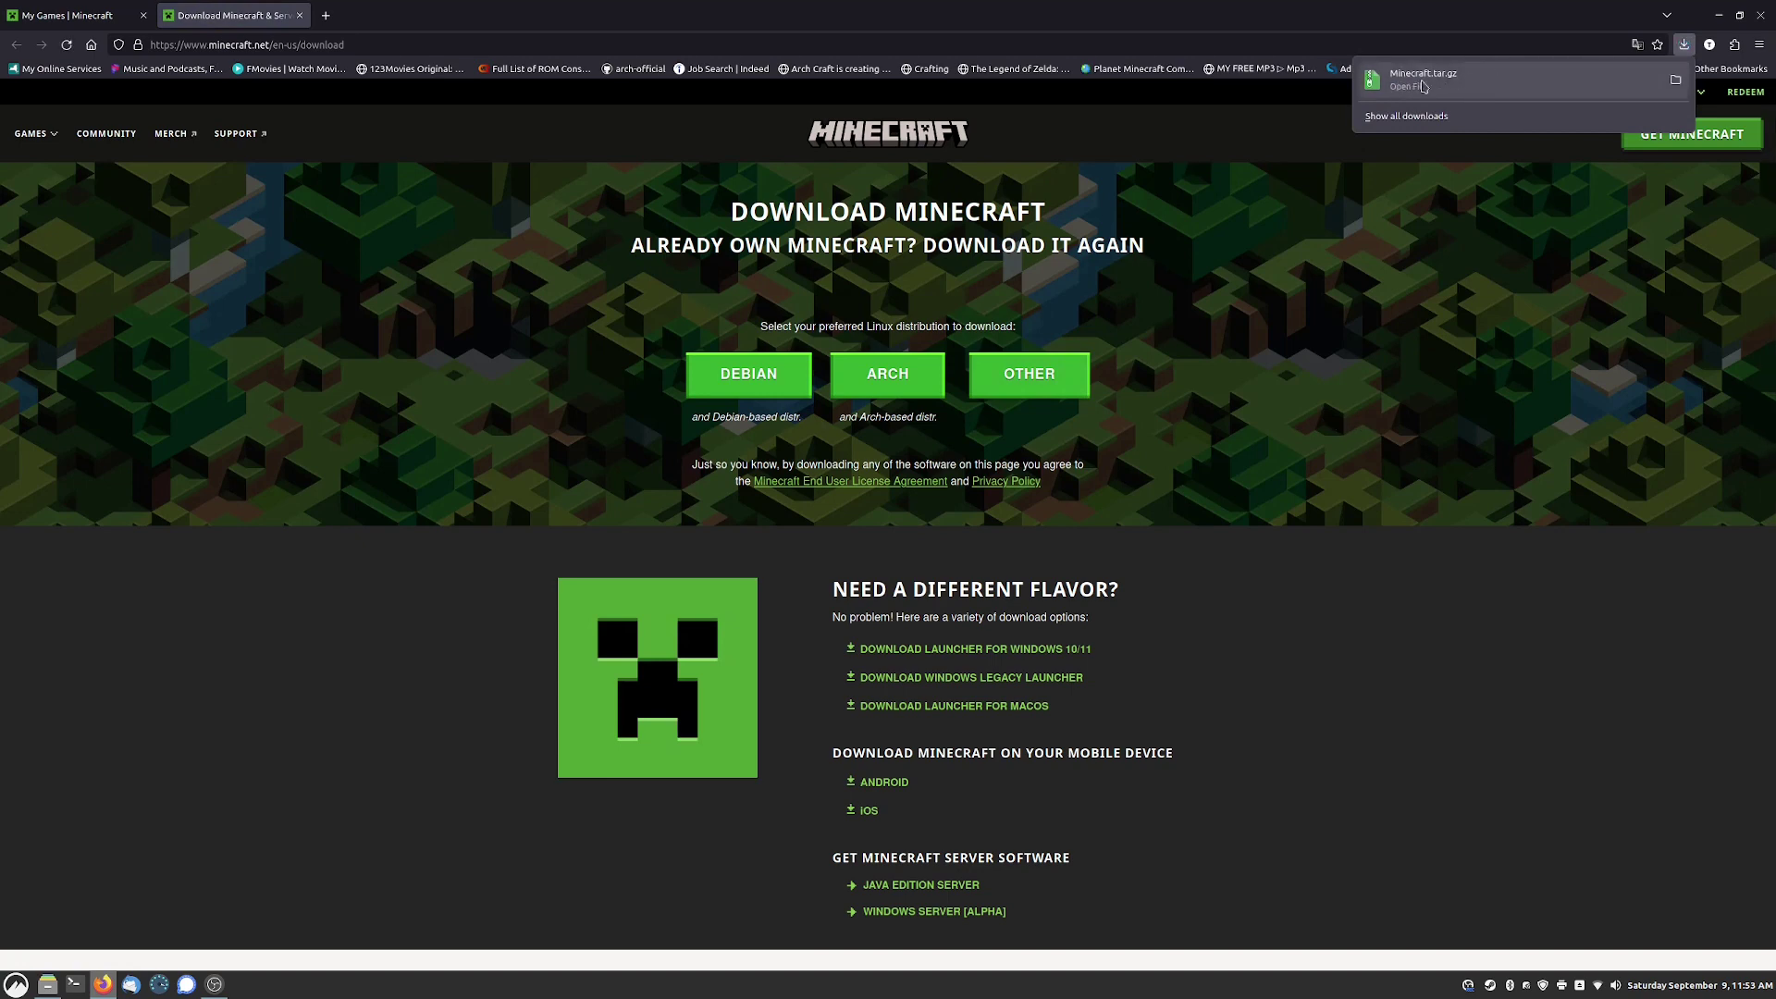
pyautogui.click(1460, 88)
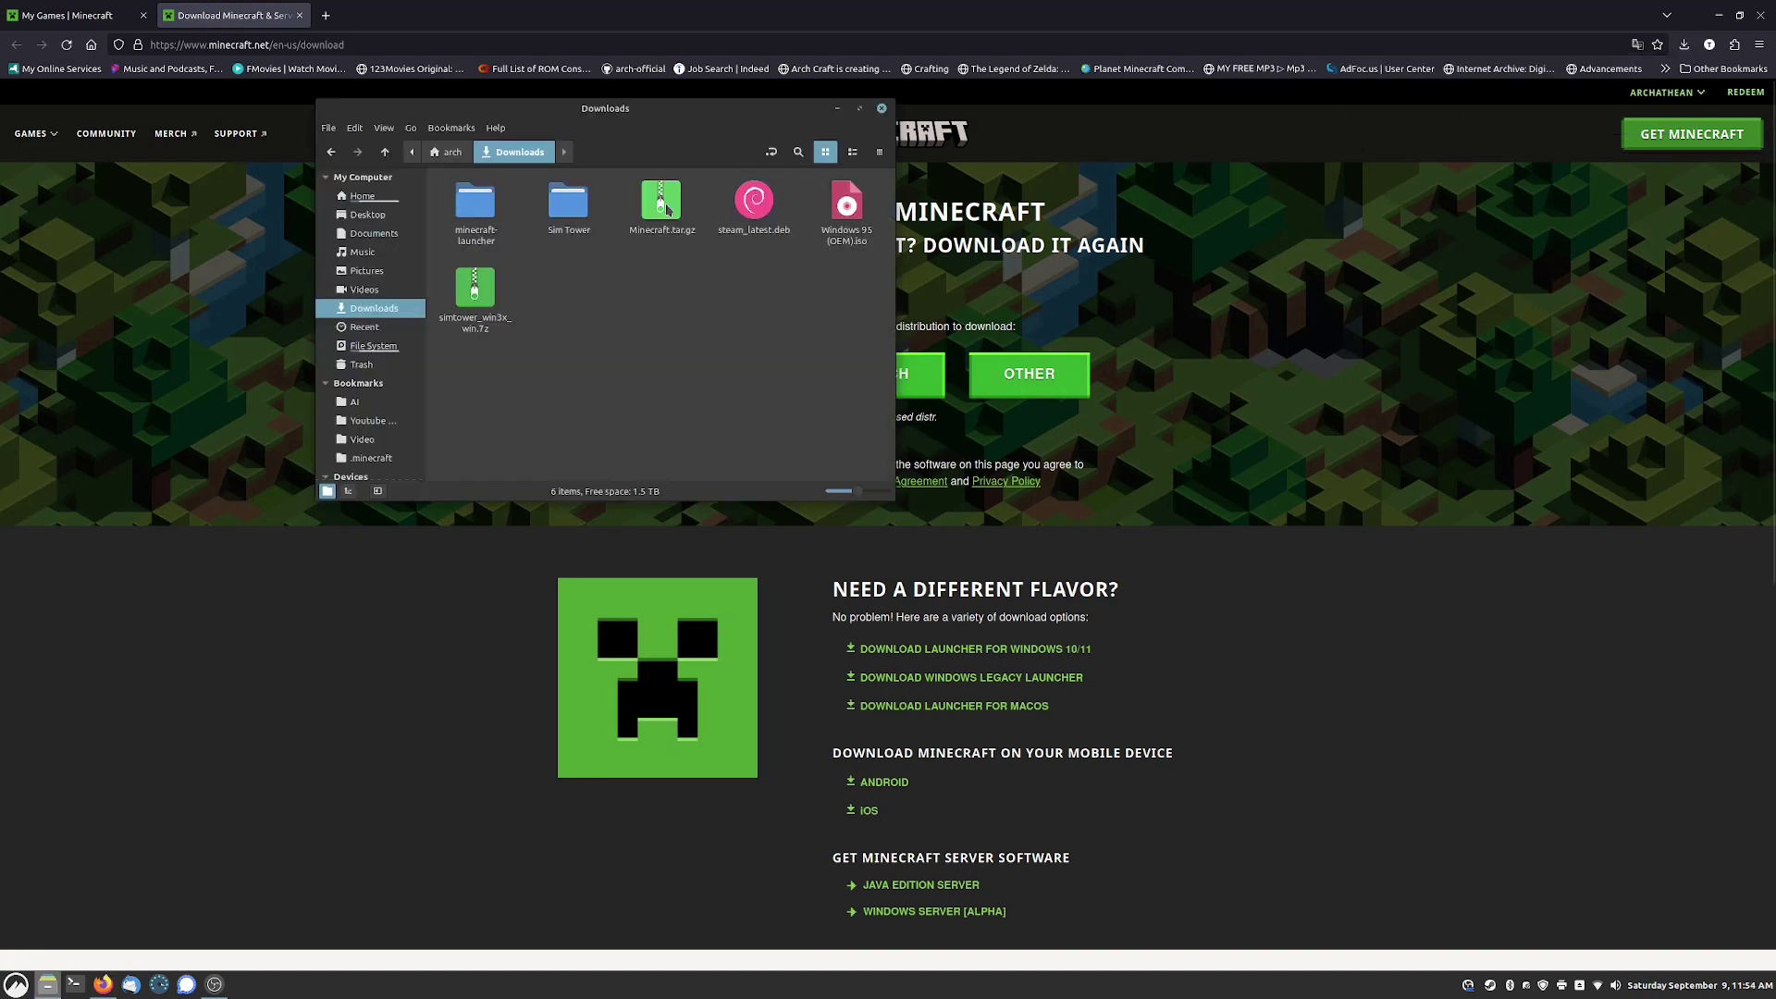
# Open the minecraft-launcher folder in Downloads to look at the launcher executable.
pyautogui.rightClick(666, 208)
pyautogui.doubleClick(475, 204)
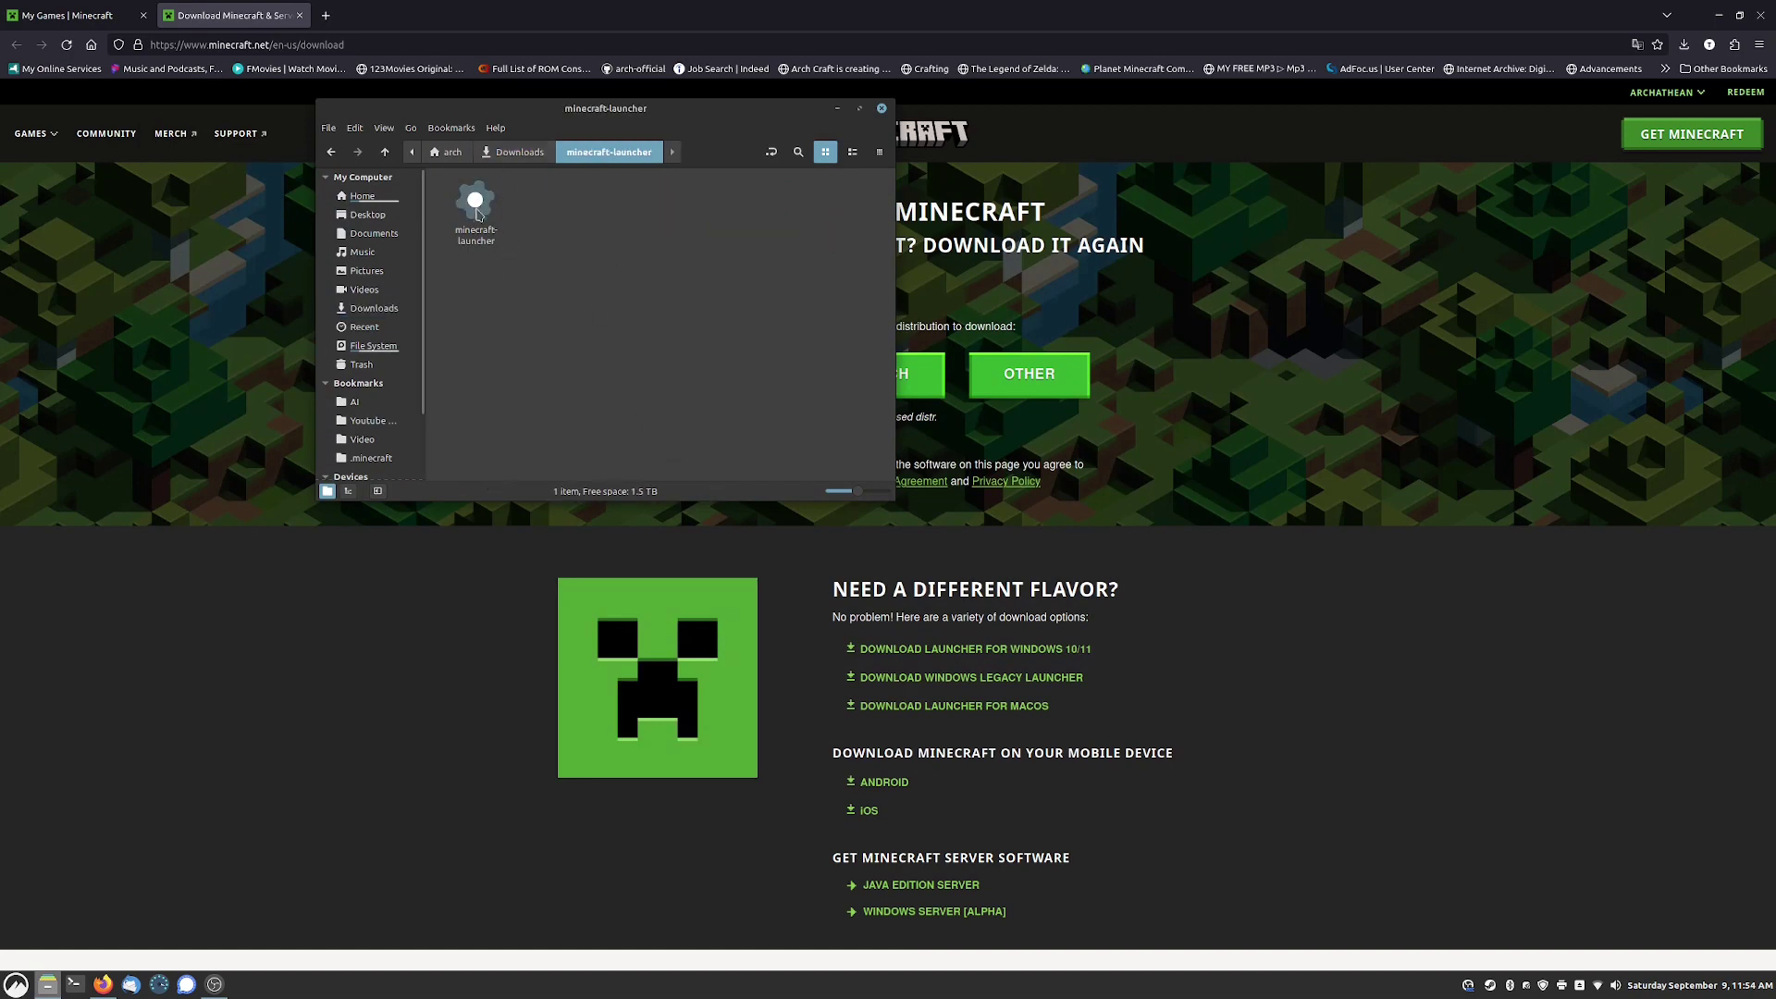
pyautogui.click(294, 138)
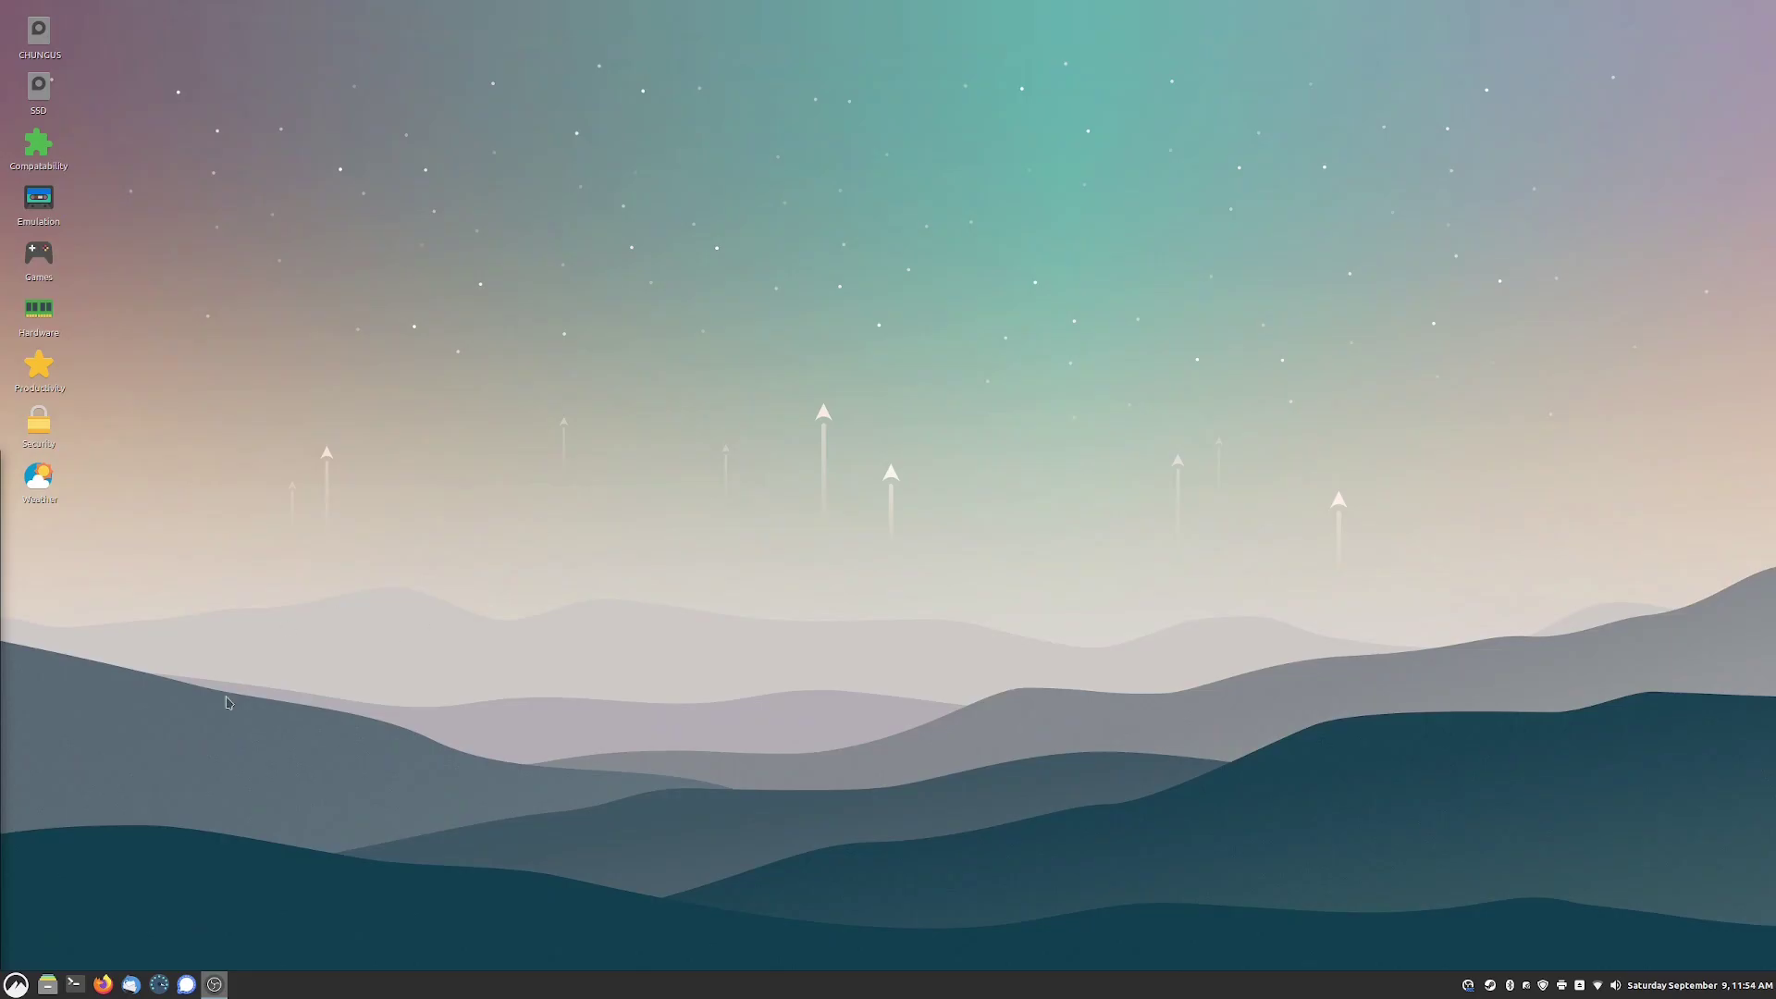
# In a terminal, enter sudo apt-get install open- and list all the matching package names.
pyautogui.click(74, 984)
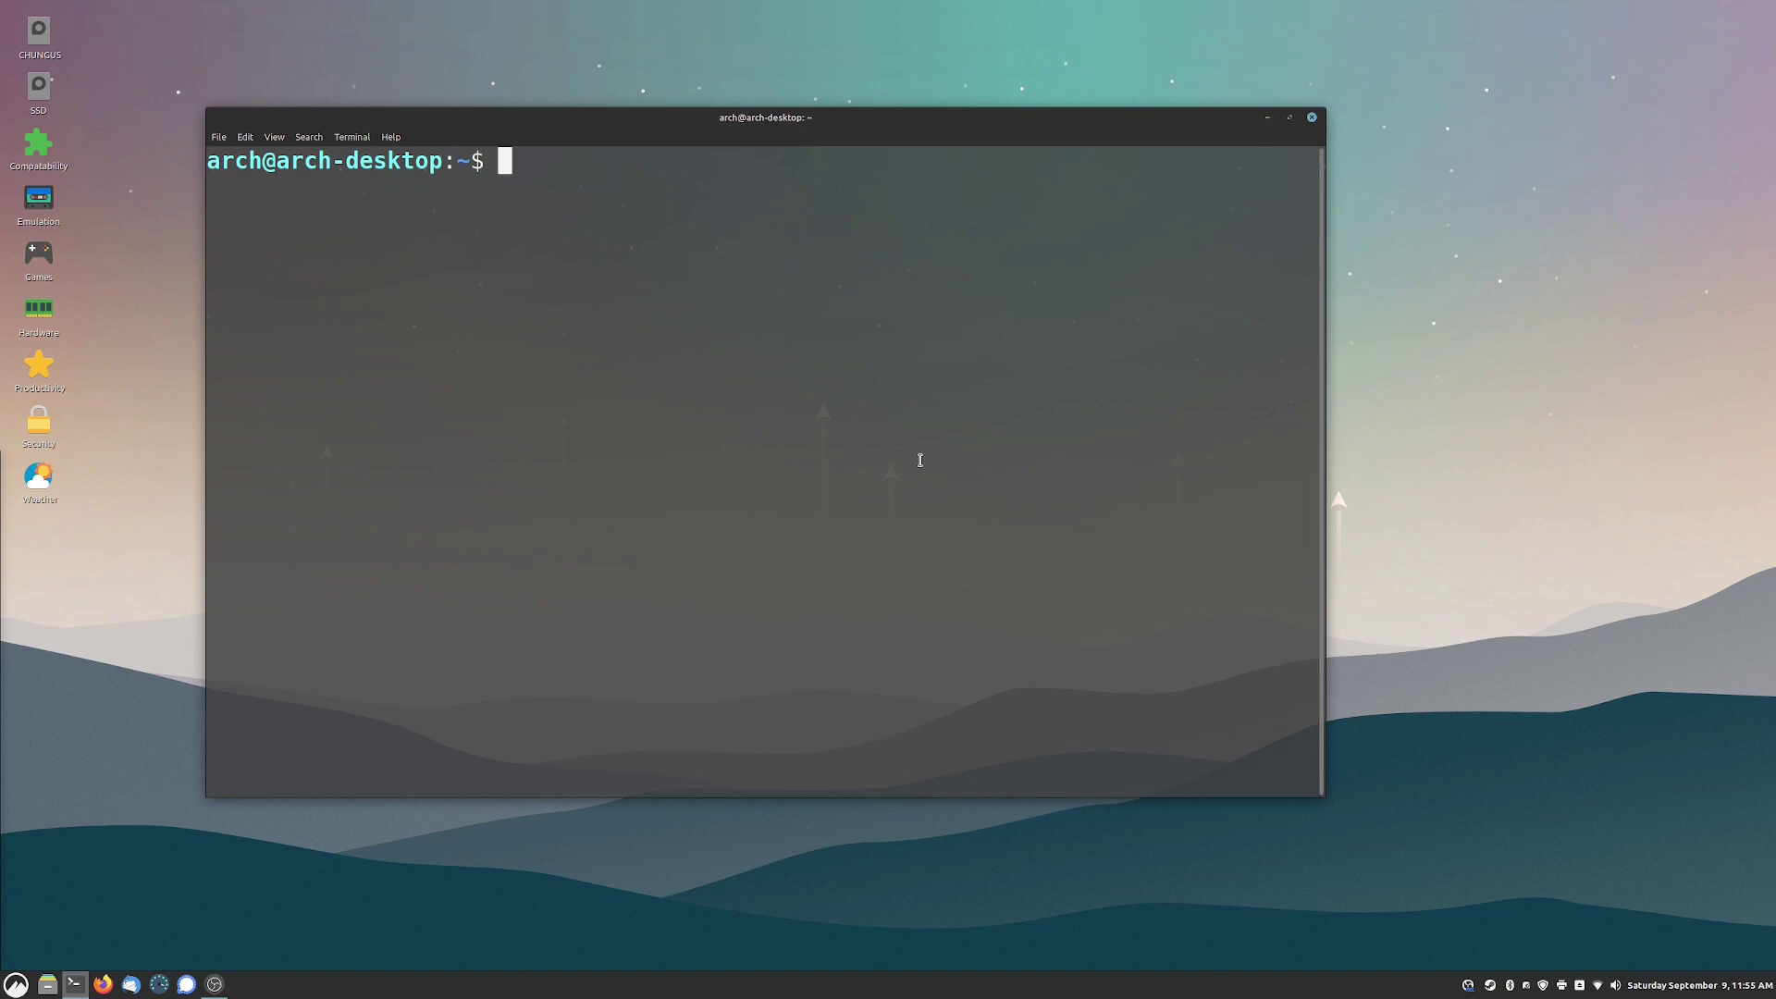
pyautogui.write('sudo apt-get install open-')
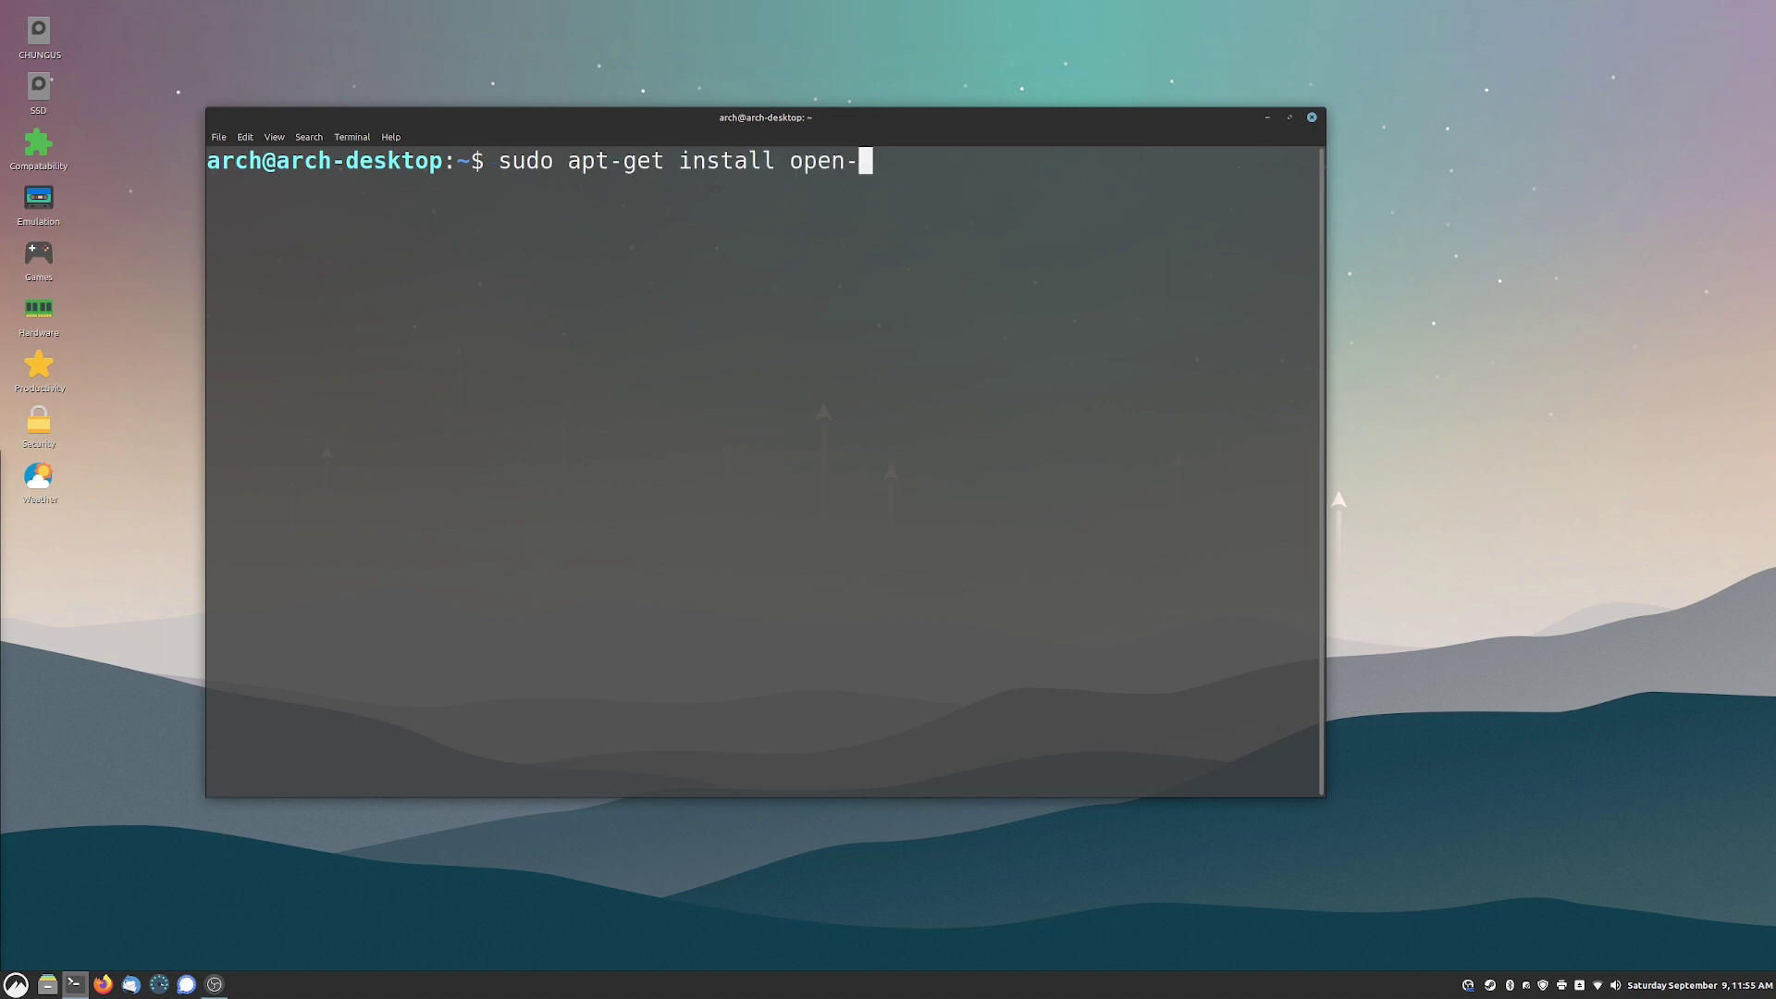
pyautogui.press('Tab')
pyautogui.press('Tab')
pyautogui.press('y')
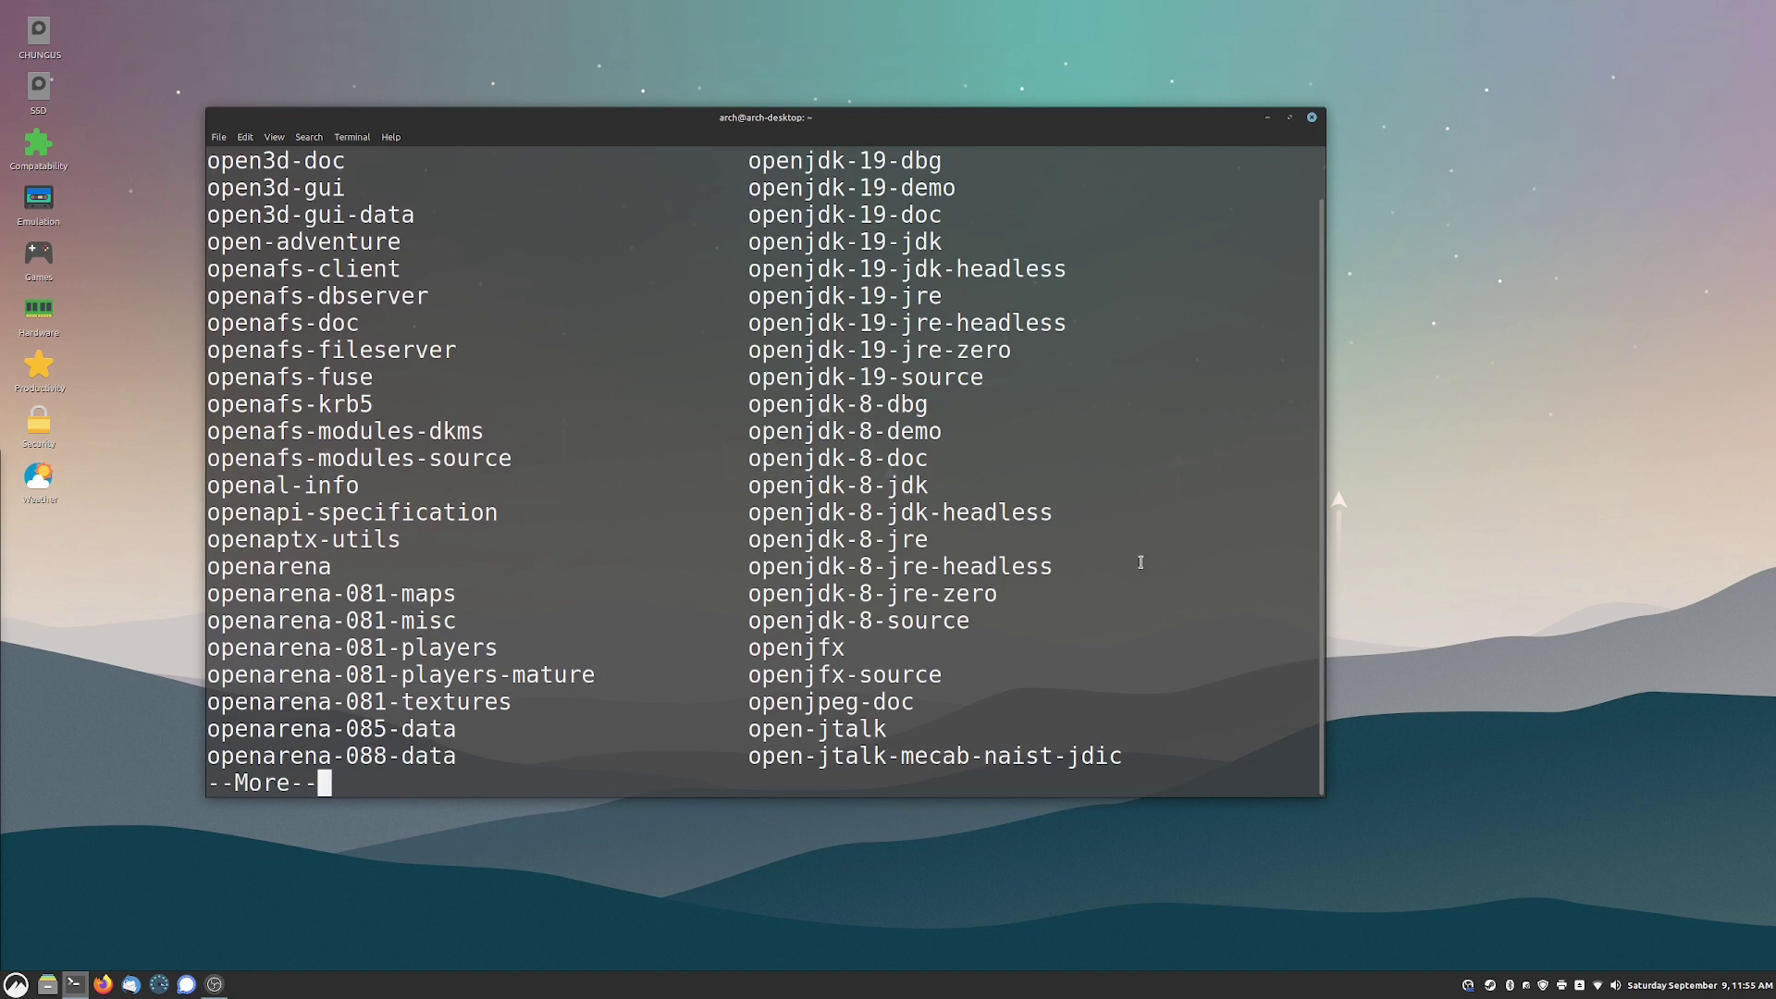
pyautogui.press('space')
# Extend the install command to sudo apt-get install openjdk- and list the available OpenJDK packages.
pyautogui.press('BackSpace')
pyautogui.write('jdk-')
pyautogui.press('Tab')
pyautogui.press('Tab')
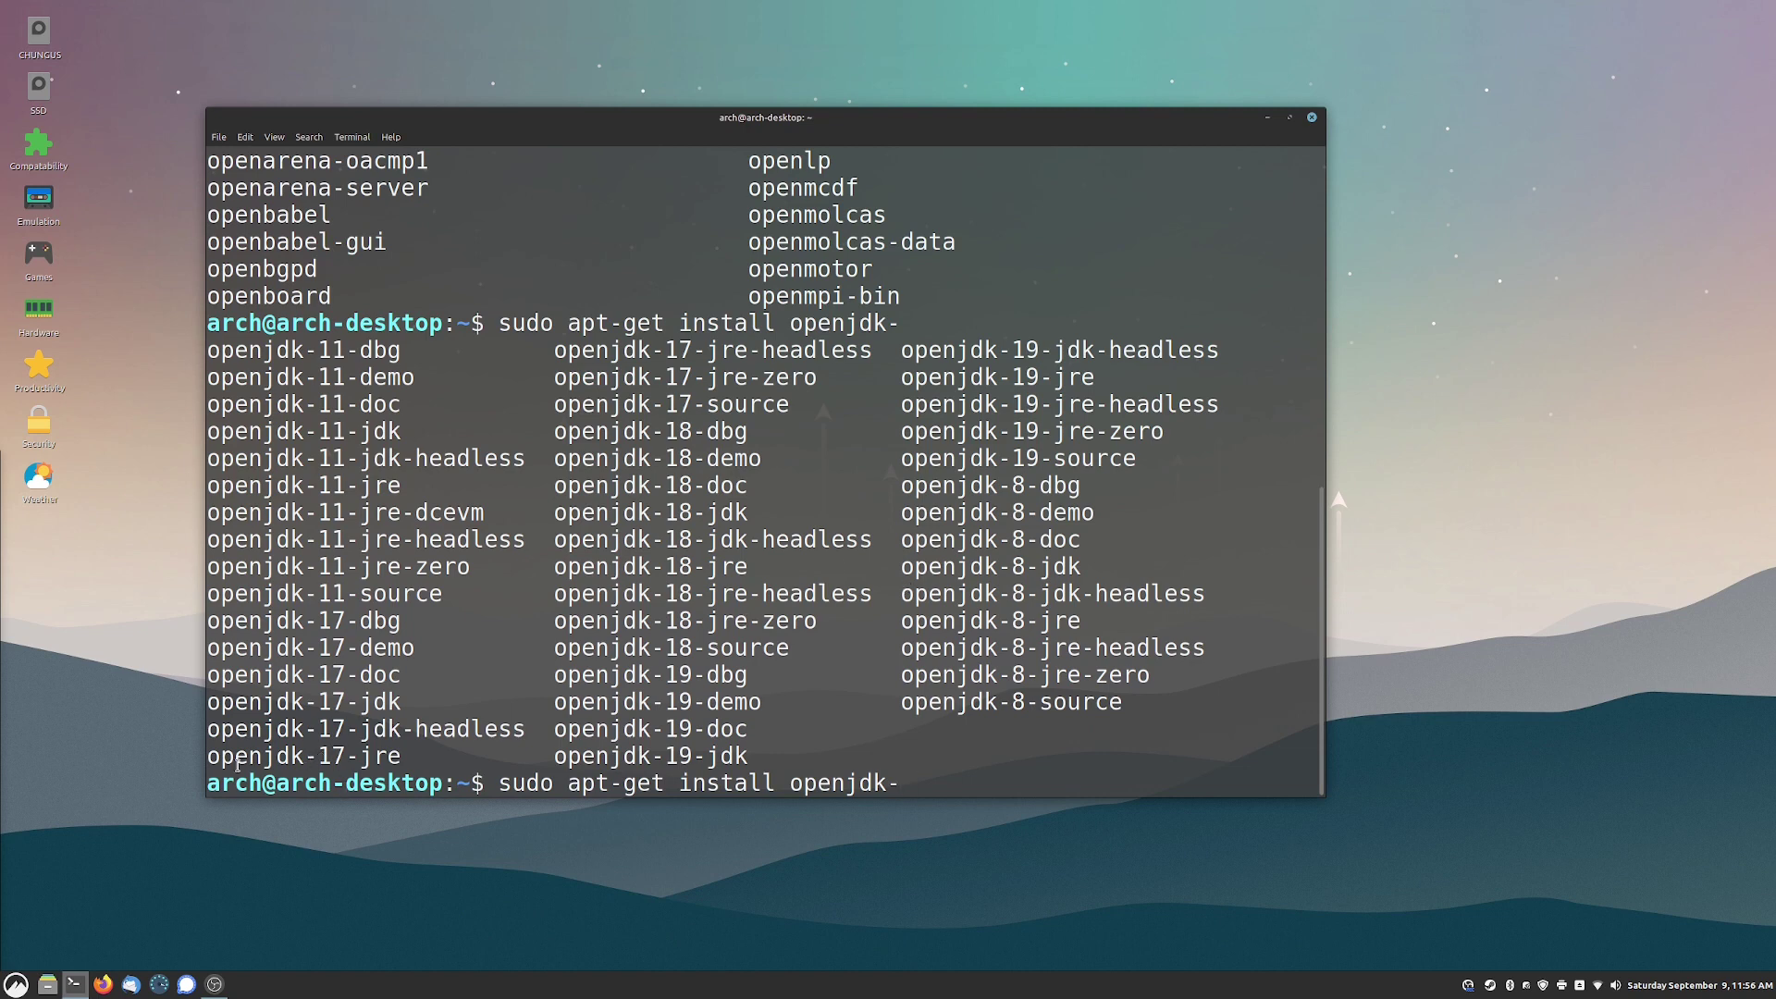
# Highlight 17-jre and 19-jre in turn in the OpenJDK package list to point out the Java runtimes.
pyautogui.moveTo(323, 753); pyautogui.dragTo(401, 757)
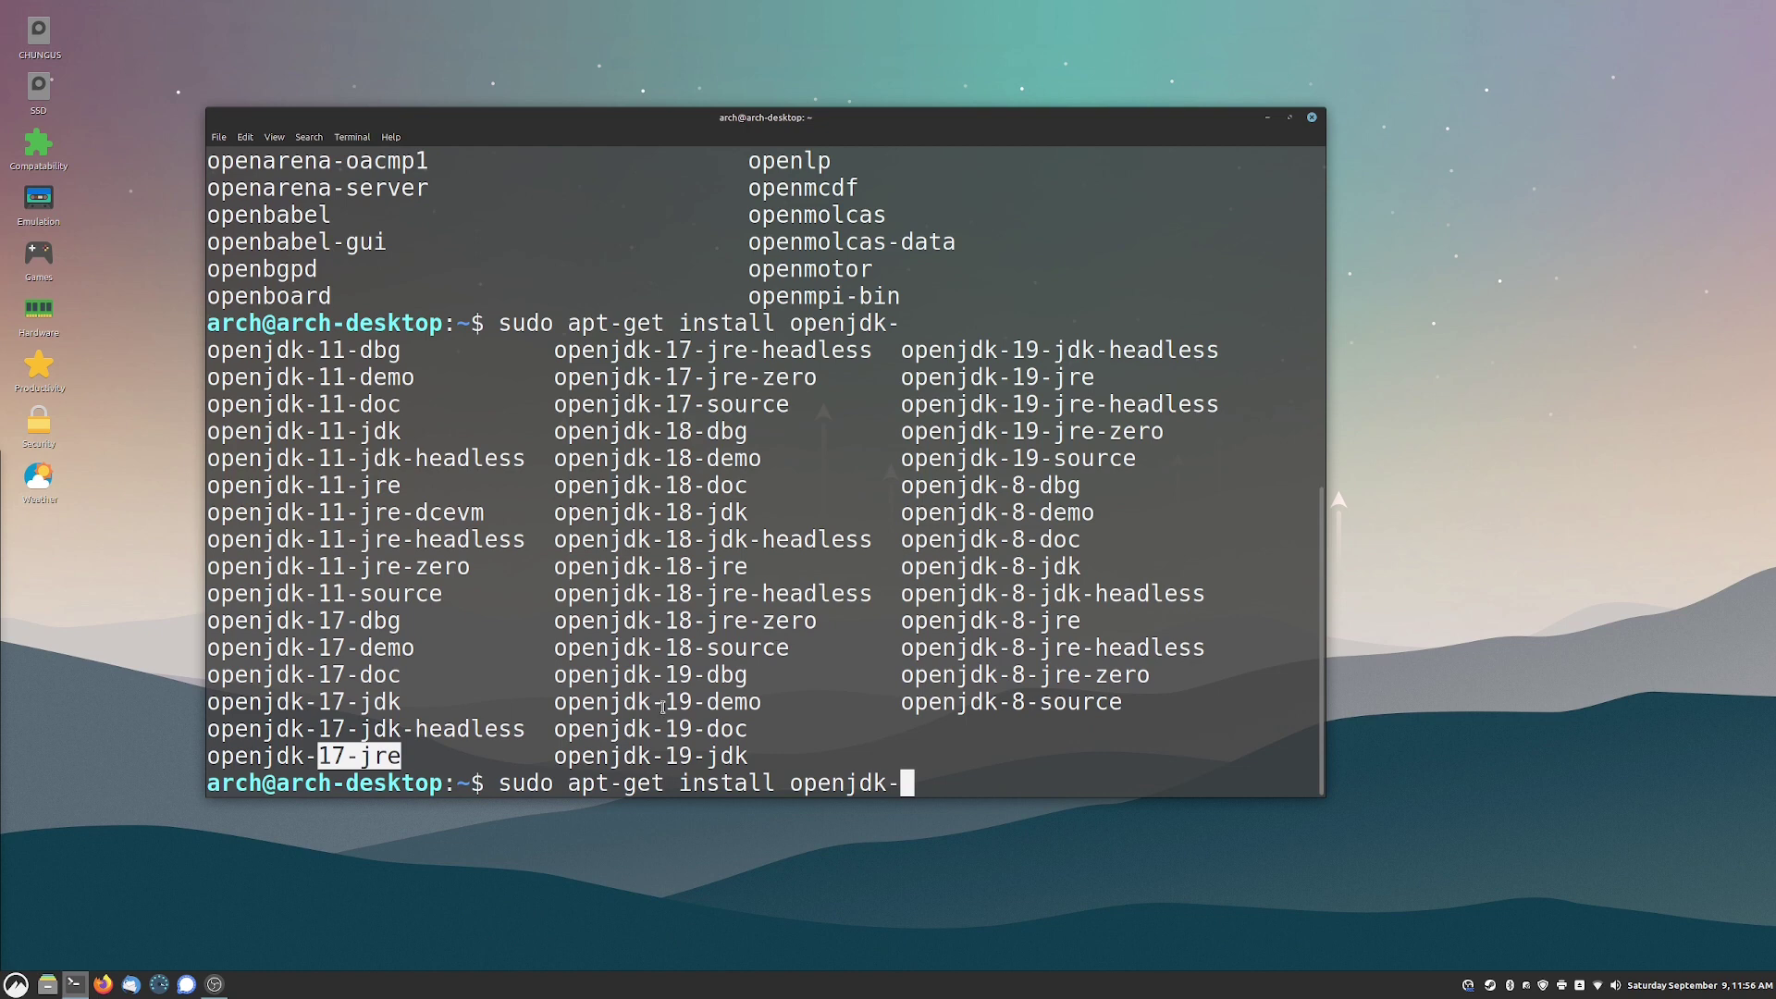
pyautogui.click(1003, 689)
pyautogui.moveTo(1013, 378); pyautogui.dragTo(1096, 379)
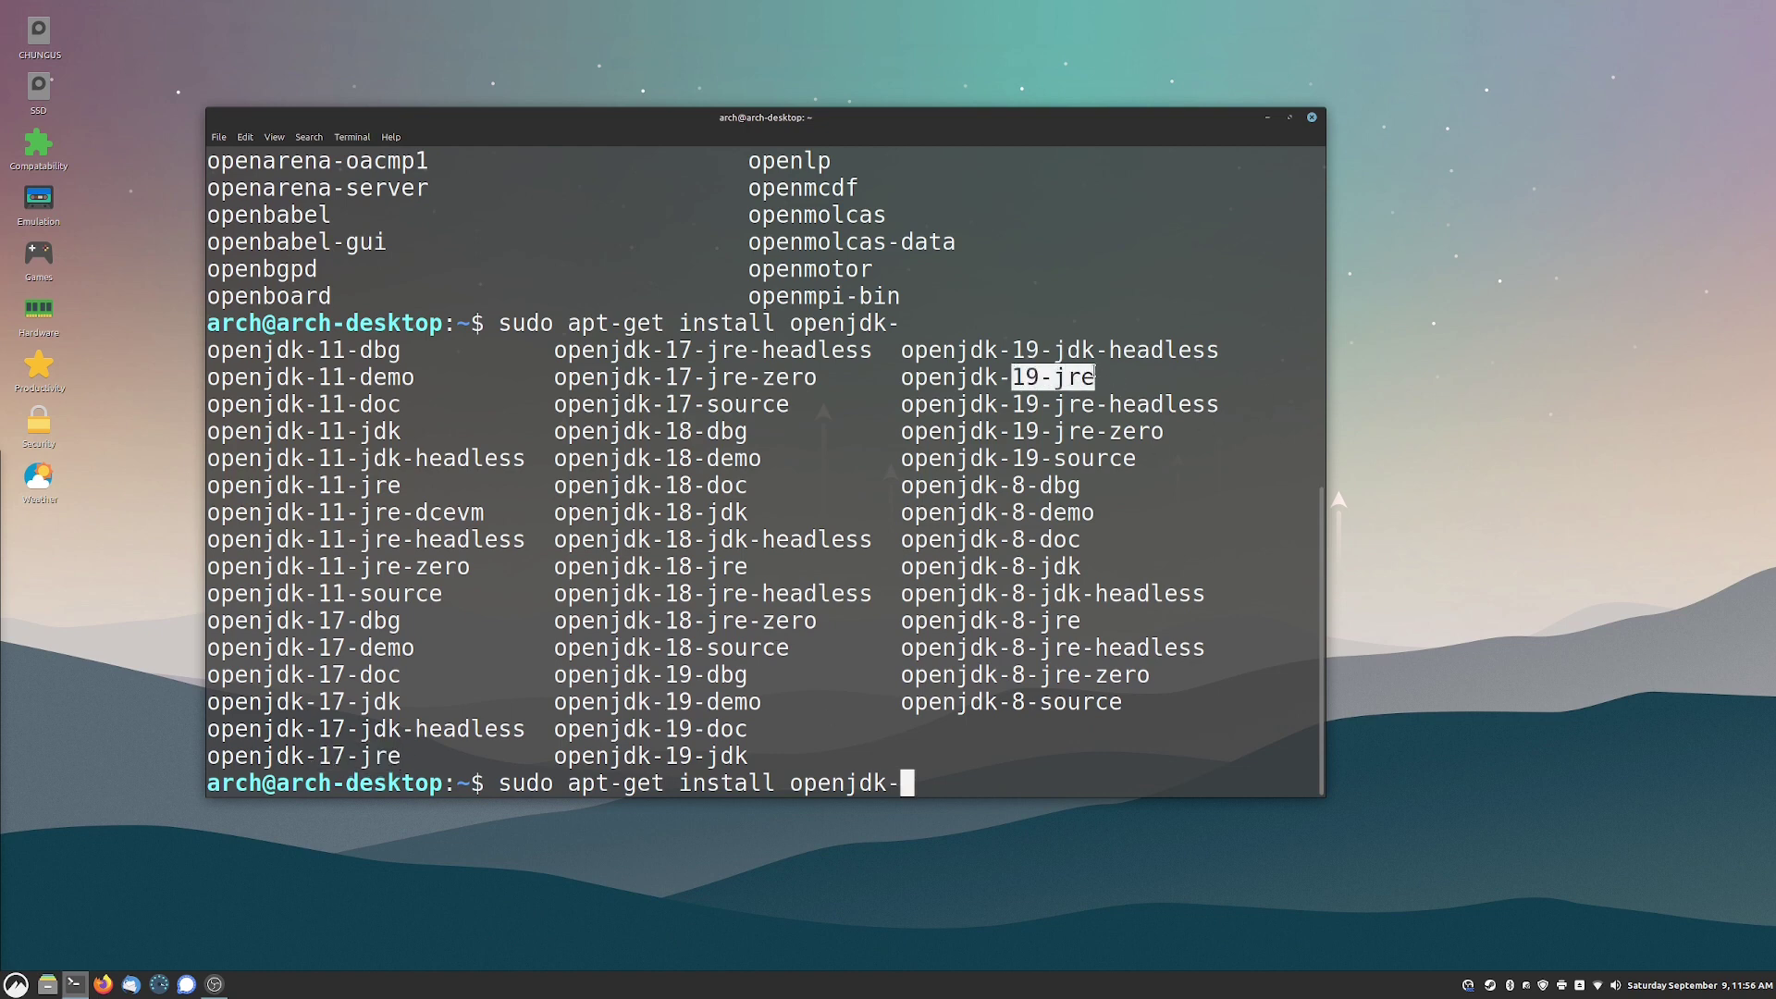
pyautogui.click(1082, 388)
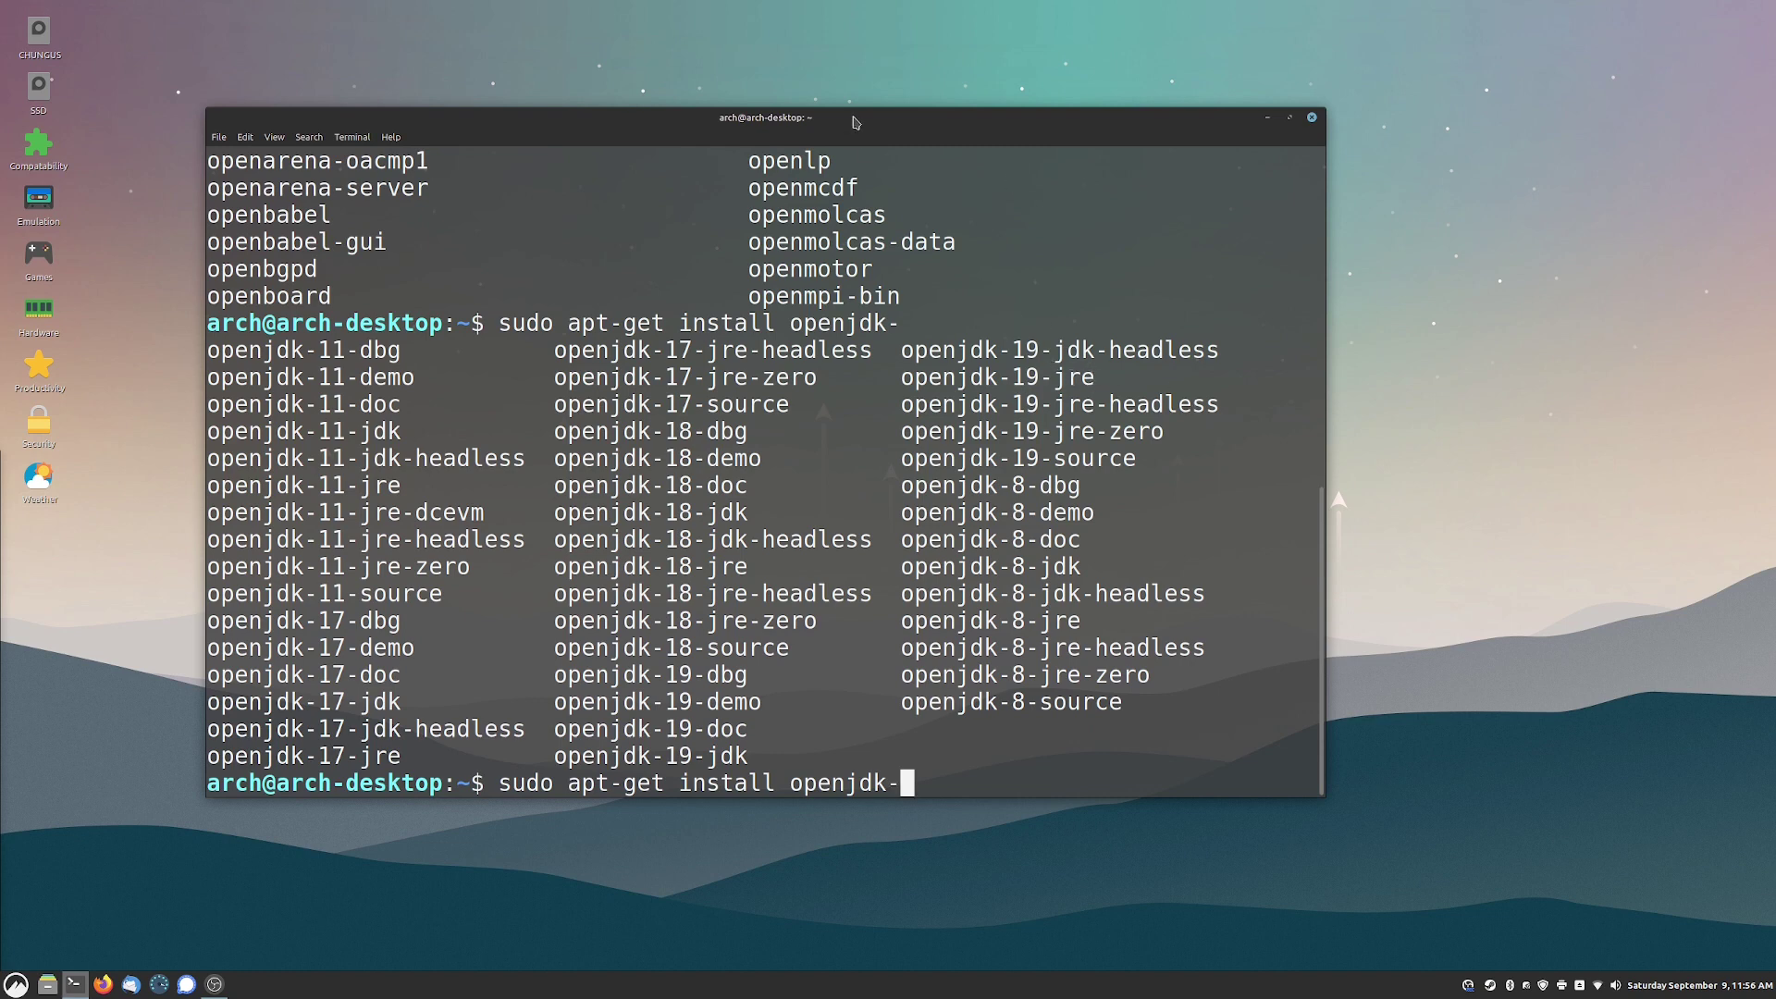
# Discard the install command, clear the terminal and enter the example command java -jar jarfile.jar.
pyautogui.press('BackSpace')
pyautogui.hotkey('ctrl', 'u')
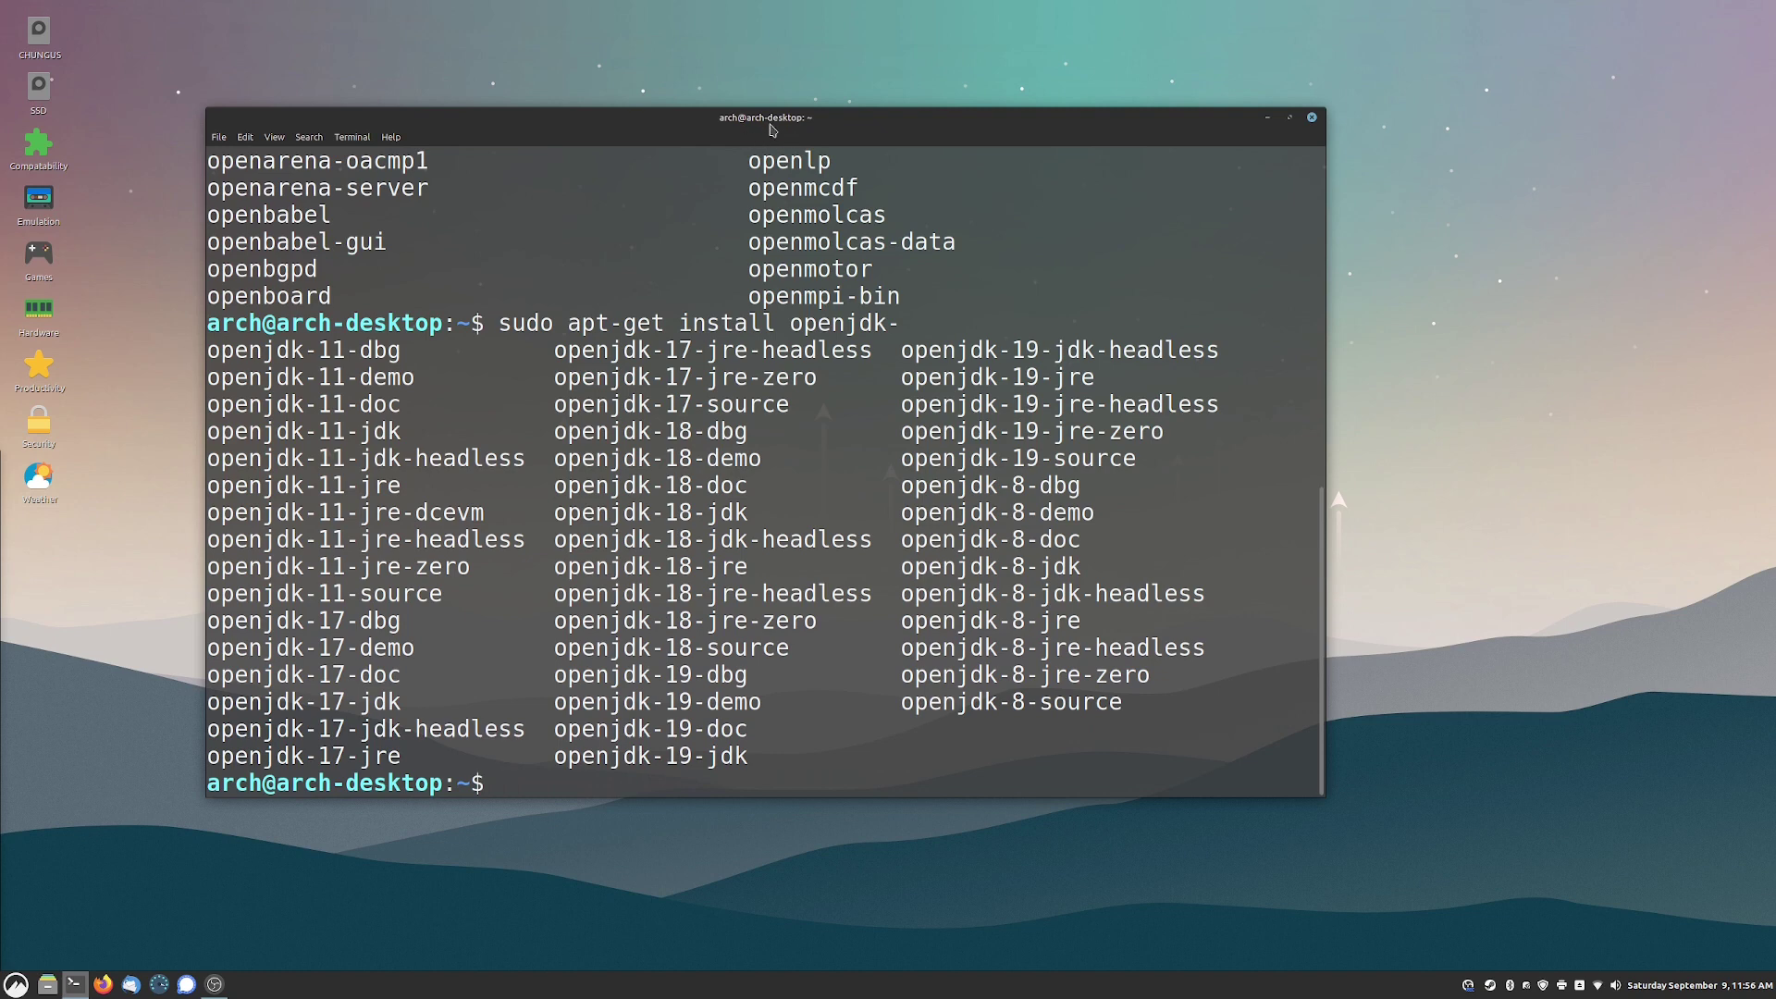
pyautogui.write('java')
pyautogui.hotkey('ctrl', 'l')
pyautogui.write('-jar ')
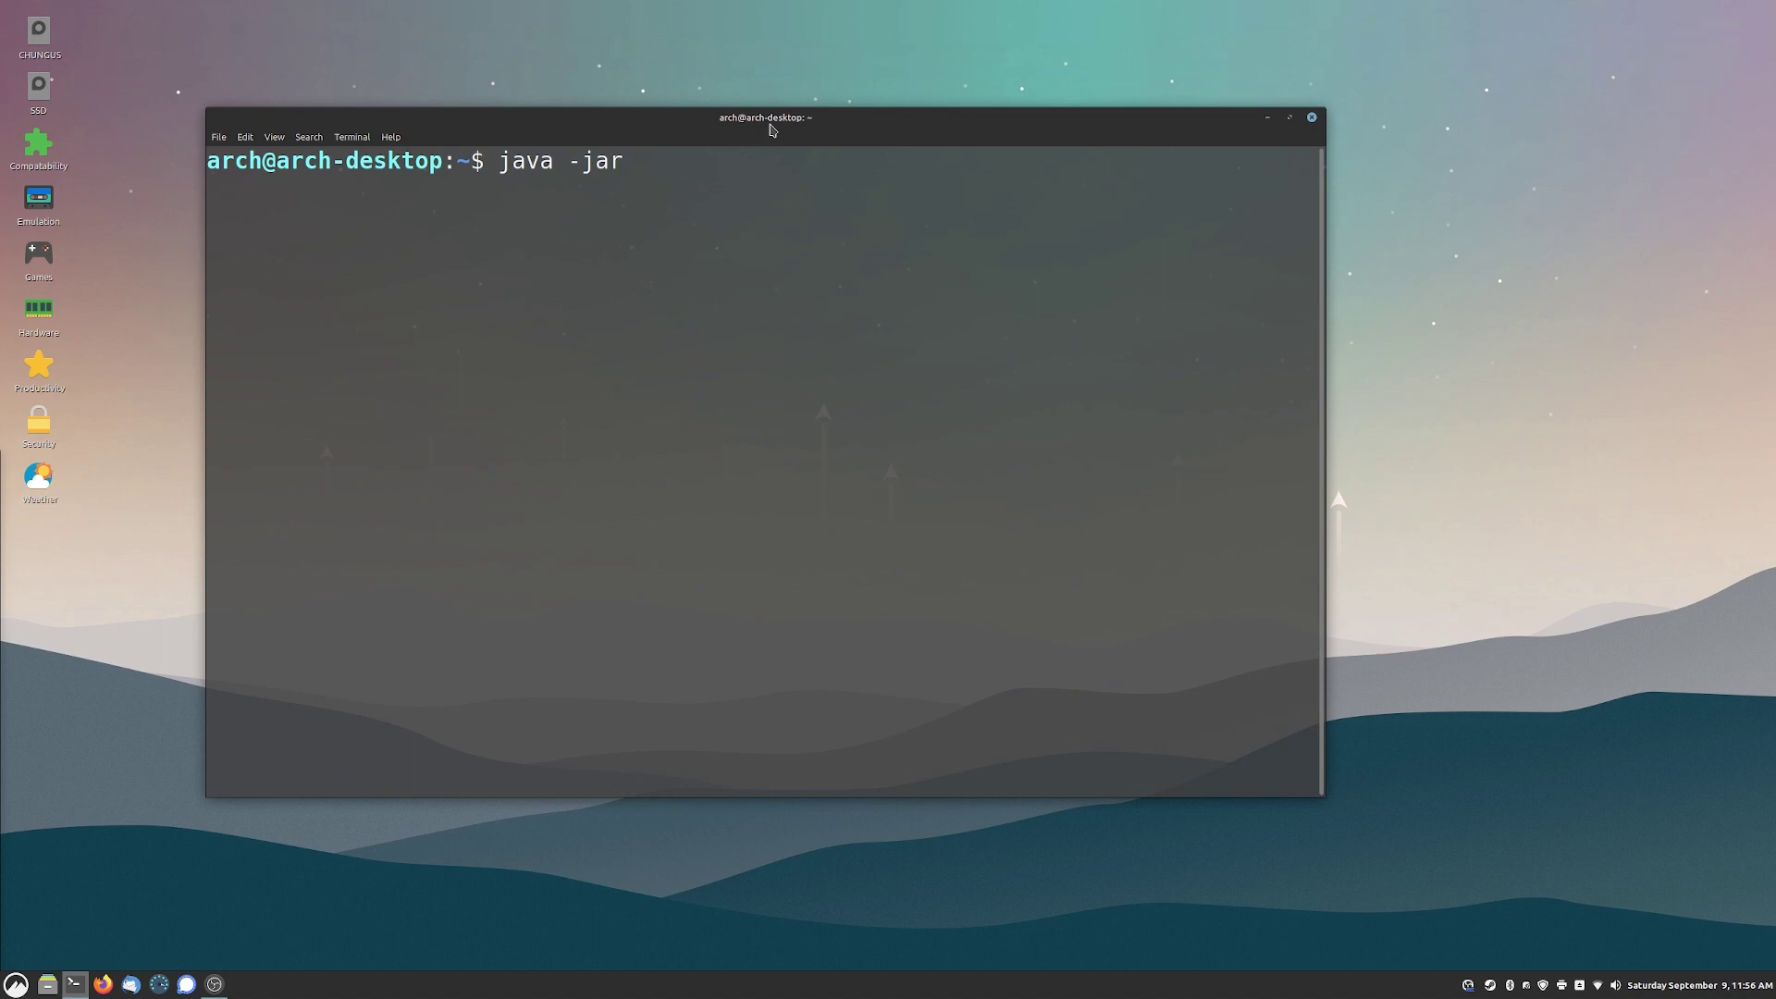
pyautogui.write('jarfile.jar')
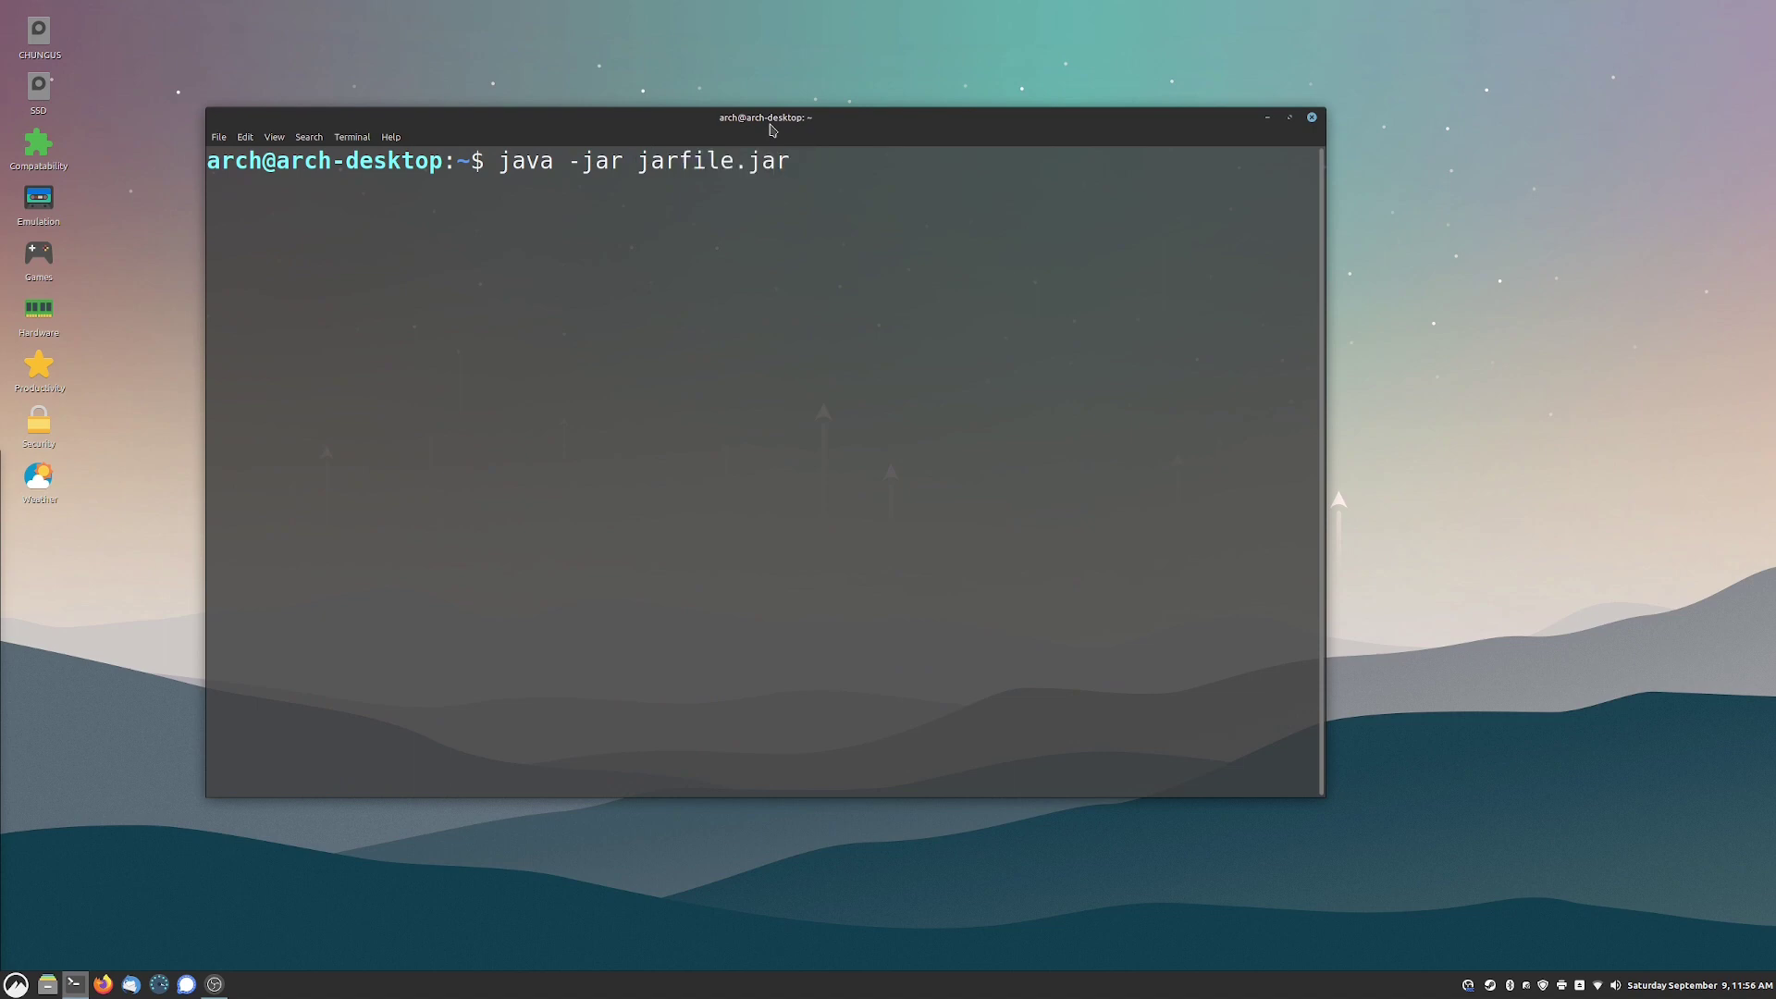